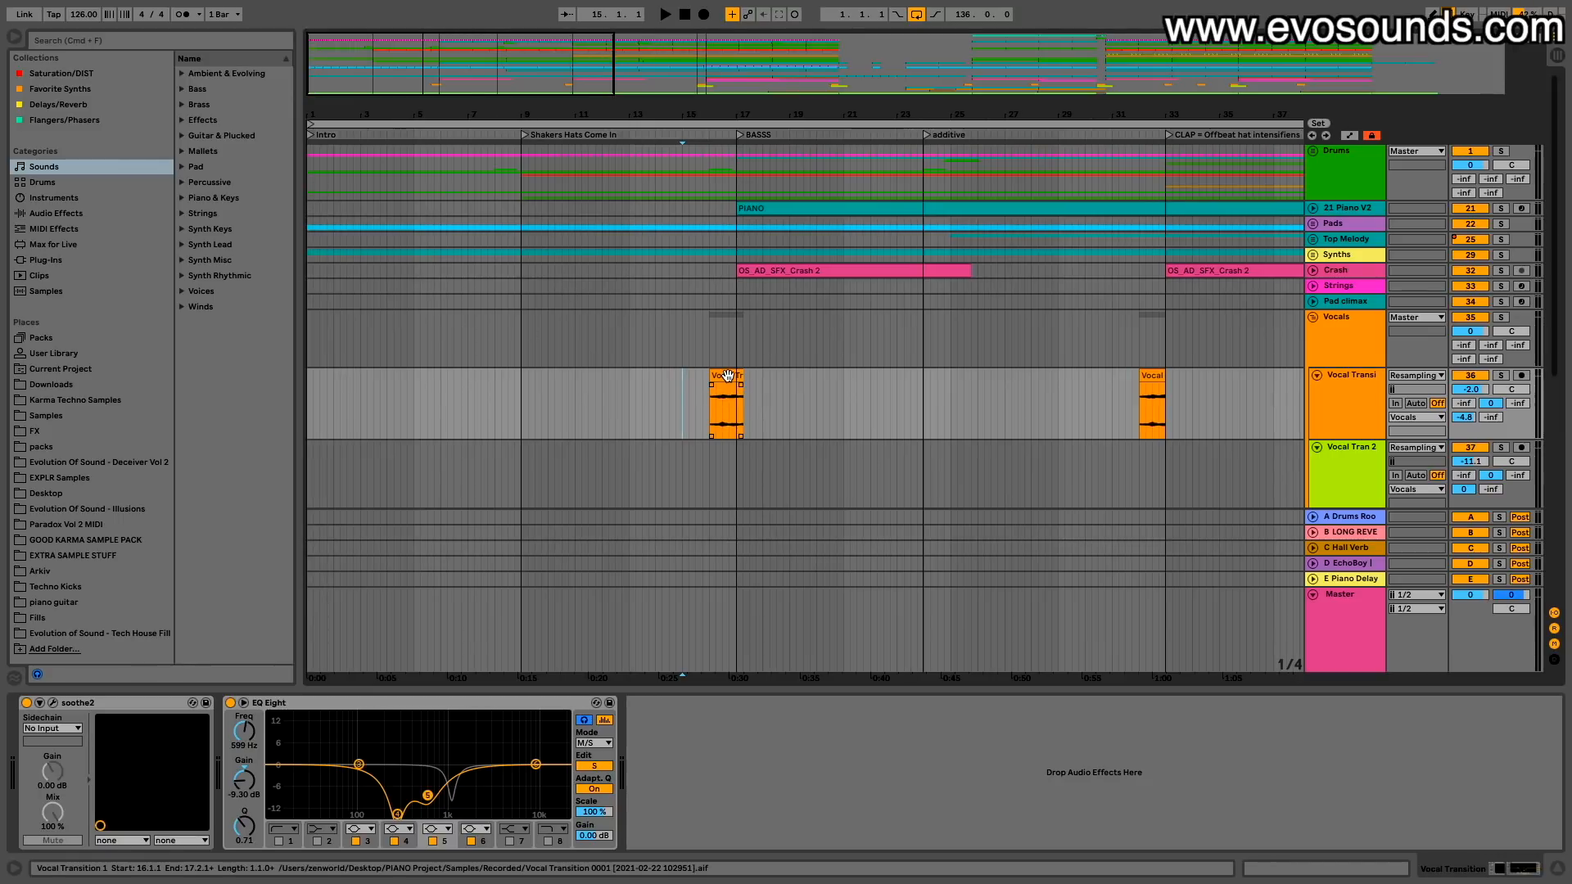
Step: Examine the first vocal transition clip and the crash clip around the BASSS marker at bar 17
double_click(724, 394)
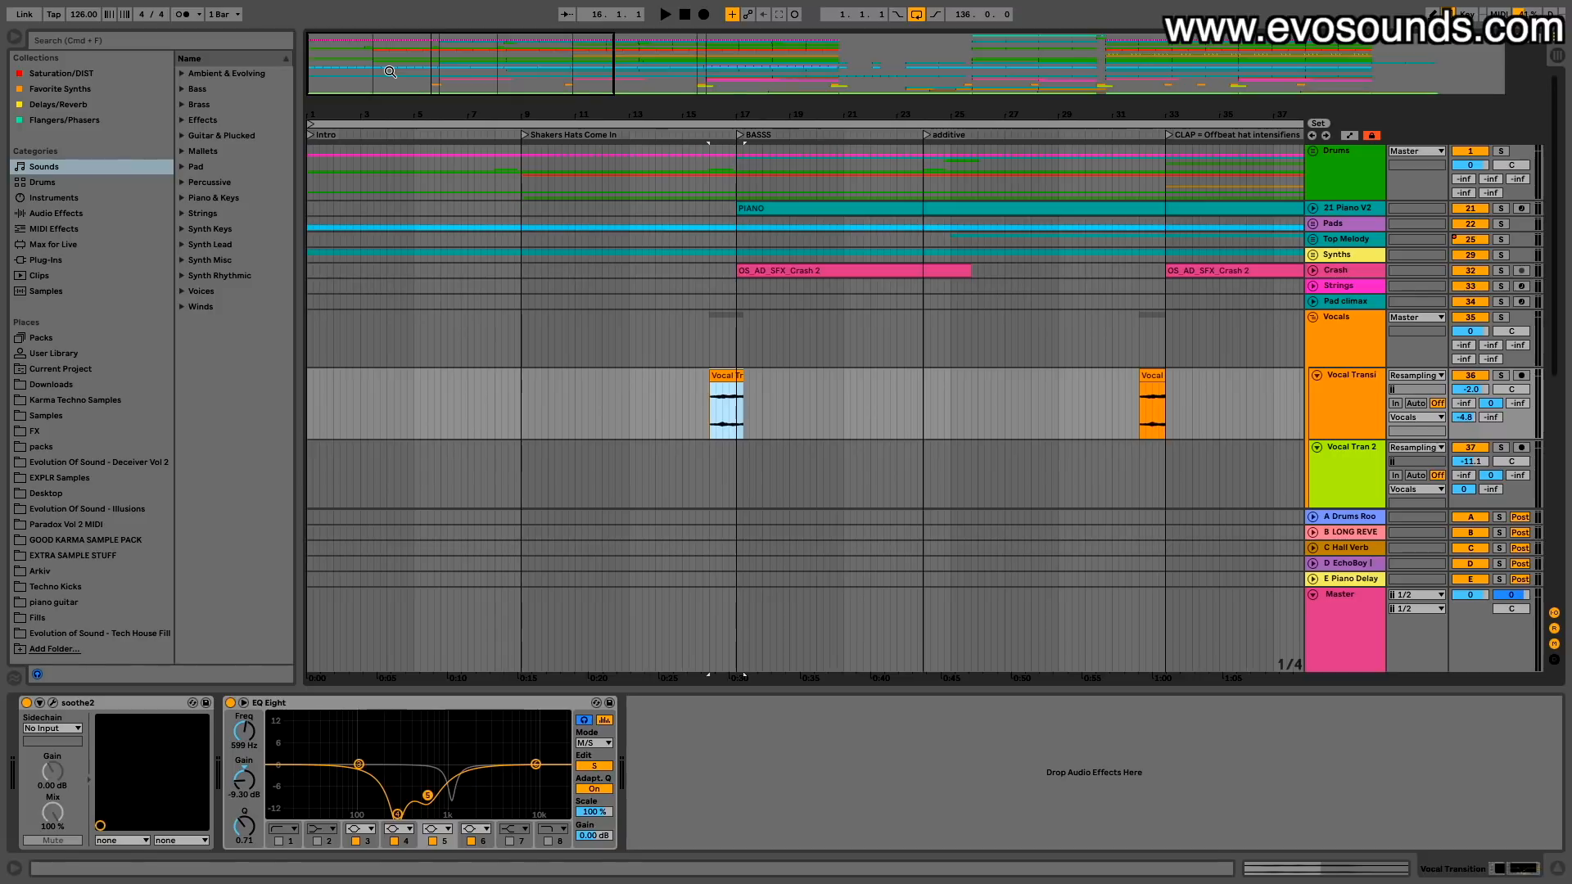
scroll(577, 254, "up", 3)
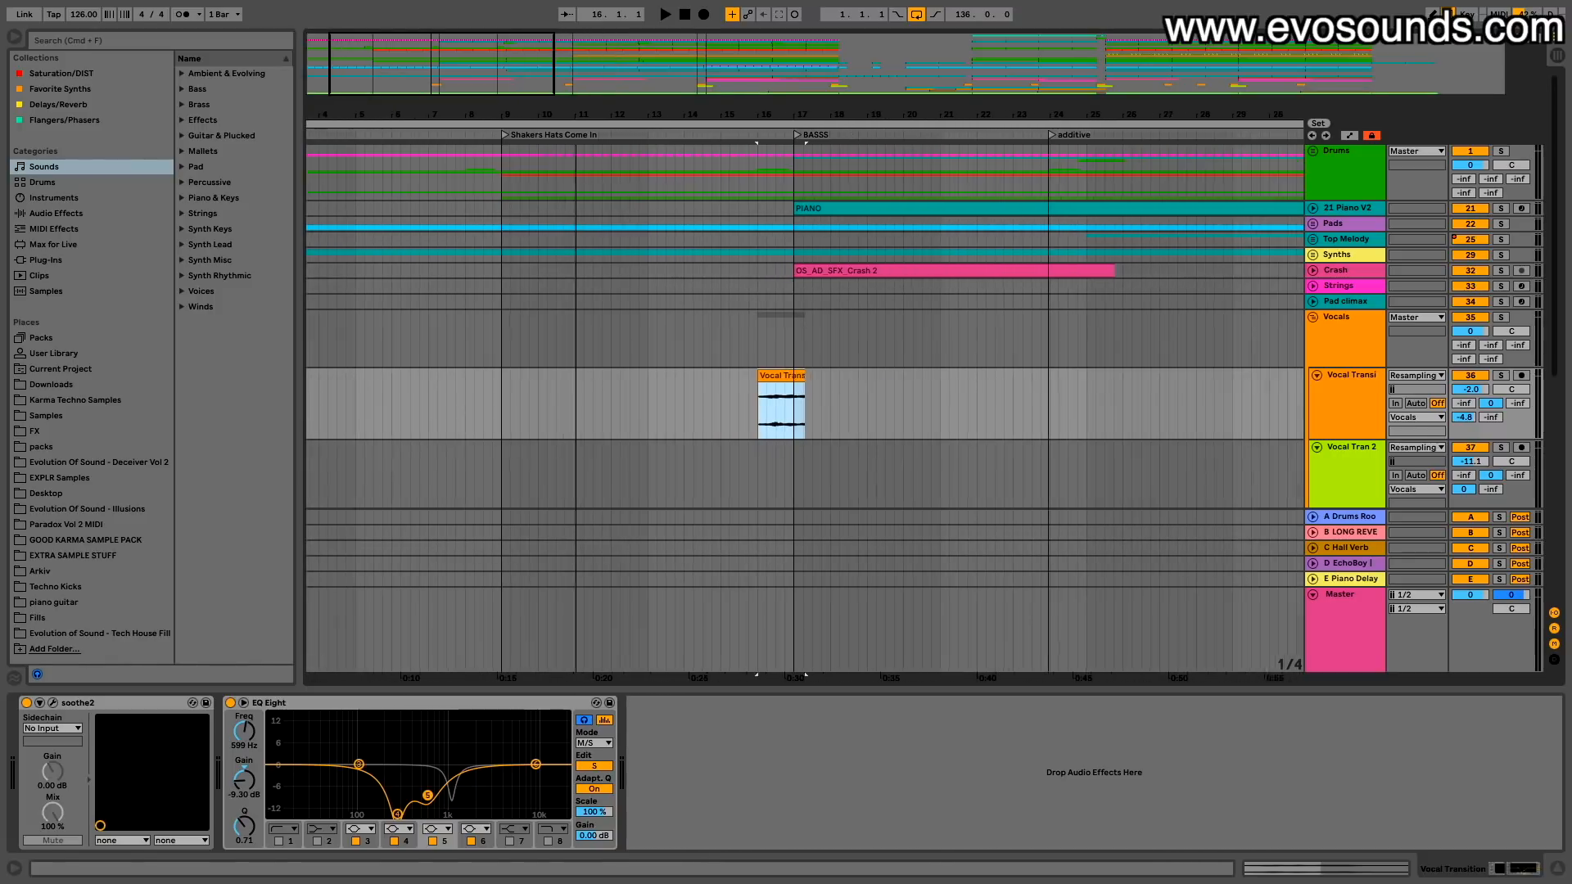
scroll(573, 332, "right", 3)
scroll(572, 328, "left", 4)
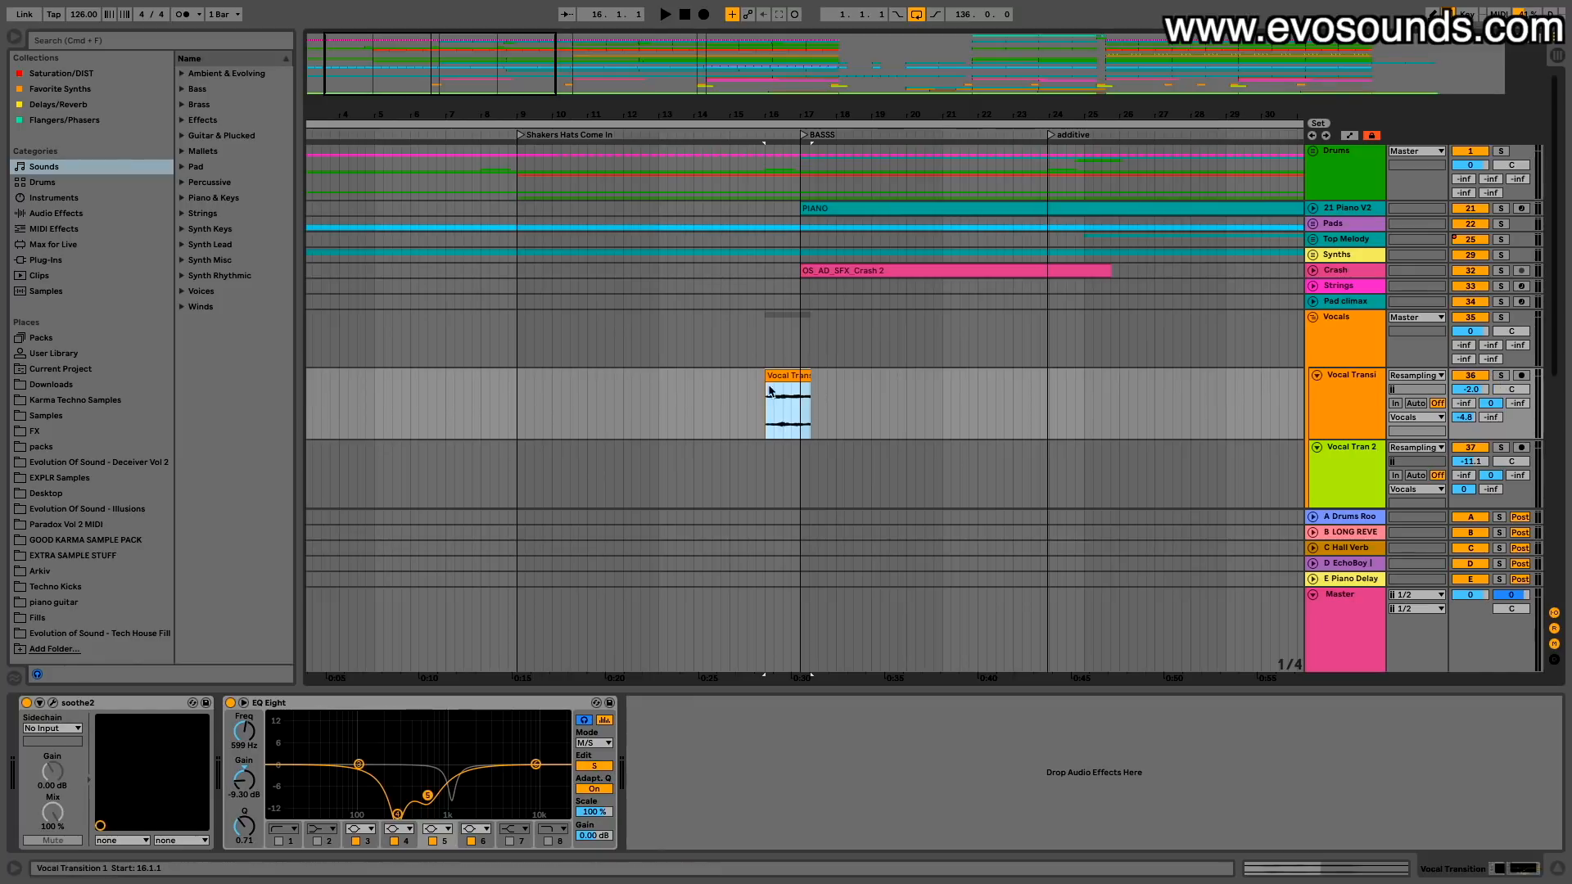
left_click_drag(473, 60, 472, 82)
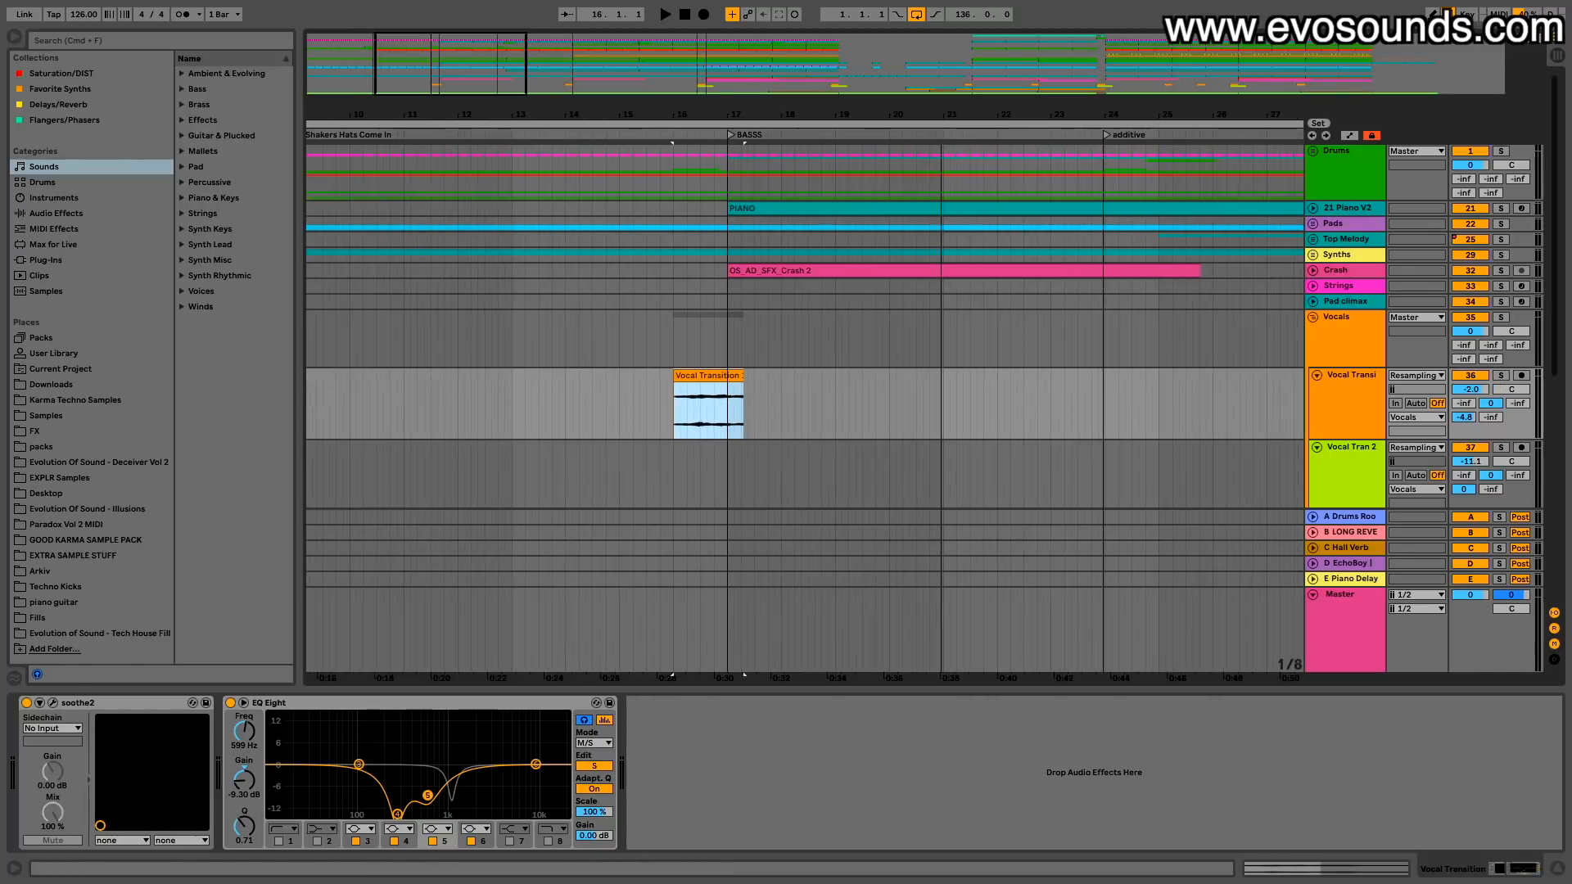
left_click(754, 271)
left_click(731, 375)
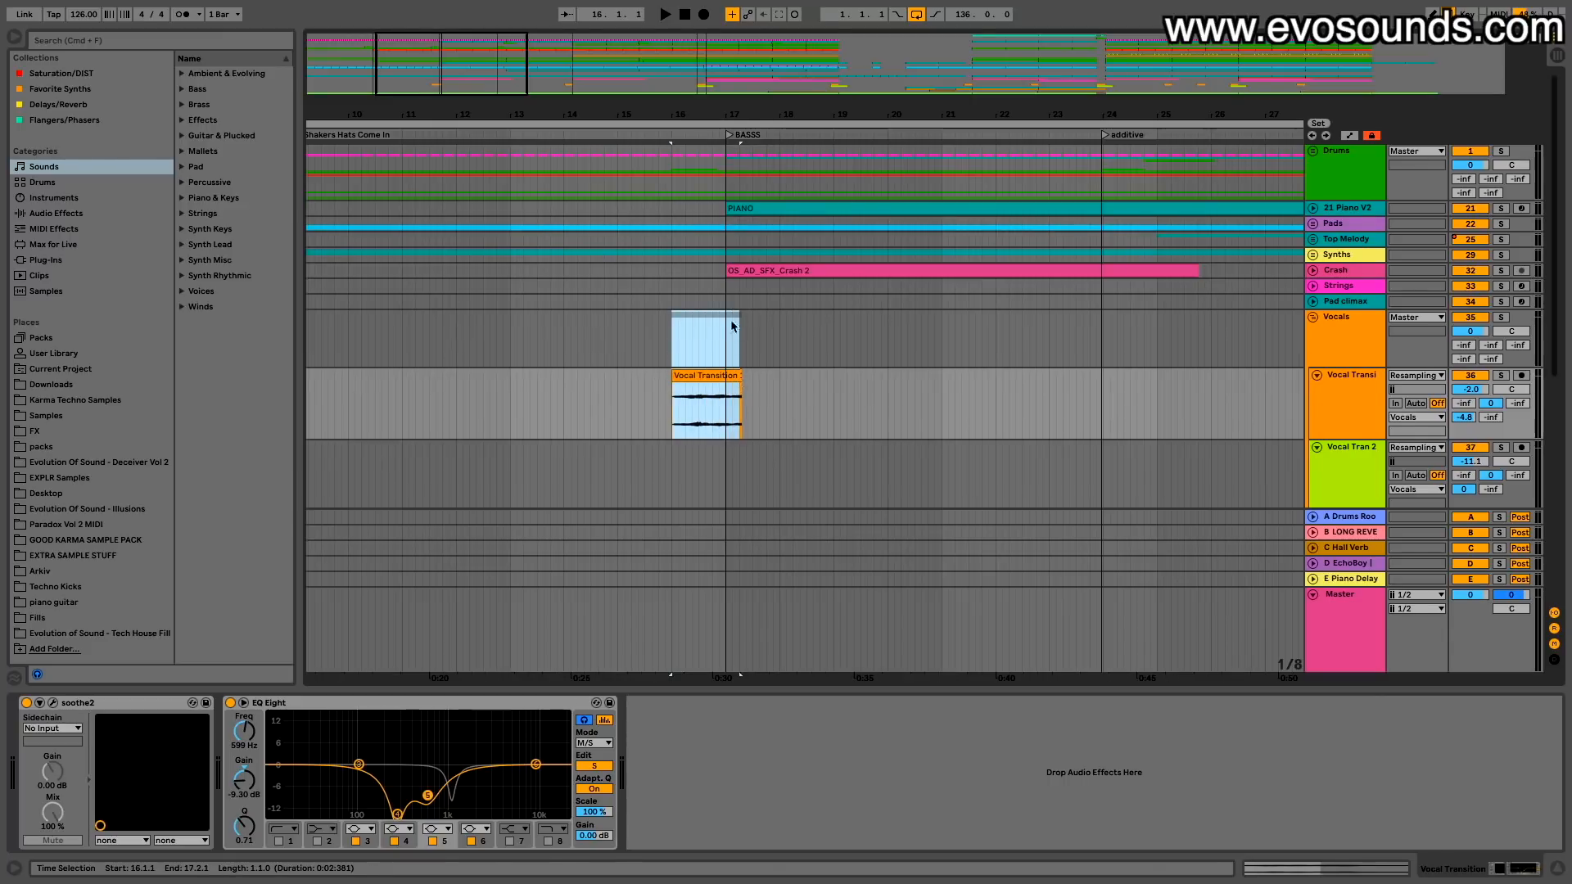
left_click(654, 330)
left_click(753, 271)
key("minus")
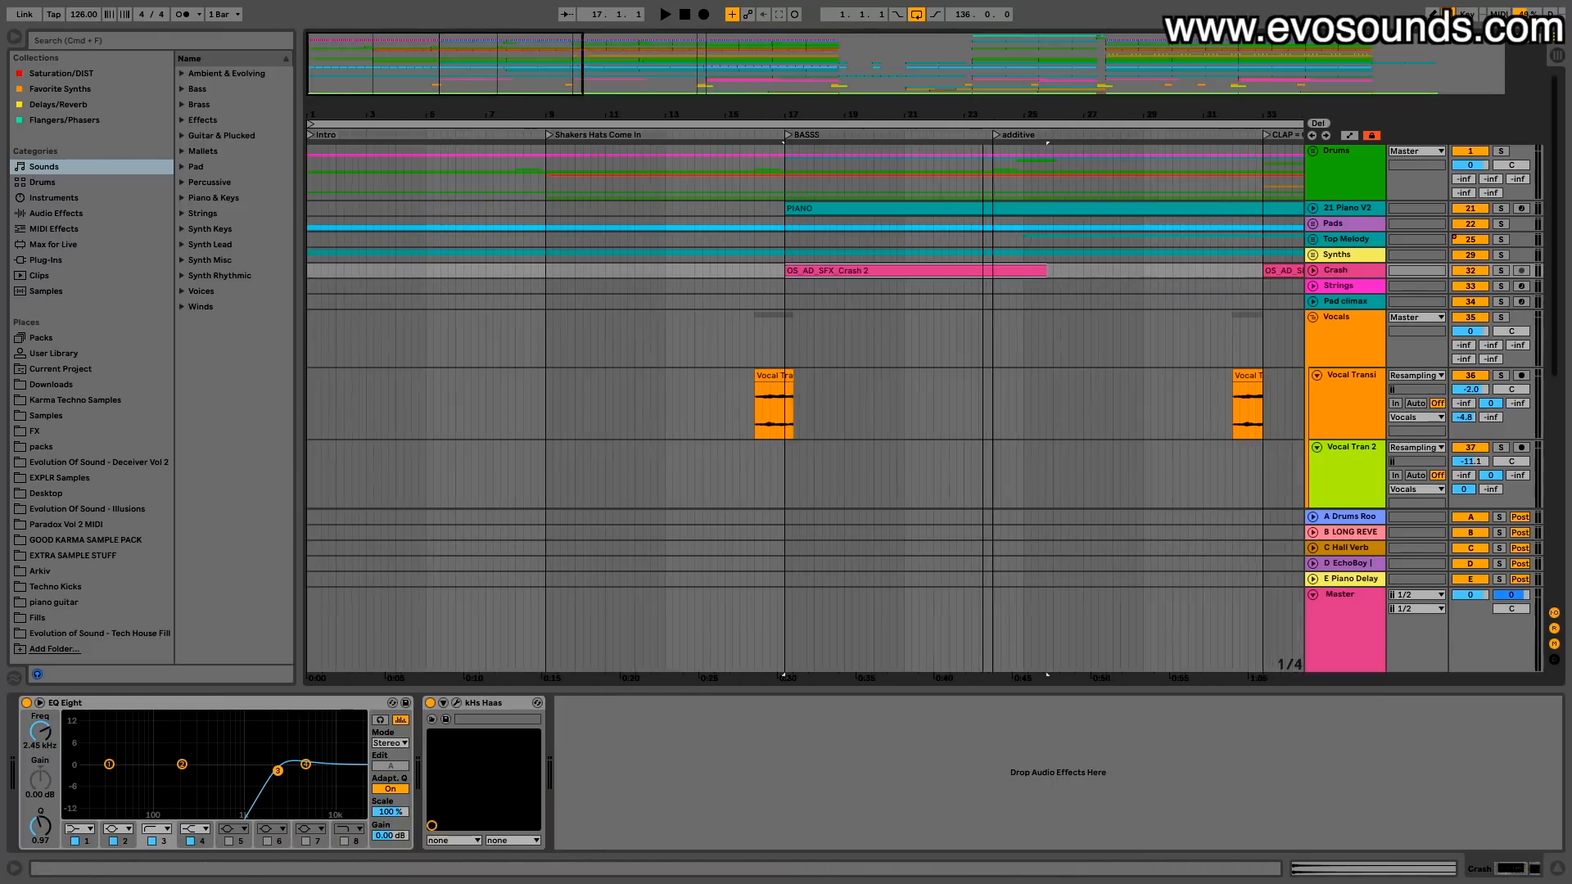
Step: Play the arrangement from bar 9, at the Shakers Hats Come In marker, towards the first vocal transition
left_click(544, 331)
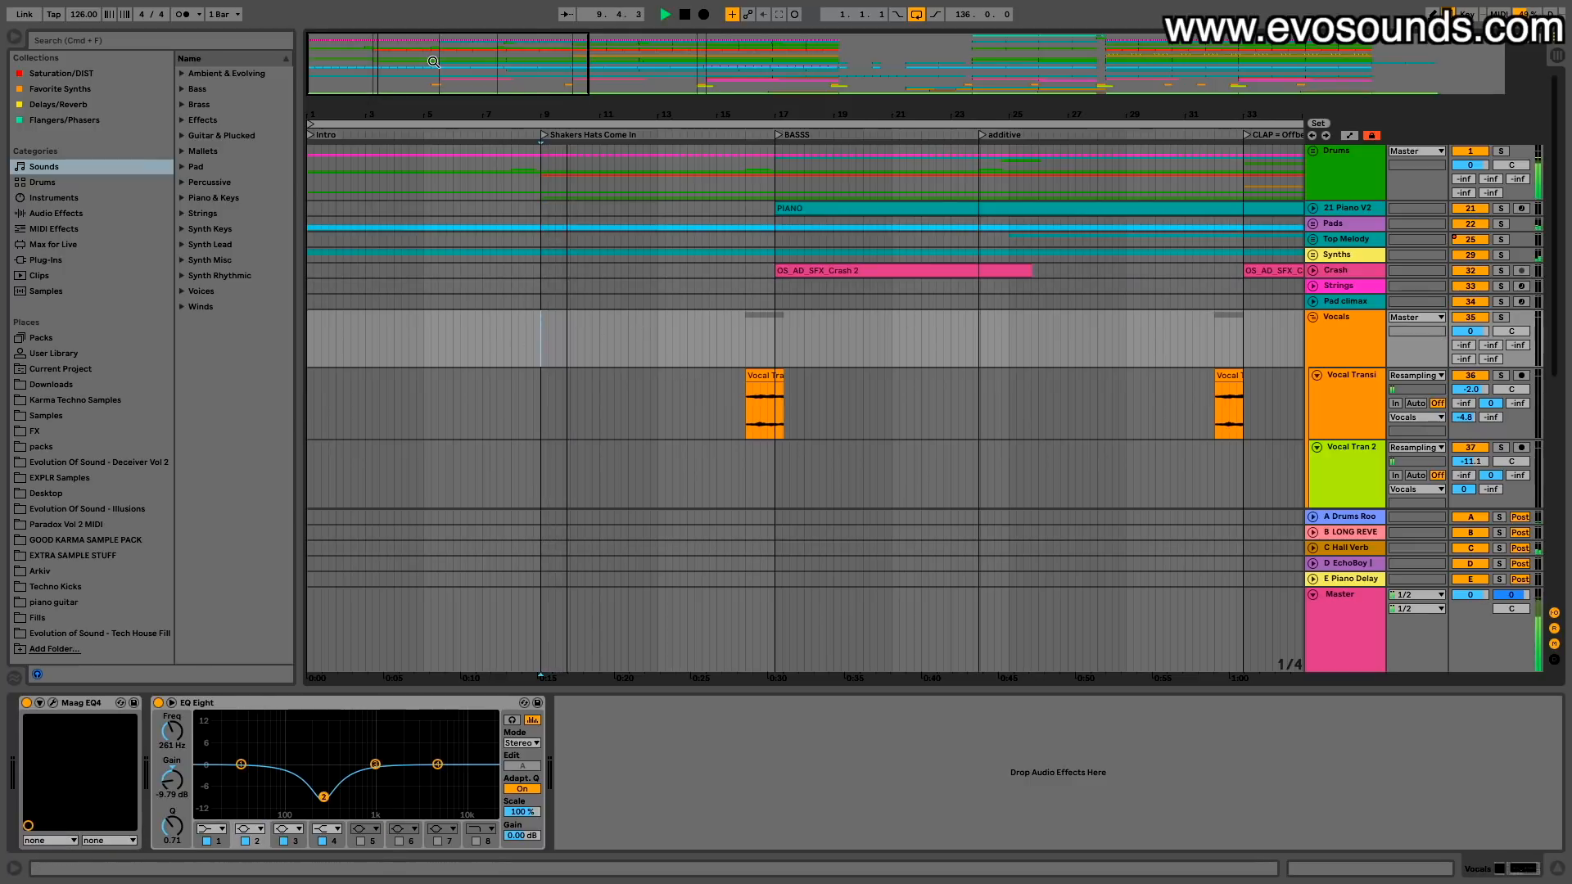
key("plus")
scroll(755, 351, "down", 5)
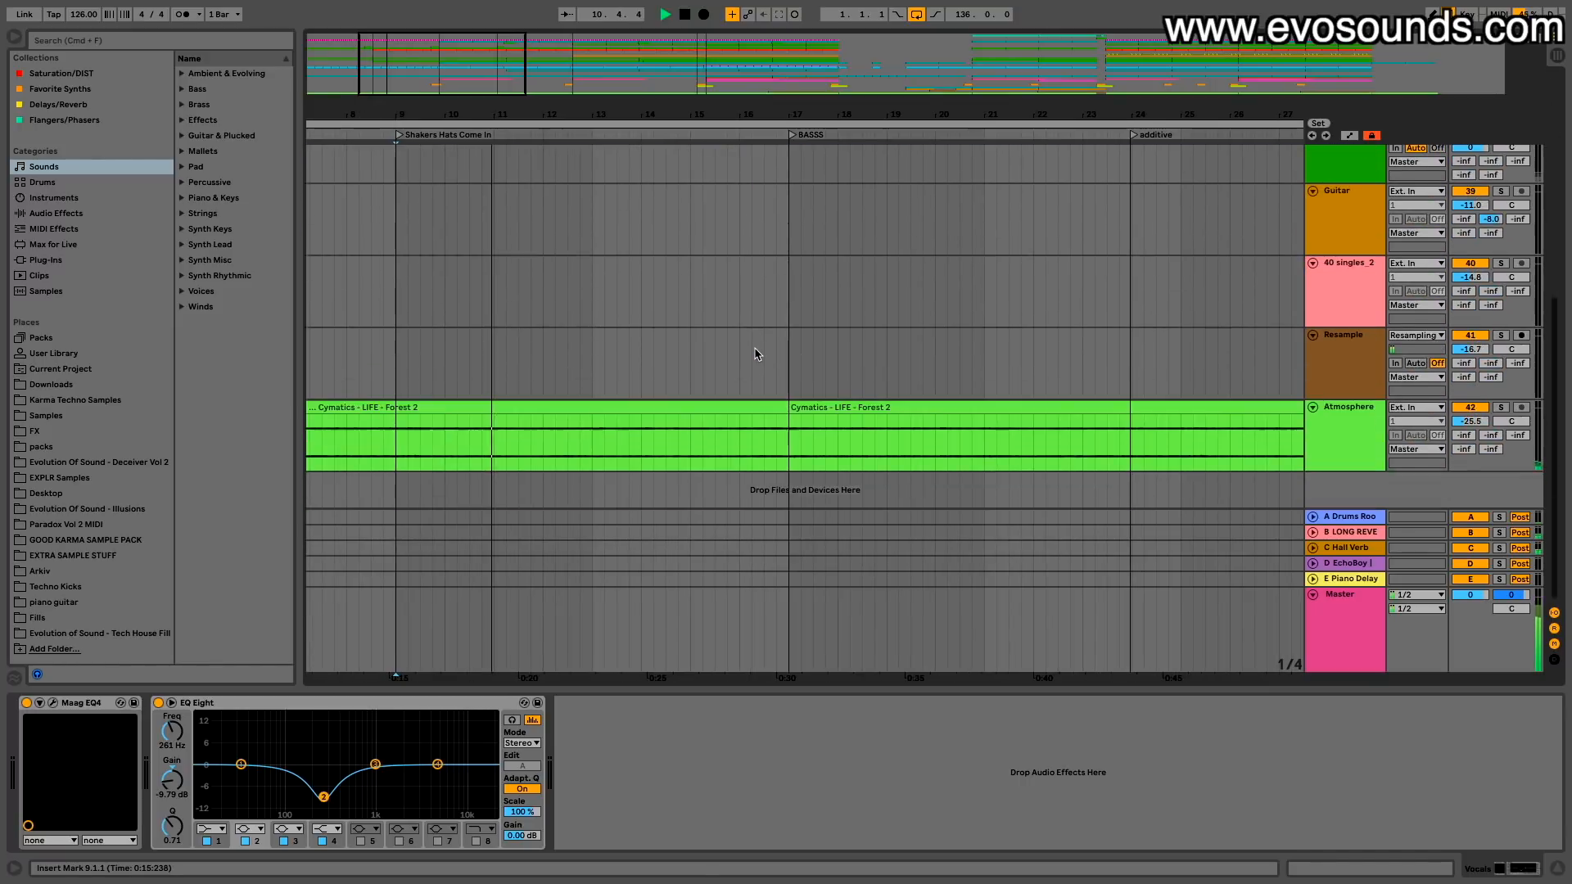
scroll(754, 354, "up", 5)
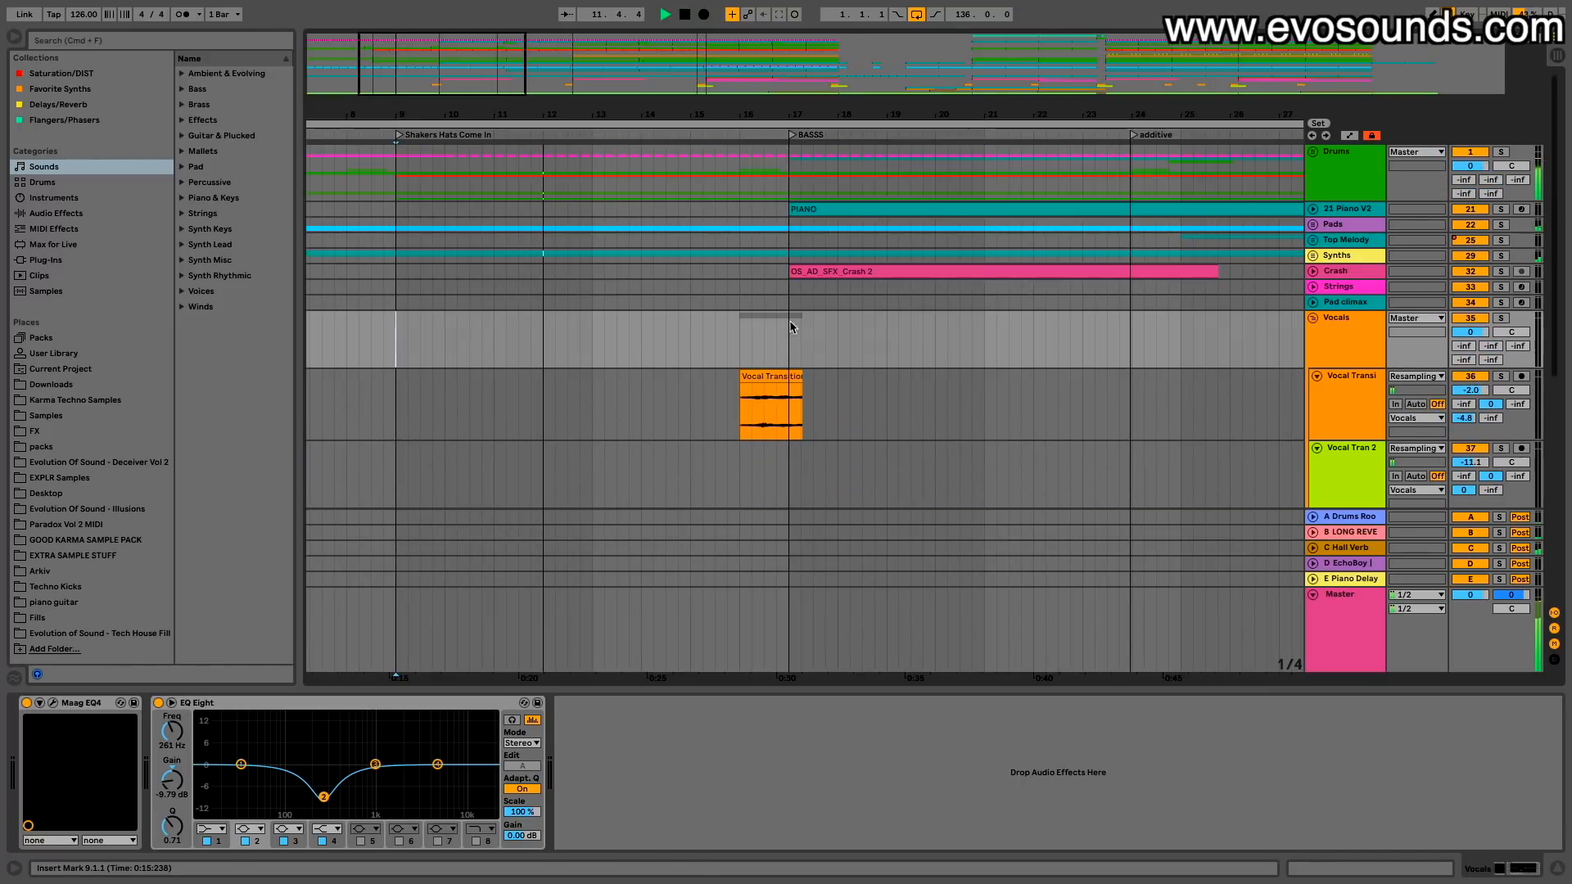
Step: Raise the Vocal Transition track's volume to 0.9 dB while its first clip plays, and stop playback
left_click(765, 379)
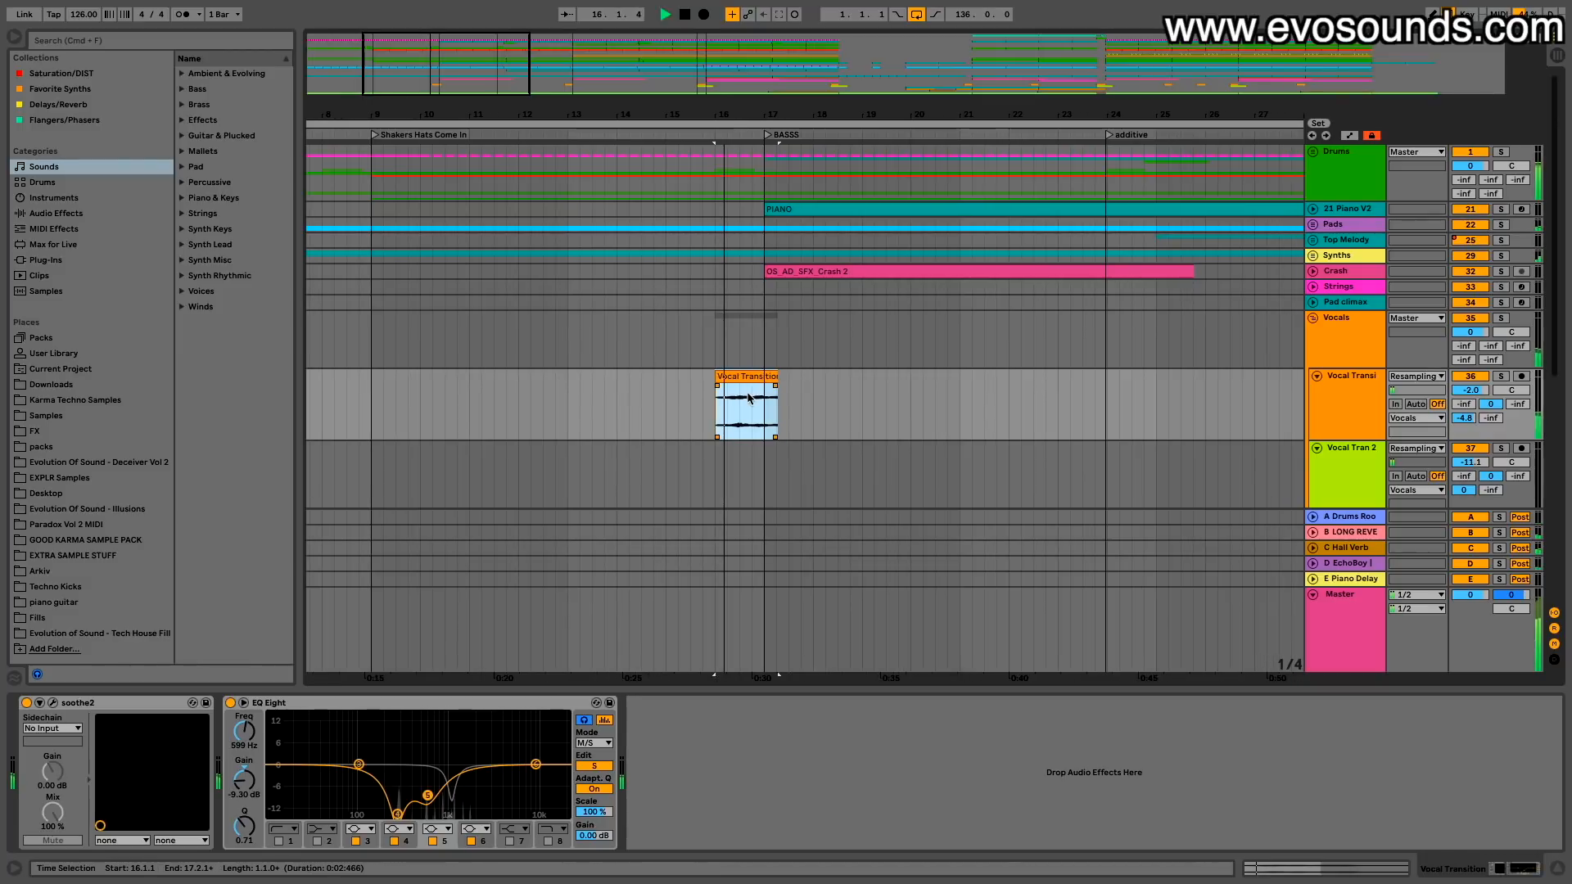
left_click_drag(1472, 391, 1471, 379)
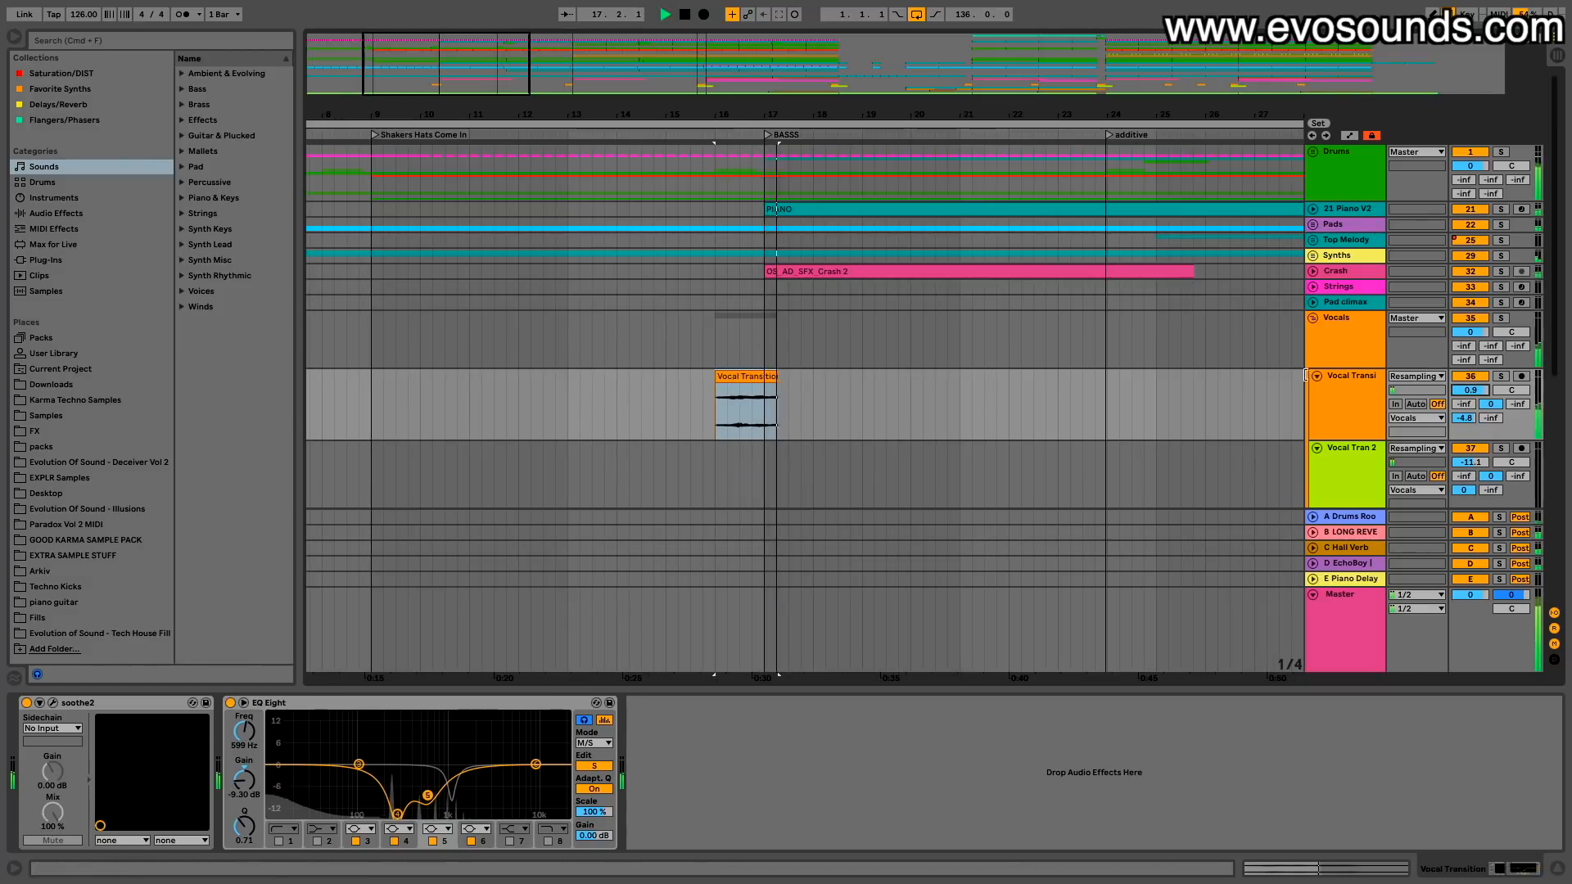
left_click_drag(426, 62, 431, 49)
key("space")
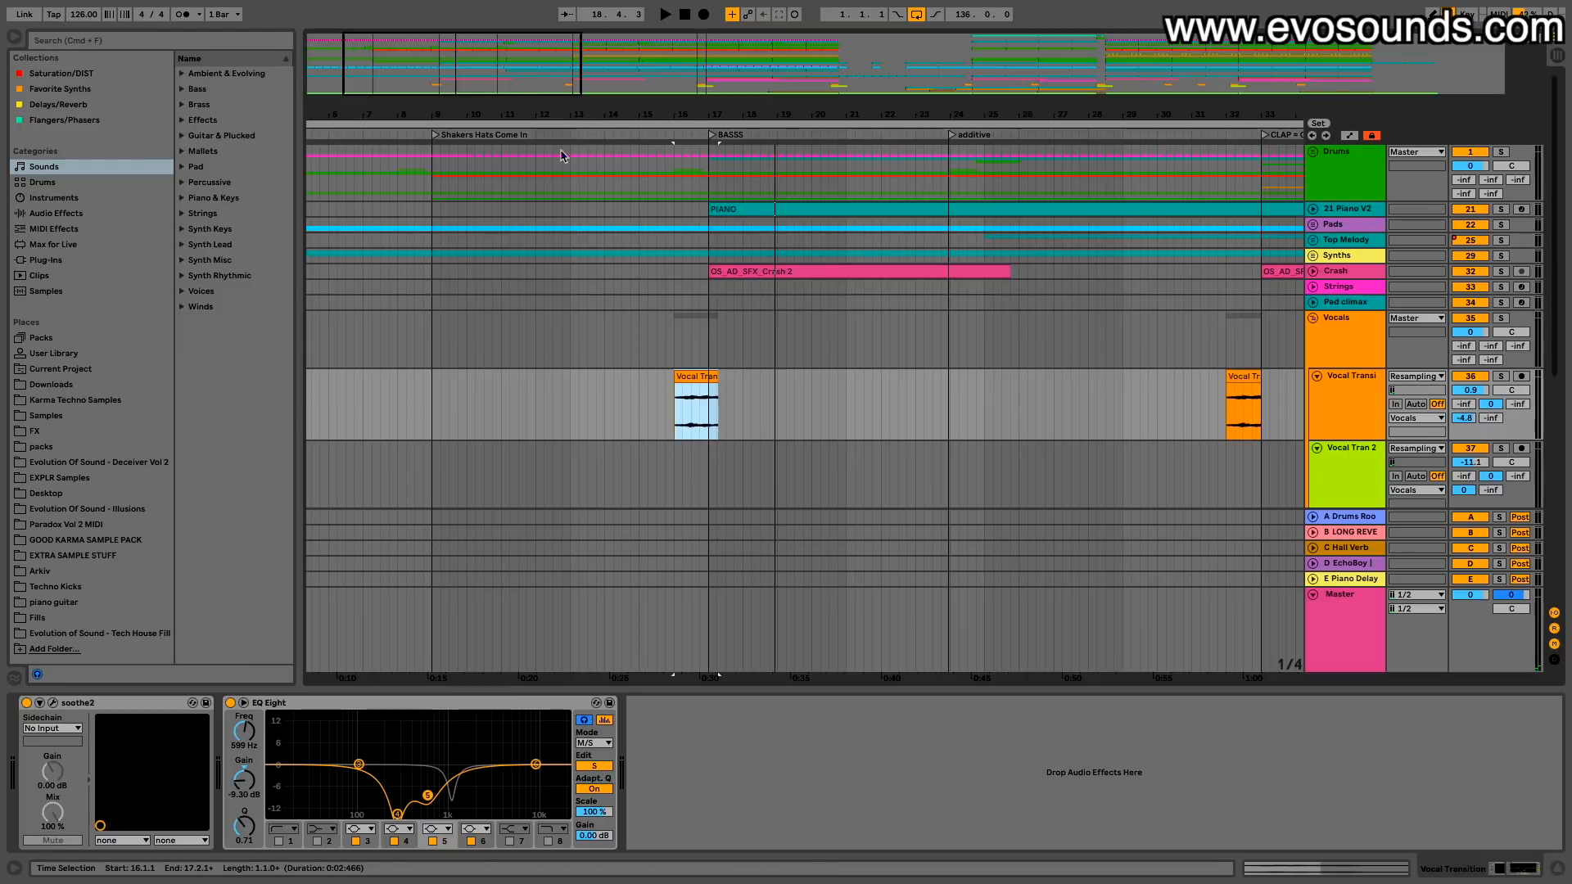
Step: Play the second vocal transition from shortly before its clip into the CLAP section at bar 33, and stop playback
left_click_drag(482, 77, 483, 86)
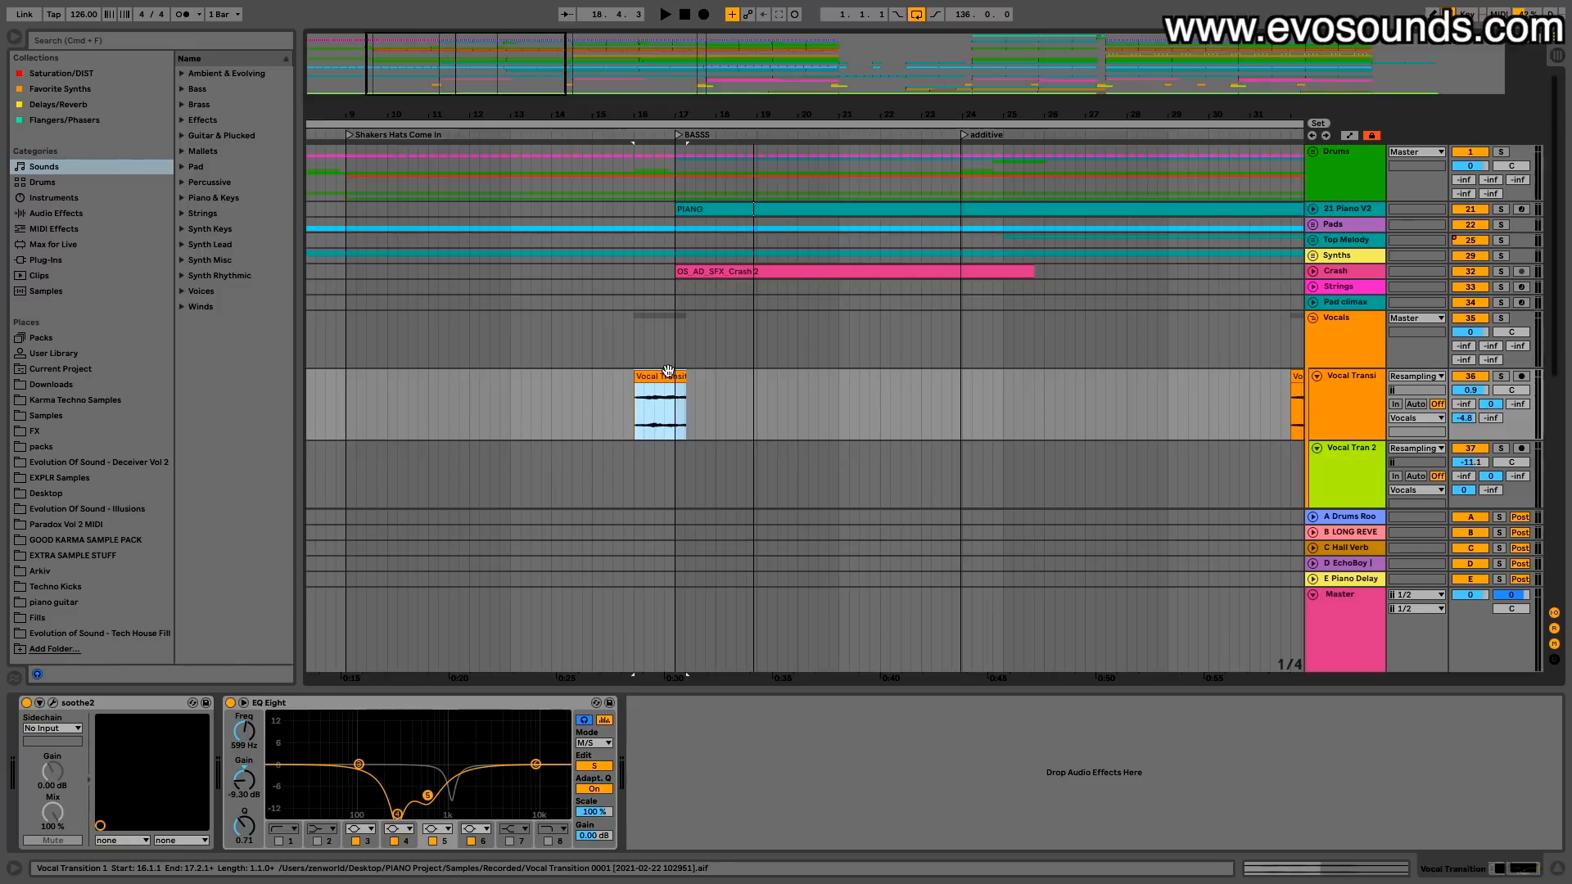
left_click_drag(512, 82, 514, 60)
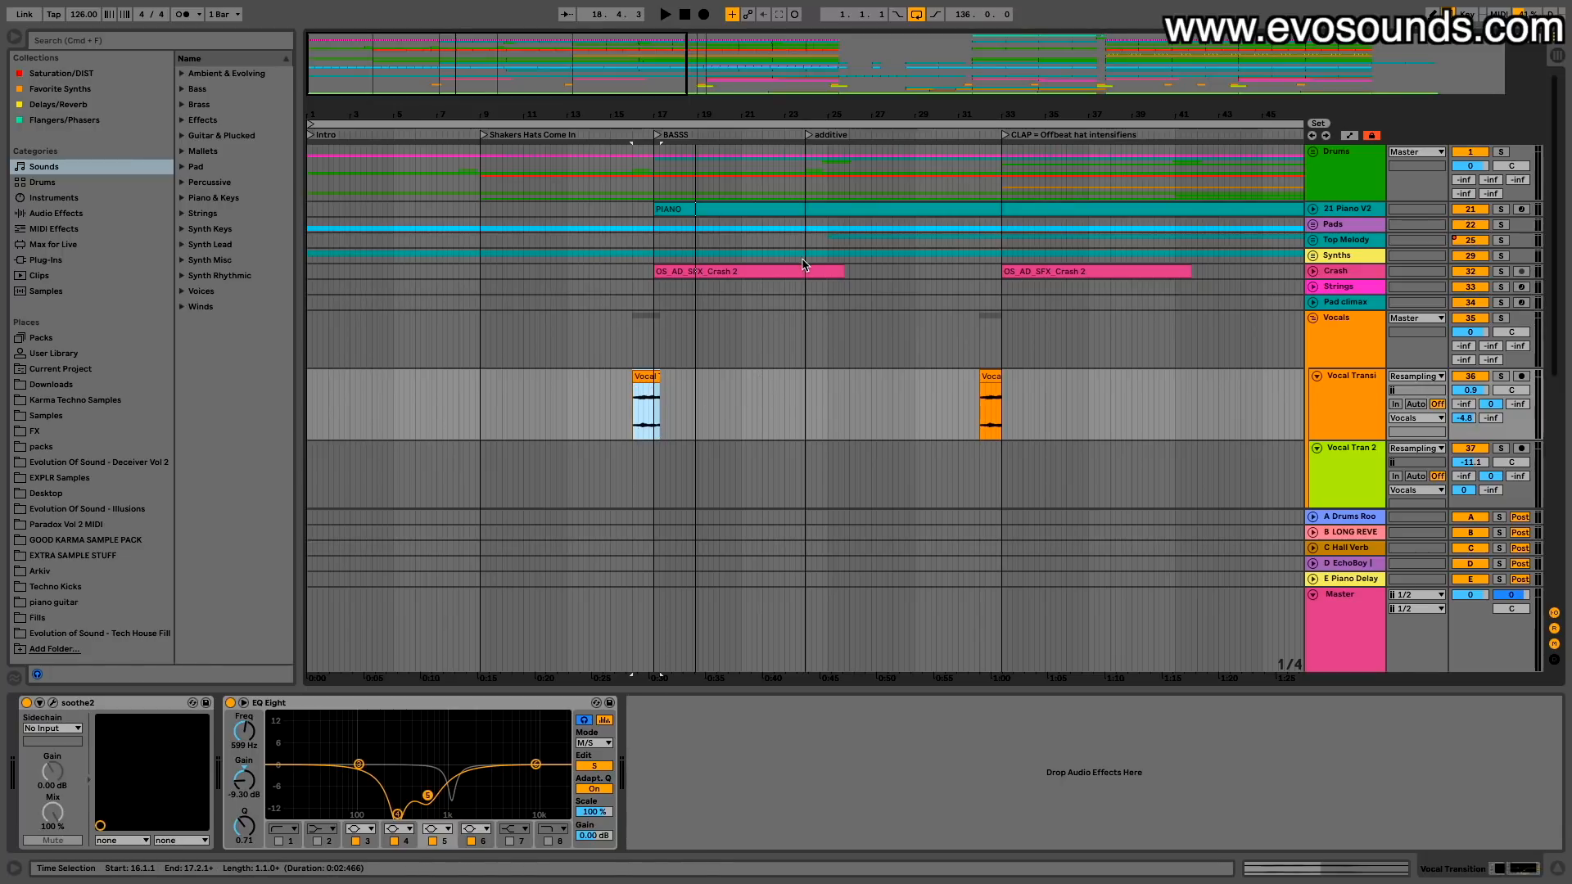
left_click(921, 404)
left_click_drag(573, 63, 645, 70)
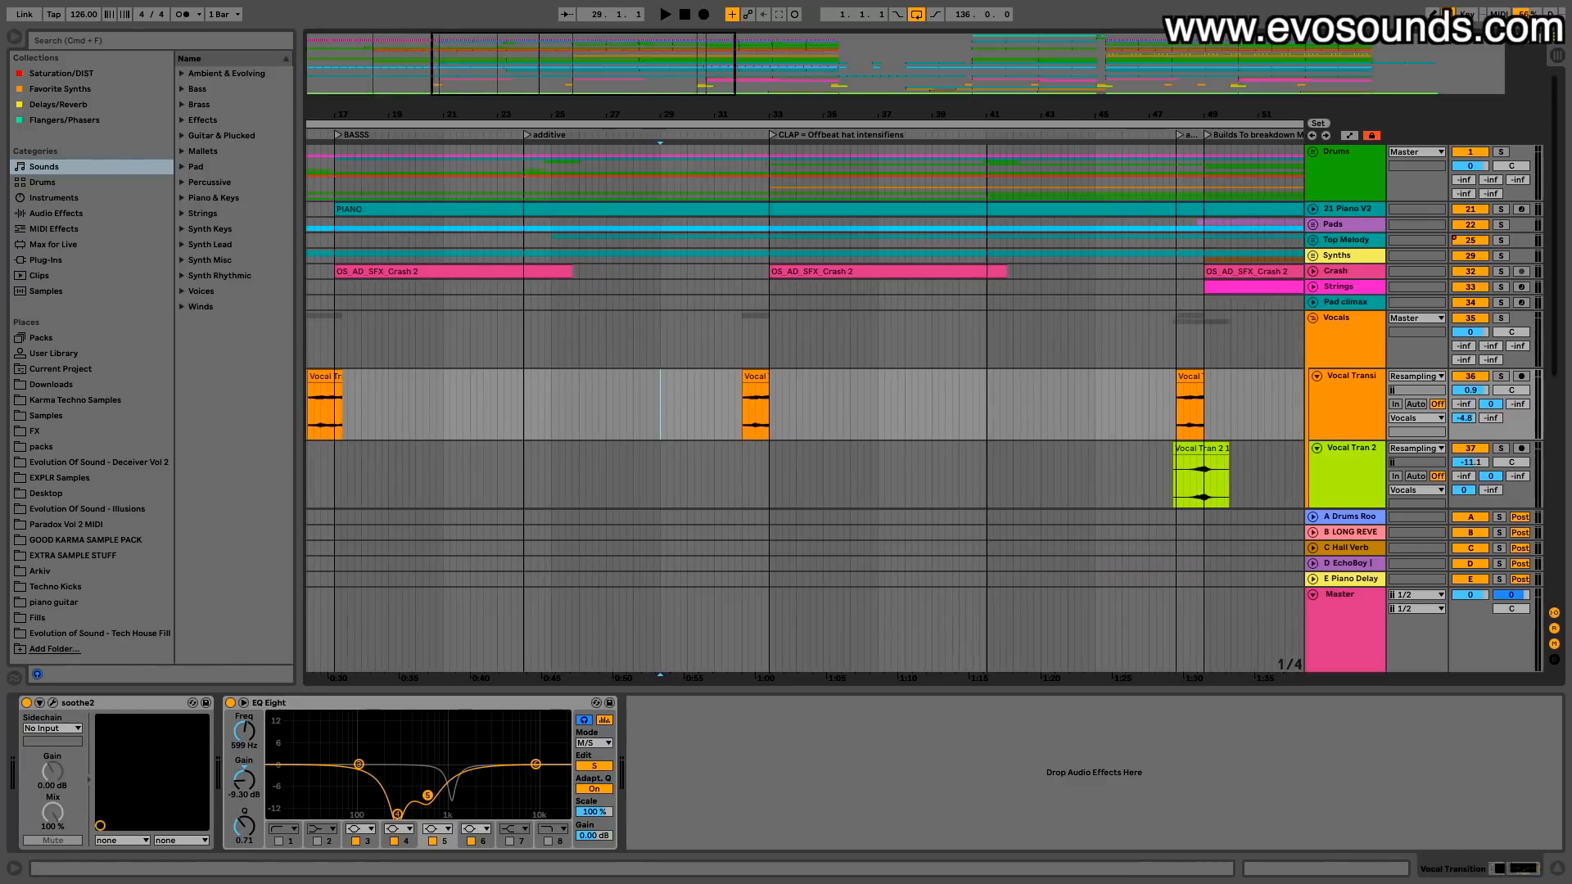
scroll(676, 309, "left", 5)
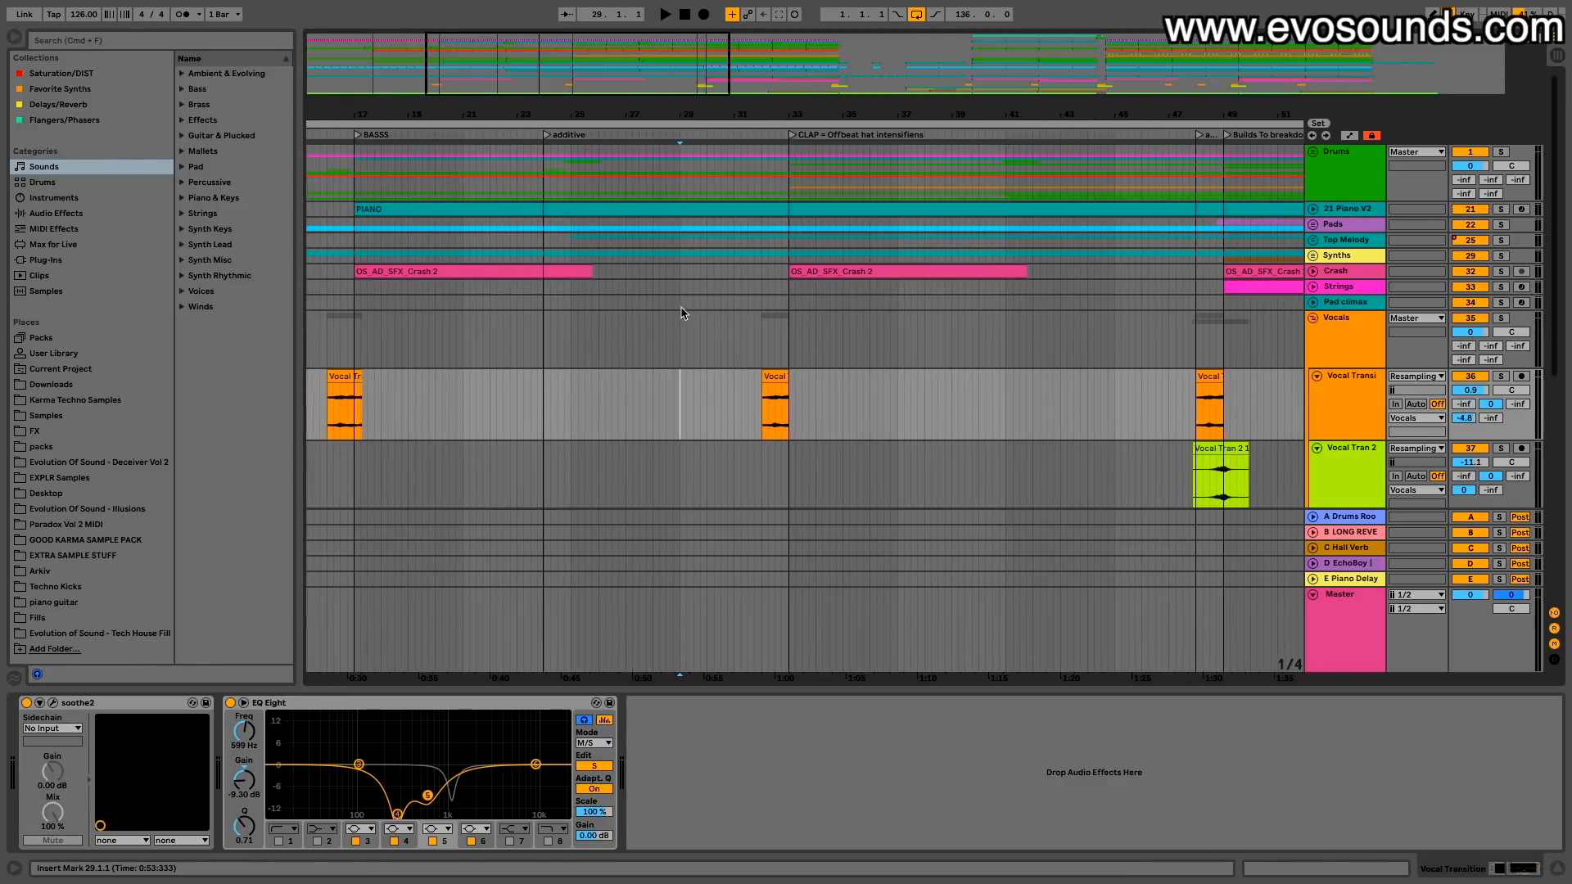
left_click_drag(640, 387, 425, 397)
left_click(753, 403)
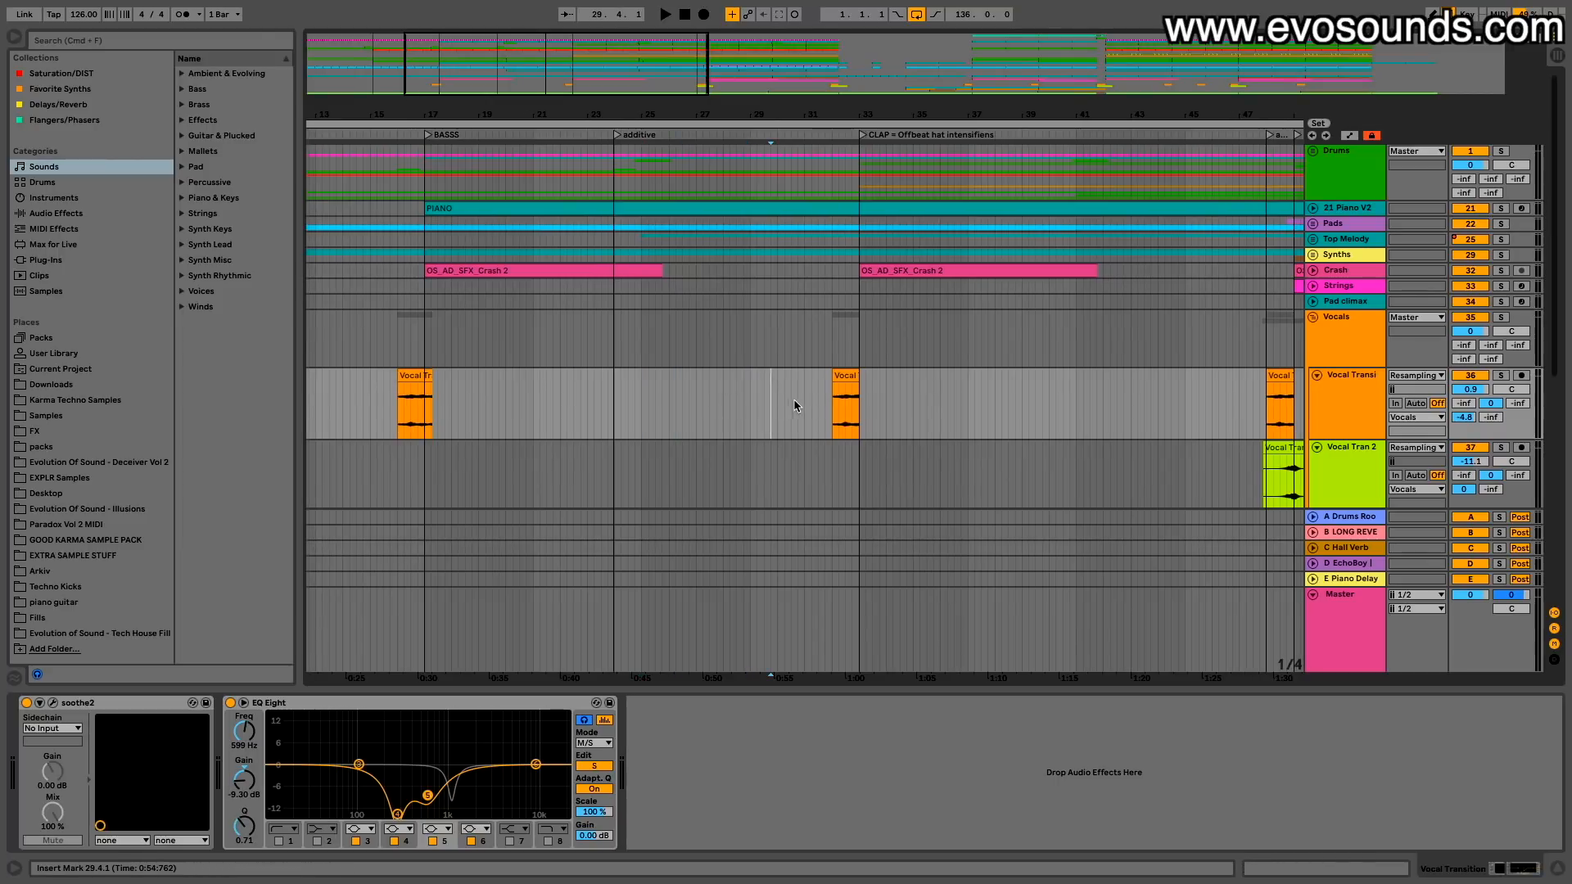
key("space")
left_click_drag(640, 111, 362, 172)
left_click_drag(582, 94, 611, 54)
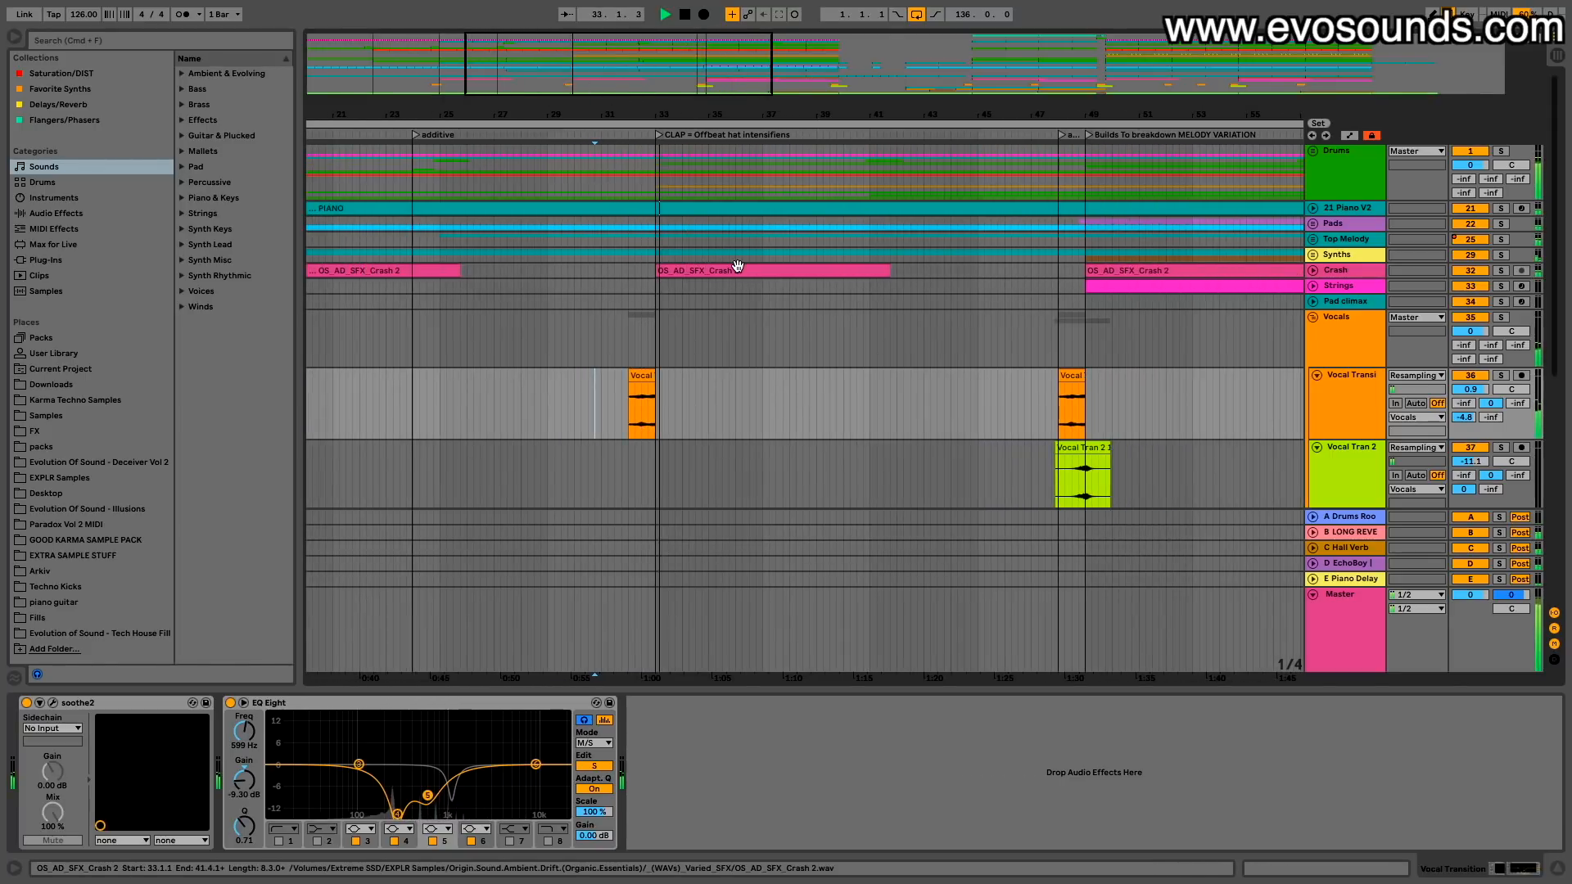
scroll(754, 283, "down", 2)
scroll(754, 282, "right", 4)
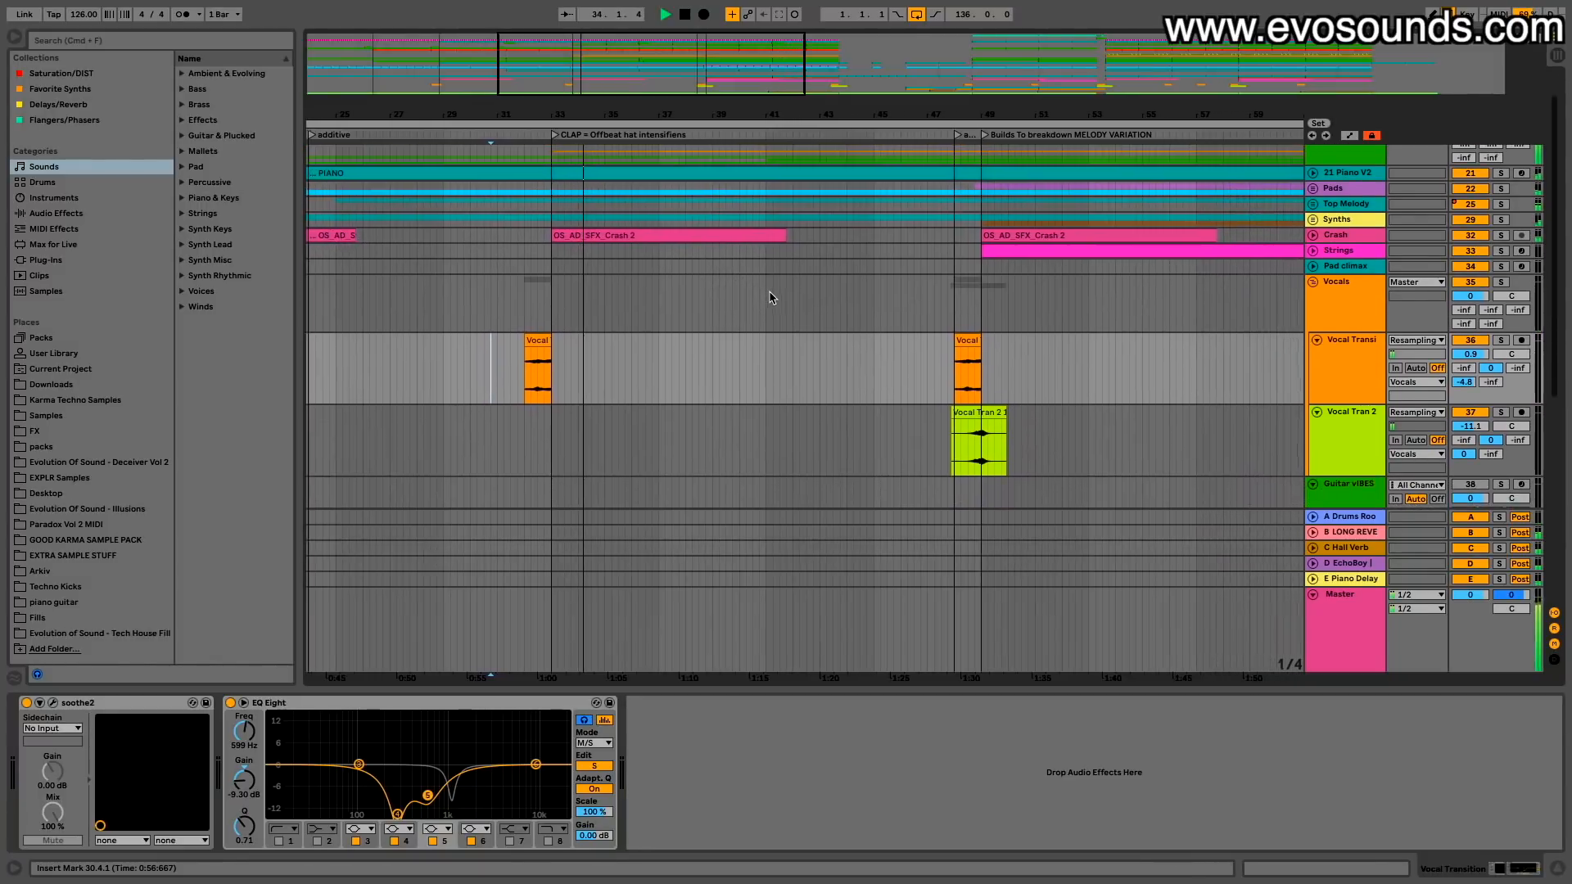
scroll(769, 297, "up", 1)
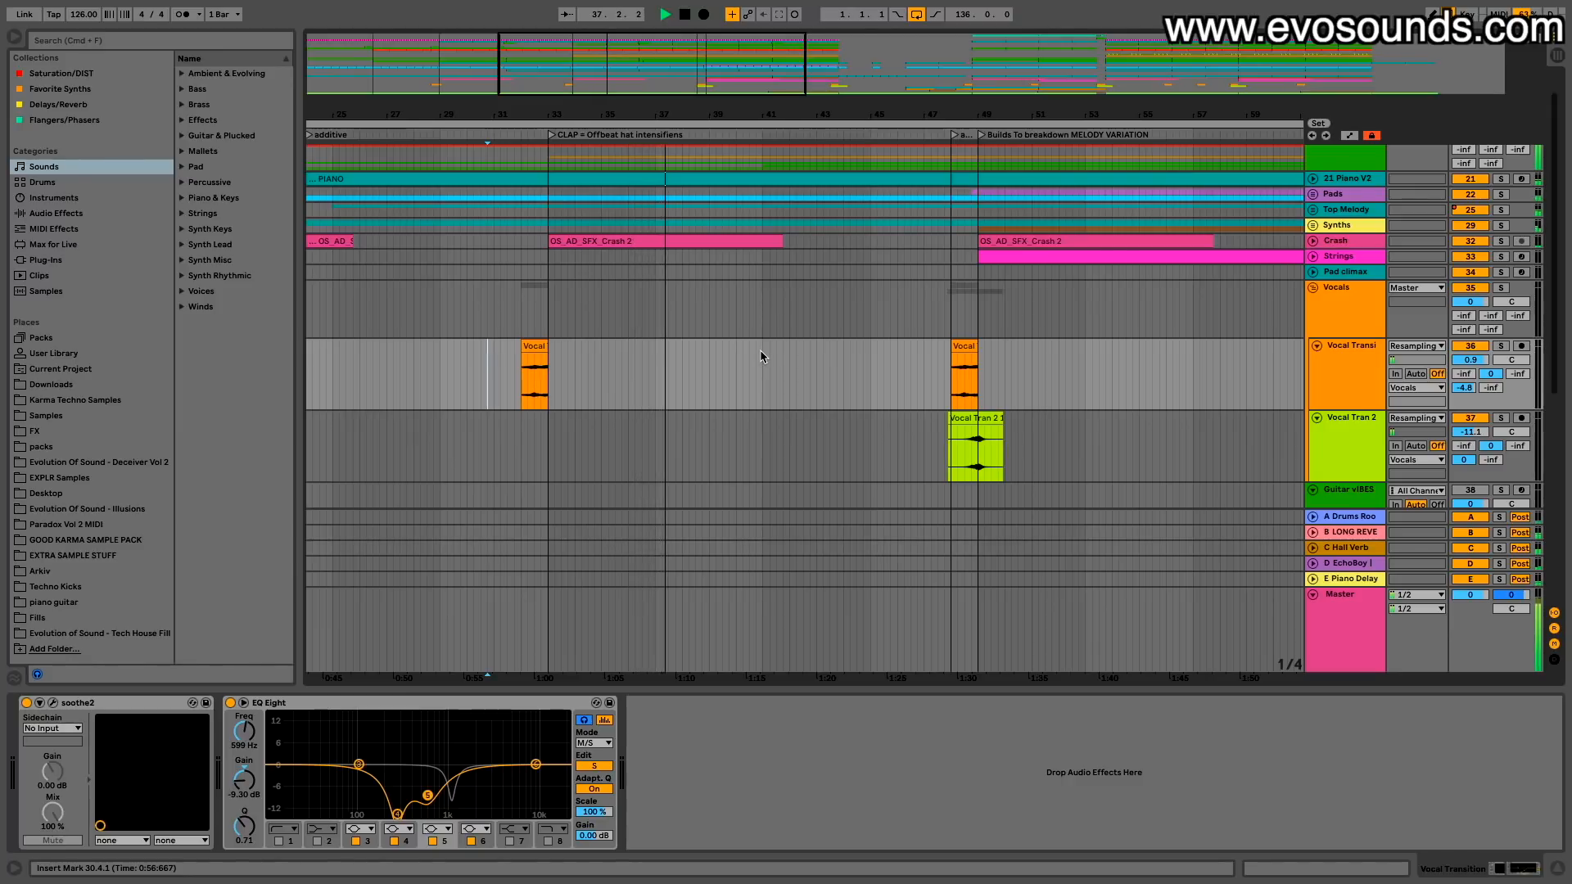
key("space")
Step: Play the overlapping Vocal Transition and Vocal Tran 2 clips leading into bar 49, starting from 47.2.1
scroll(760, 352, "right", 3)
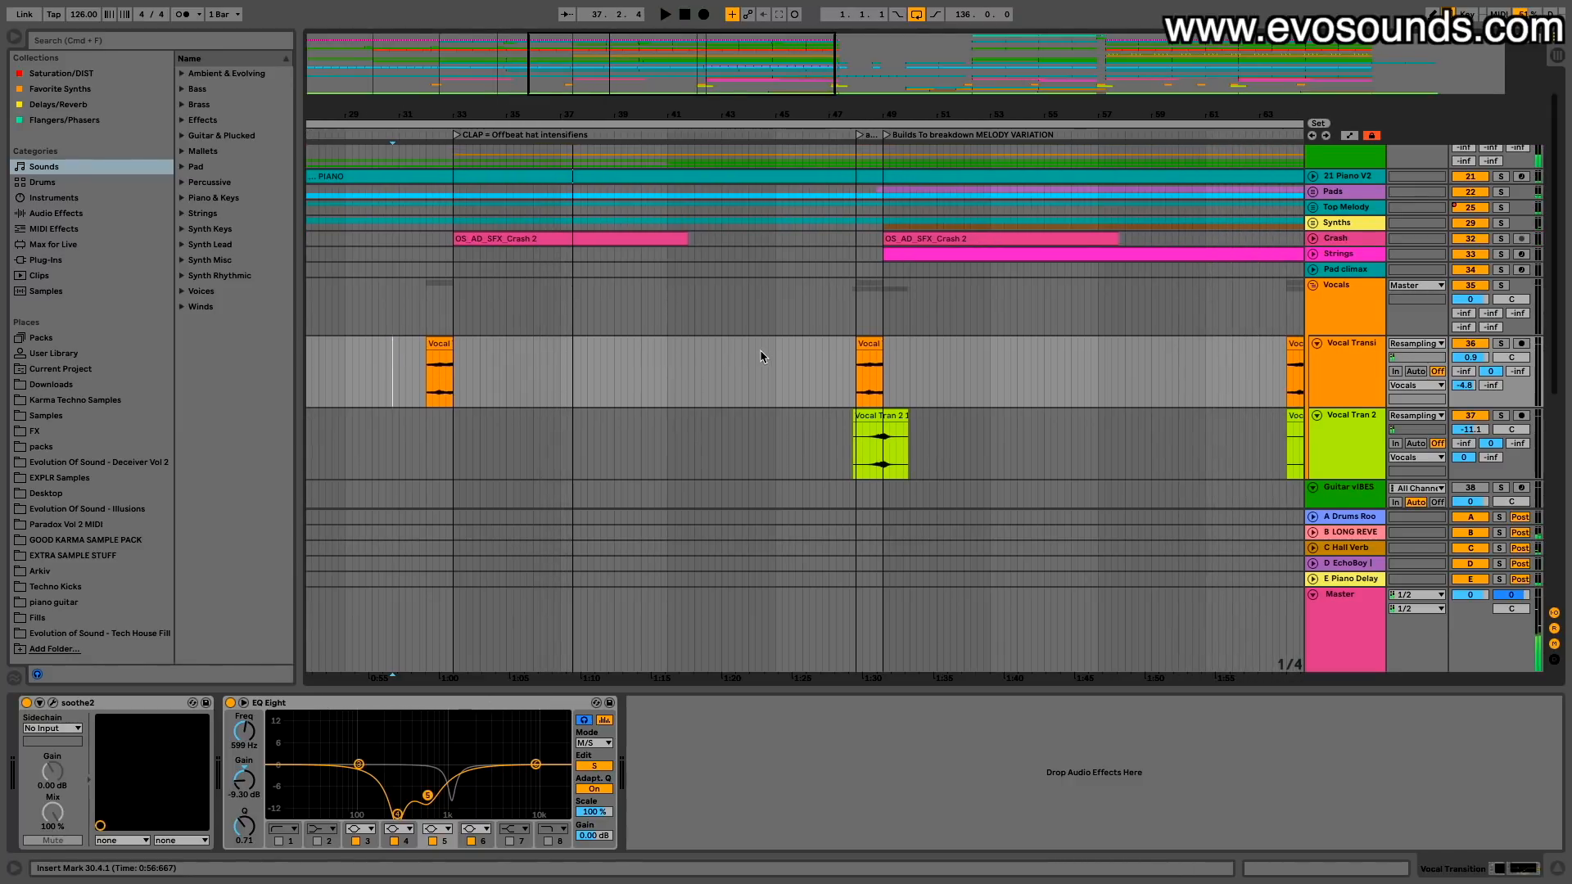
left_click(868, 416)
left_click_drag(880, 114, 753, 176)
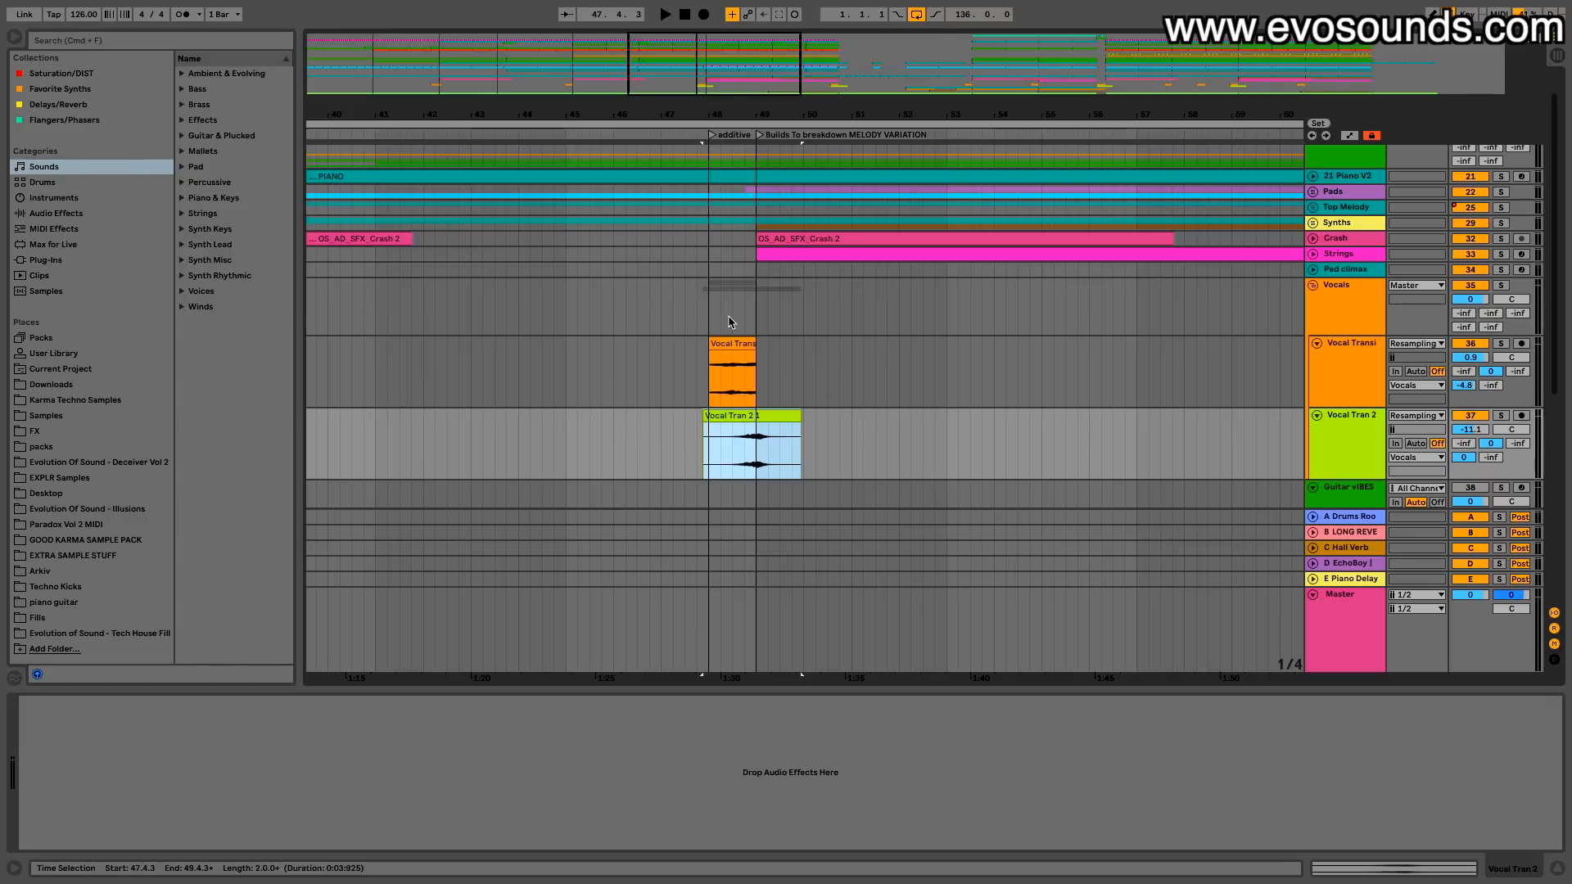
left_click(674, 338)
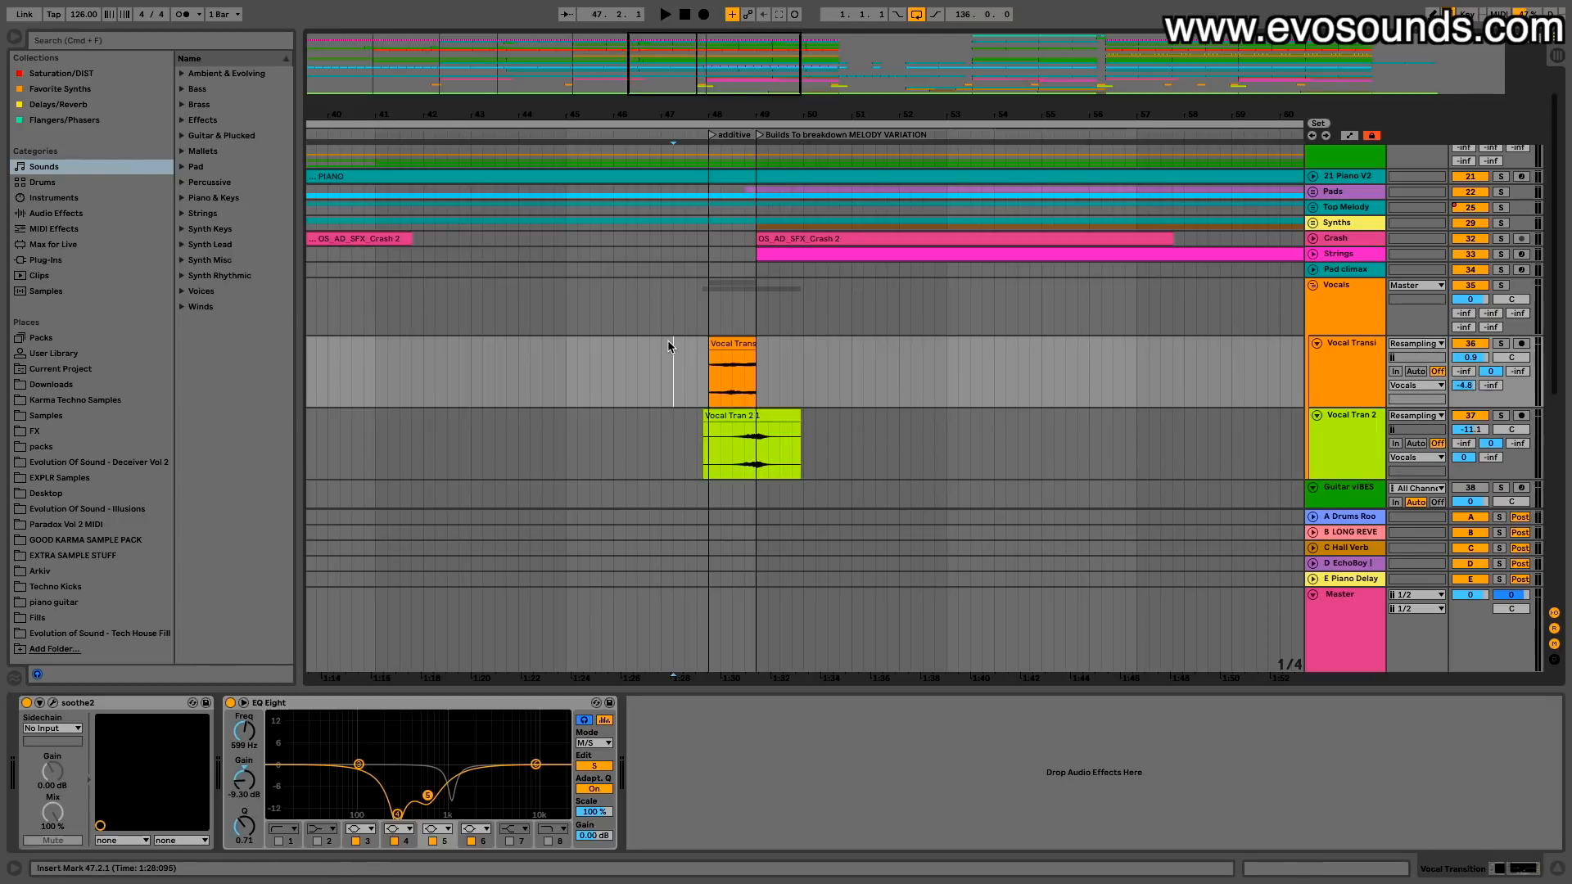
key("space")
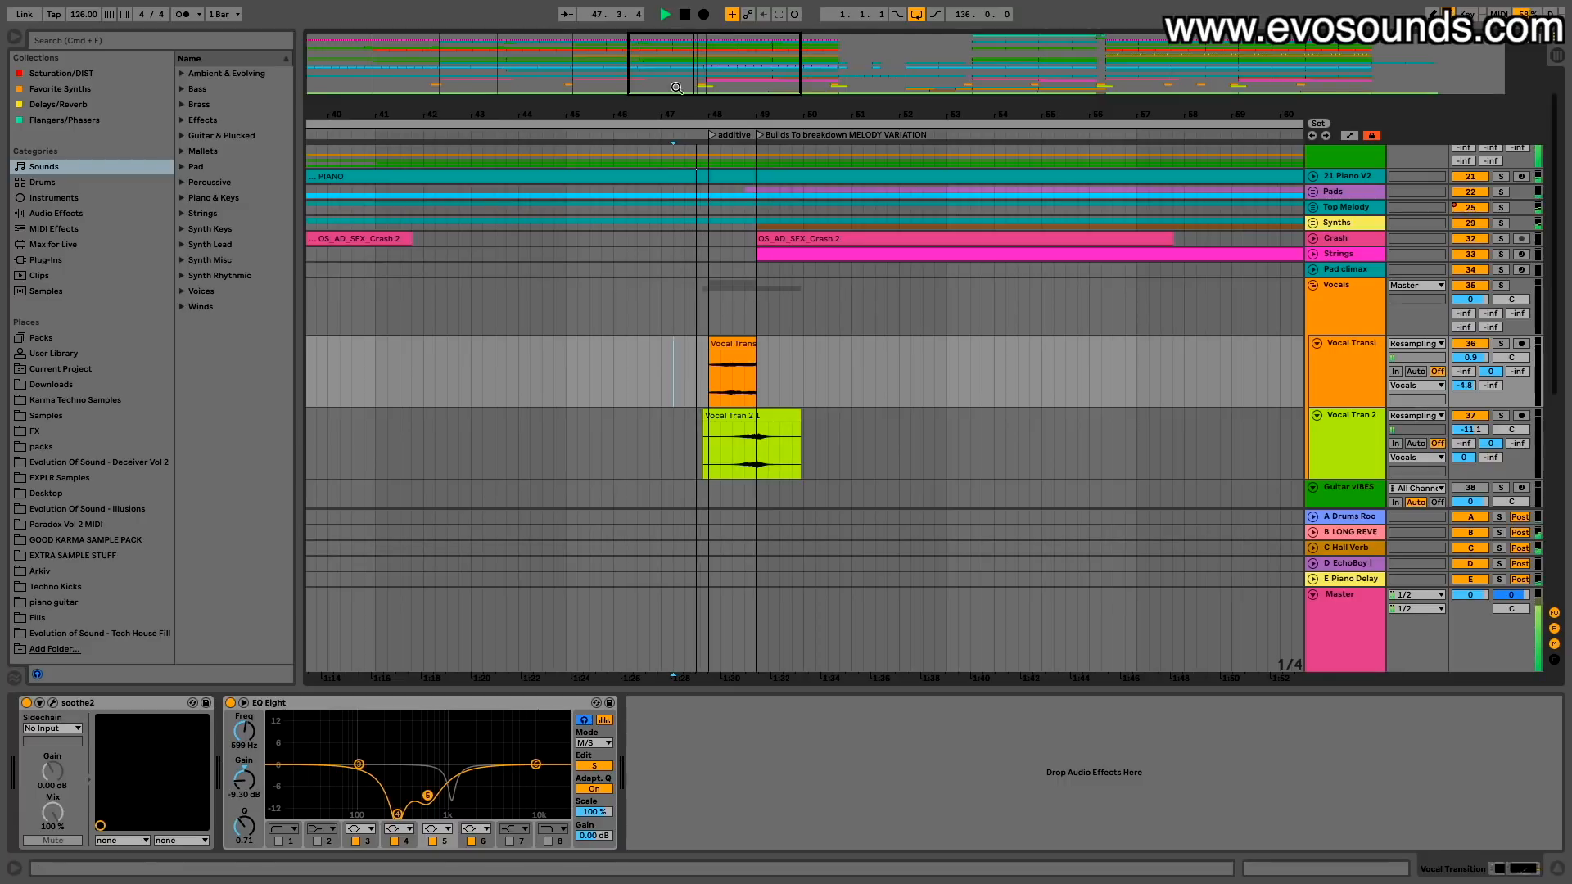
key("minus")
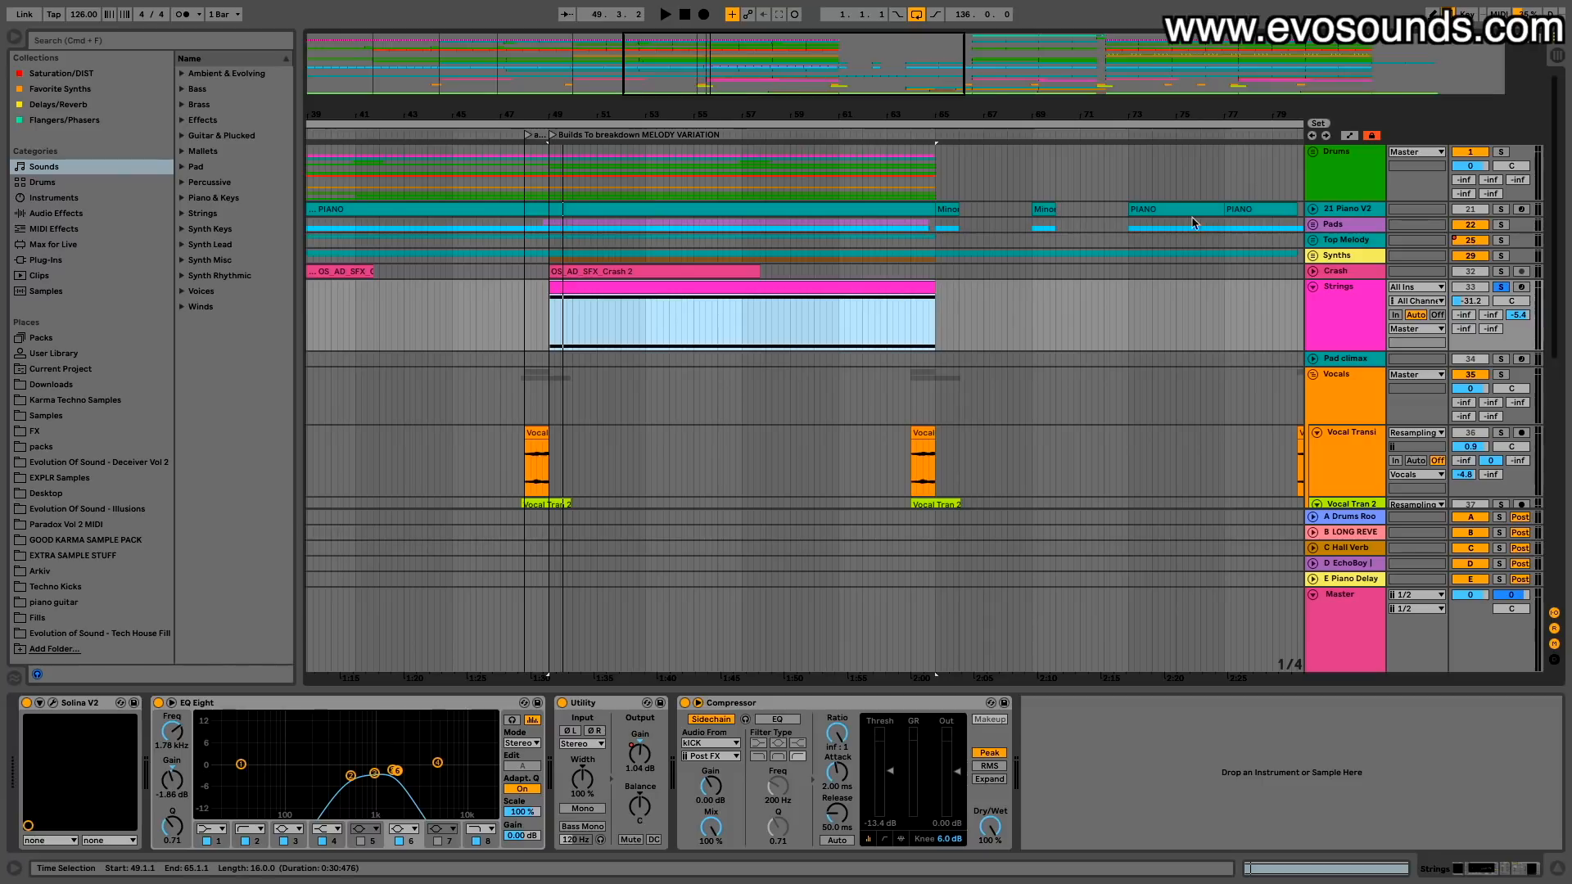
Step: Open the Strings track's Solina V2 instrument, look through its presets and sound types, and close its window
left_click(1345, 287)
left_click_drag(679, 95, 722, 81)
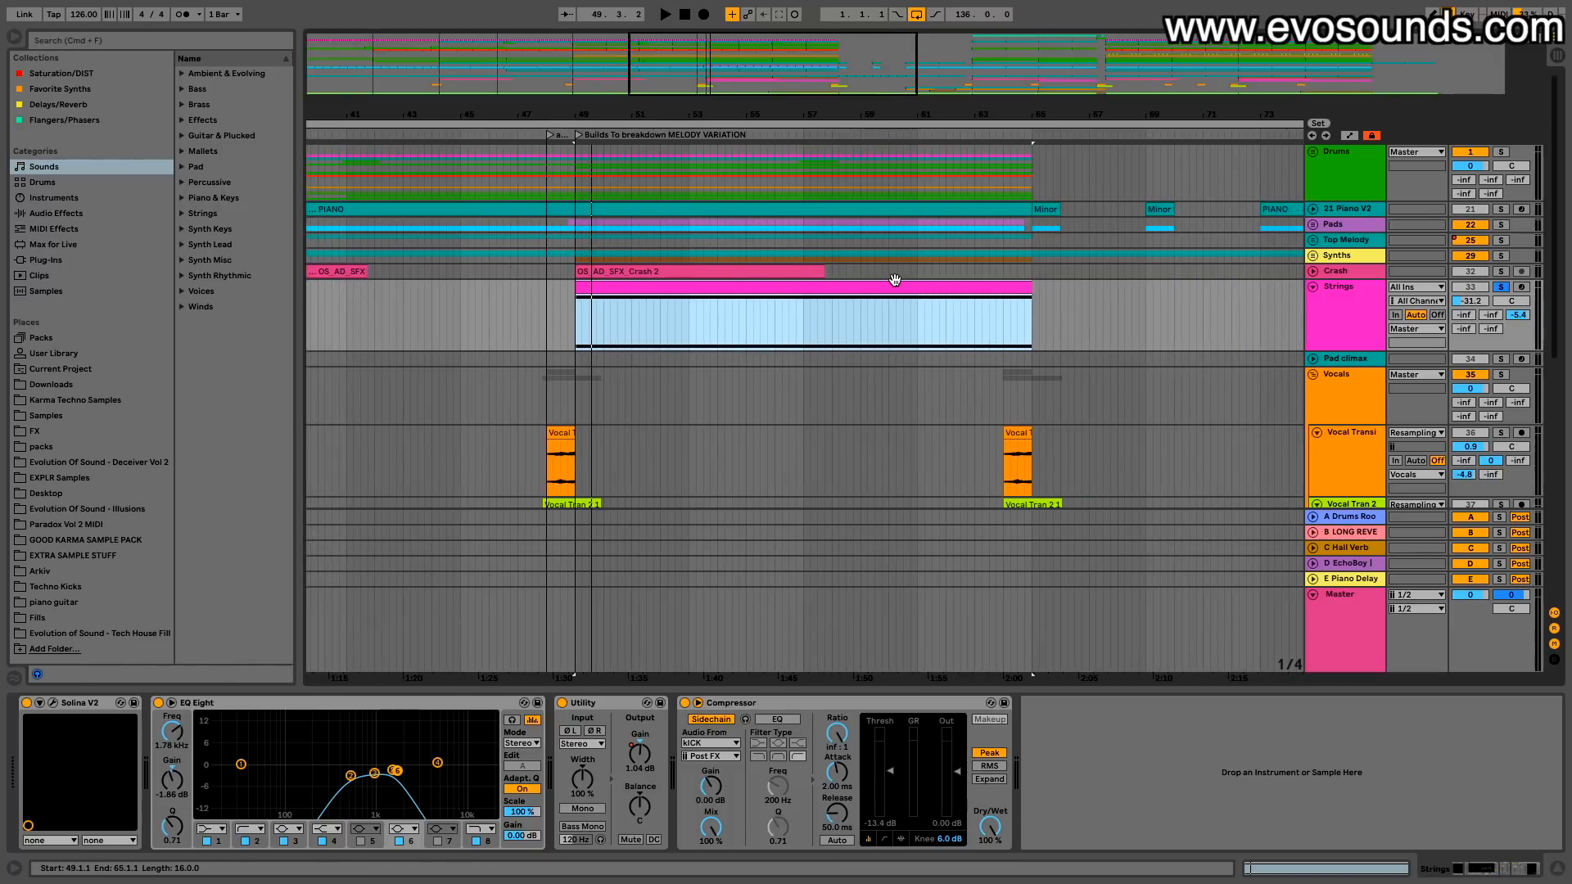
left_click(1501, 301)
left_click(1501, 288)
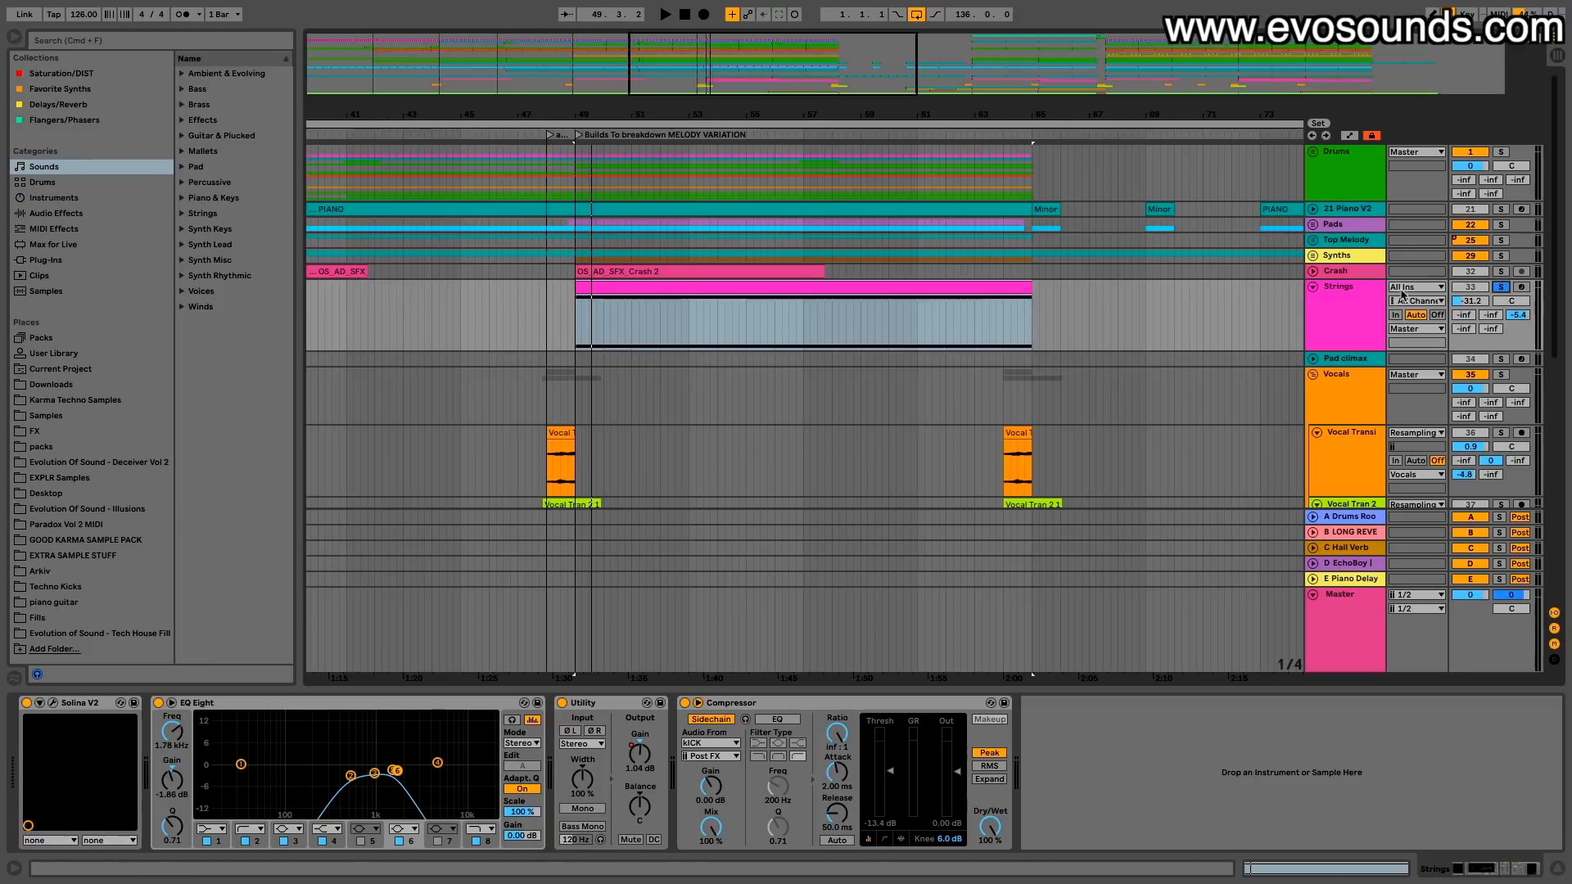
left_click(773, 280)
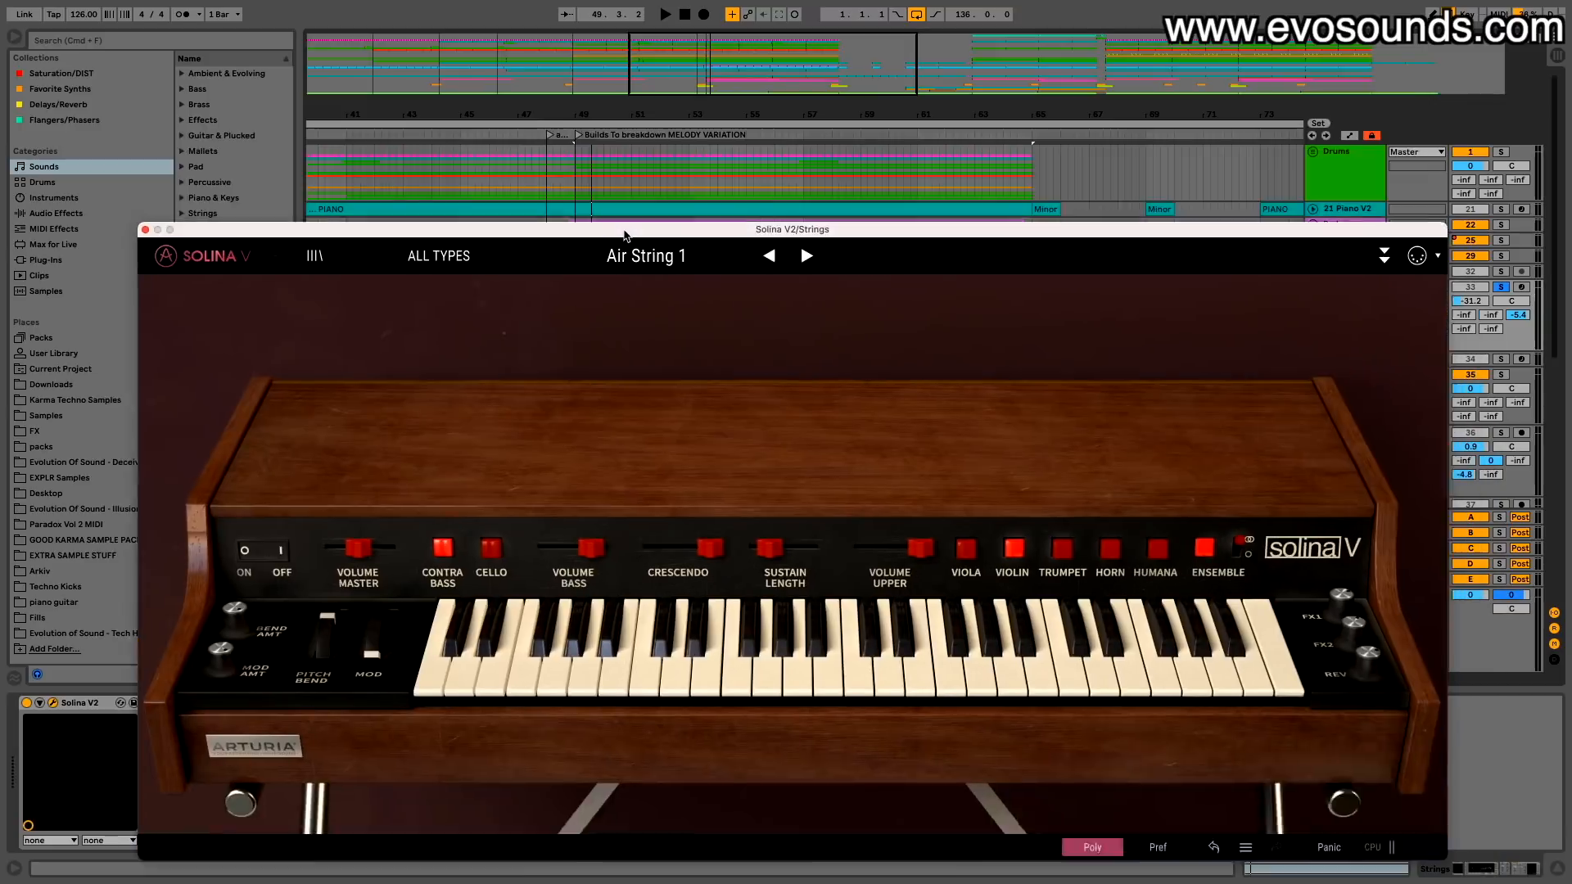
left_click_drag(623, 232, 572, 145)
left_click(624, 172)
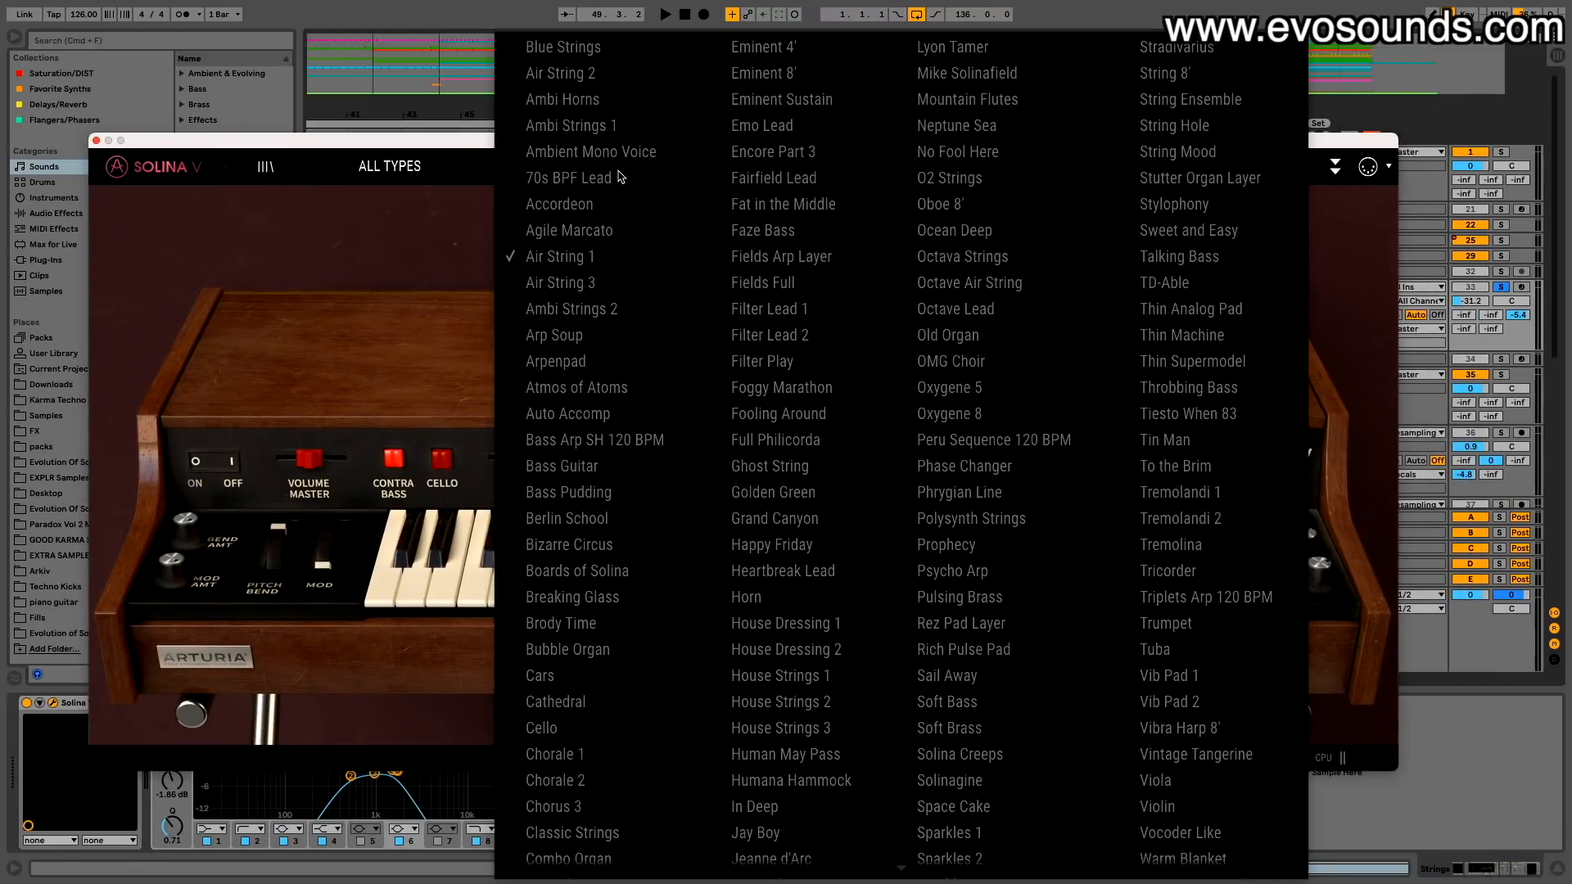
left_click(405, 171)
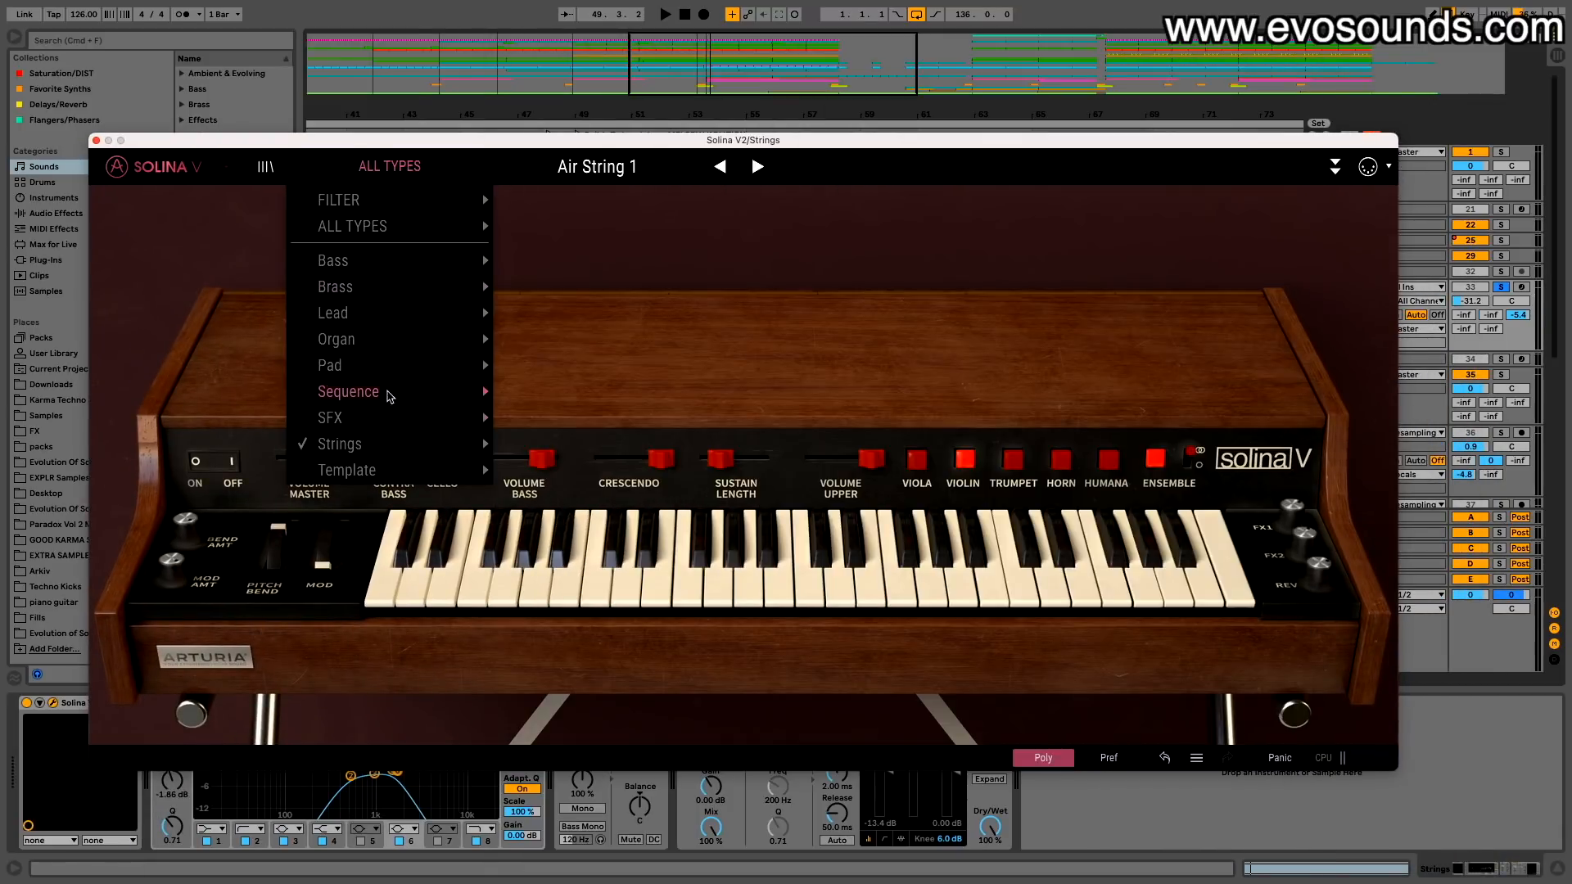
mouse_move(393, 456)
left_click(98, 144)
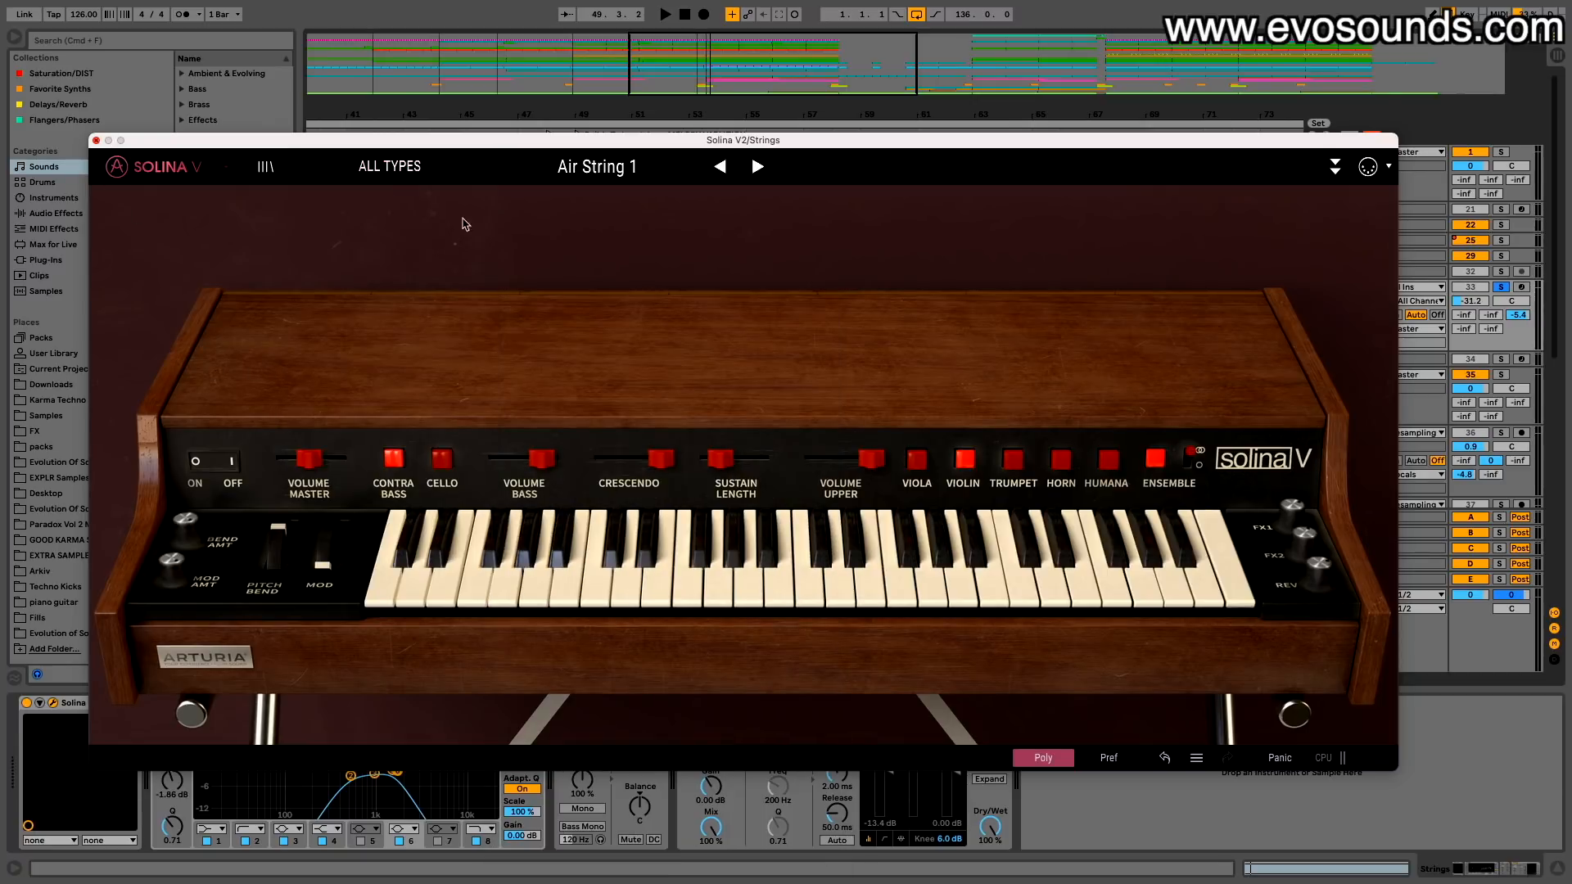
left_click(96, 142)
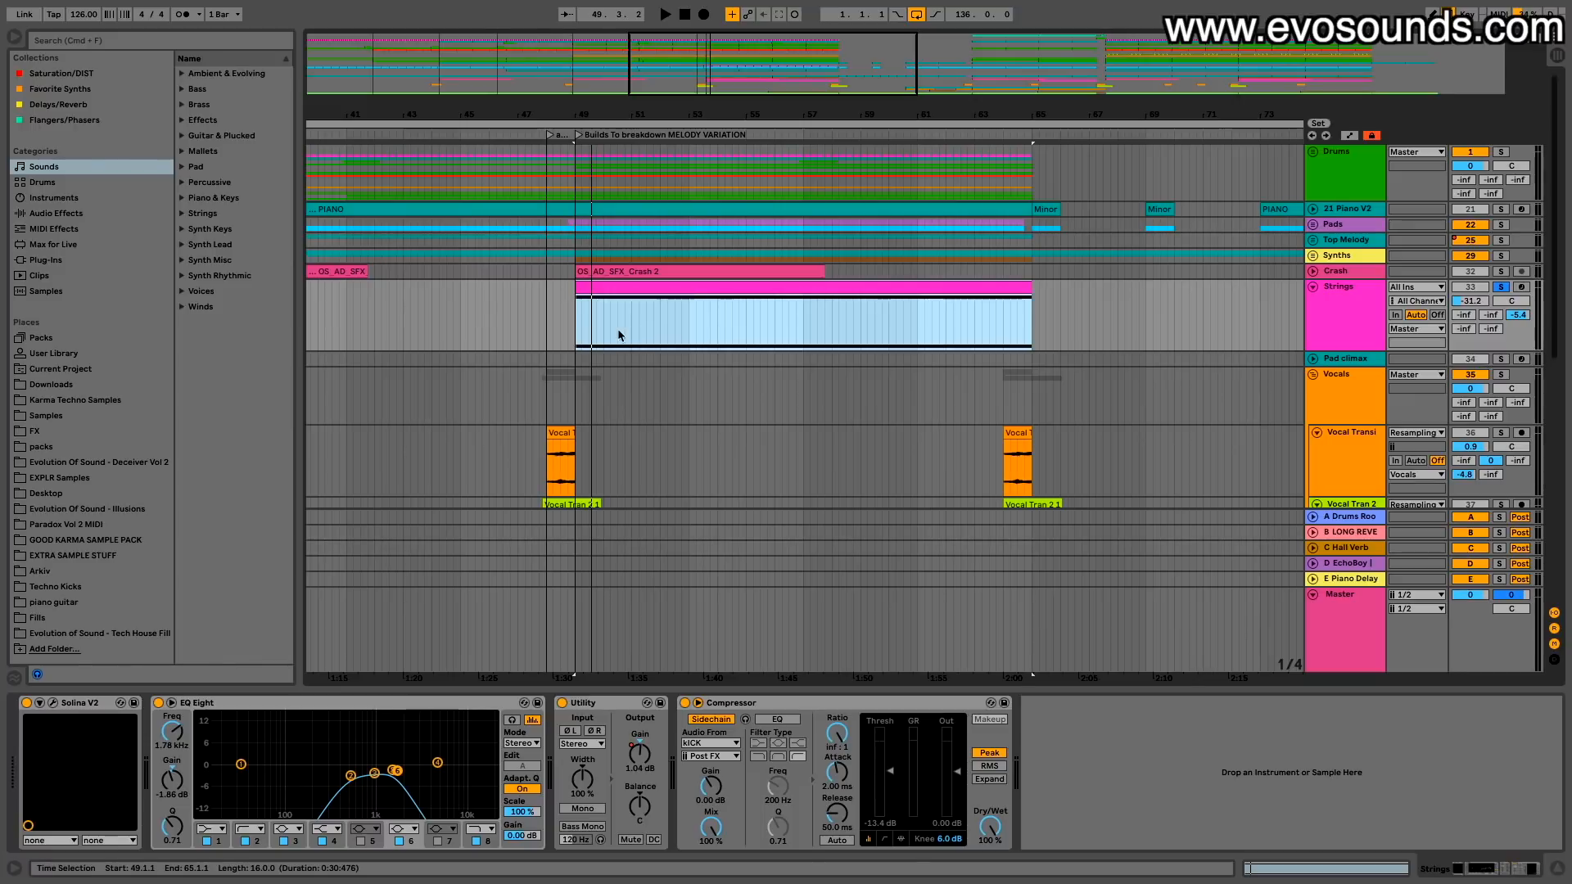
Step: Place the insert marker at bar 57 in the Strings clip and look over the surrounding tracks
left_click_drag(672, 57, 672, 88)
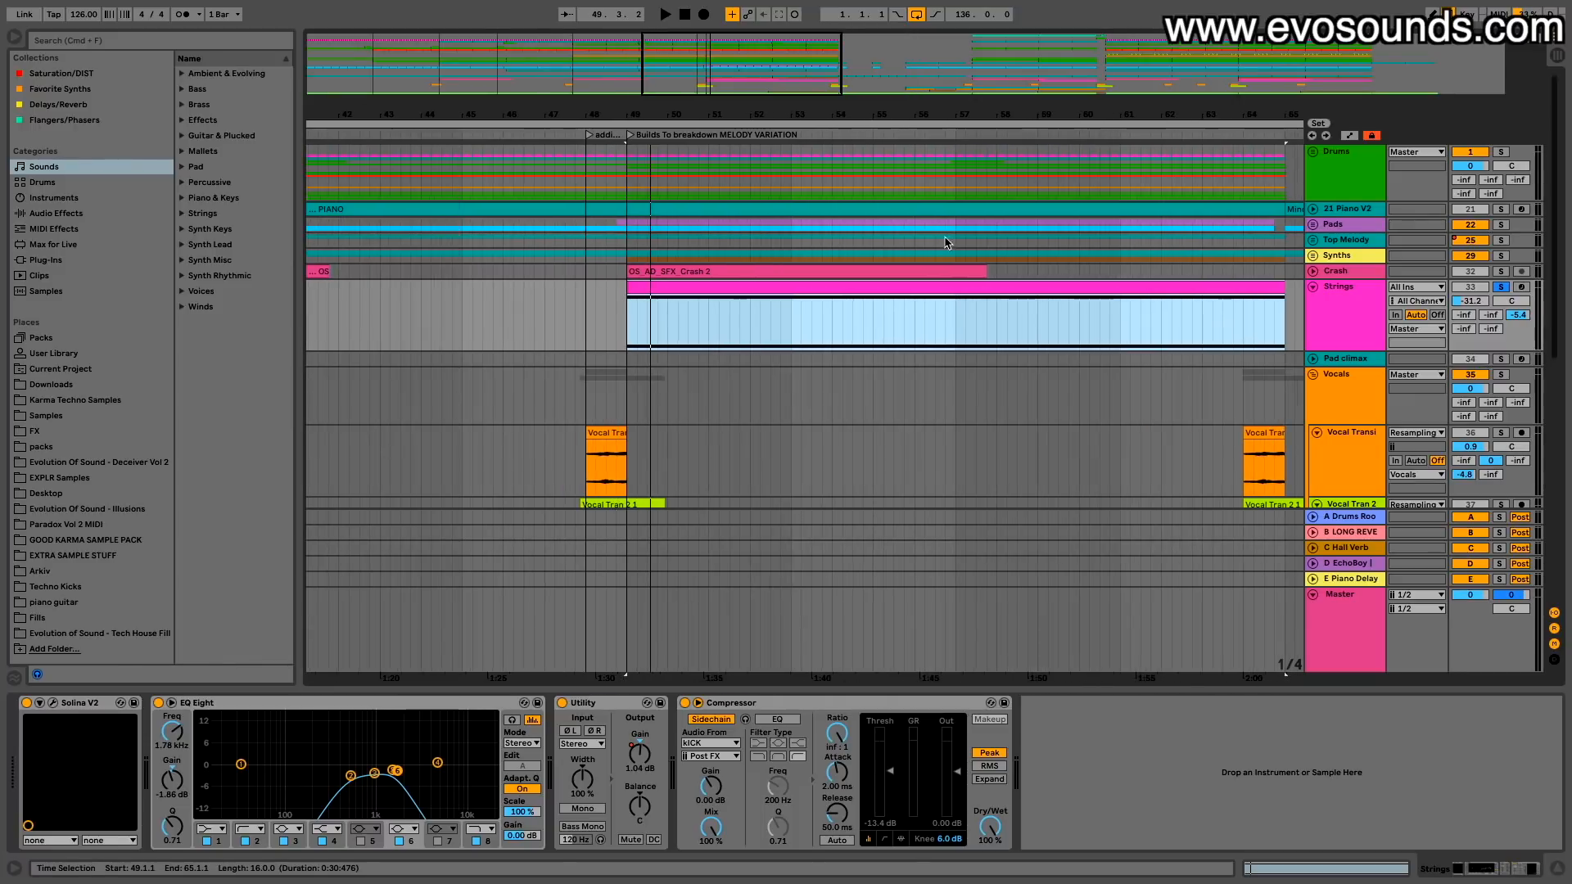
scroll(859, 318, "right", 3)
left_click(819, 325)
scroll(1043, 361, "down", 10)
scroll(1042, 361, "right", 2)
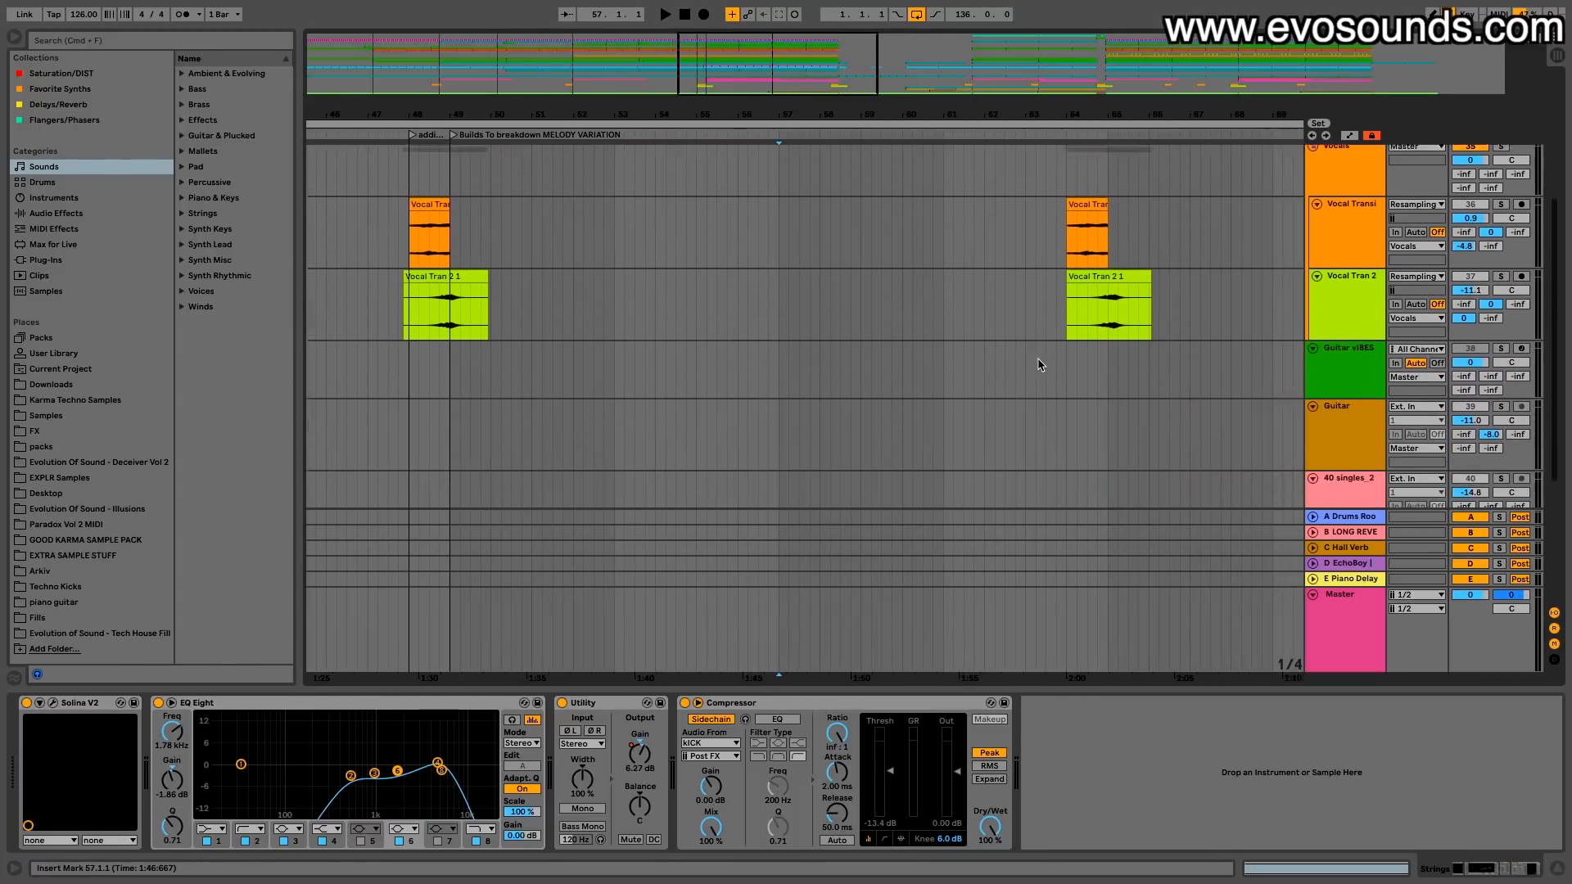
scroll(843, 344, "up", 10)
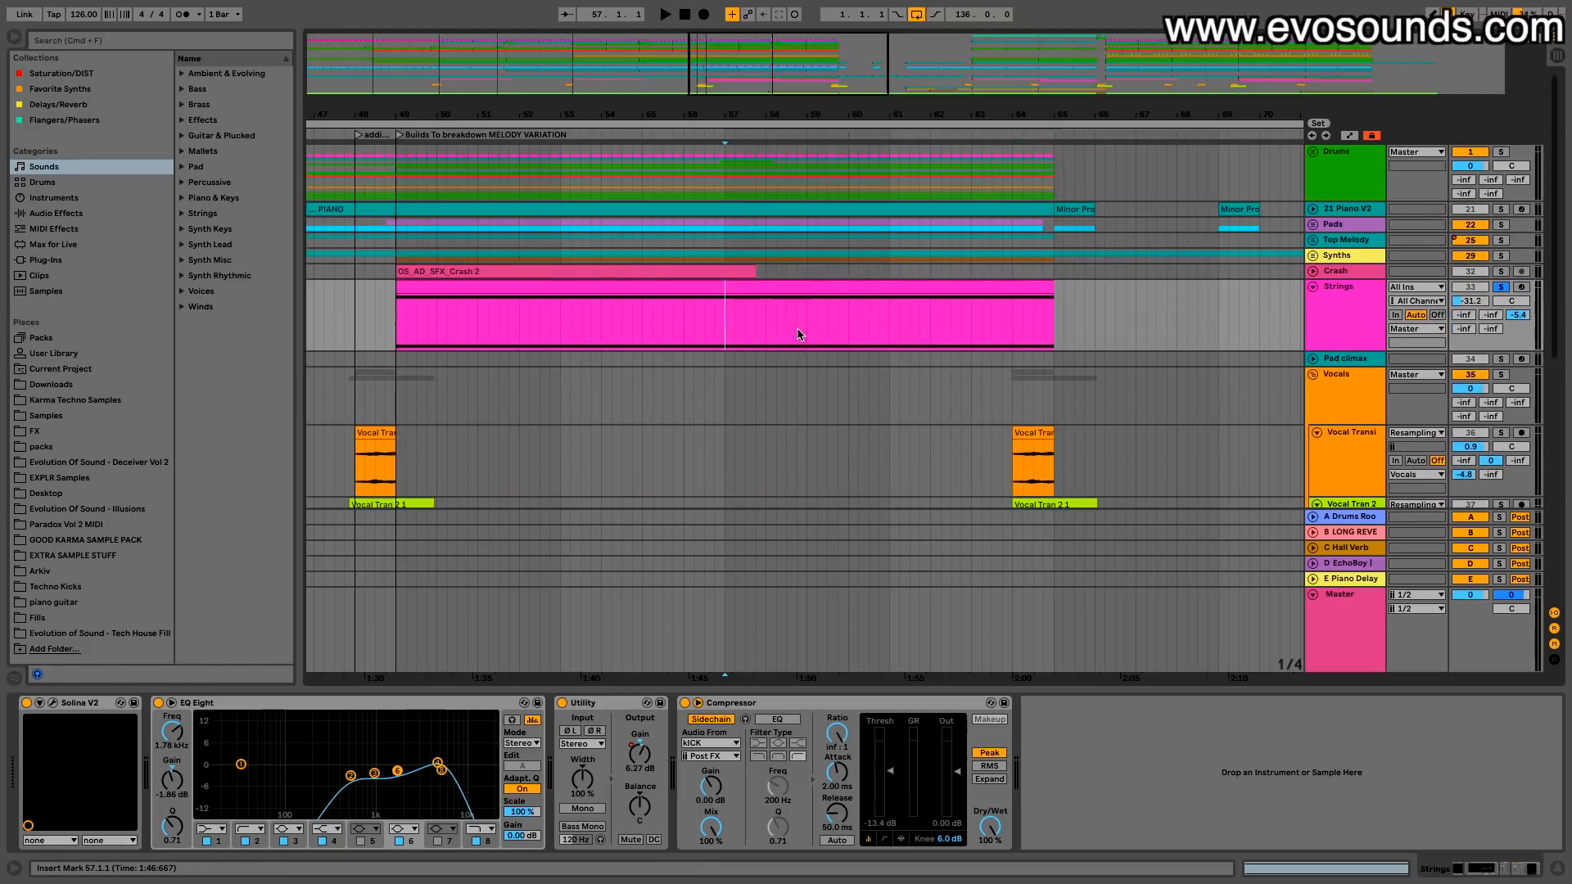
Step: Play the soloed Strings clip from bar 57, and unsolo the track to hear it with the full mix into the breakdown
scroll(798, 335, "right", 2)
scroll(794, 334, "left", 1)
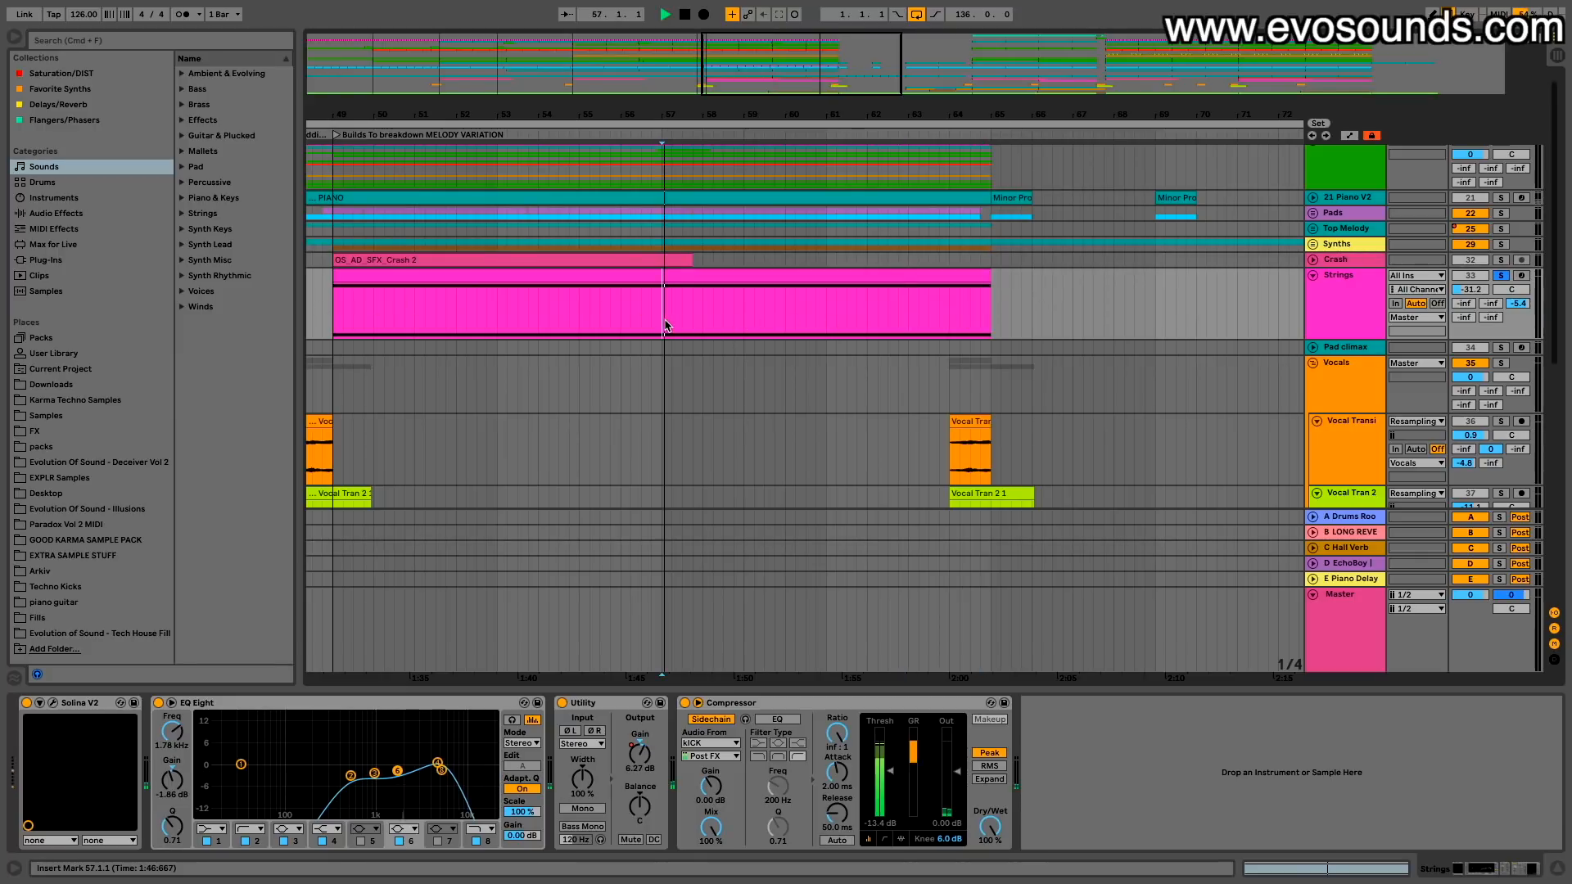
left_click(1501, 276)
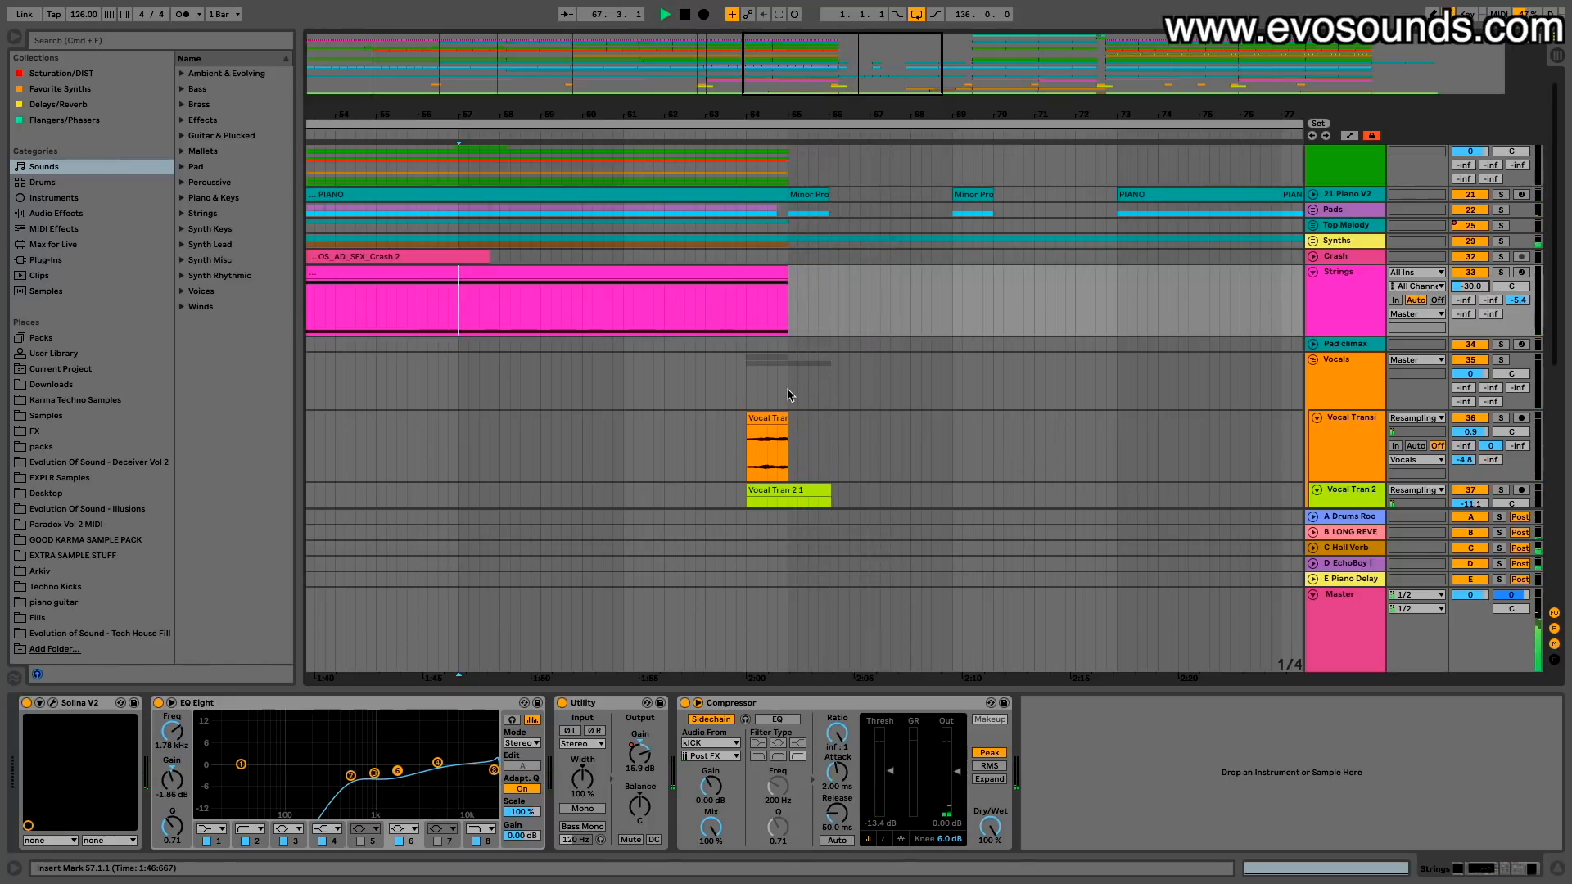
left_click_drag(679, 115, 679, 92)
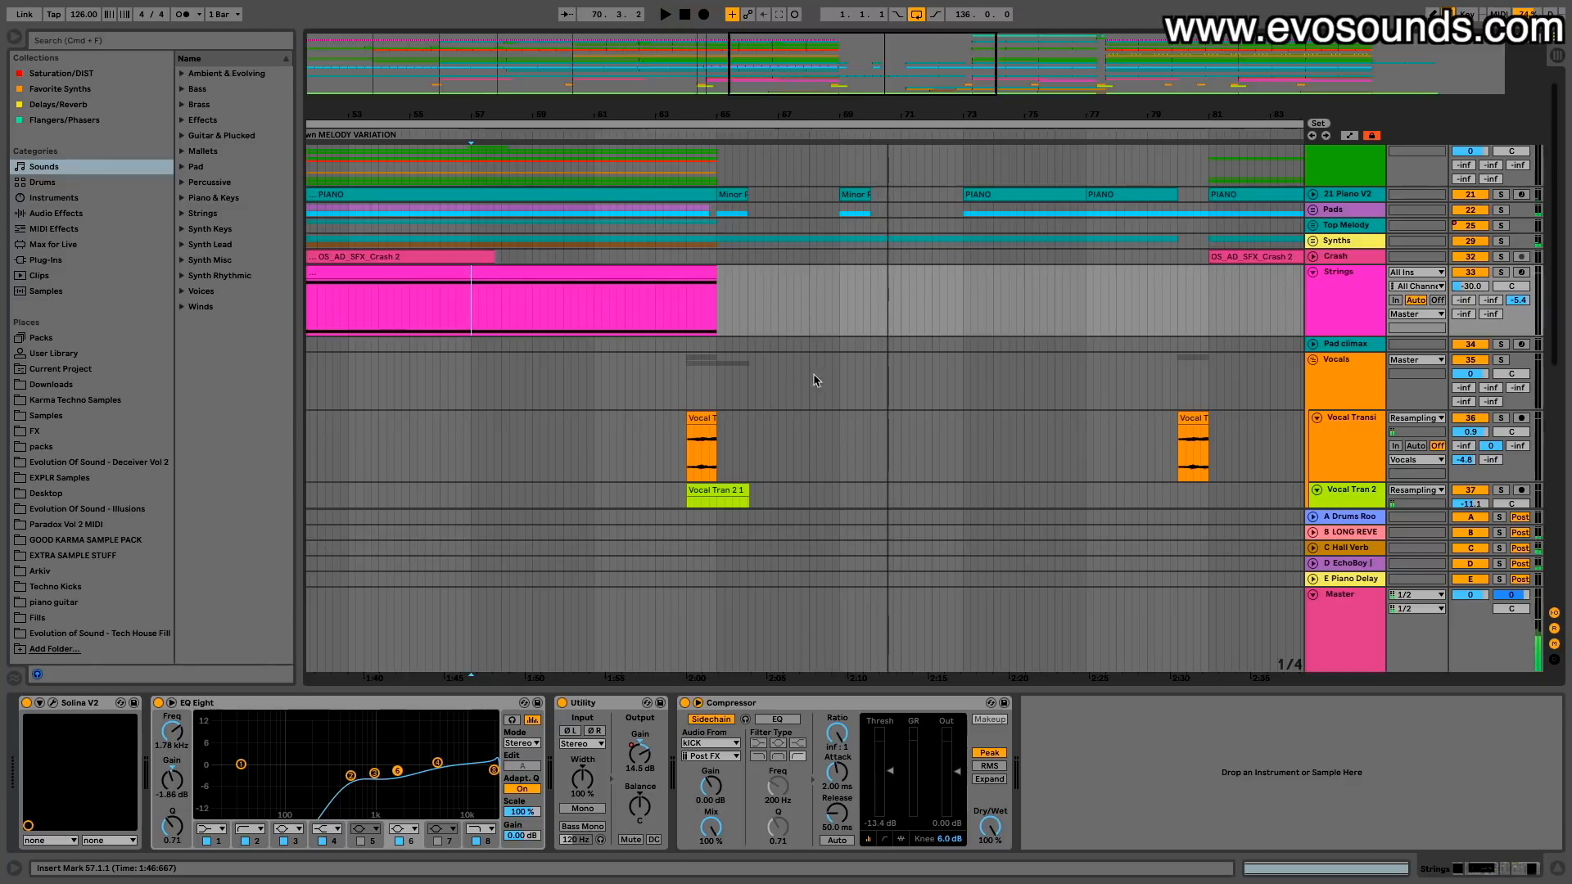
Step: Play the Strings clip from bar 89 and set the Strings track's volume to -28.0 dB
scroll(832, 372, "right", 10)
left_click(919, 276)
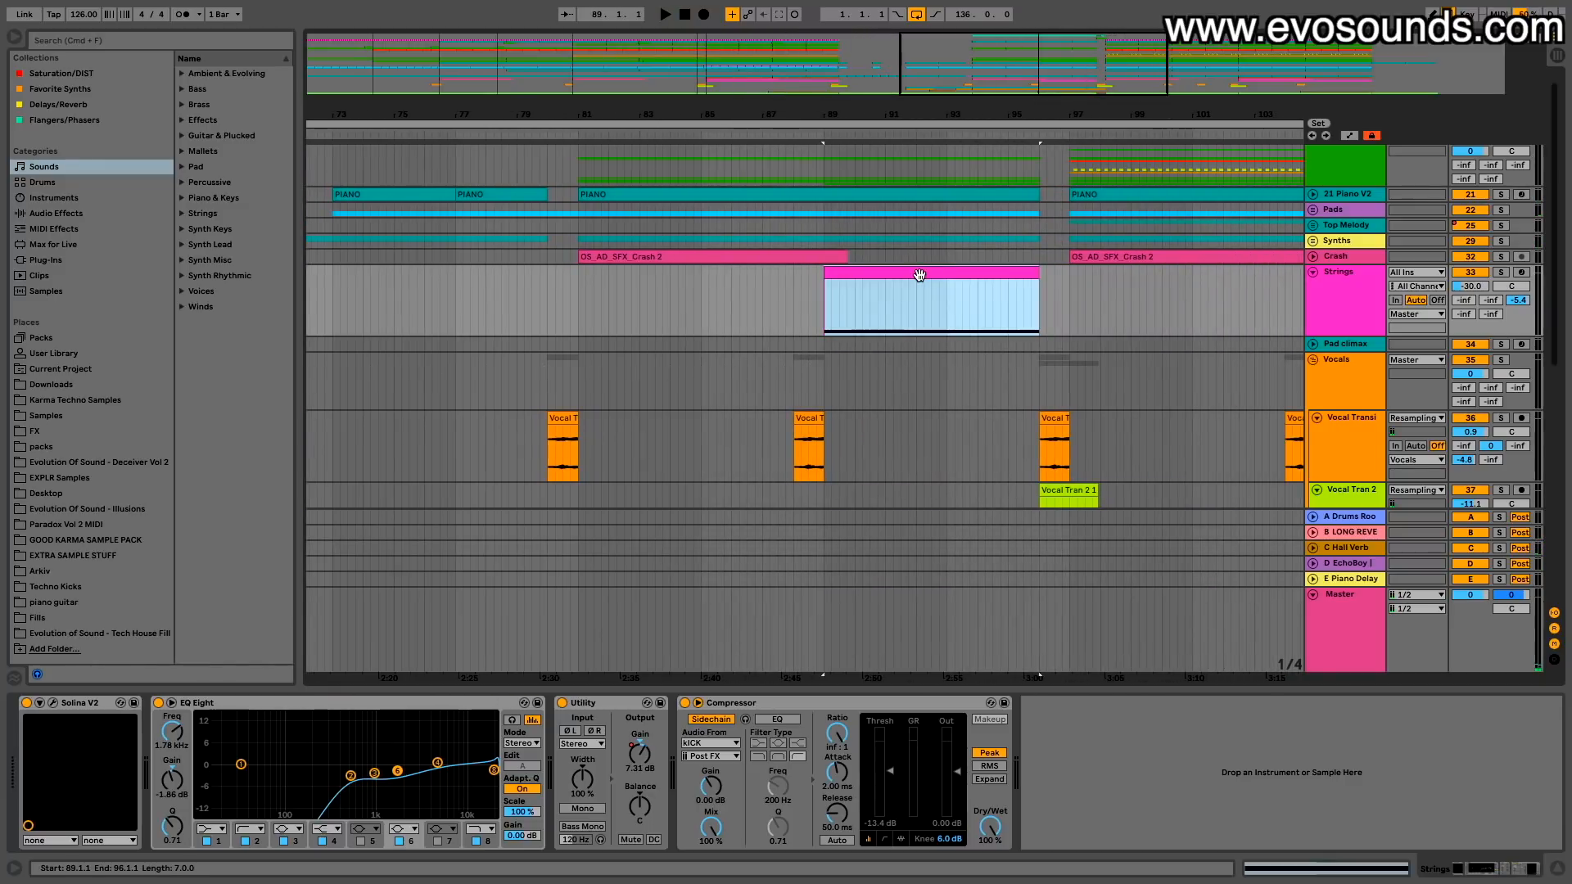
key("space")
left_click_drag(1095, 104, 931, 106)
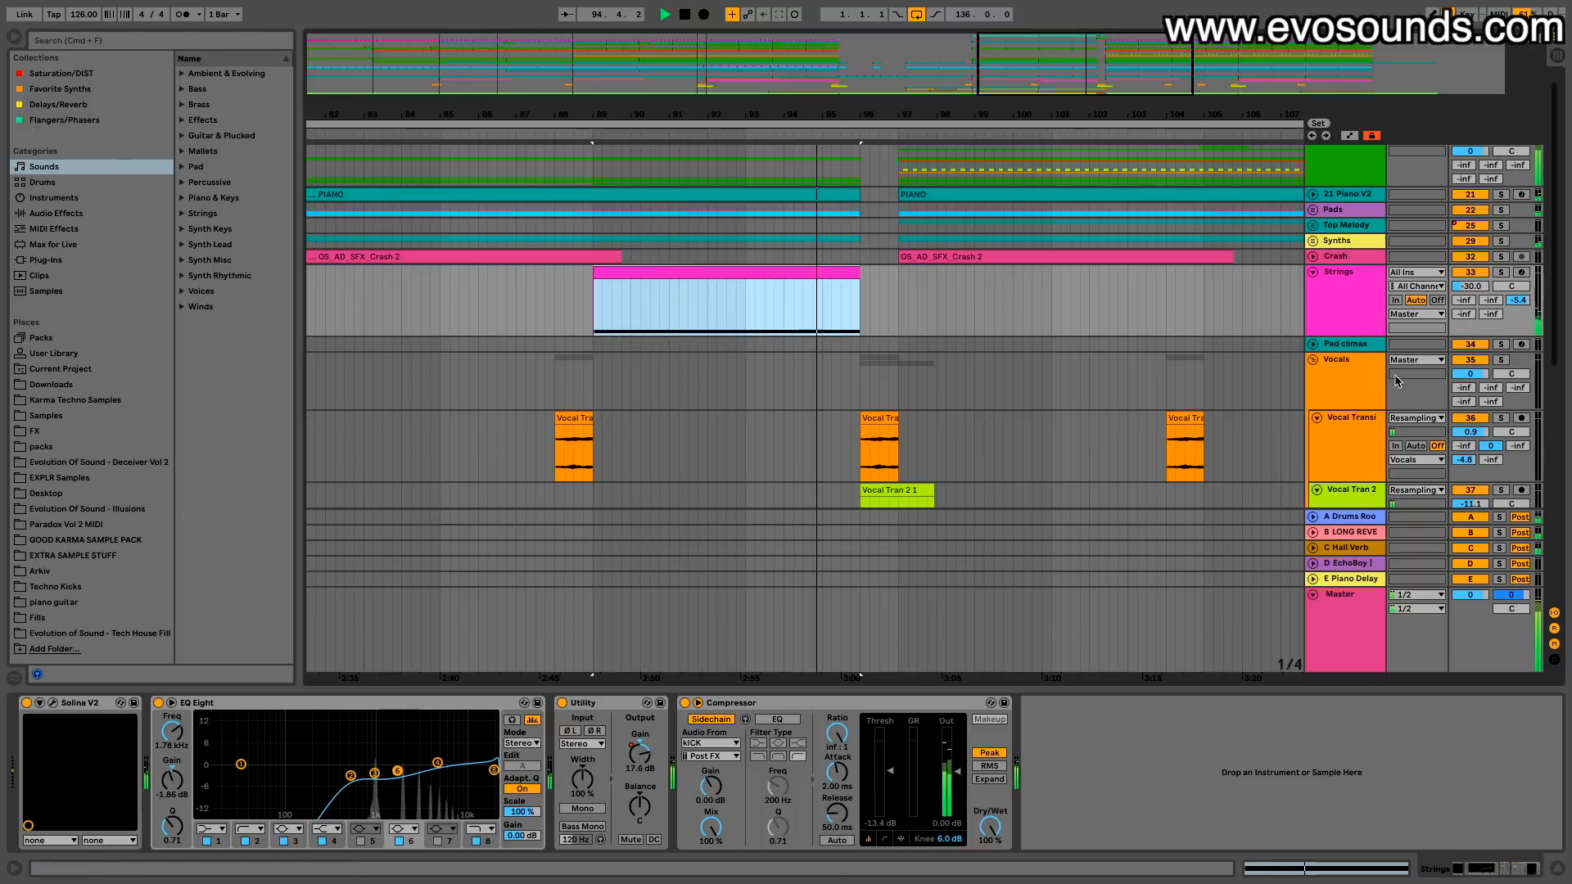
left_click_drag(1455, 283, 1455, 280)
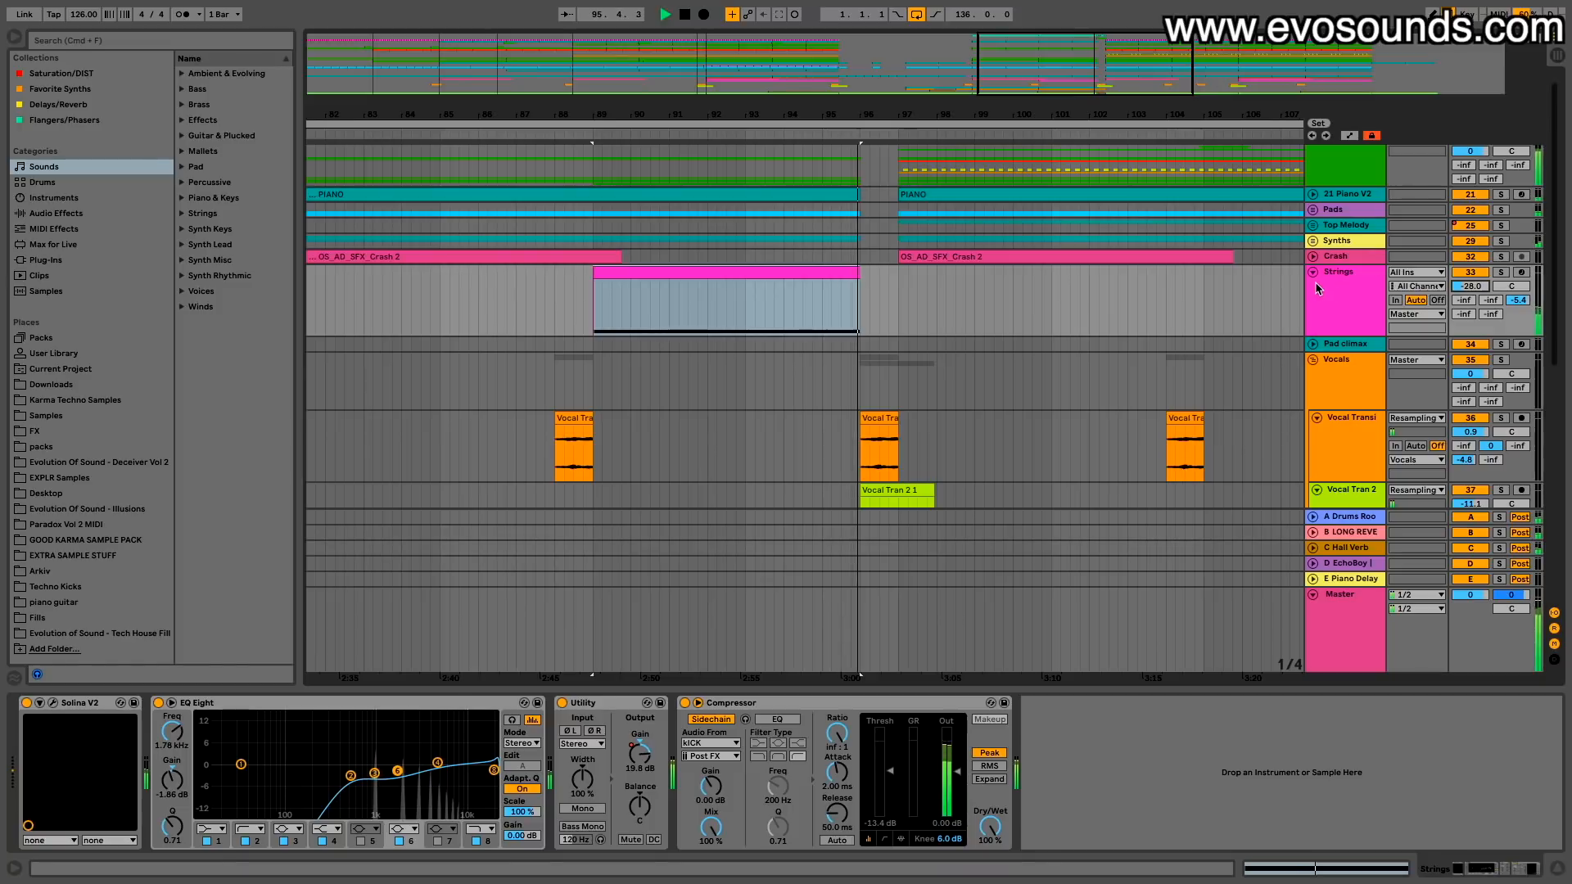
Step: Follow the playback past the vocal transitions into the section at bar 97, and stop playback
scroll(968, 277, "right", 3)
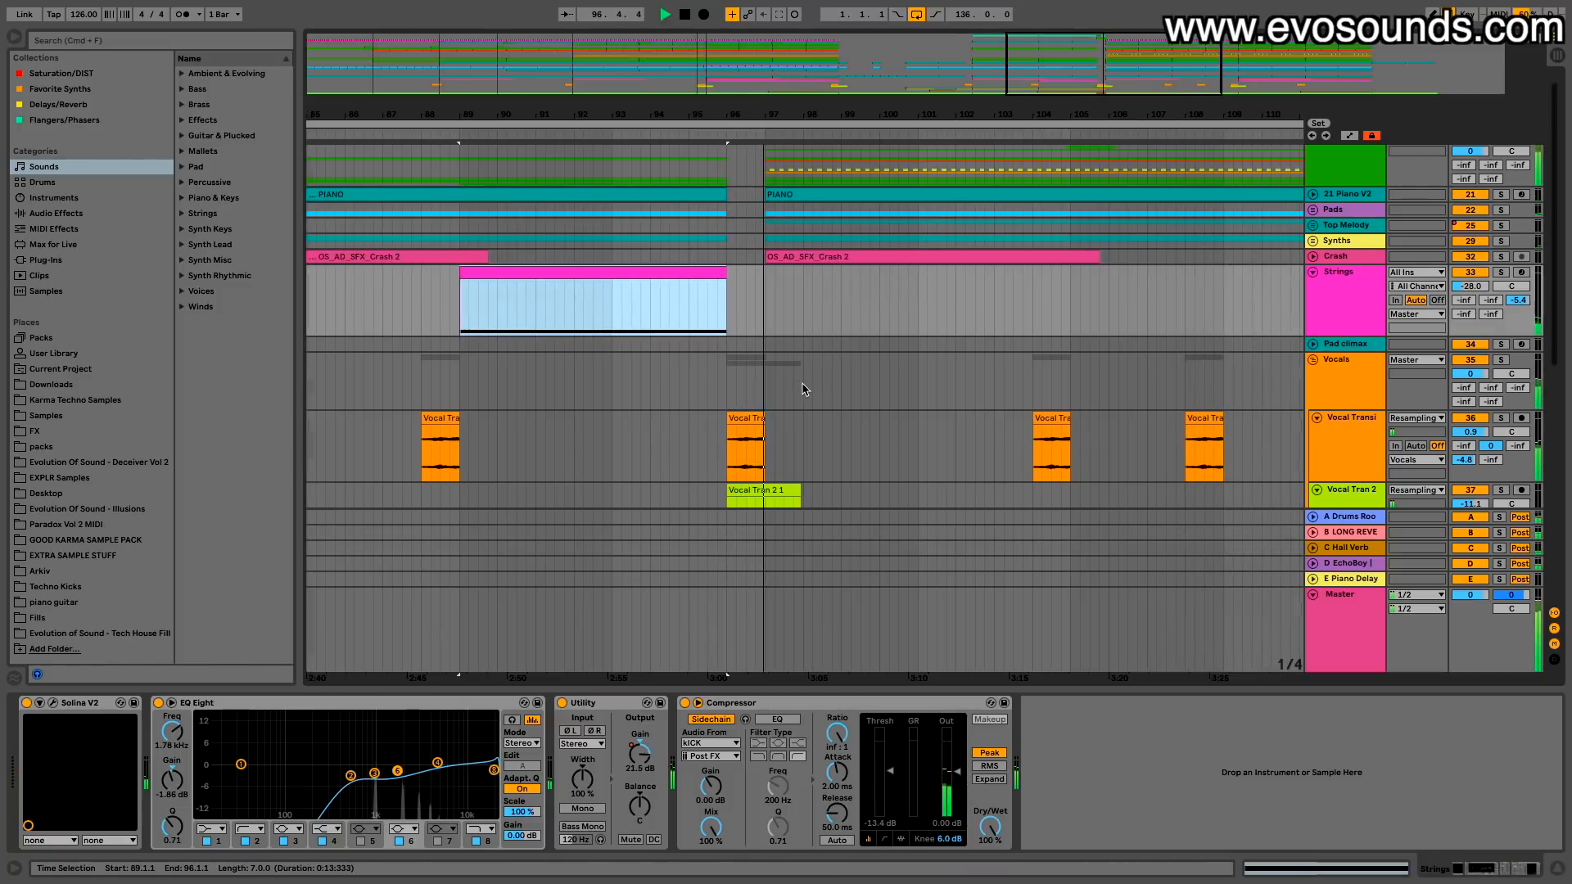
scroll(805, 387, "right", 3)
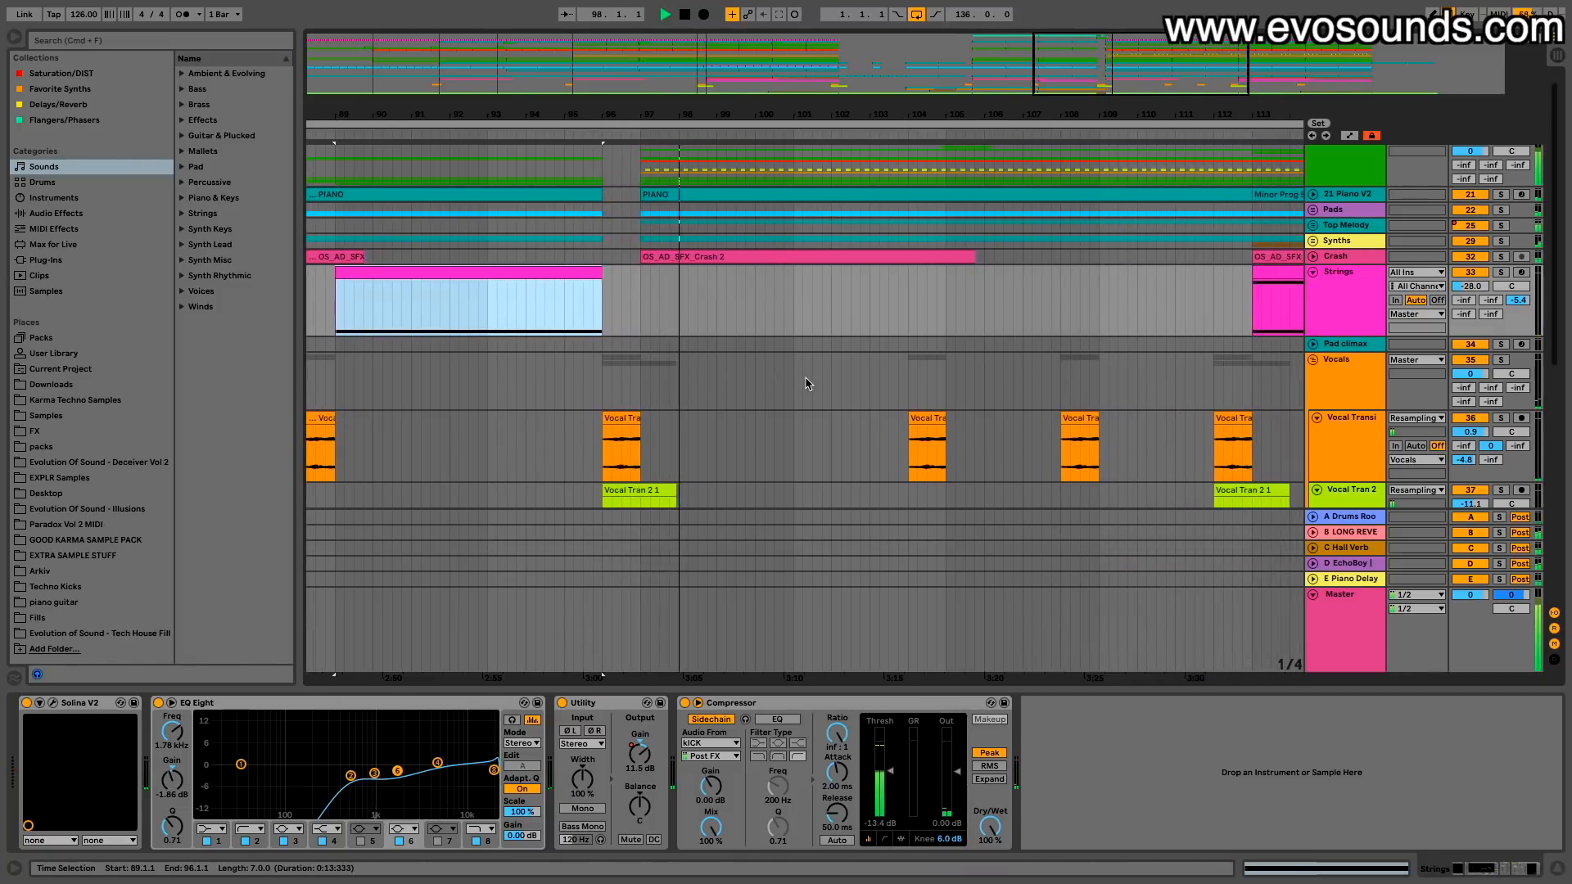
scroll(806, 383, "right", 3)
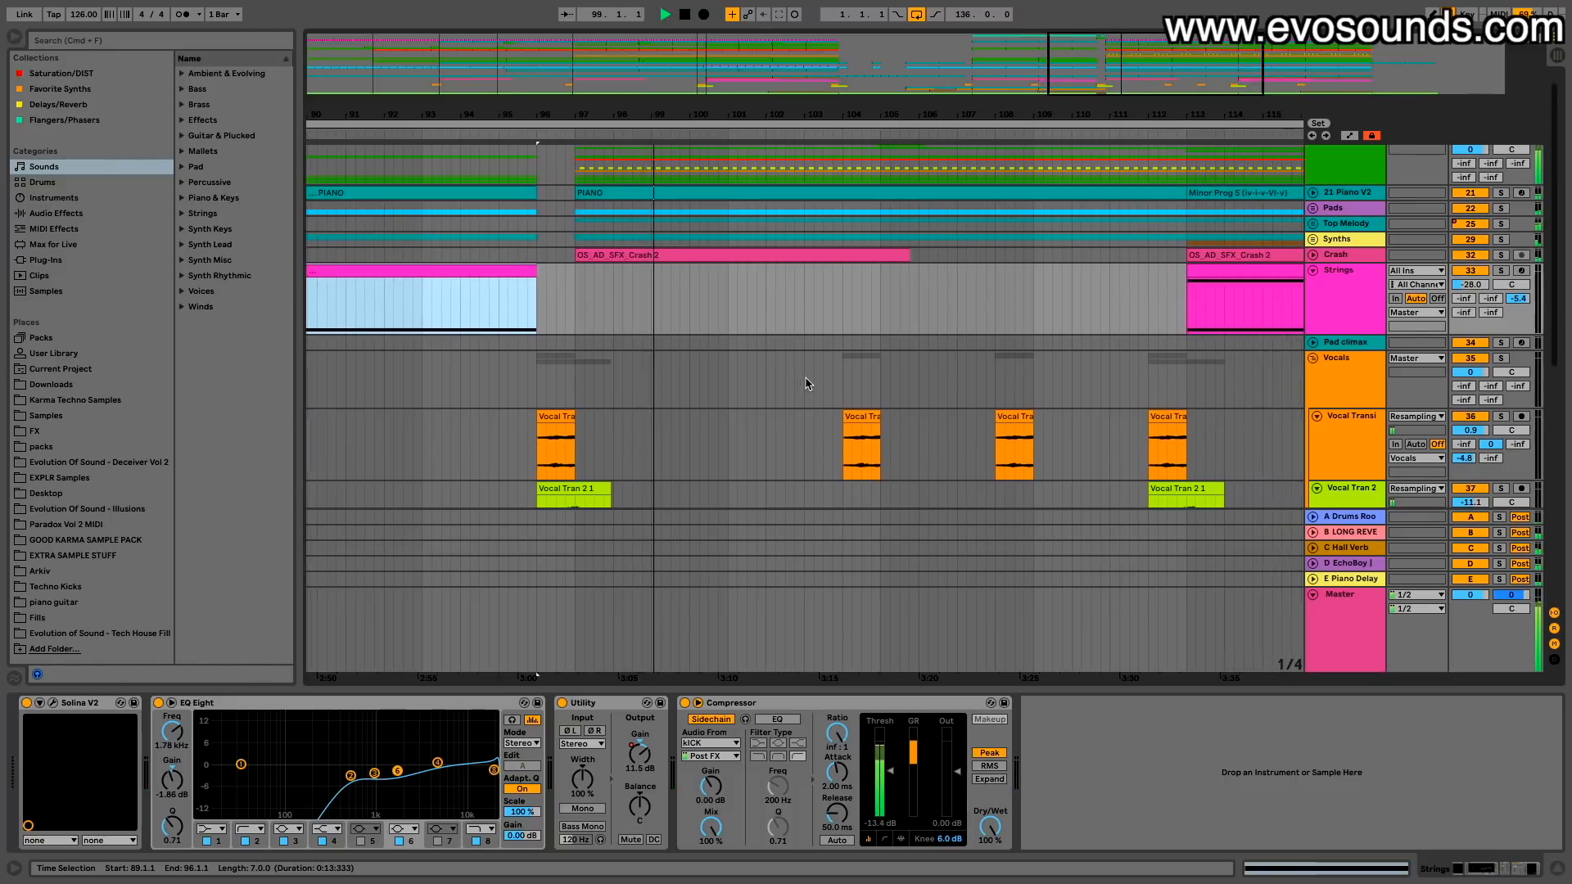
scroll(806, 384, "left", 3)
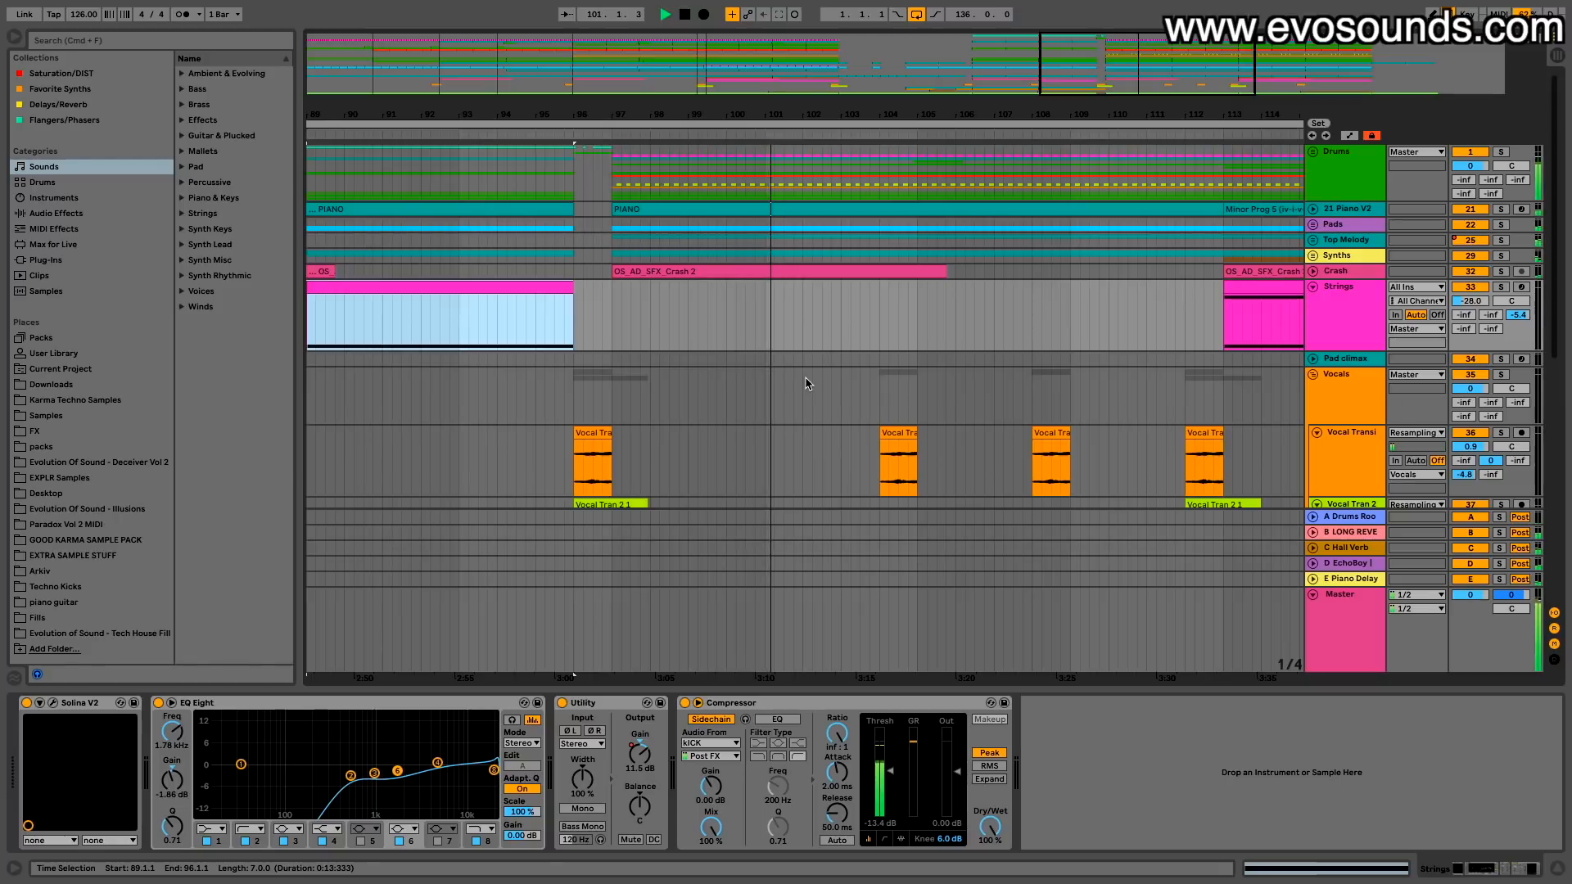
key("space")
scroll(807, 384, "left", 4)
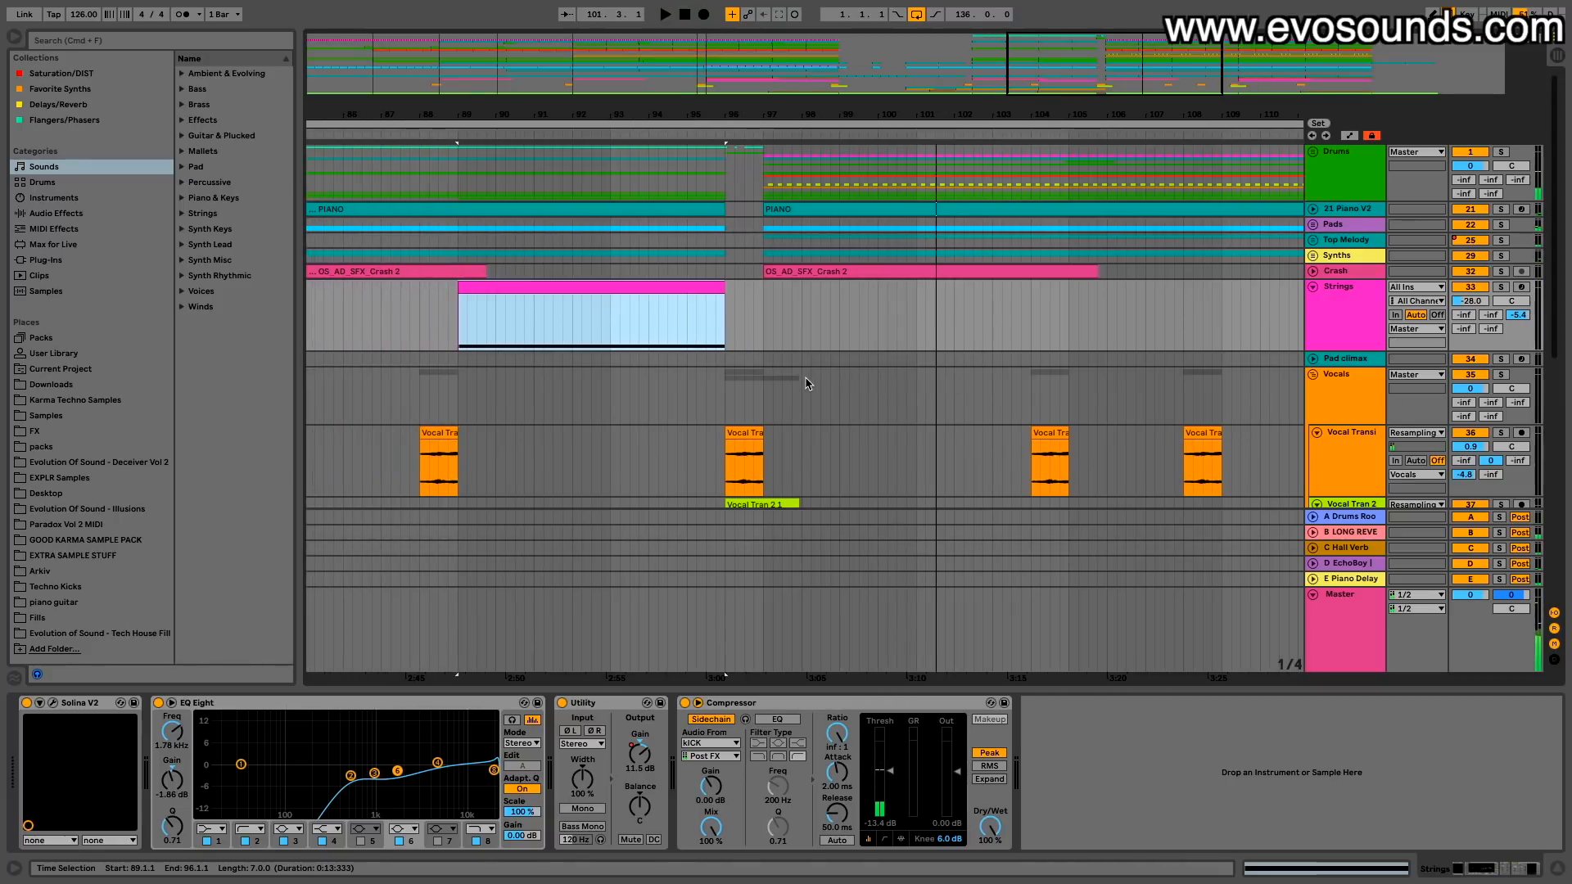
Step: Go back to the earlier Strings clip and select it from bar 49 to bar 65
left_click_drag(1045, 80, 926, 73)
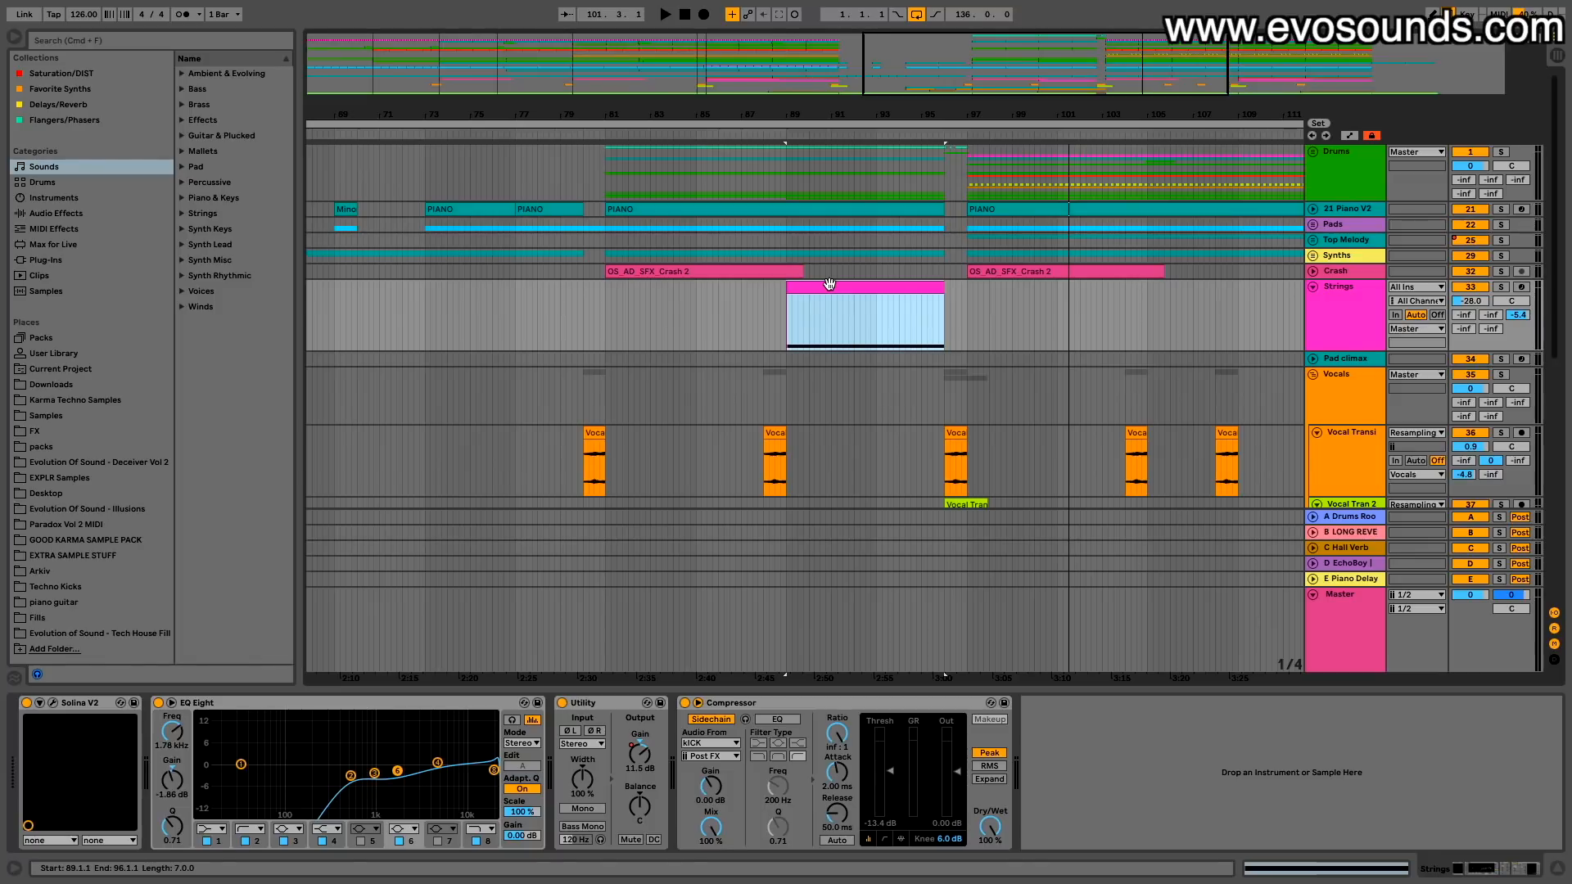
scroll(963, 358, "left", 10)
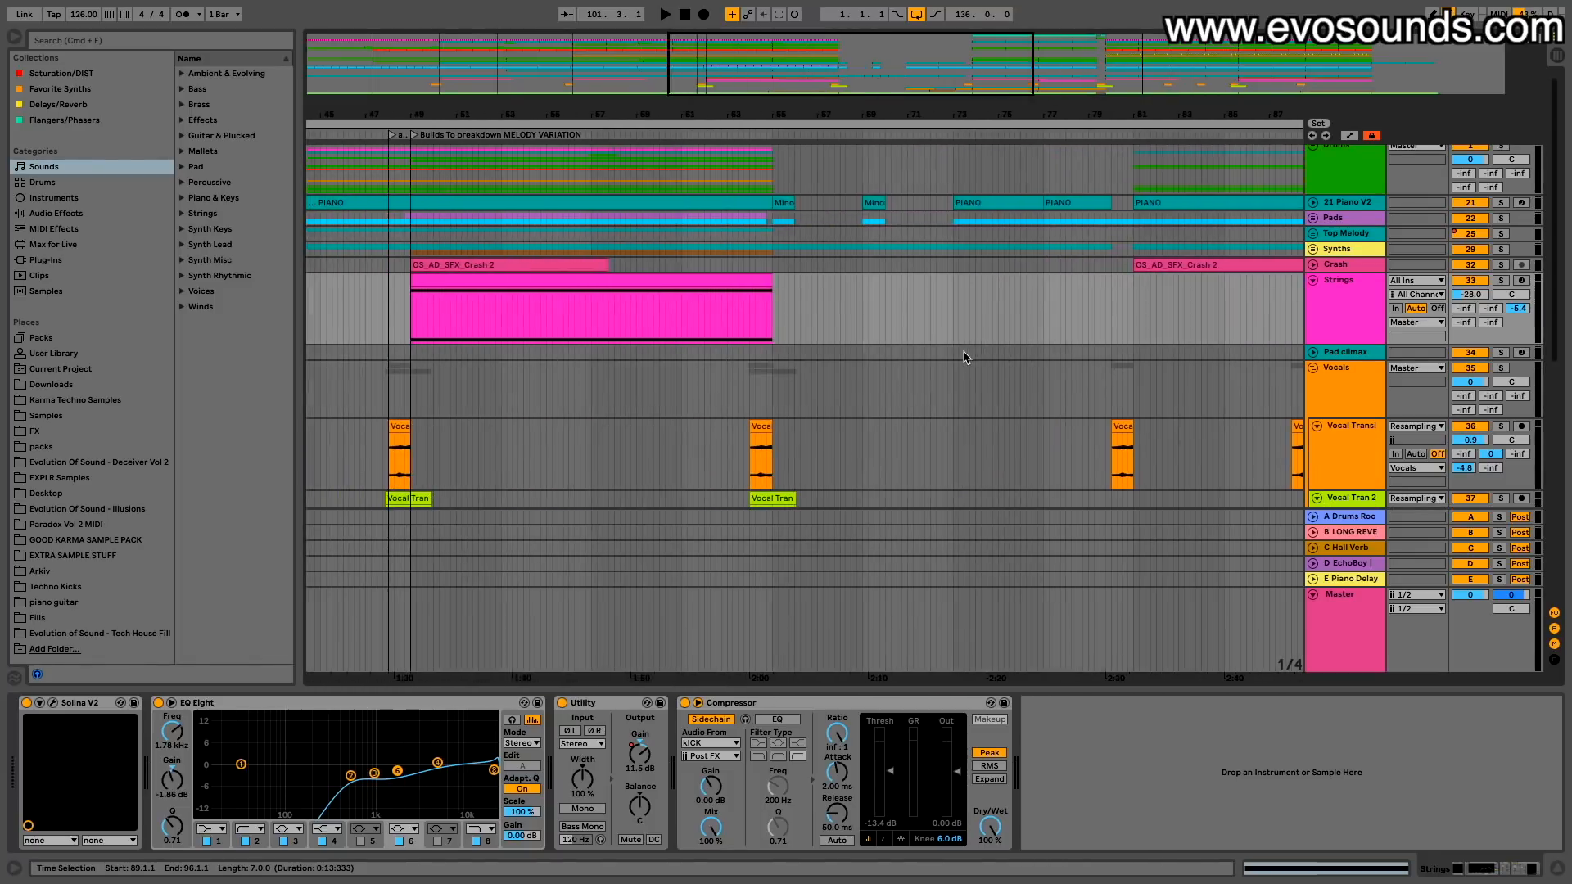
left_click(671, 283)
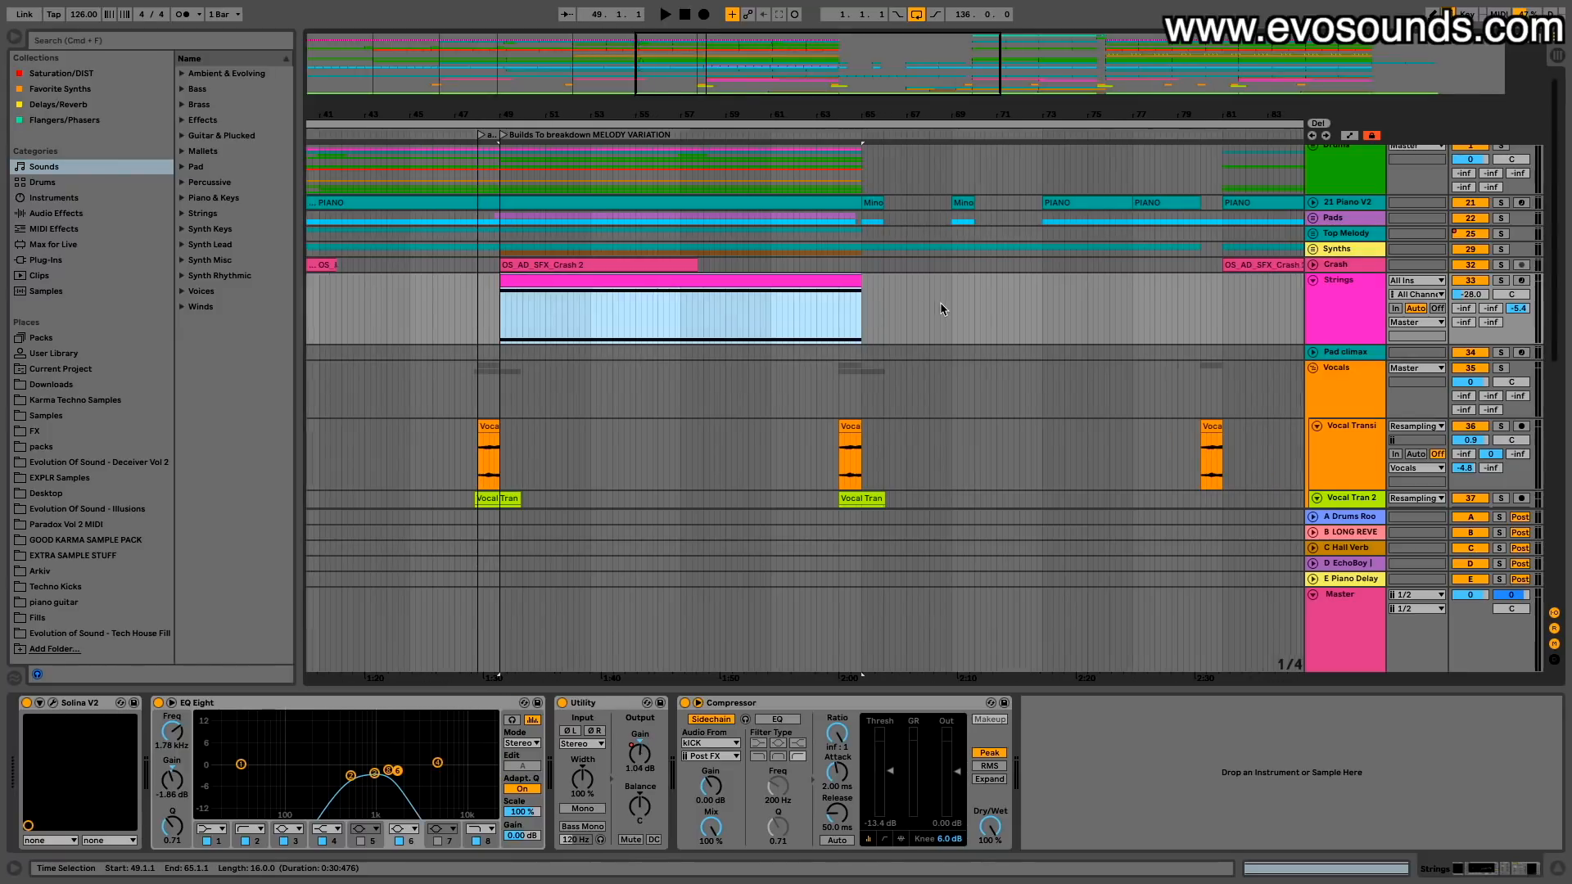
Step: Solo the Resample track and play the Resample 1 clip from bar 95
scroll(940, 302, "right", 10)
scroll(940, 302, "down", 5)
scroll(937, 320, "right", 2)
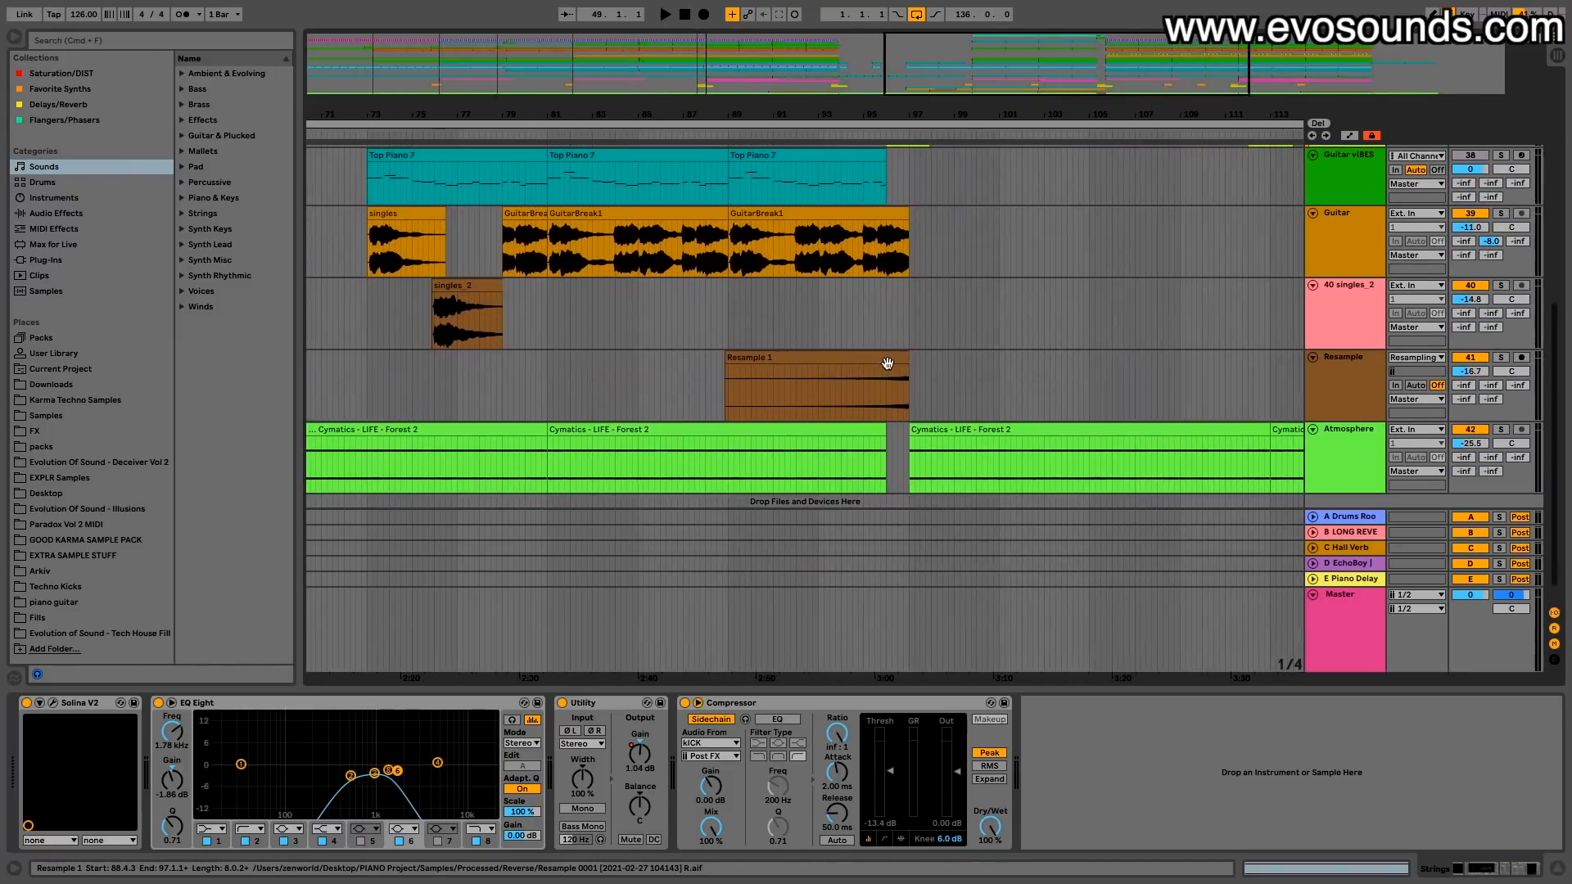
left_click(1378, 411)
left_click(1502, 359)
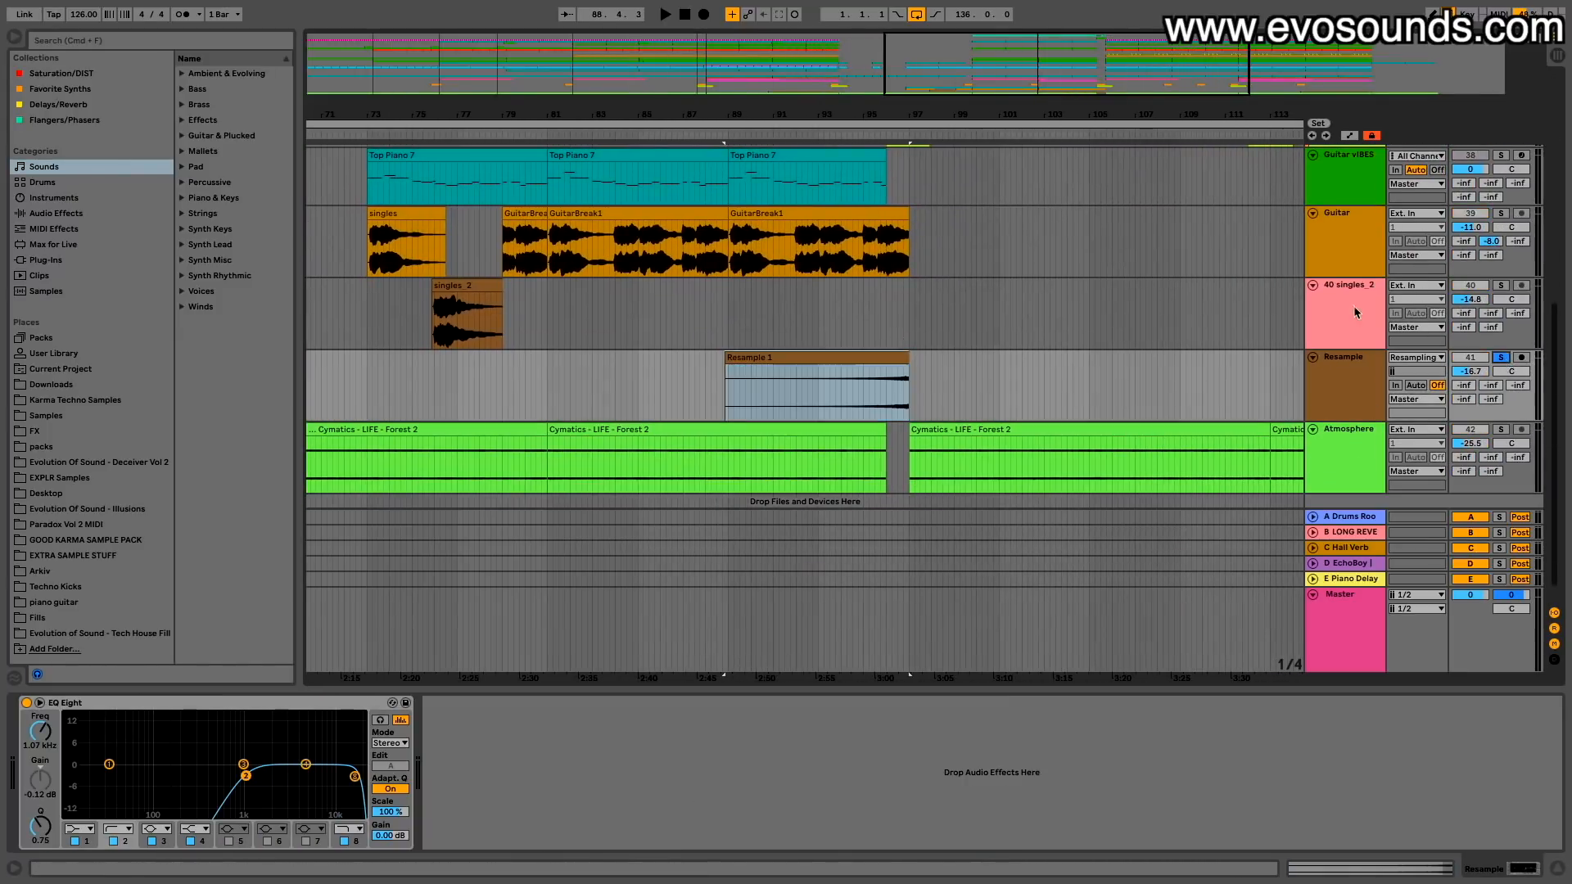
left_click(859, 389)
key("space")
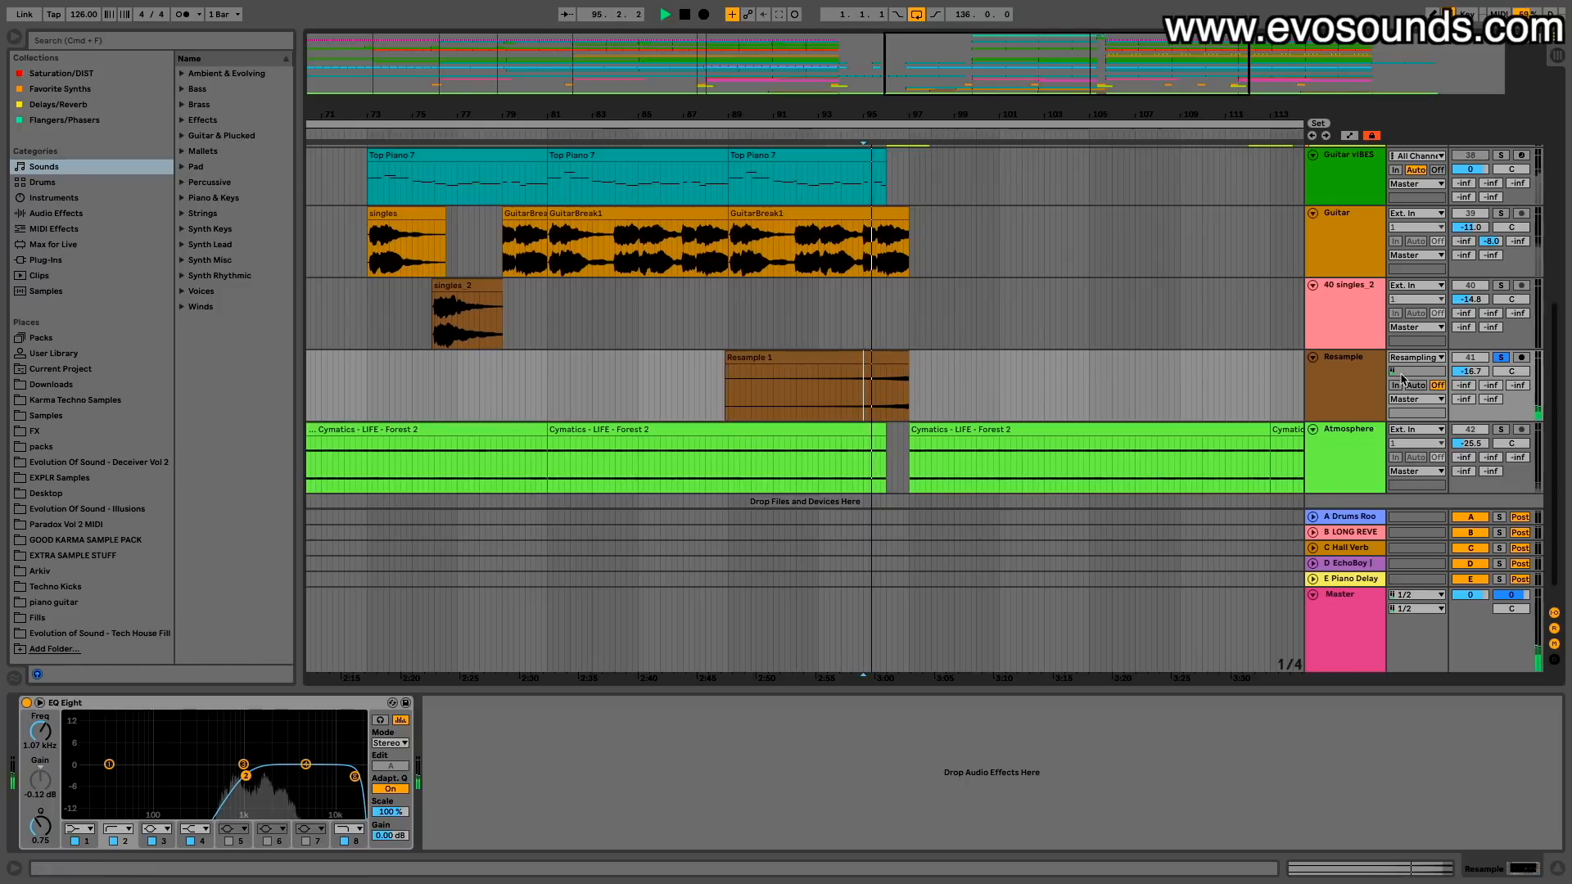
Step: Unsolo the Resample track, listen to the full mix into bar 97, and stop playback
left_click(1501, 358)
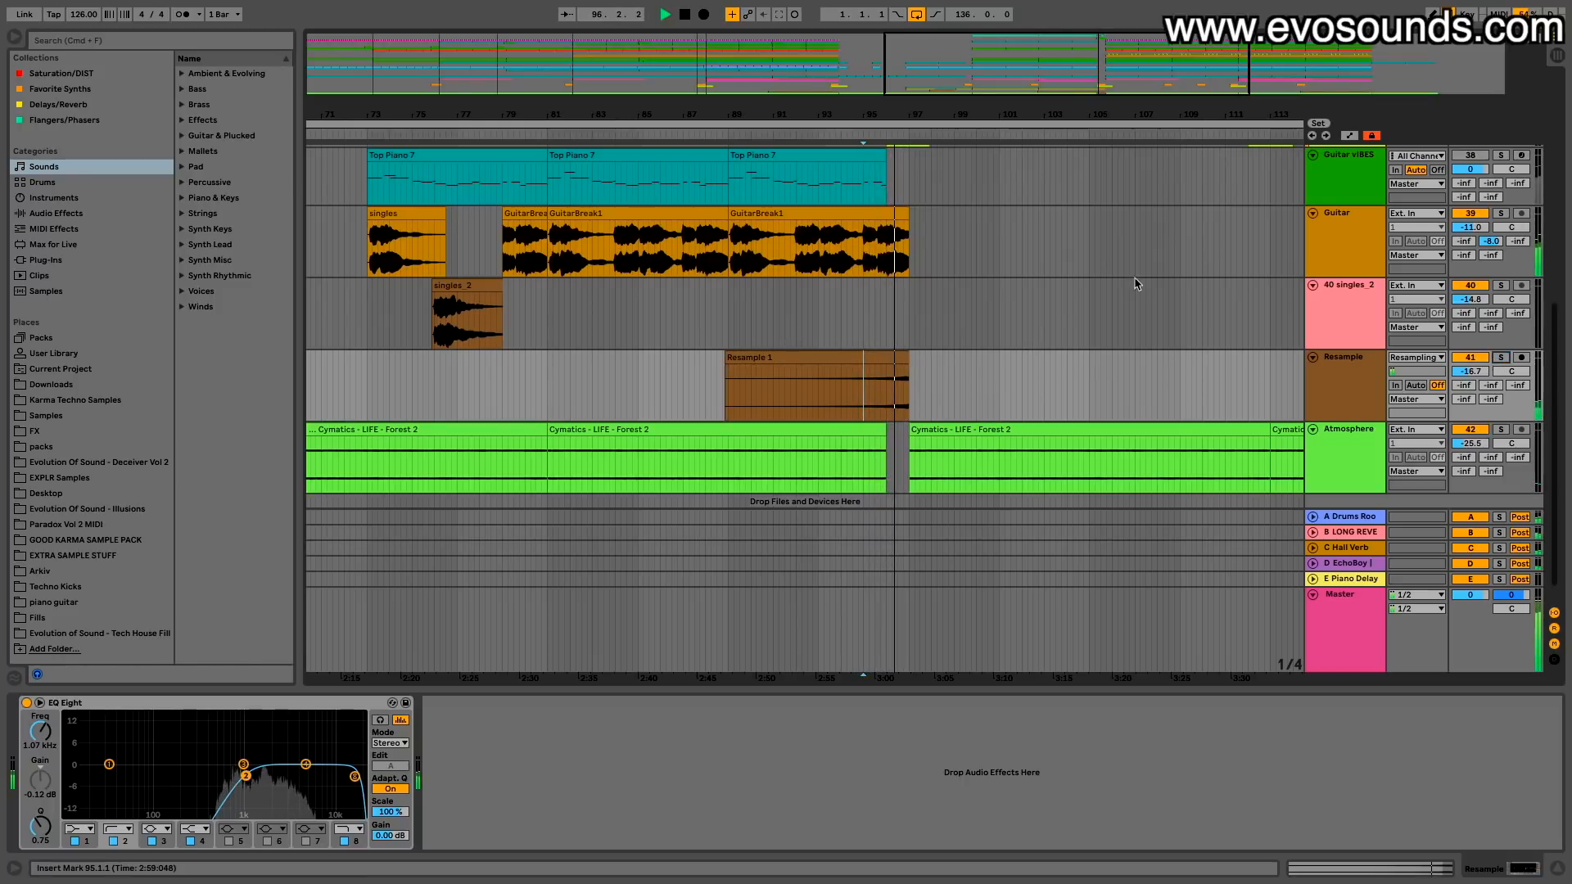
scroll(1028, 313, "right", 2)
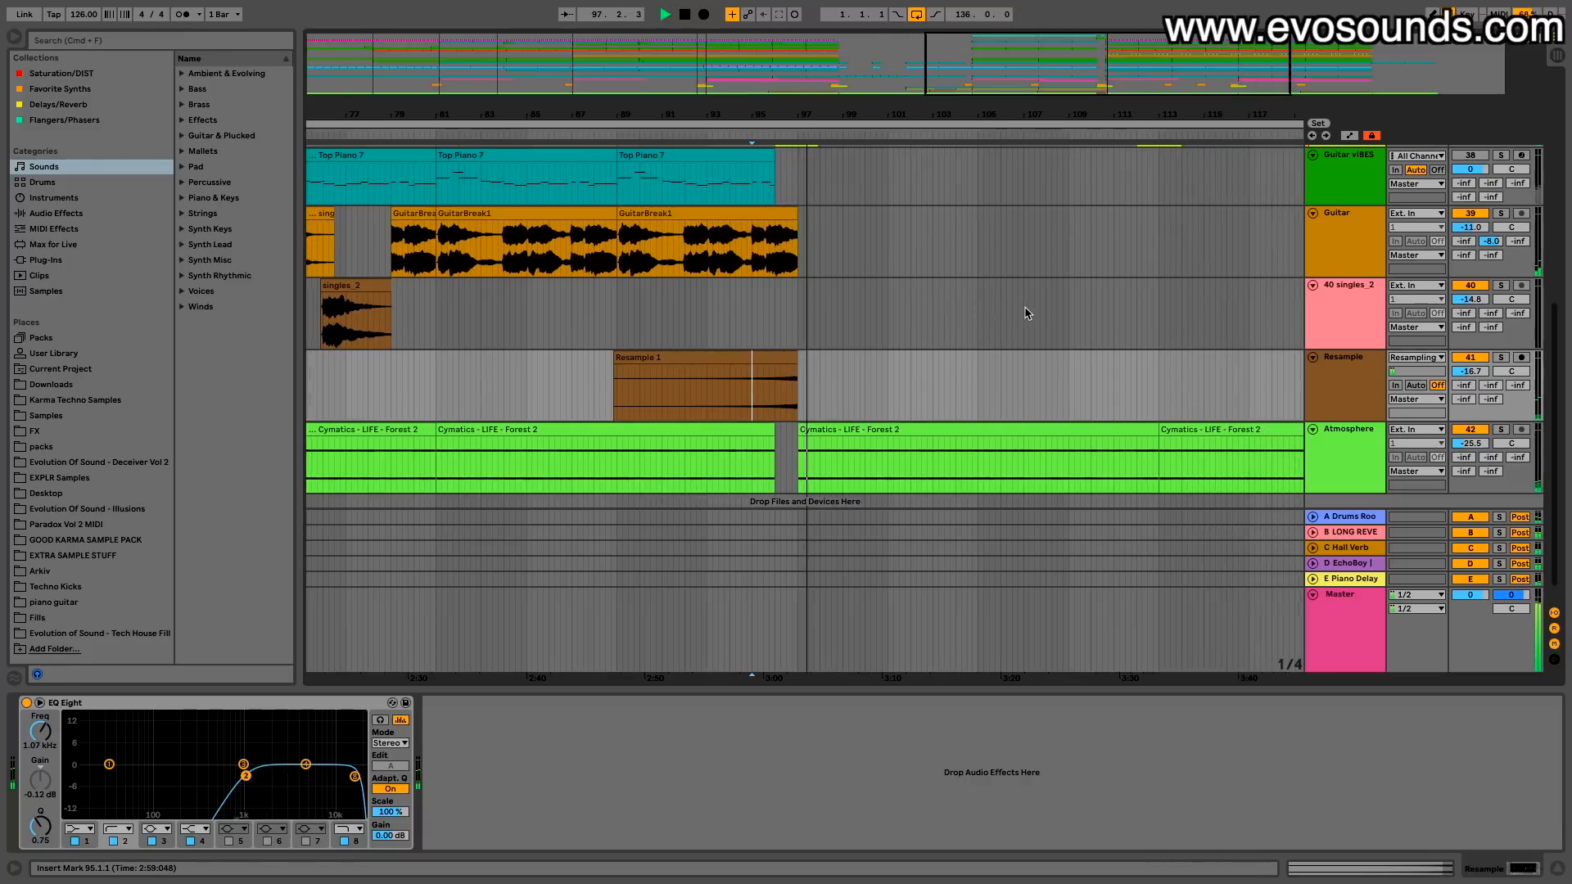
scroll(1029, 314, "up", 10)
scroll(1028, 314, "up", 1)
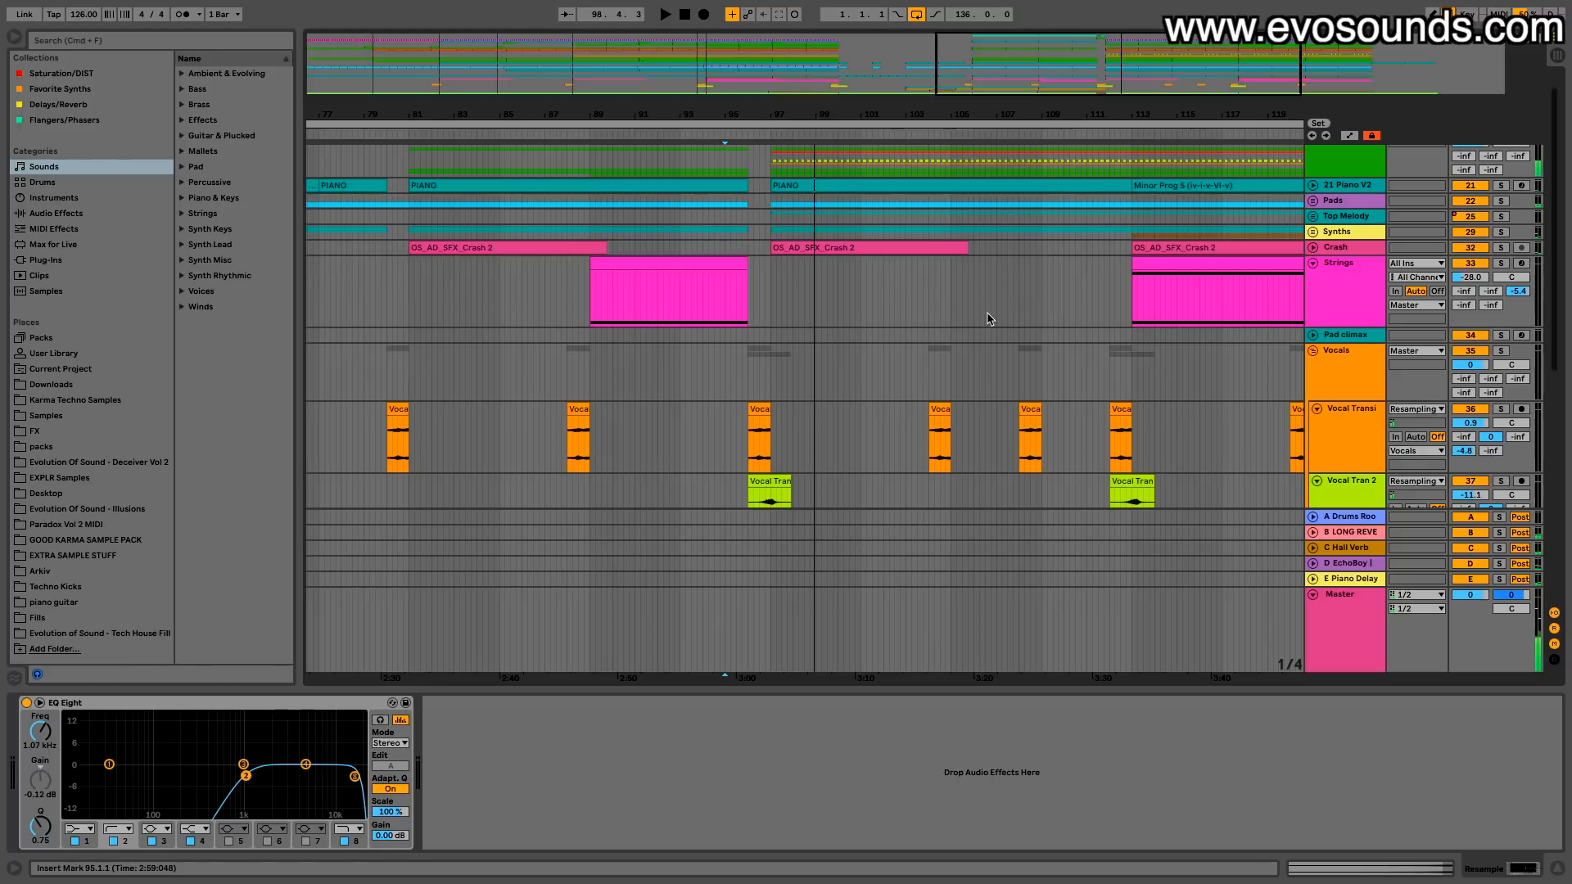
Step: Look over the guitar, Resample and Atmosphere tracks, and select the Strings clip at bar 89 to compare it with the earlier one
scroll(988, 320, "down", 10)
scroll(988, 319, "left", 5)
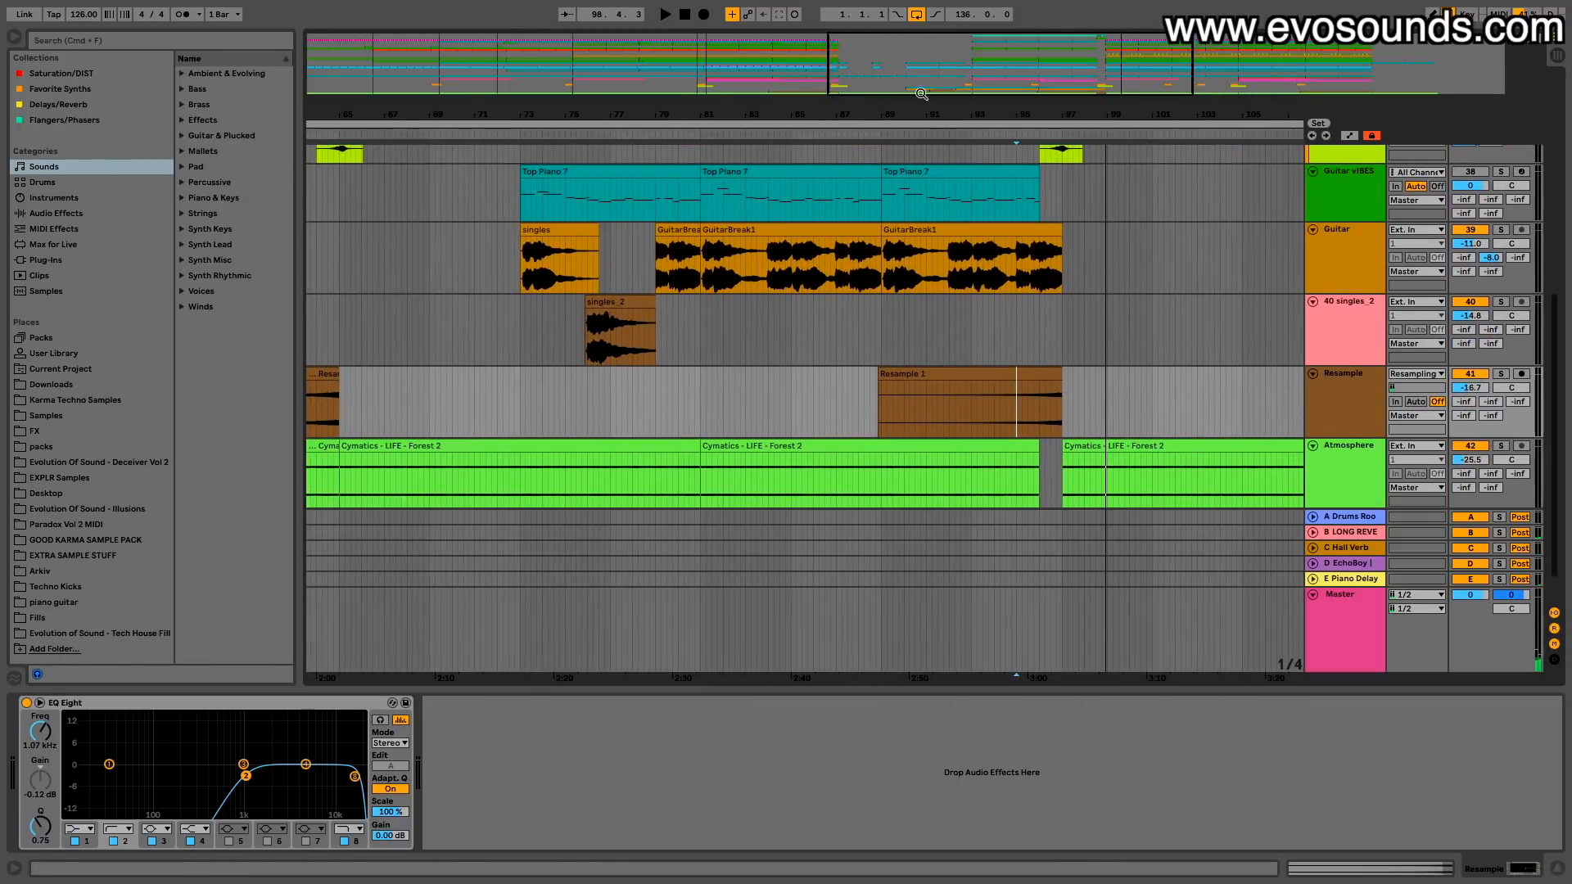
left_click_drag(922, 95, 920, 67)
scroll(779, 306, "up", 10)
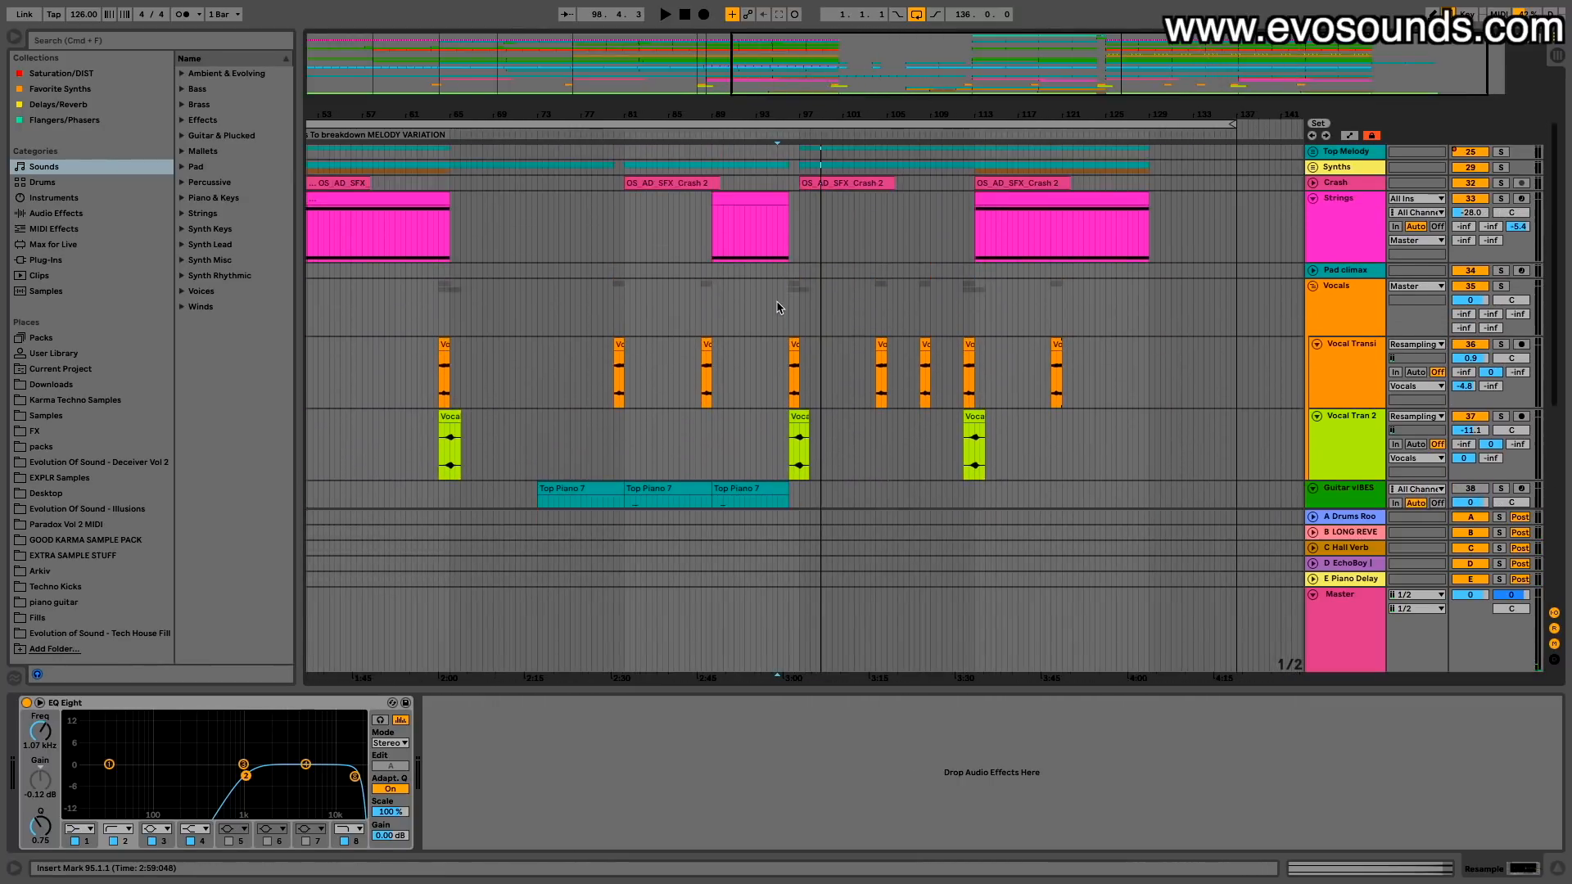
scroll(769, 295, "up", 3)
left_click(755, 271)
scroll(755, 269, "left", 6)
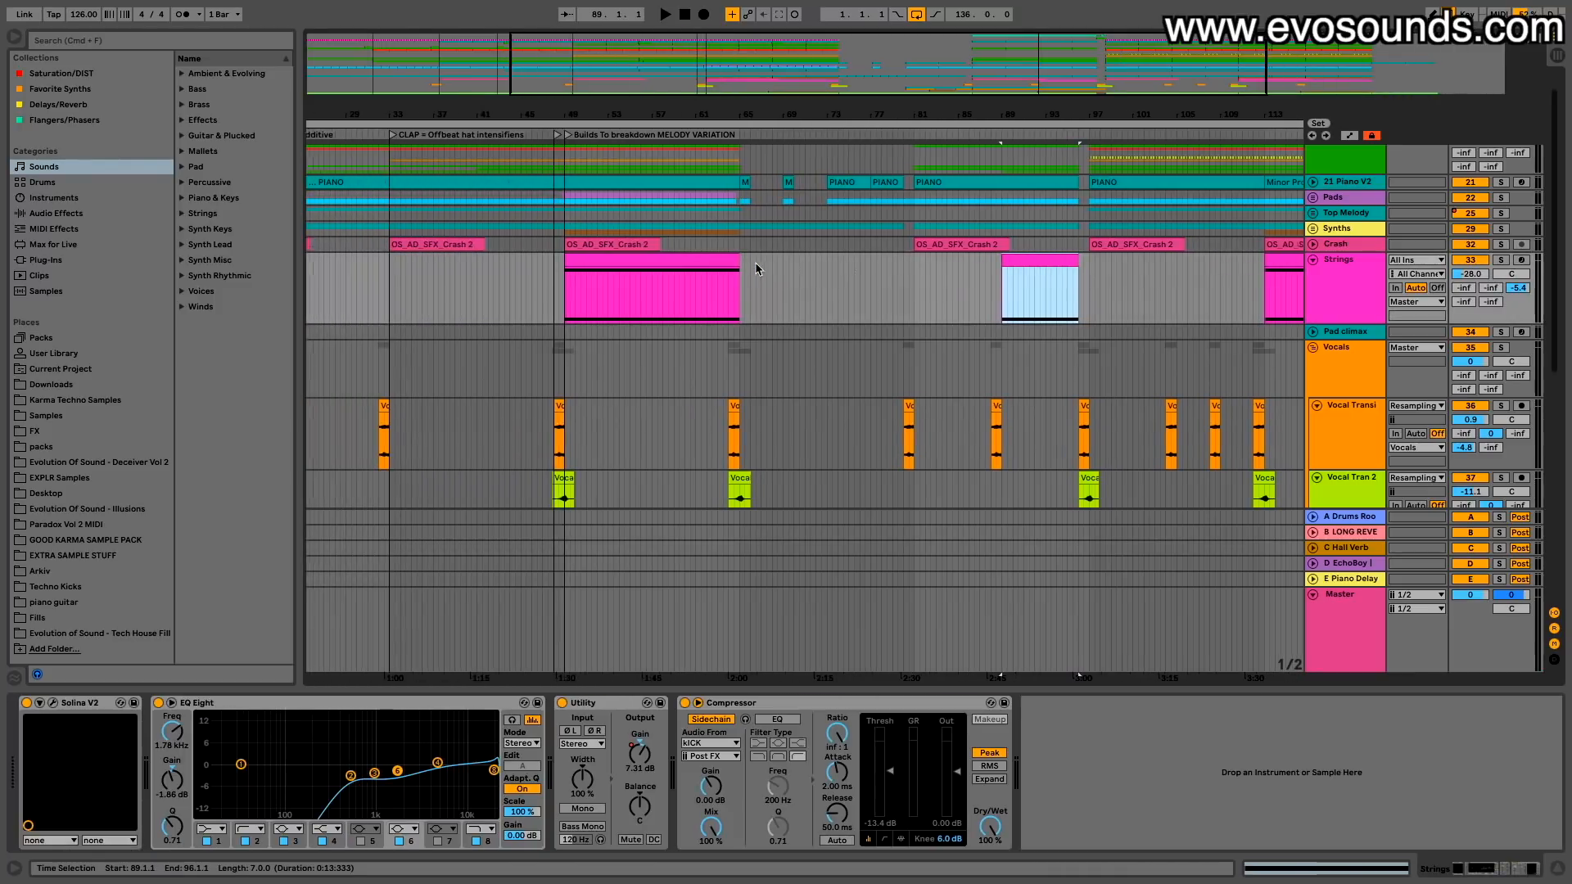
scroll(755, 263, "left", 1)
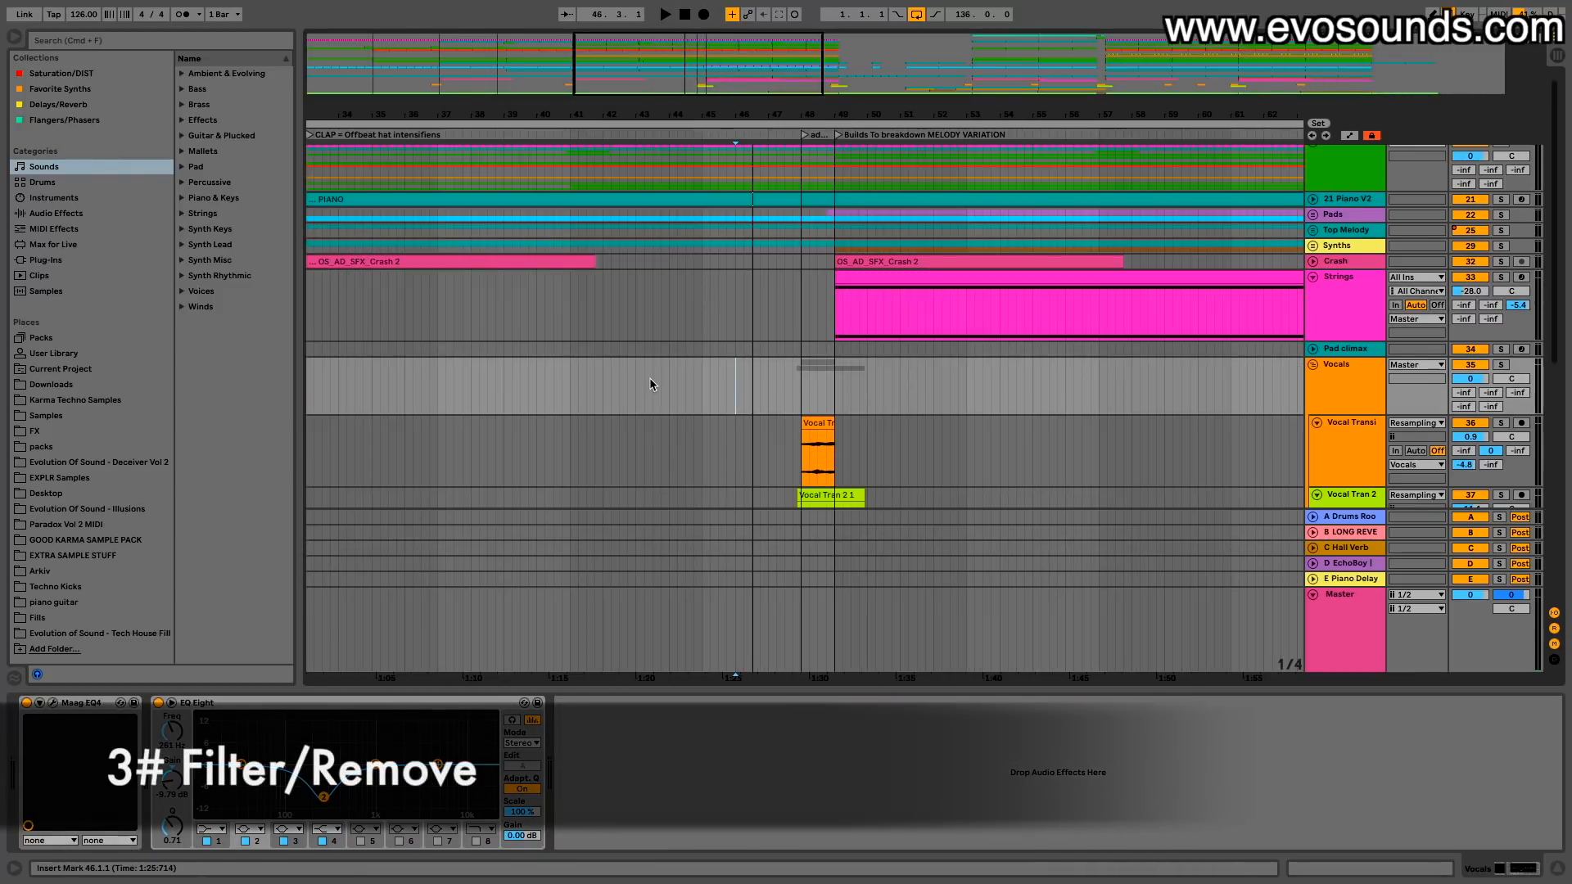
Step: Select the Master track to show its effects chain ahead of the CLAP section
scroll(651, 385, "up", 2)
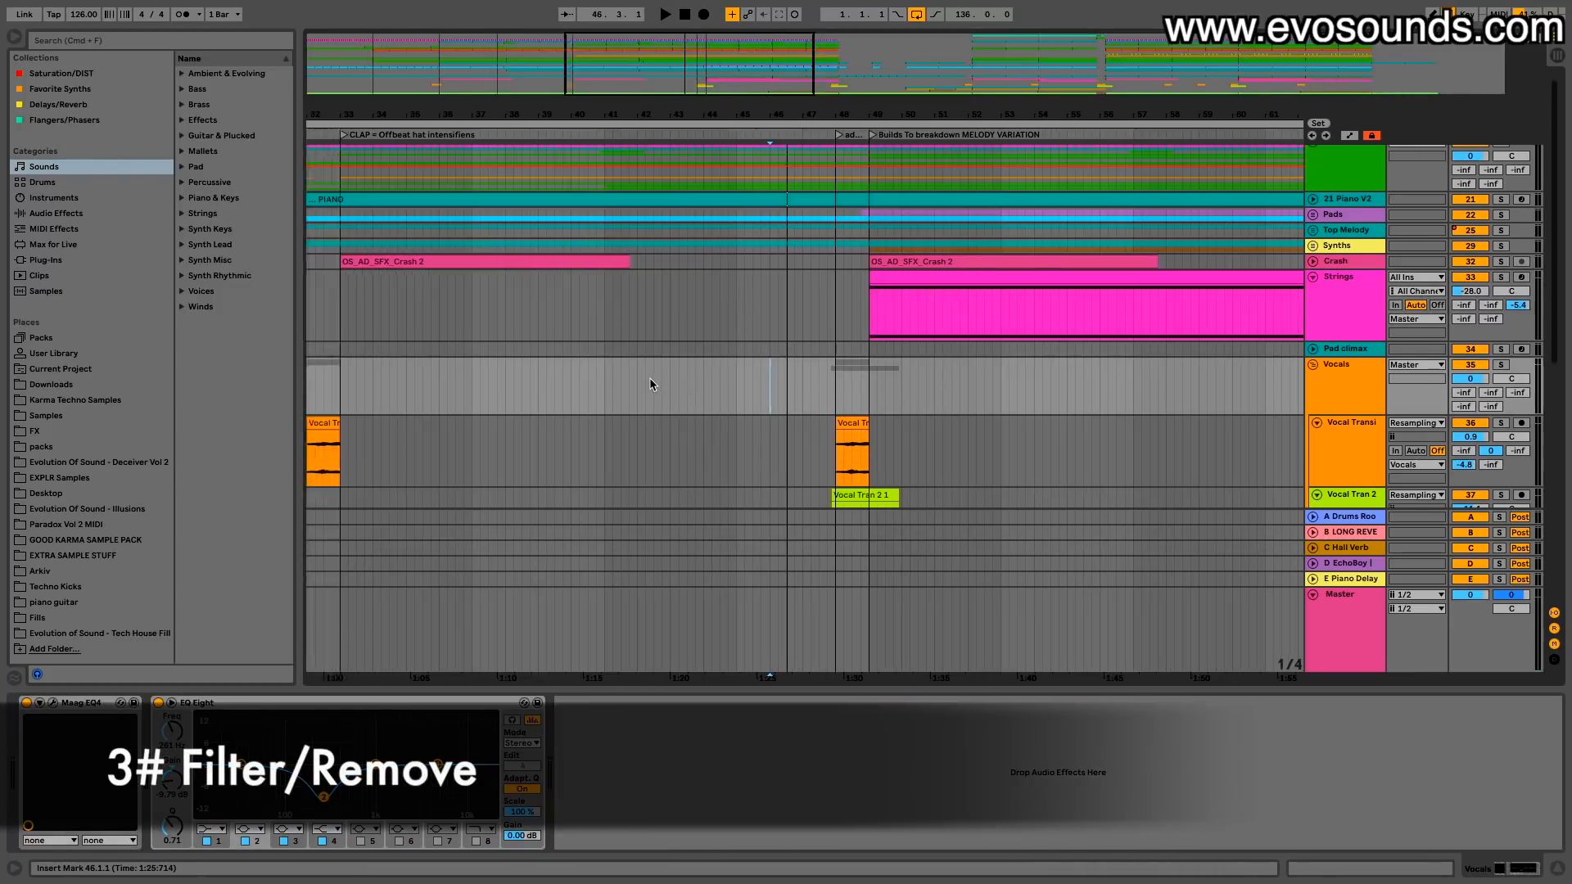
scroll(651, 385, "left", 8)
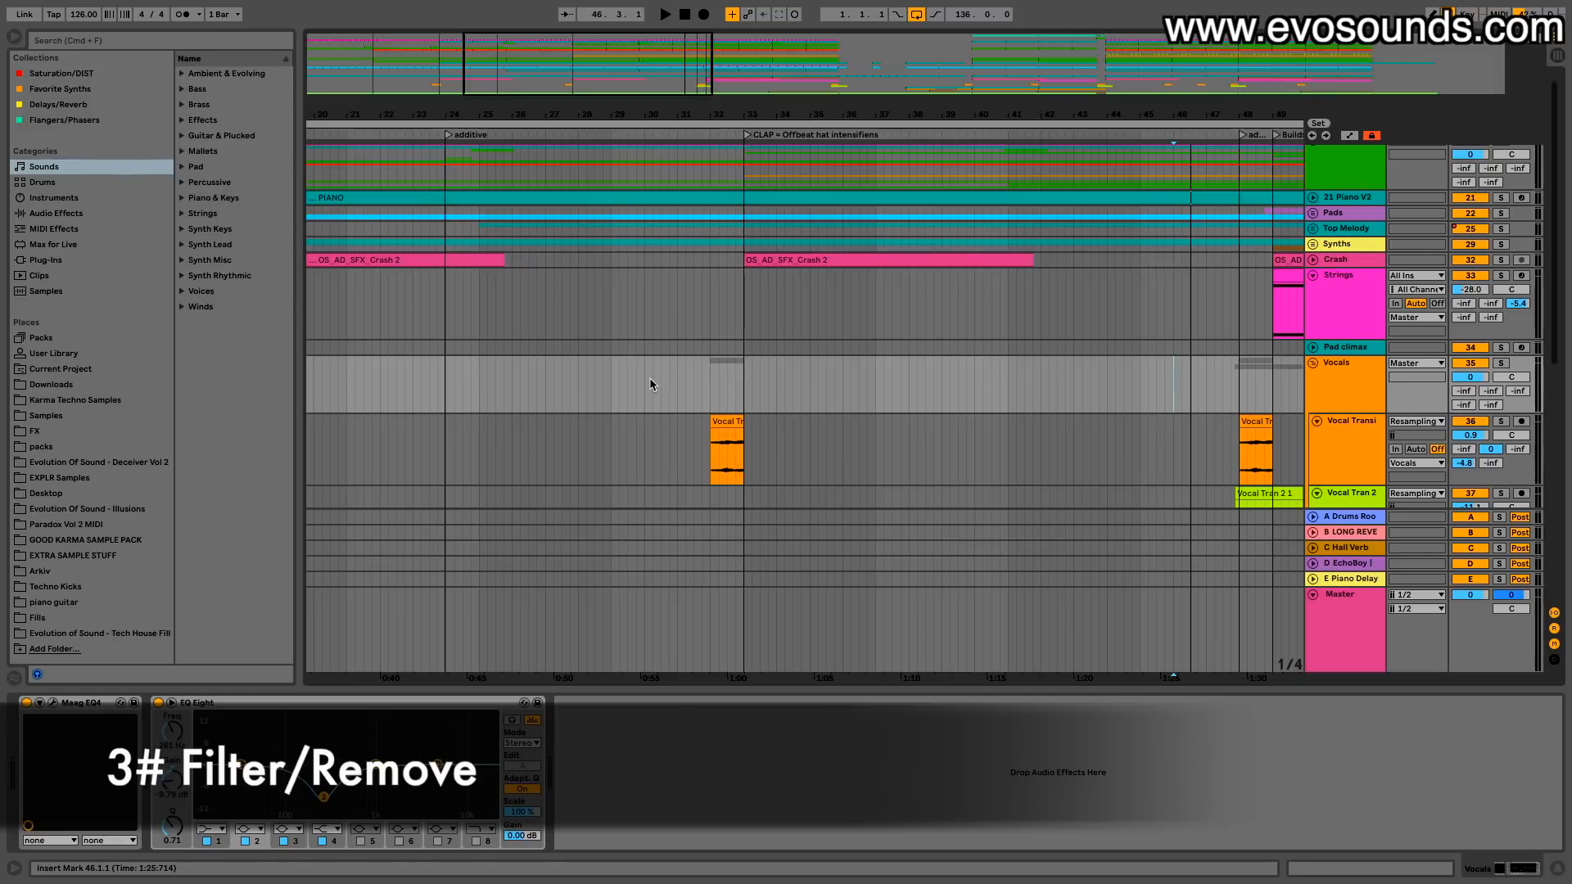
left_click(1338, 631)
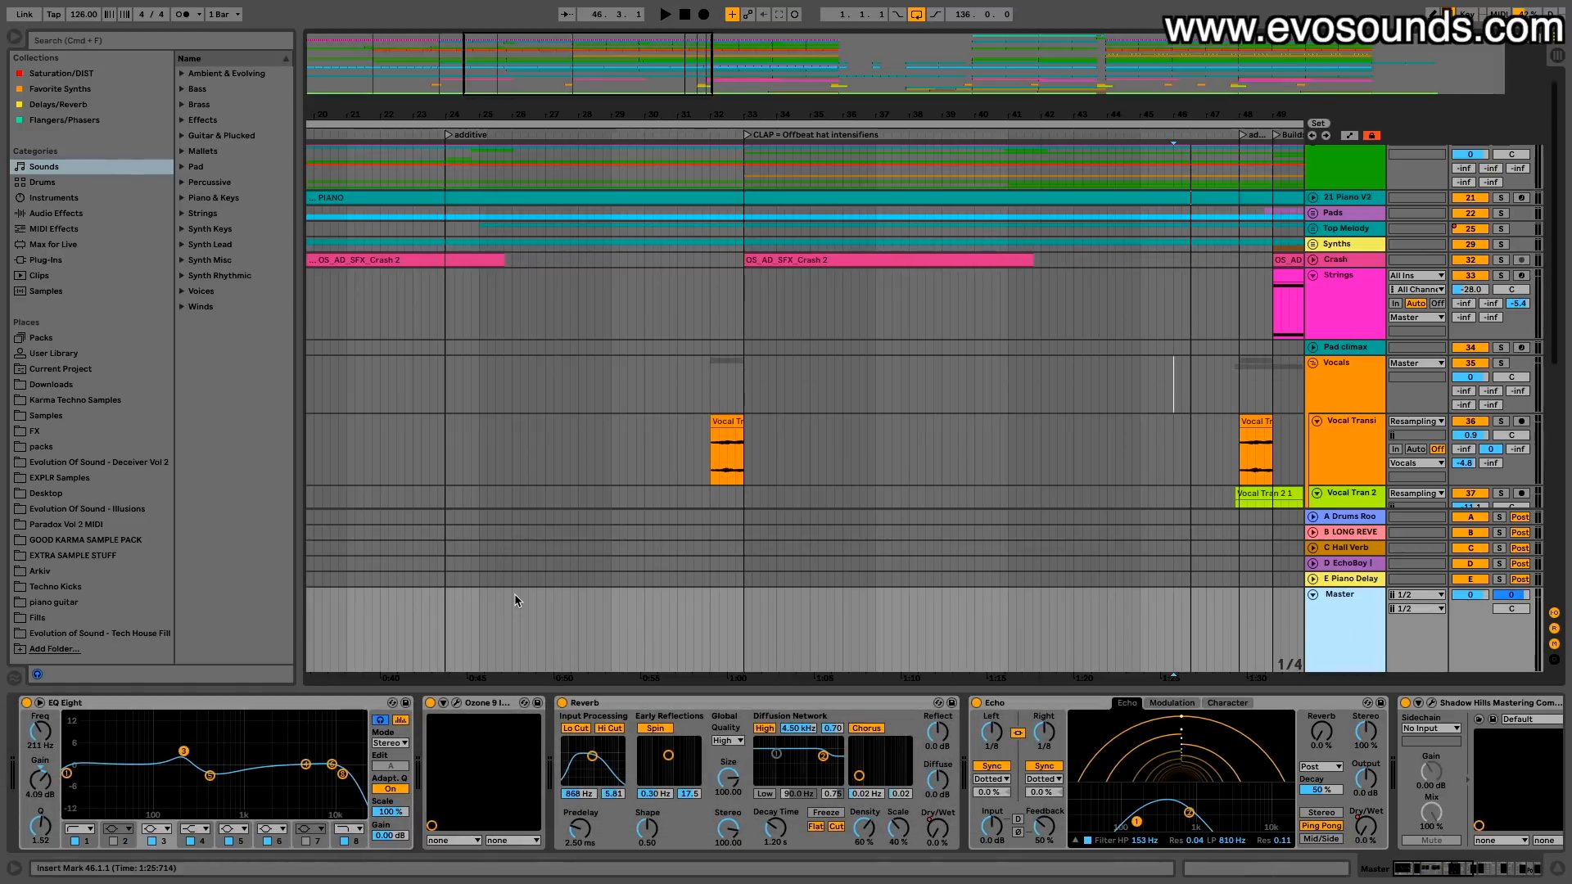
Step: Select the one-bar Vocal Transition clip from 32.1.1 to 33.1.1, just before the CLAP section
left_click_drag(709, 449, 727, 443)
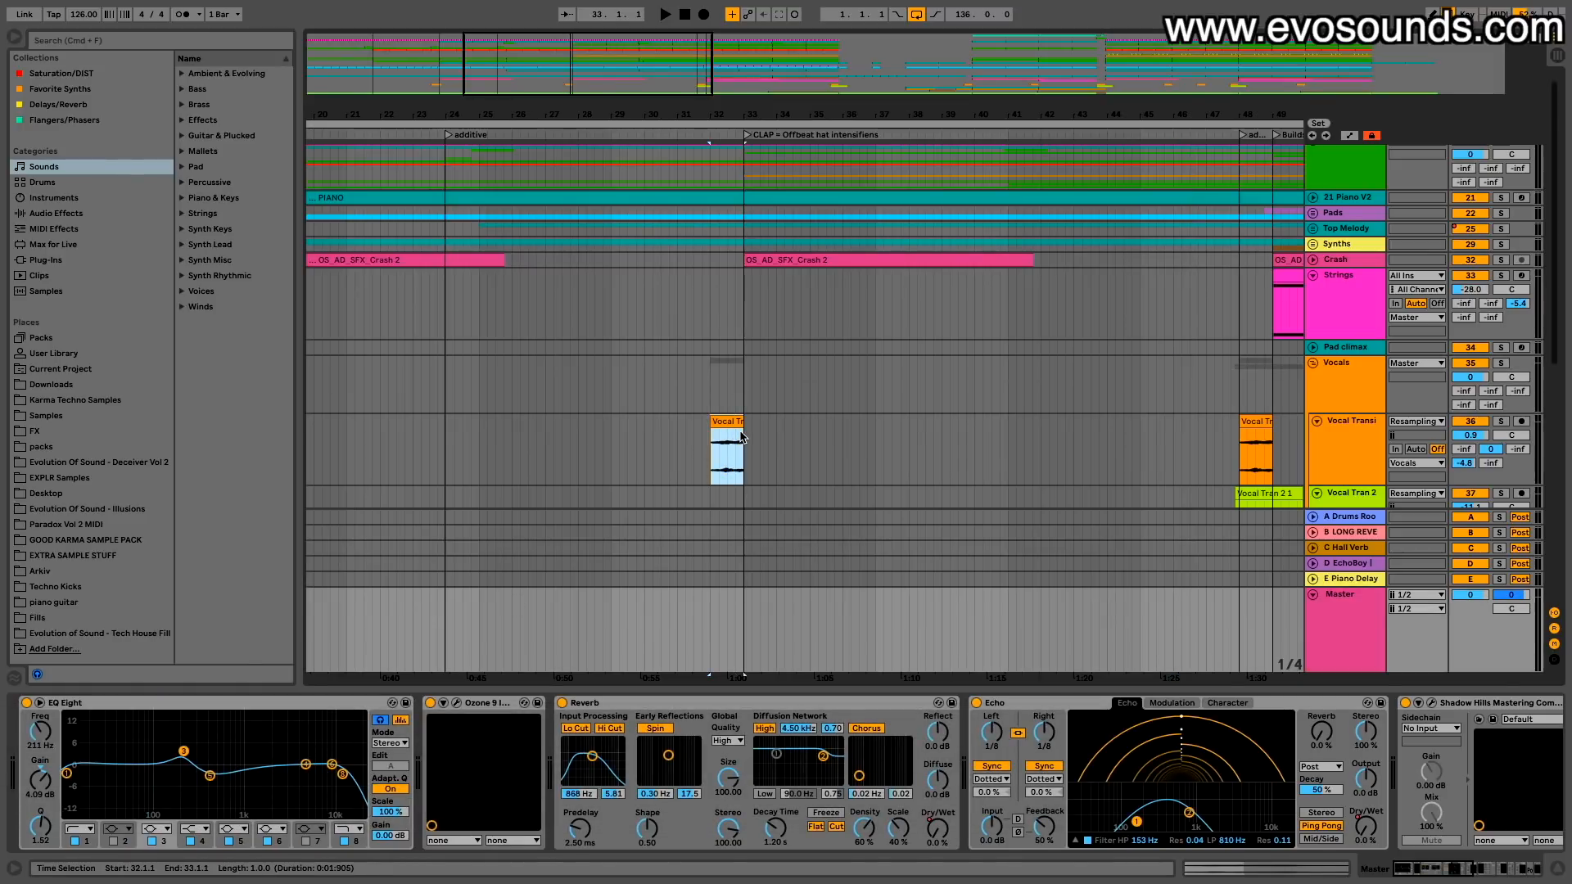
left_click(742, 436)
scroll(696, 429, "up", 2)
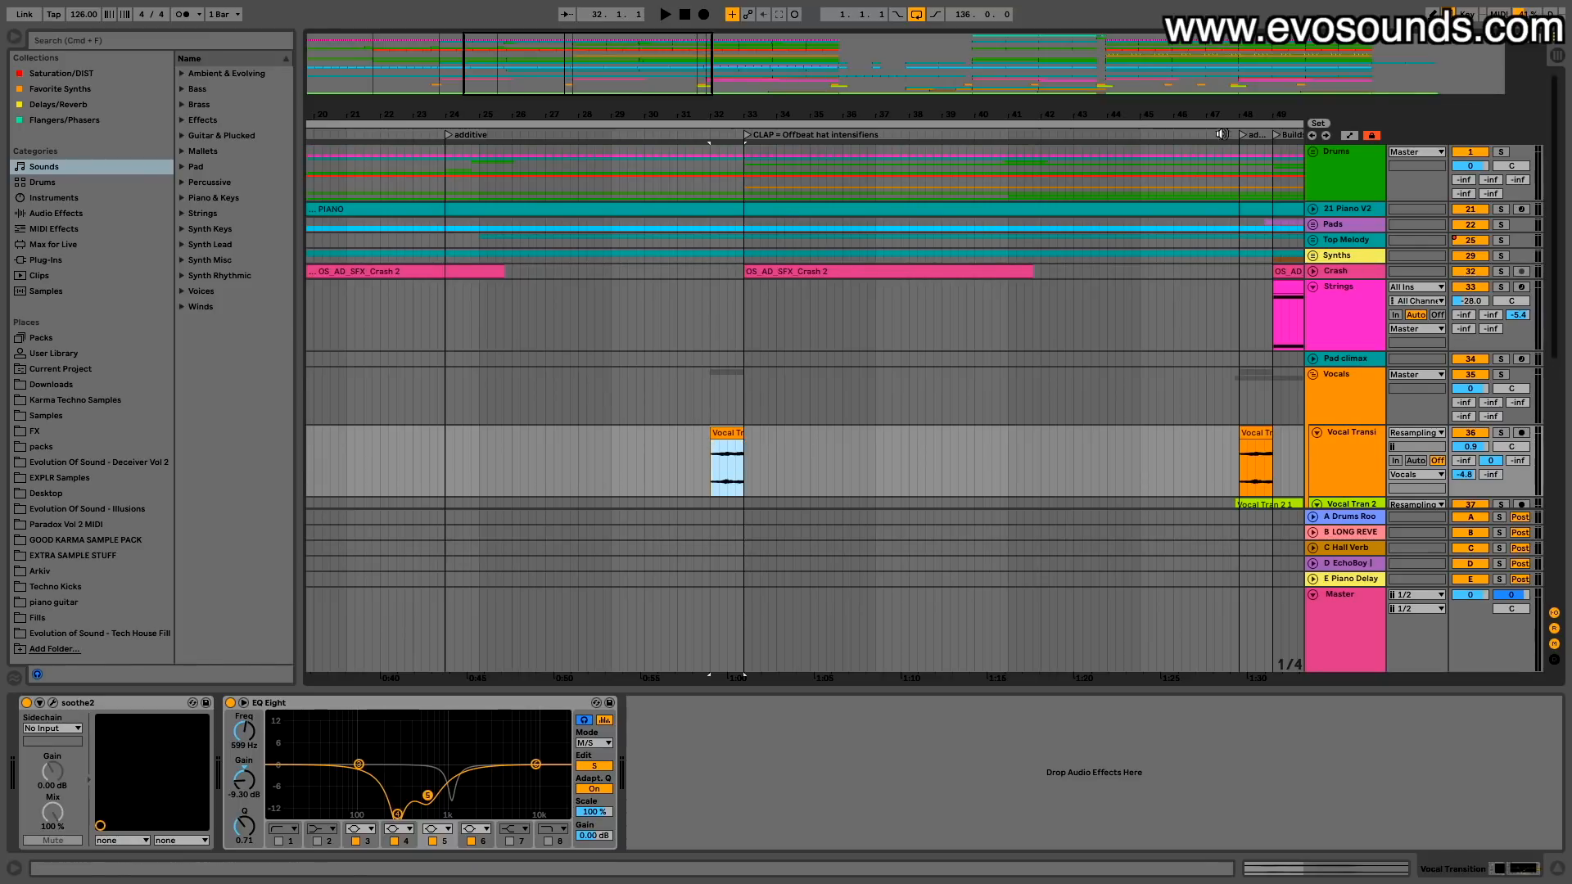
Step: Expand the Drums group and select the kick clips from bar 32 to bar 33
left_click(1314, 153)
scroll(827, 388, "down", 4)
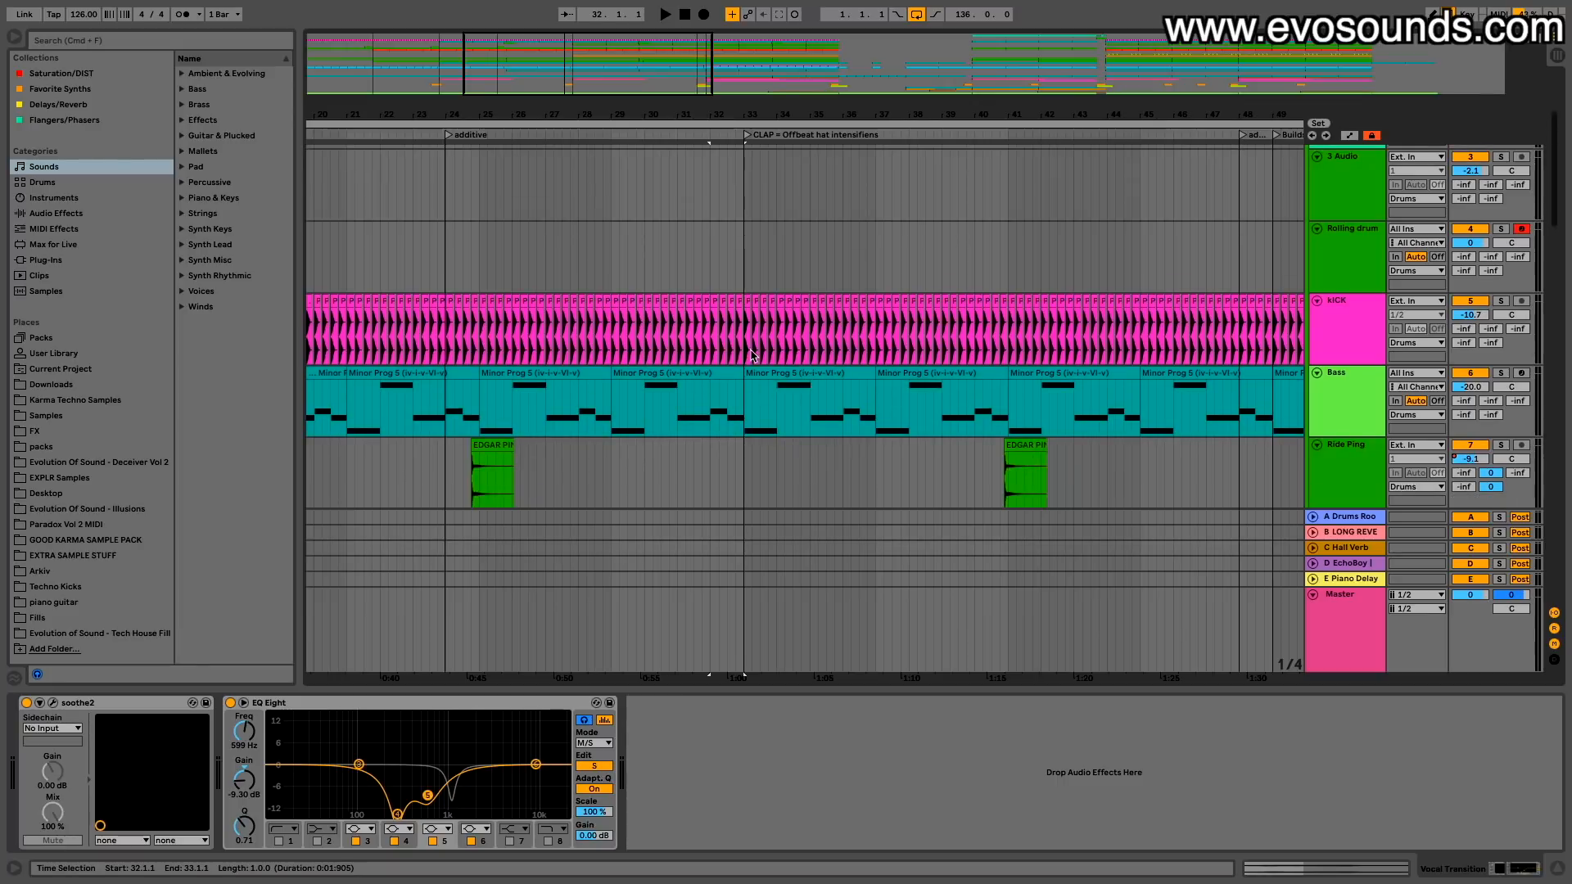
left_click(745, 352)
left_click_drag(745, 352, 702, 315)
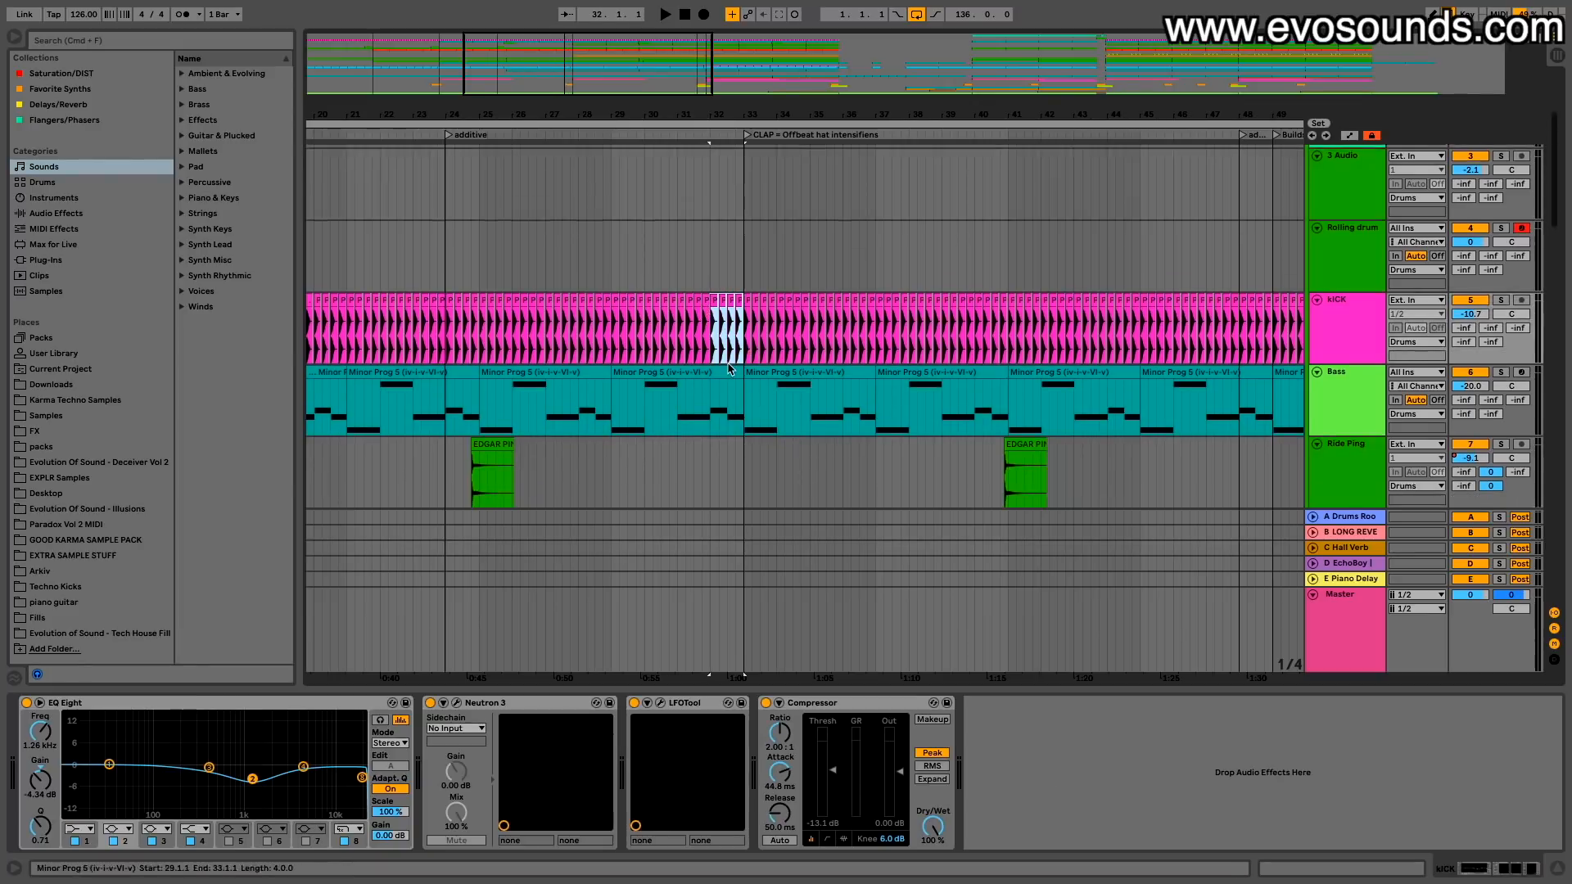
Step: Select the Master track and pick the lowest-frequency band of its EQ Eight
scroll(726, 361, "down", 20)
left_click(1361, 604)
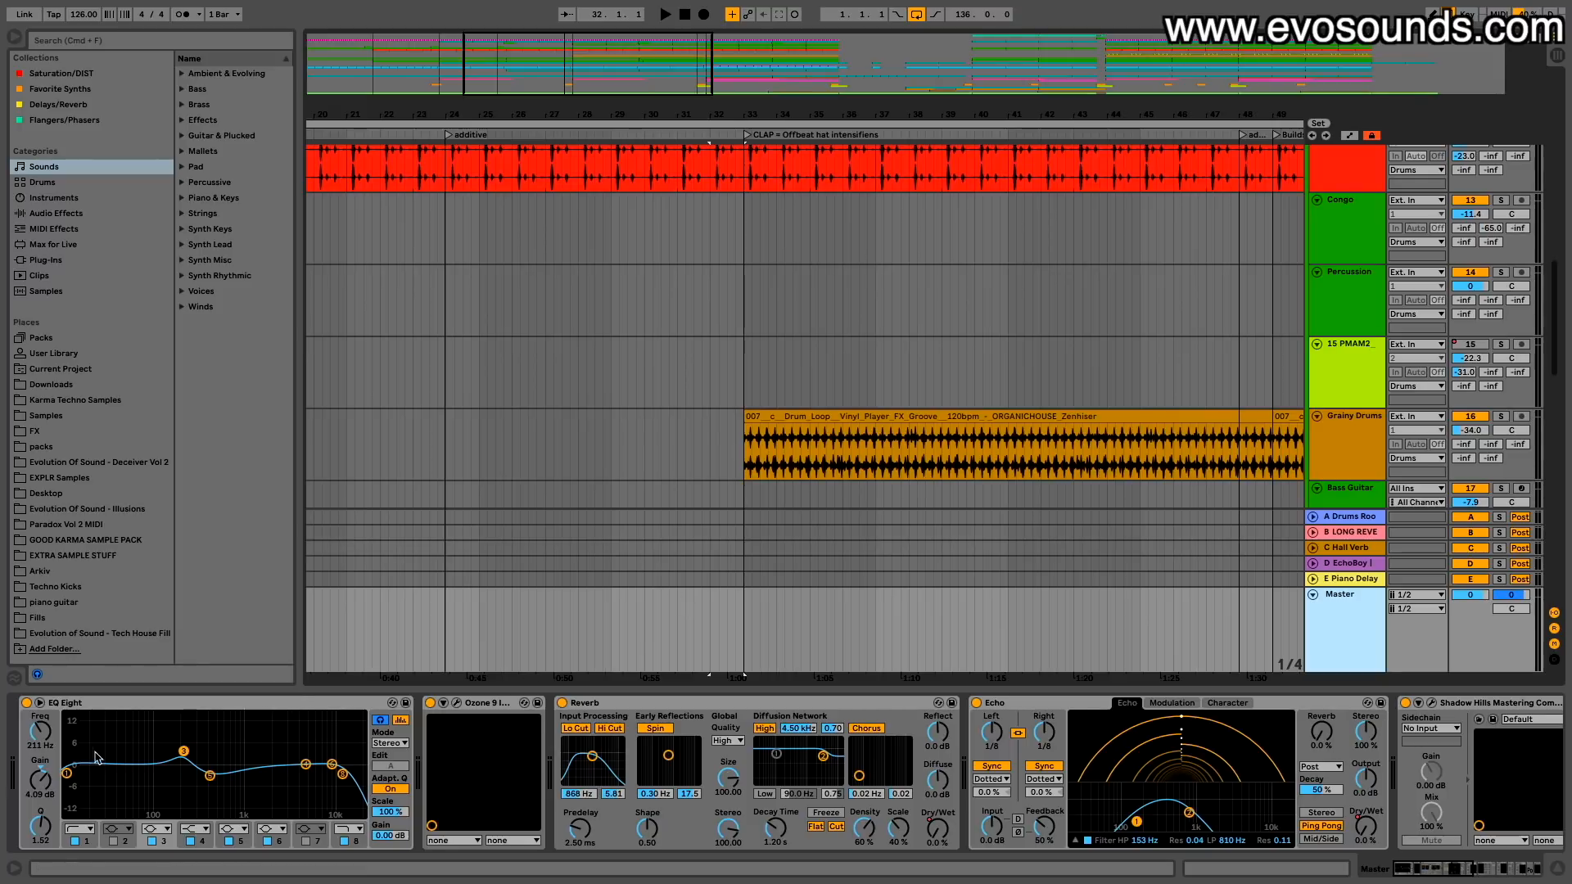
left_click(68, 776)
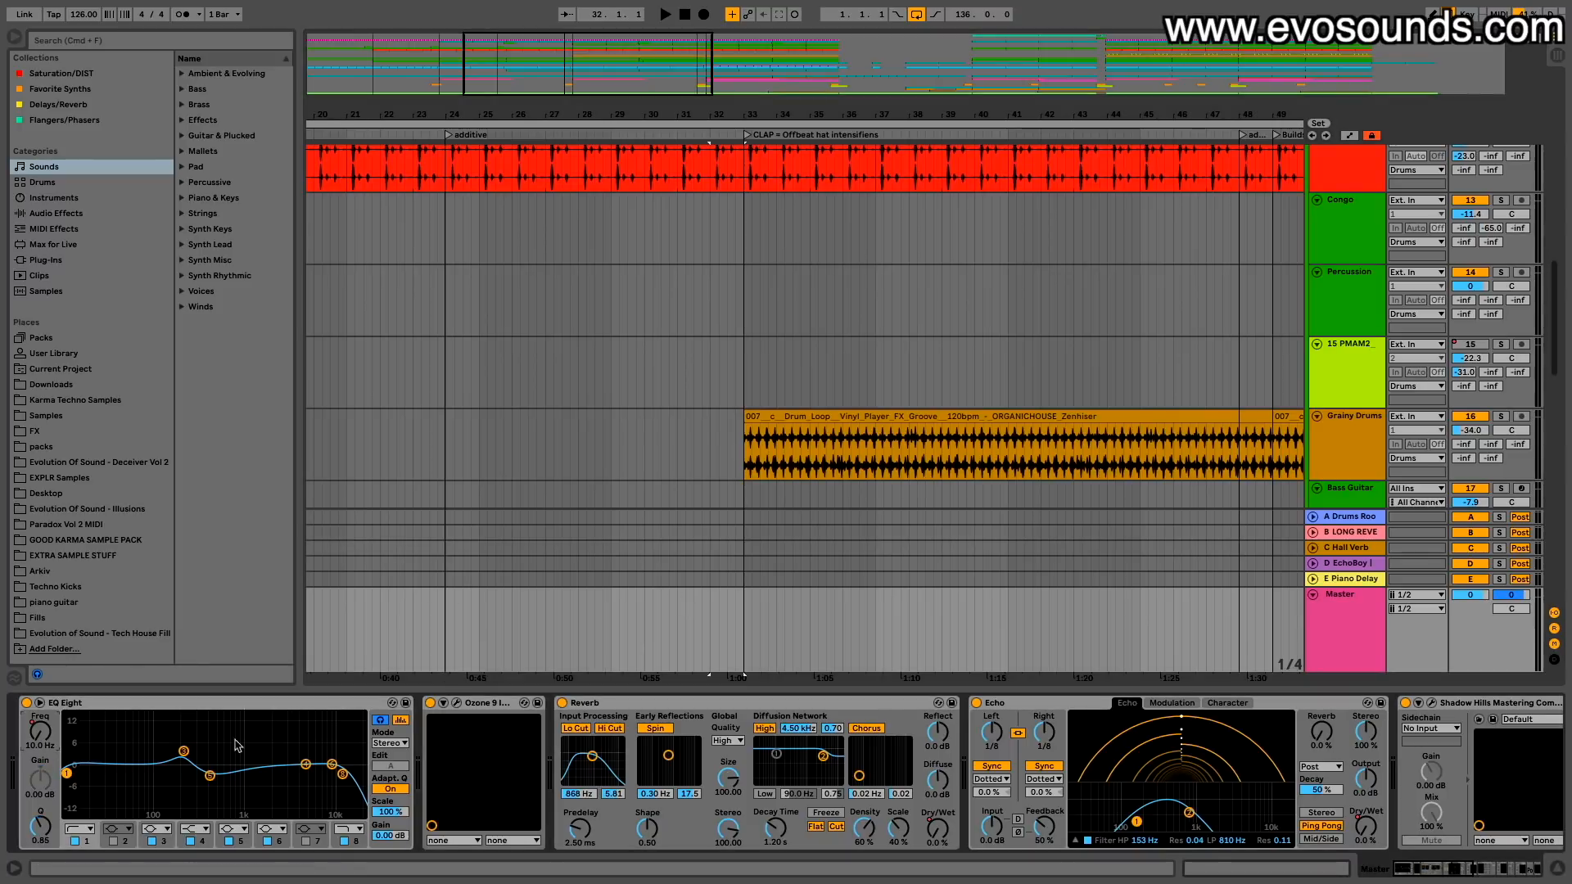
Step: Shorten the Vocal Transition clip at bar 32 by moving its end back to 32.4.1
scroll(742, 489, "down", 15)
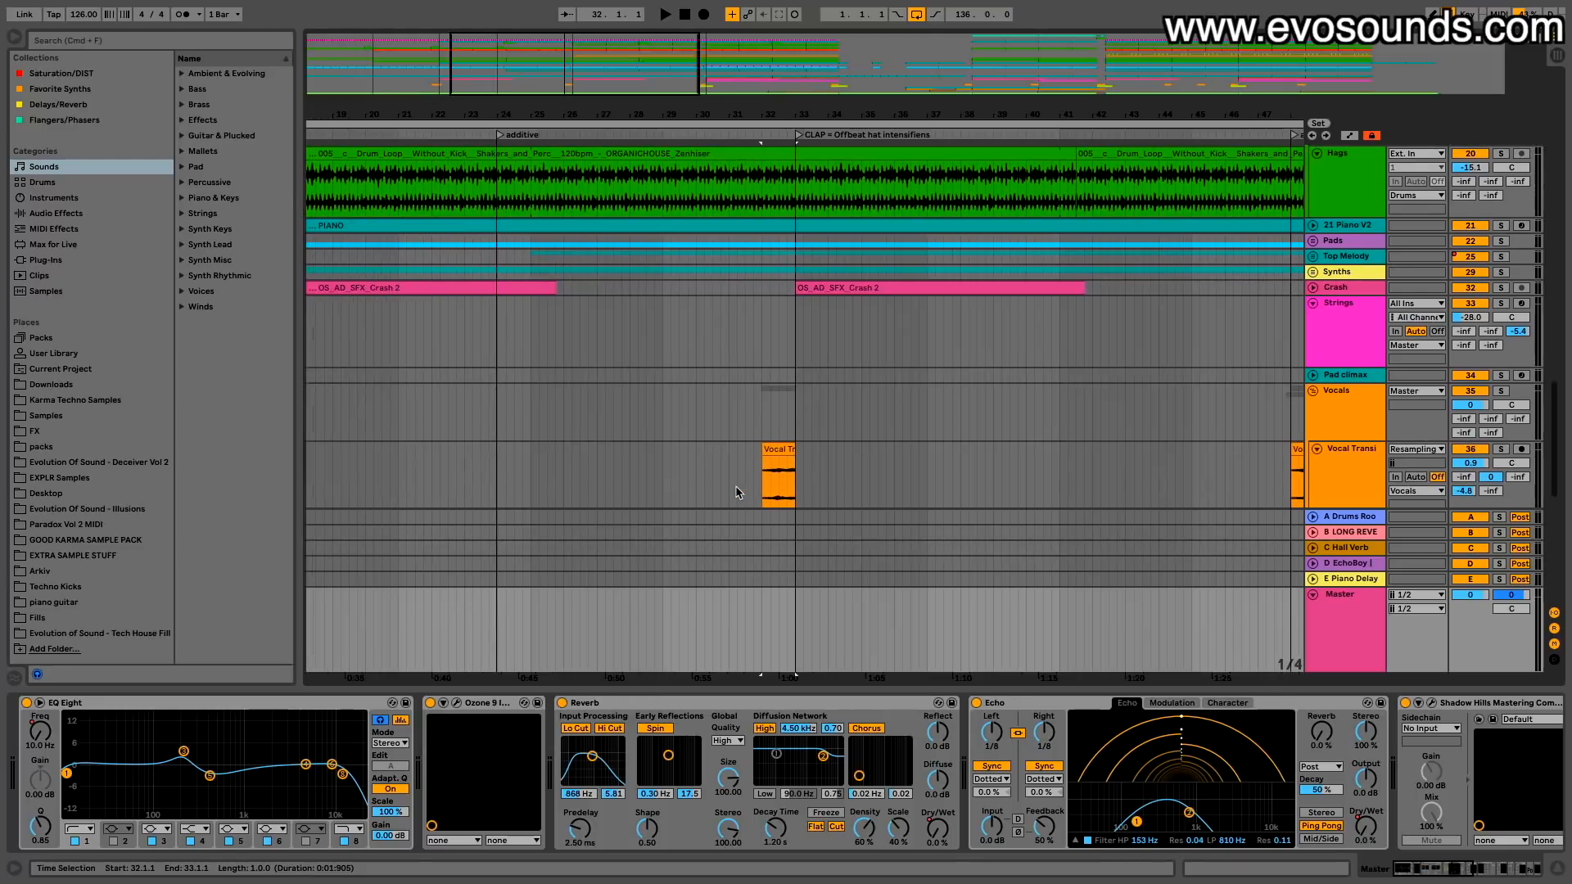
scroll(742, 489, "left", 2)
scroll(743, 489, "down", 1)
left_click_drag(803, 357, 799, 351)
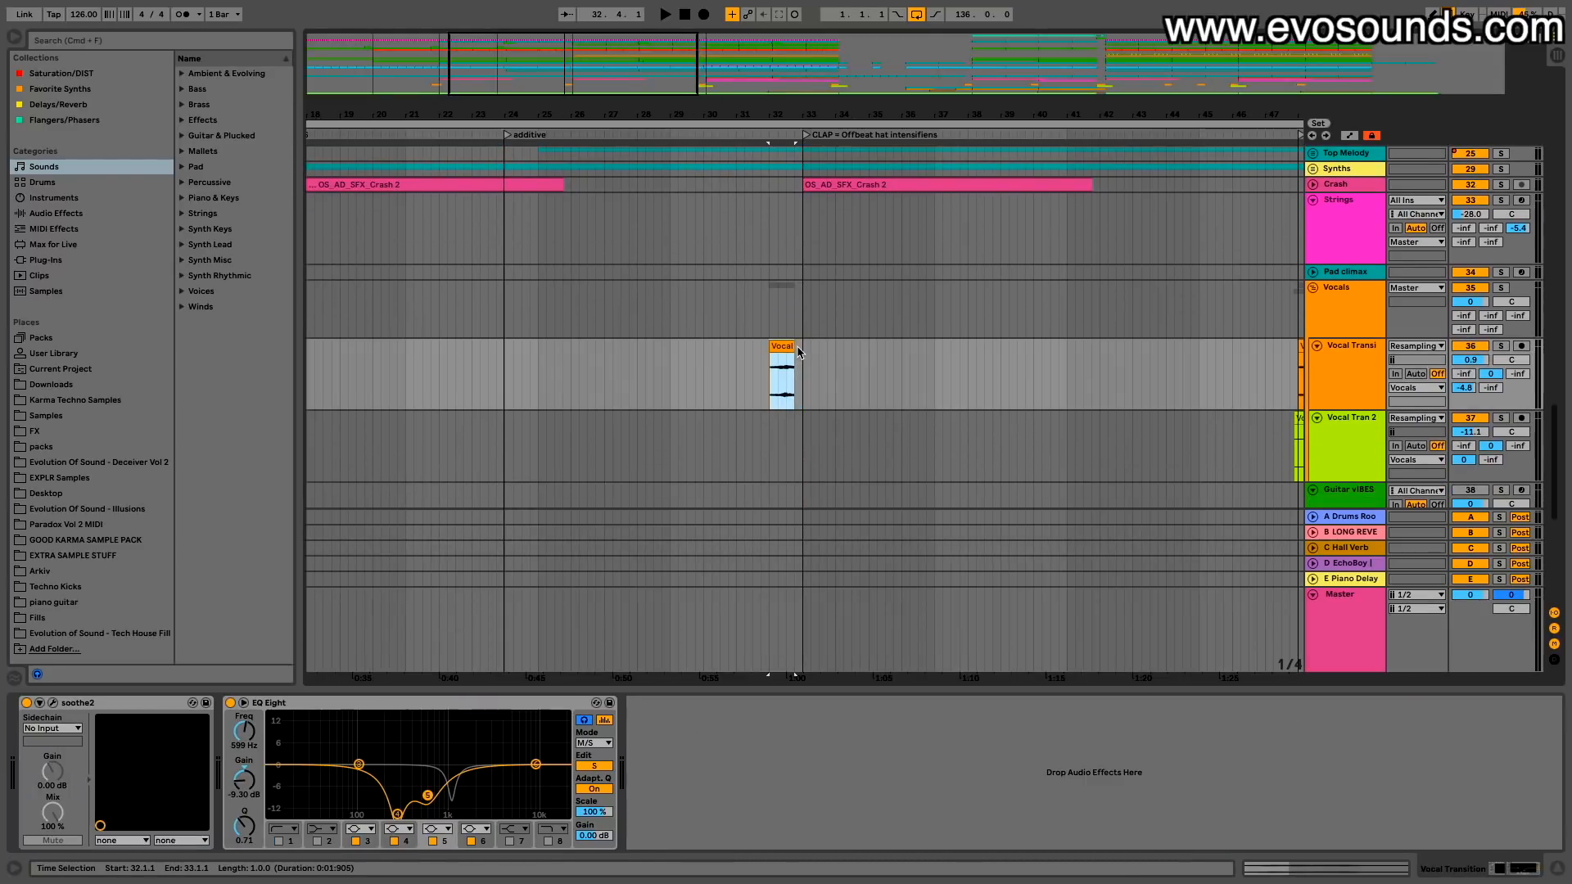
Step: Select the OS_AD_SFX_Crash 2 clip at bar 33 and place the insert marker at 30.3.1 on the Drums bREAK track
scroll(799, 352, "up", 12)
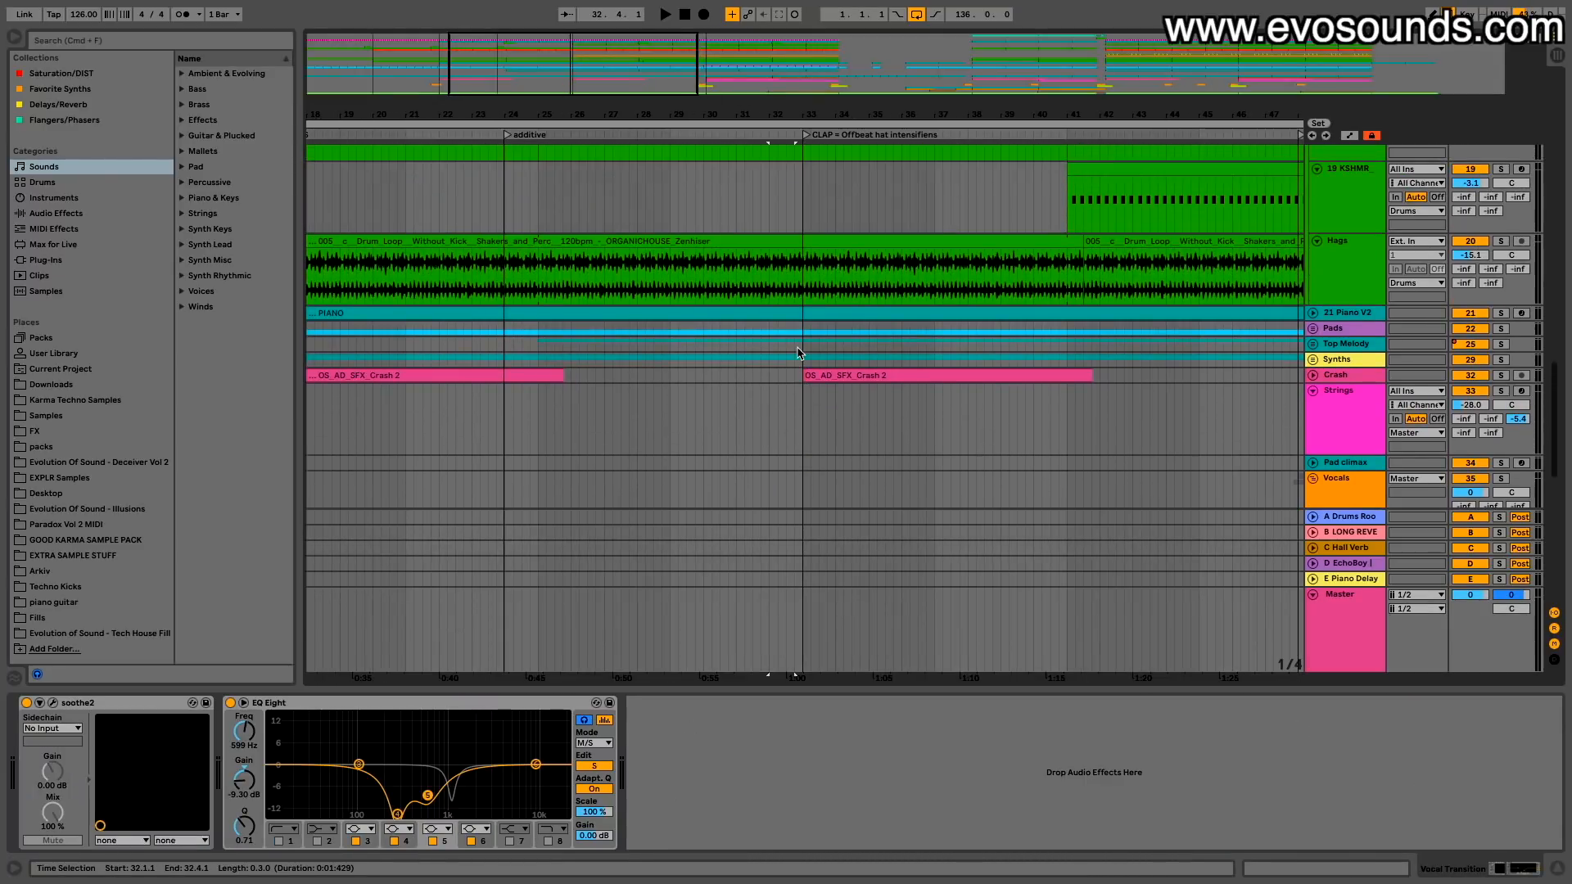
left_click(831, 375)
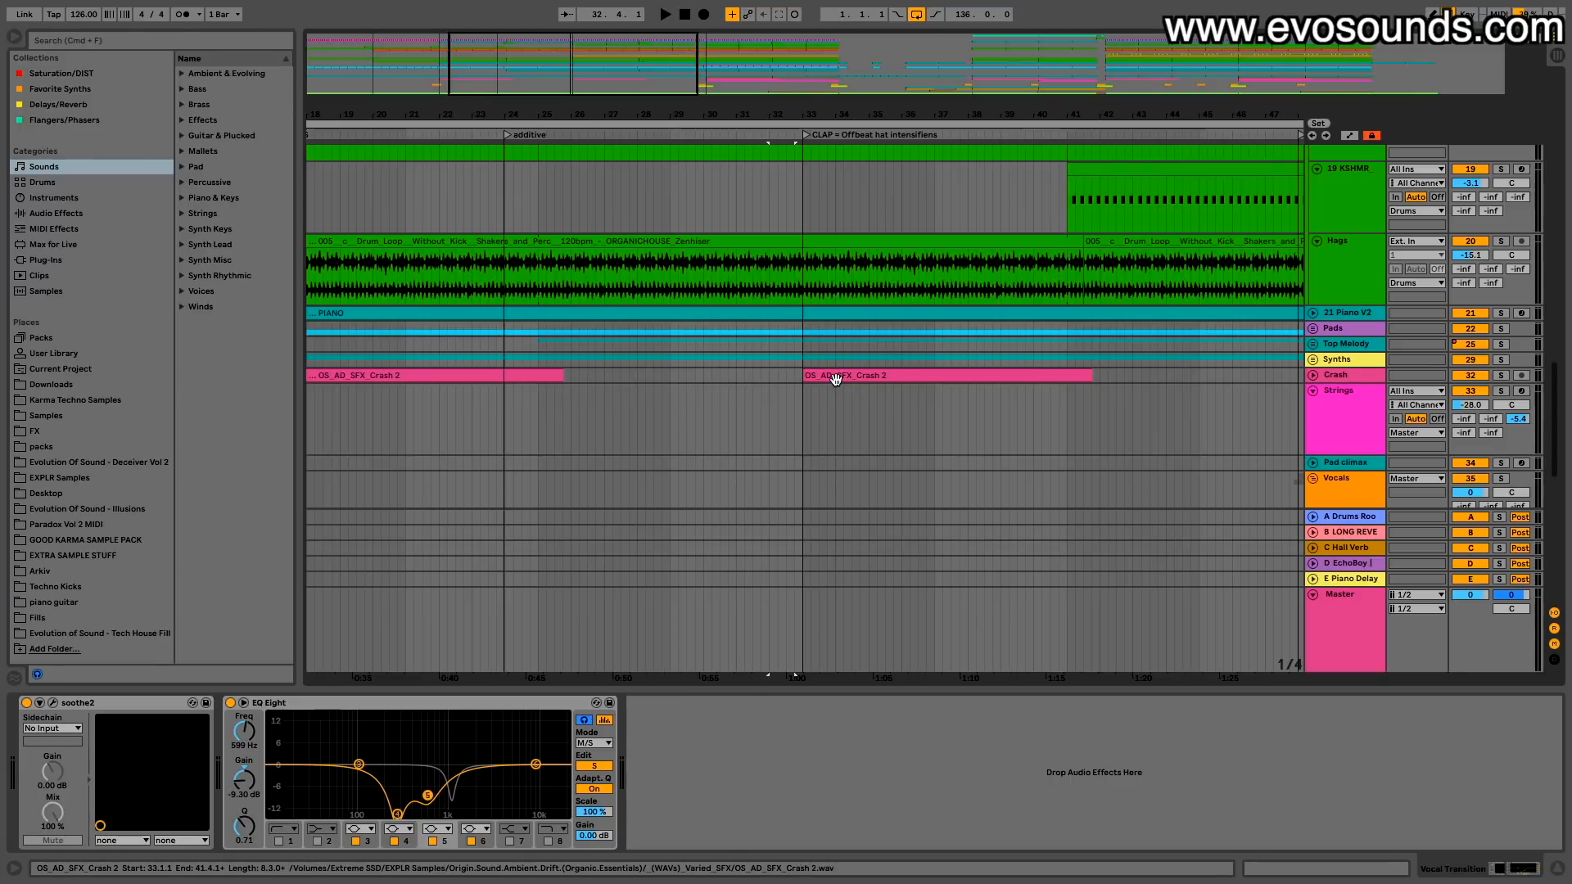
scroll(837, 385, "up", 3)
scroll(819, 381, "up", 20)
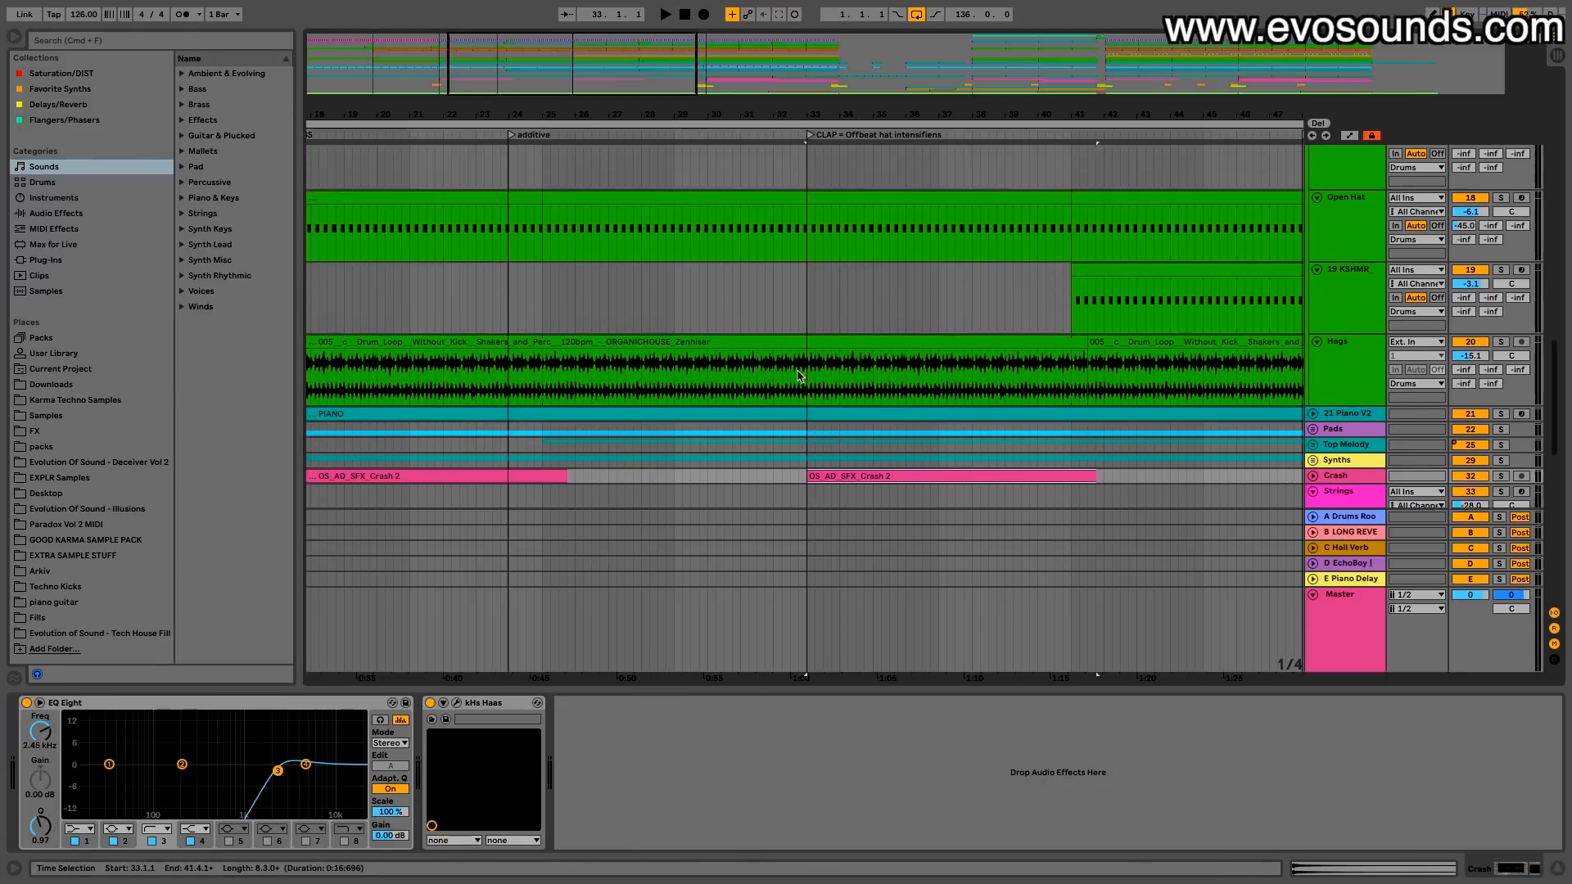
scroll(799, 377, "up", 20)
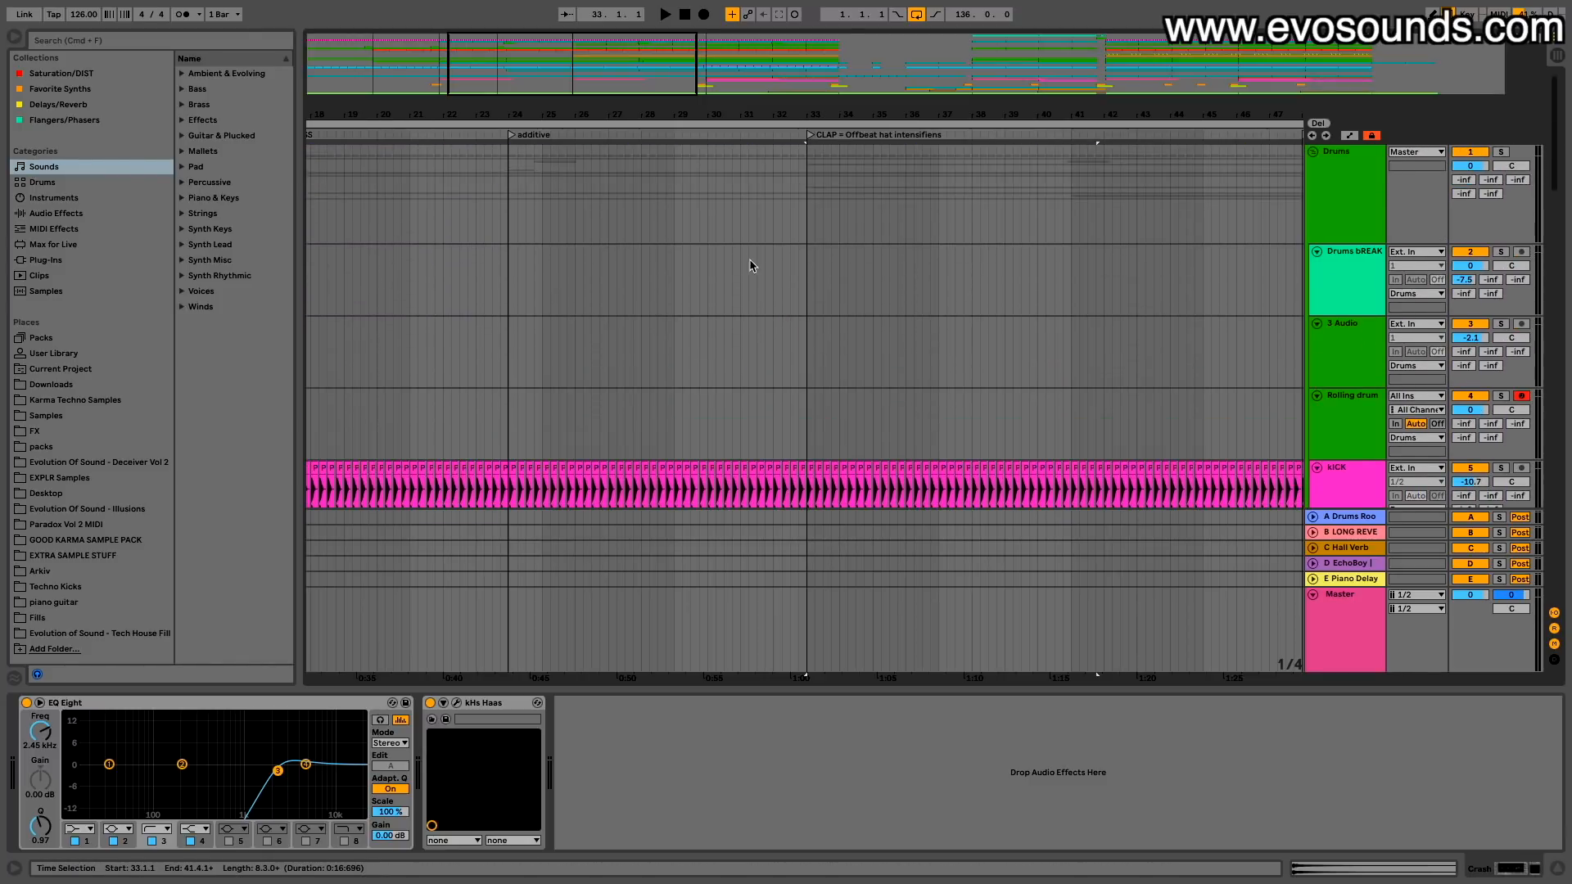
left_click(729, 266)
scroll(729, 368, "down", 20)
scroll(728, 500, "down", 20)
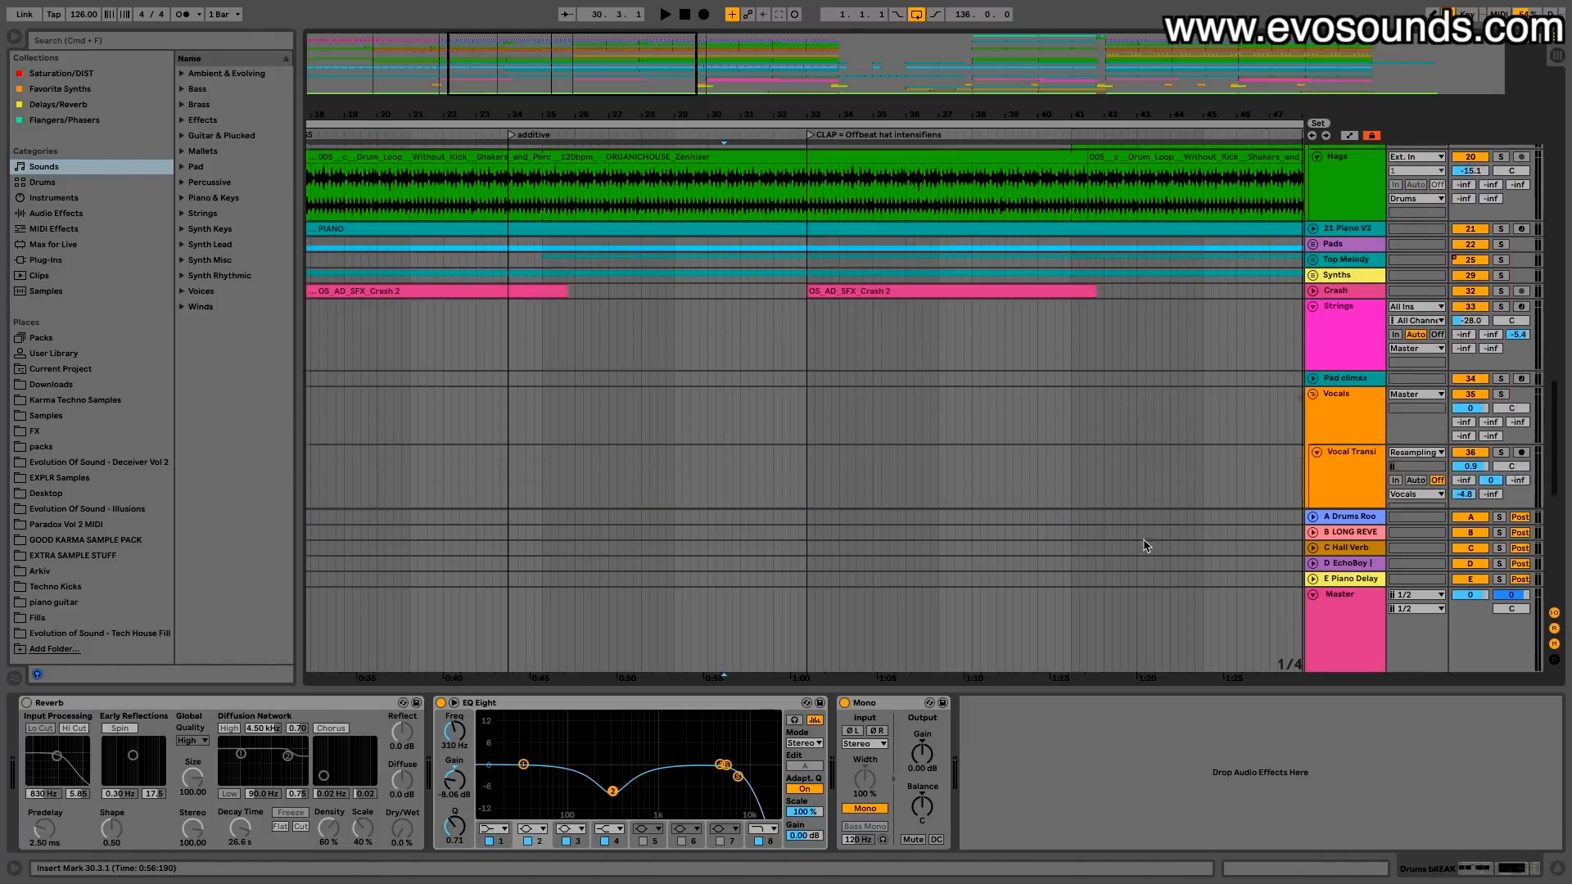
Step: Set the Q of band 1 in the Master's EQ Eight to 0.72 and show the automation of that band's frequency
left_click(1335, 629)
left_click(36, 736)
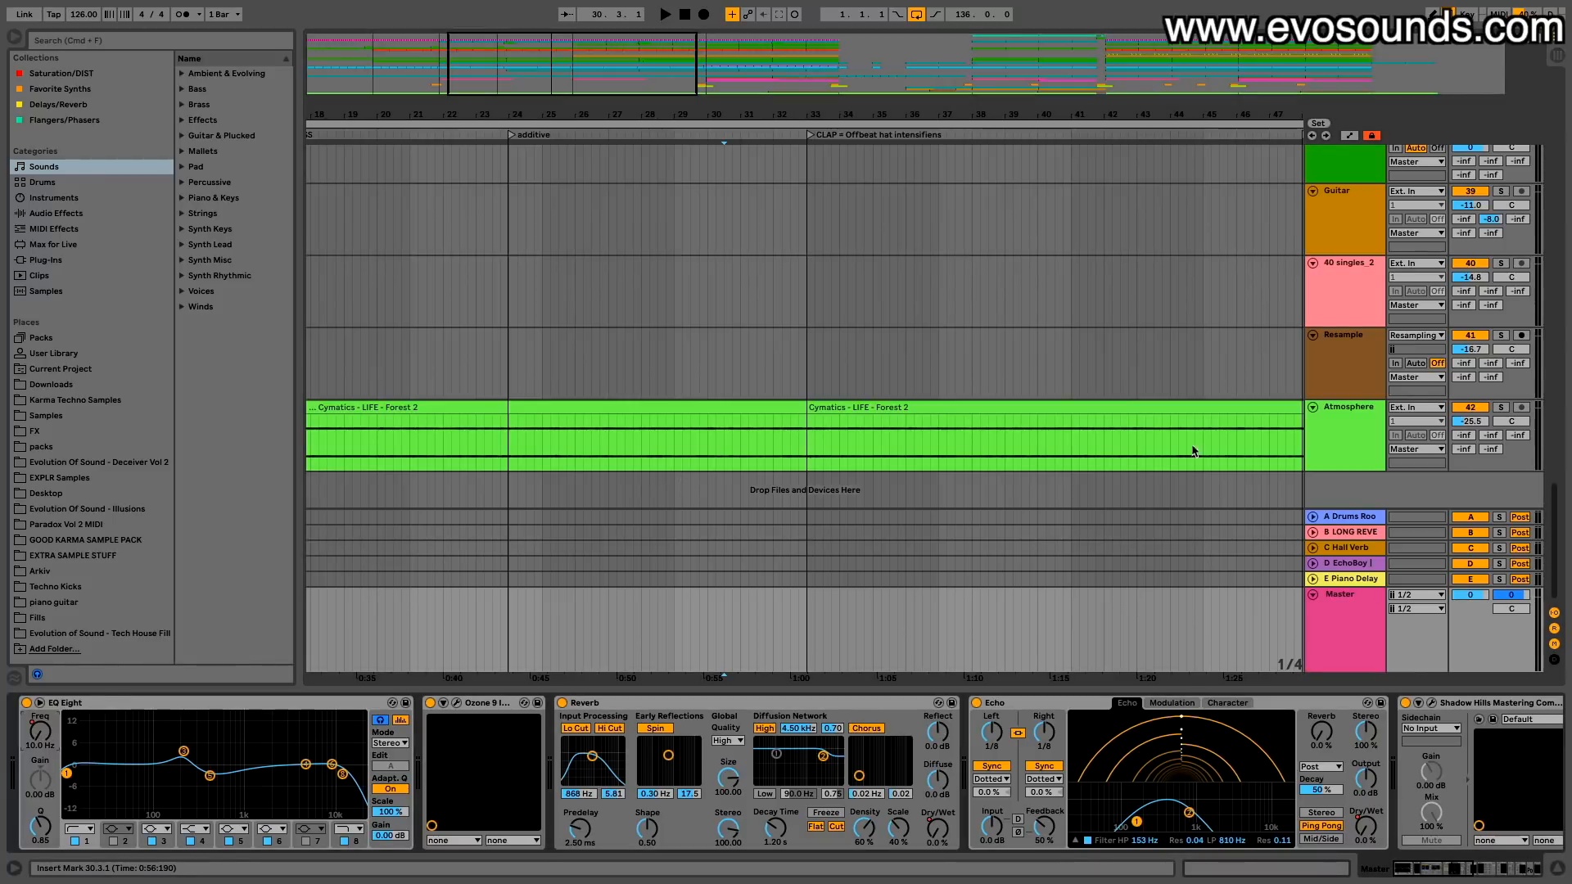
left_click(1352, 617)
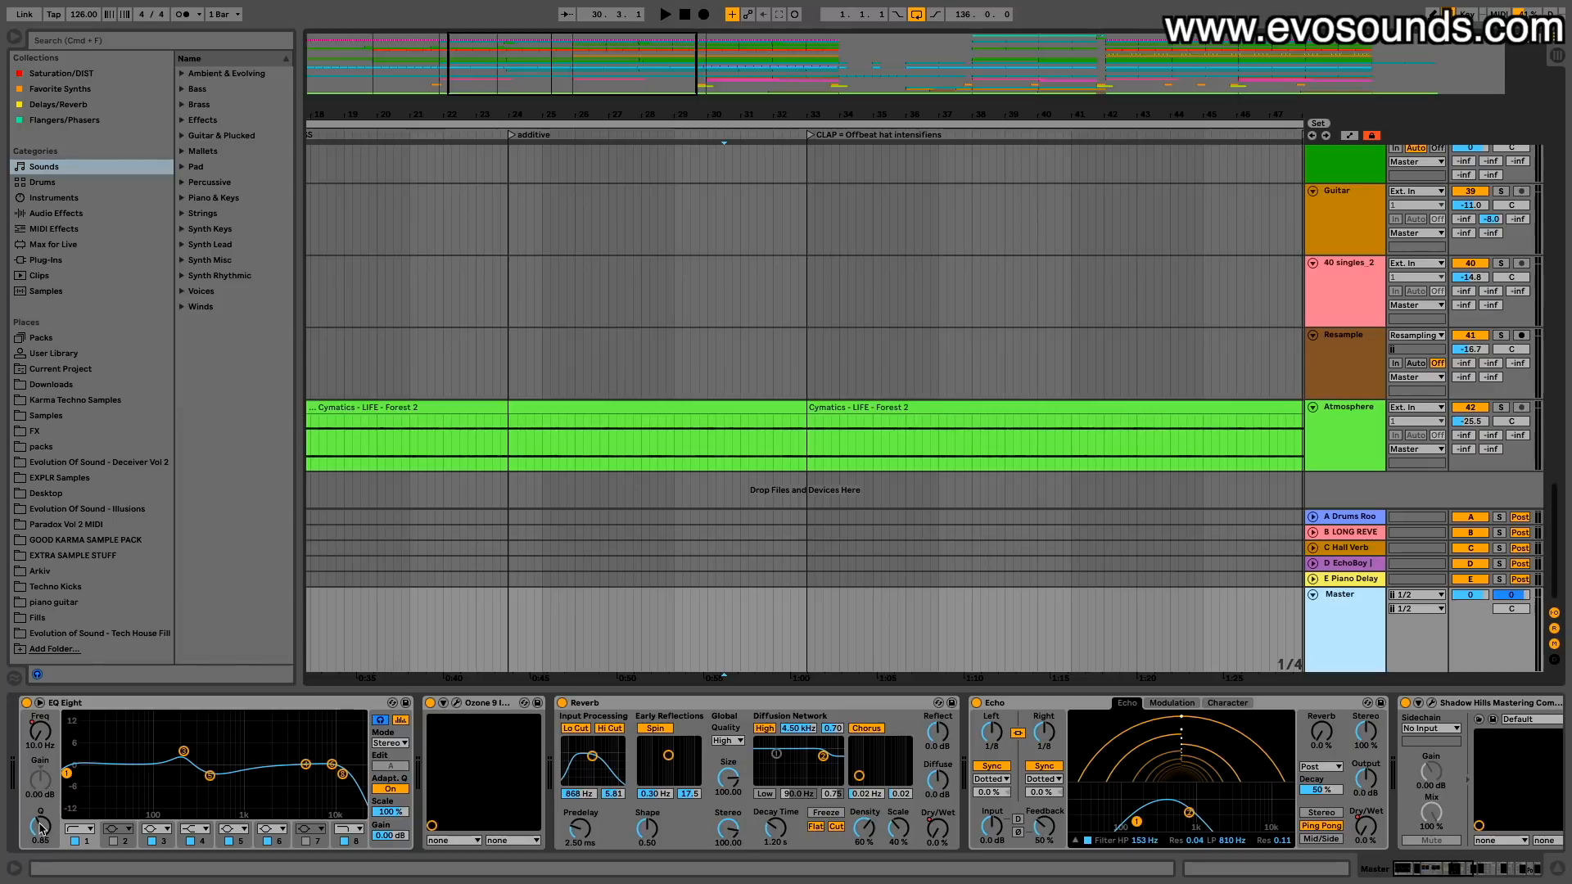
left_click_drag(41, 827, 41, 860)
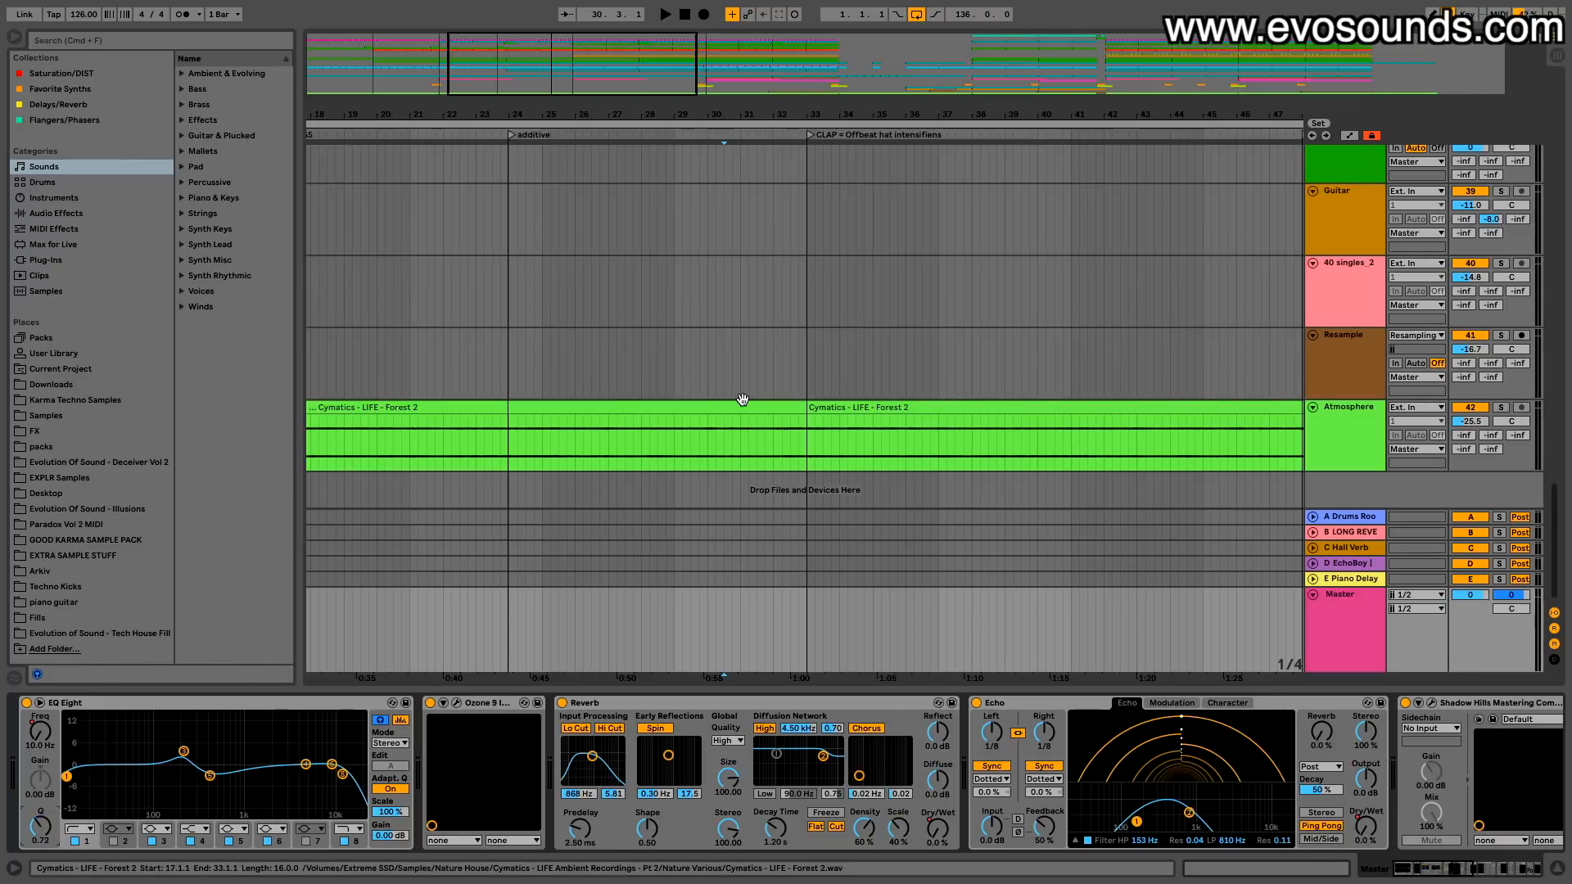
left_click(1349, 136)
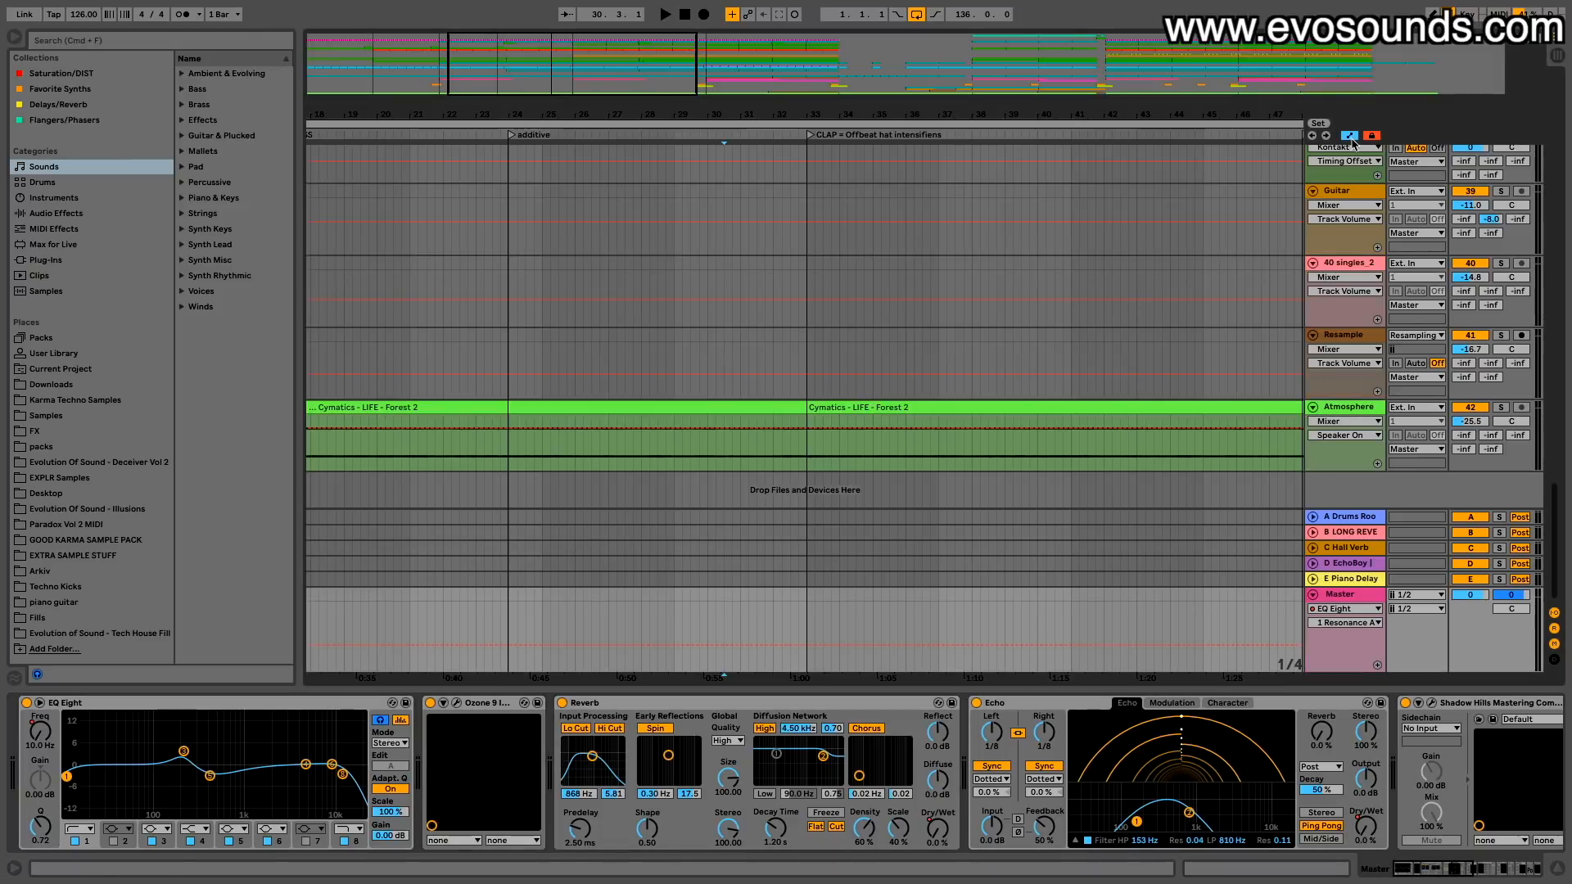
left_click(40, 741)
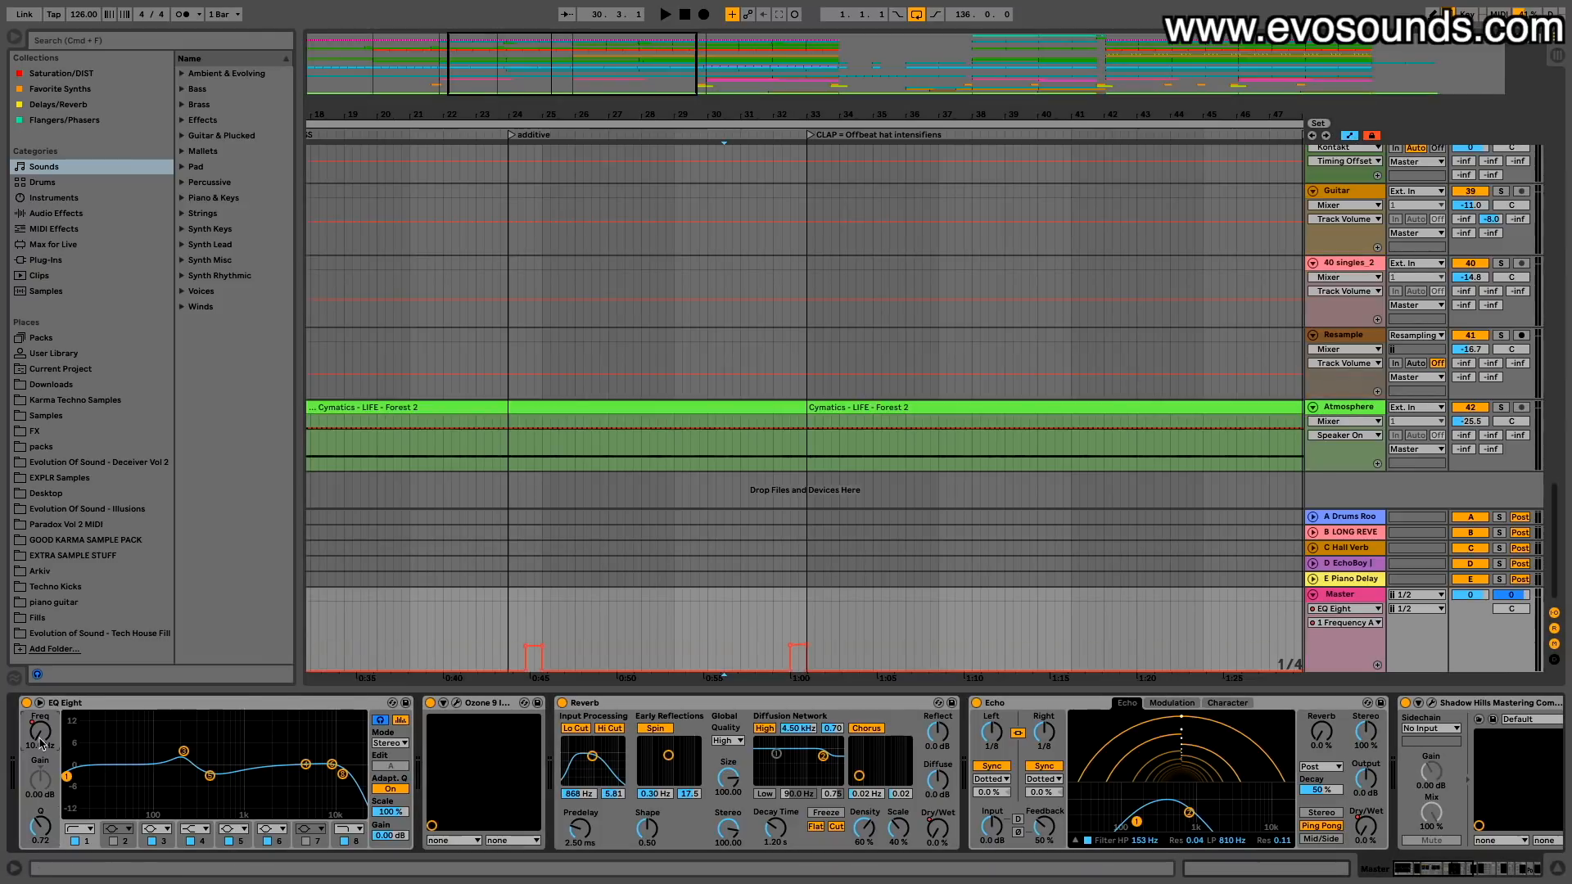
Step: Stretch the Master EQ frequency automation rise before bar 33 into a gradual ramp and play it from 29.2.1
left_click_drag(791, 672, 742, 672)
left_click(685, 609)
key("space")
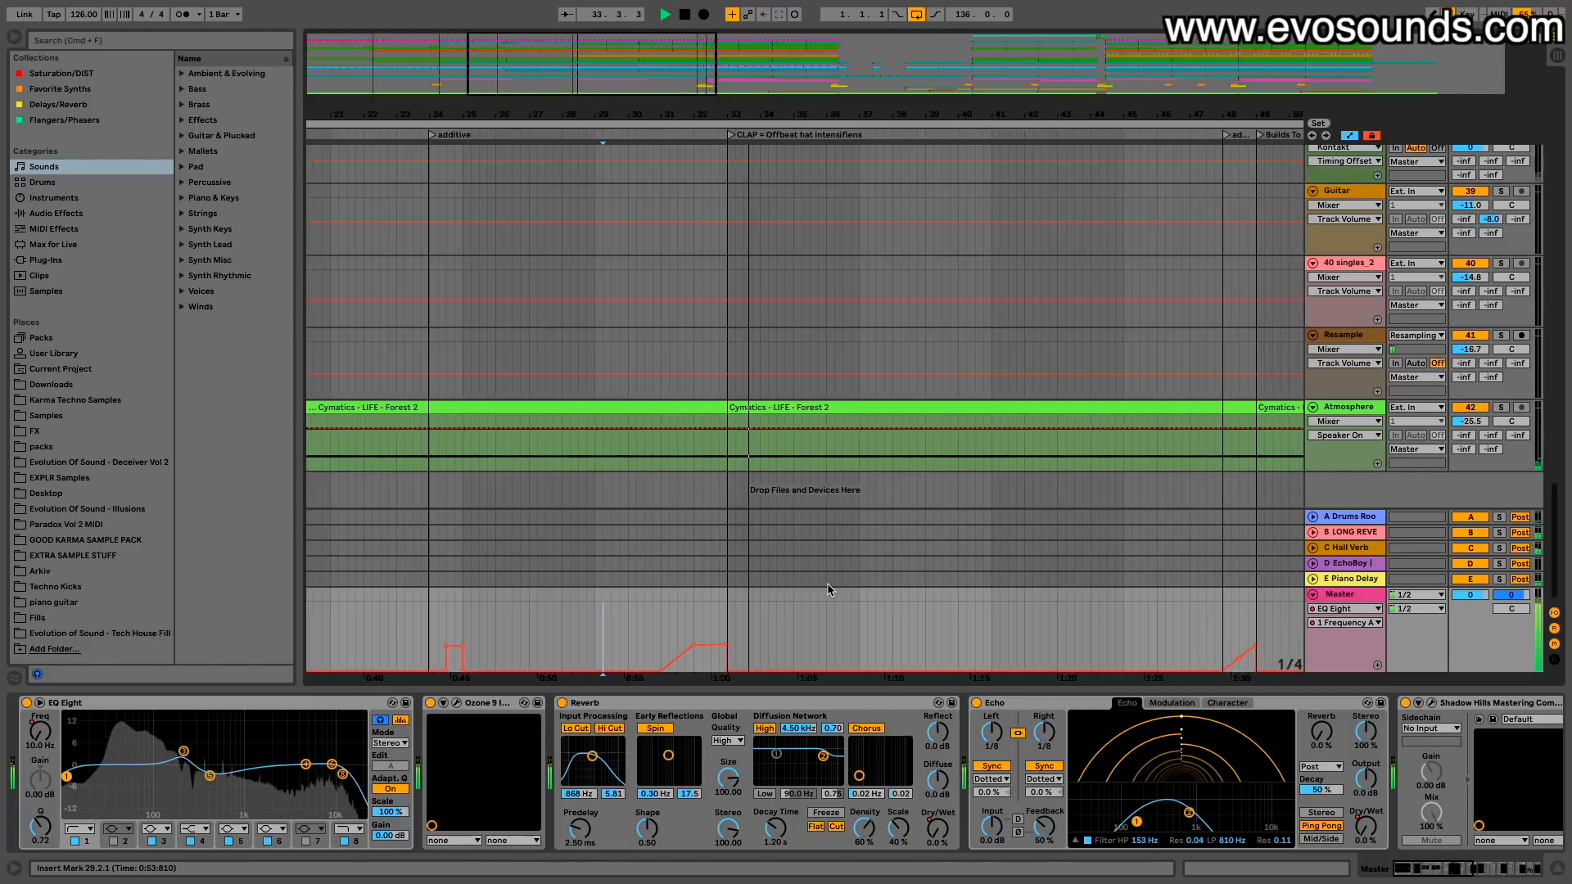
scroll(720, 553, "right", 1)
mouse_move(657, 647)
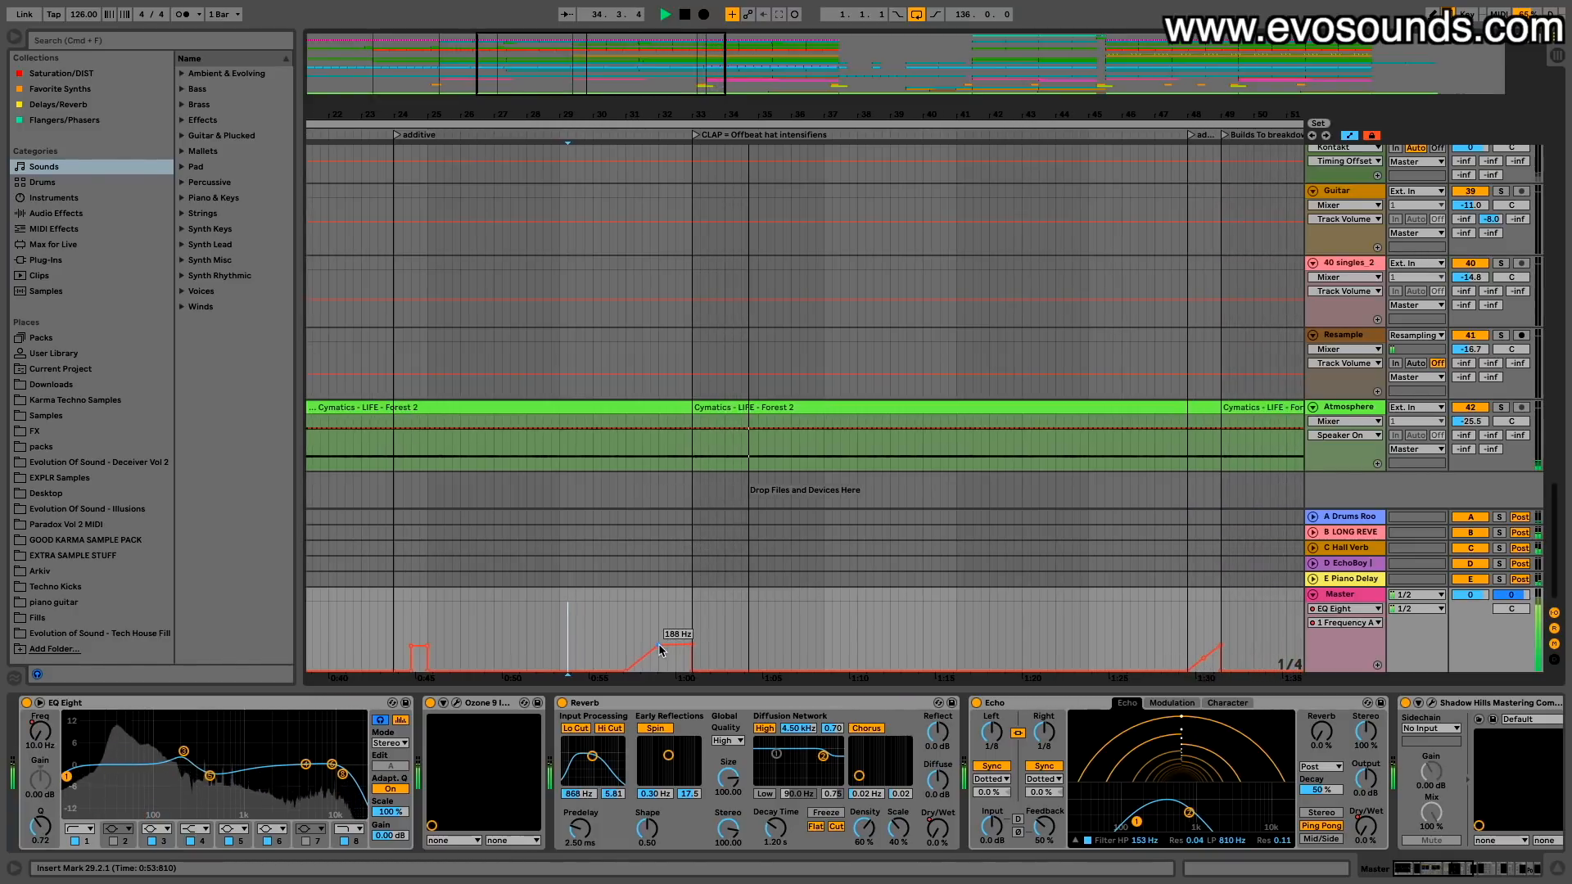
key("space")
Step: Make the Master EQ frequency rise before bar 33 abrupt again and play the passage from 32.2.1
left_click_drag(662, 651, 680, 658)
scroll(679, 649, "up", 1)
left_click(674, 638)
key("space")
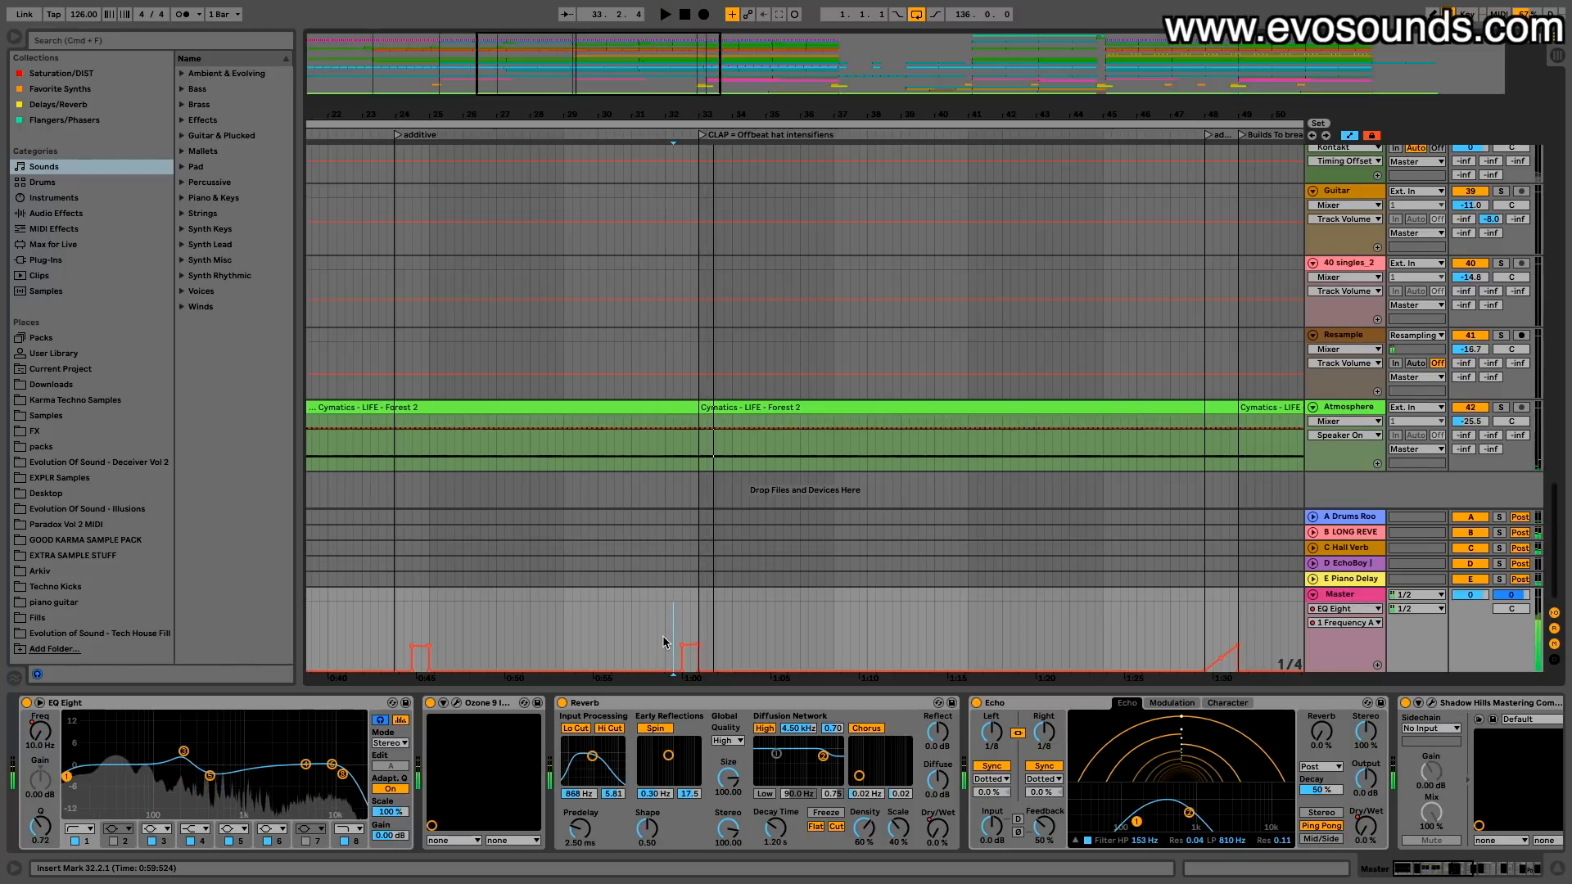
Step: Copy the Vocal Transition clip just before the Builds To breakdown section and paste it at 32.1.1 on the same track
scroll(1012, 512, "up", 10)
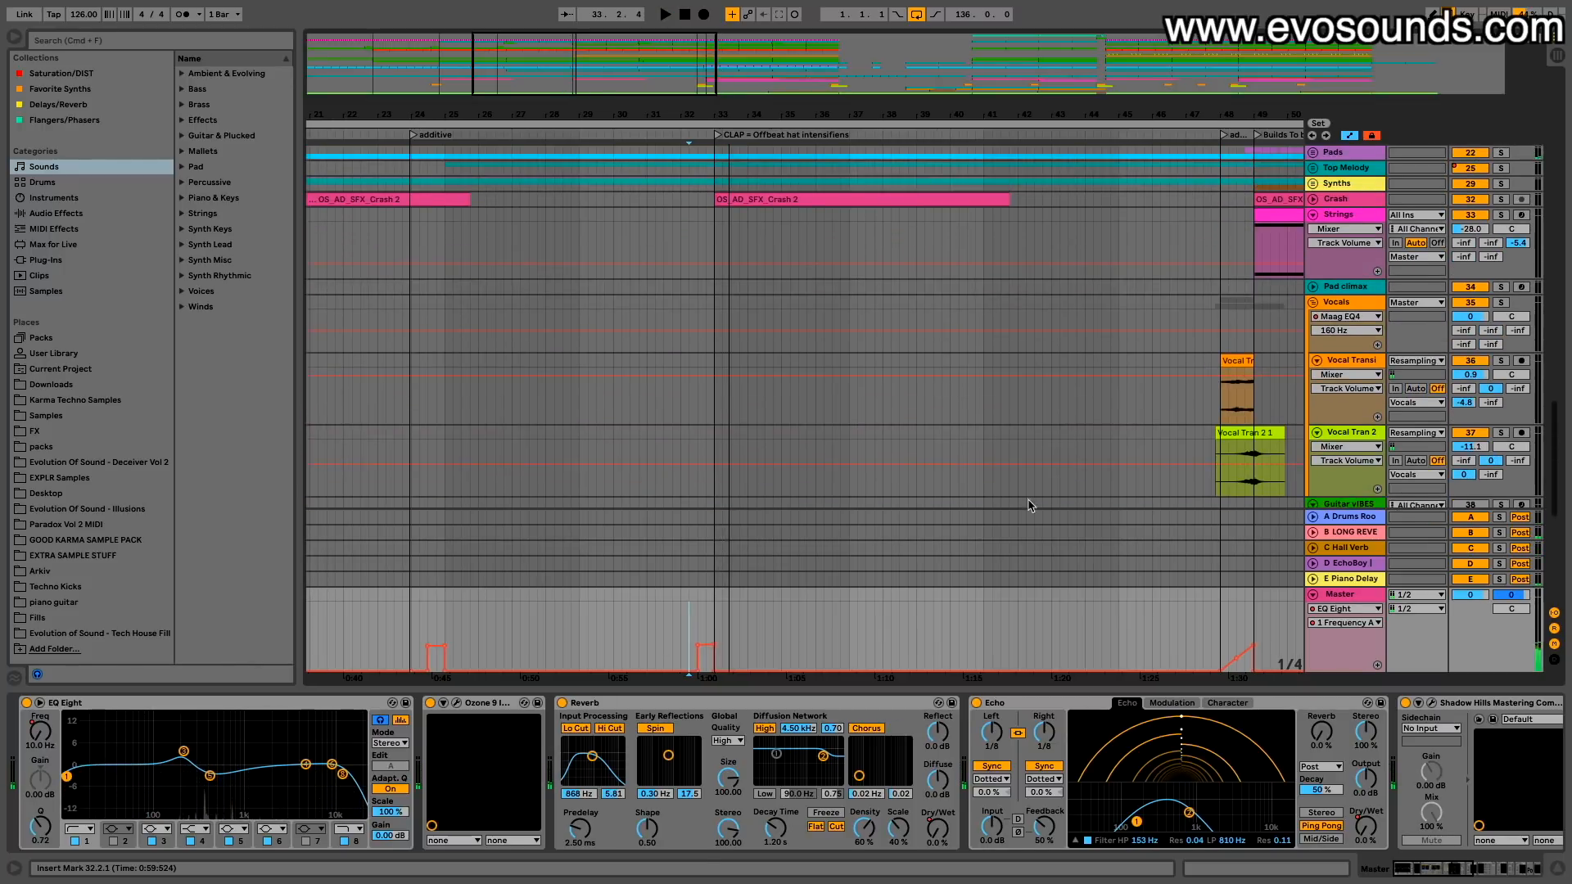
scroll(1012, 511, "up", 4)
scroll(1225, 435, "down", 3)
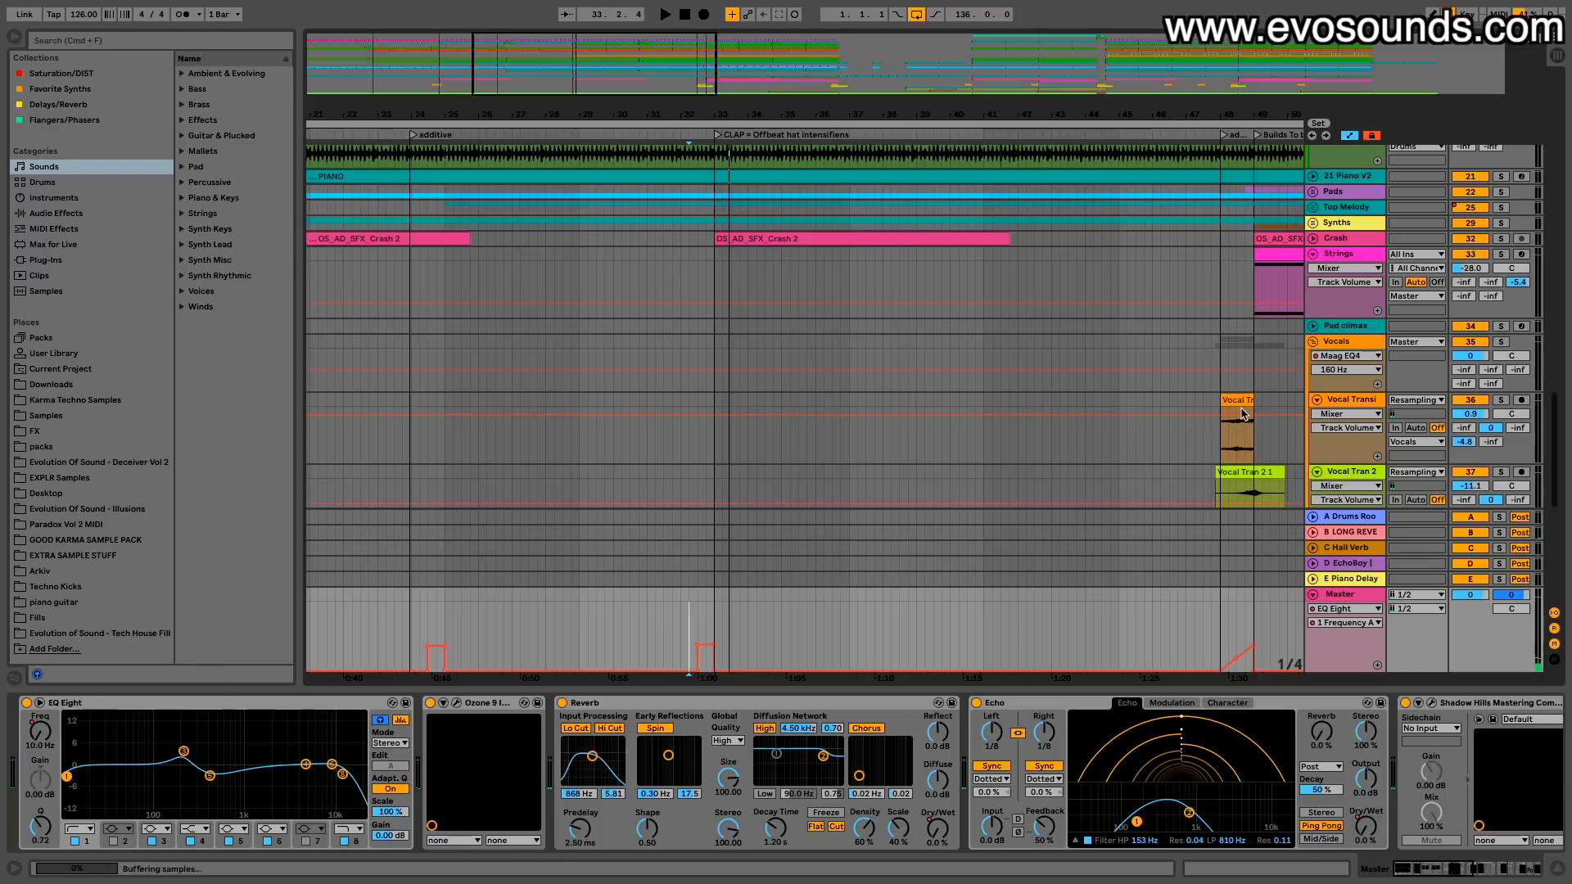
left_click(1242, 402)
left_click(682, 400)
left_click_drag(532, 69, 532, 95)
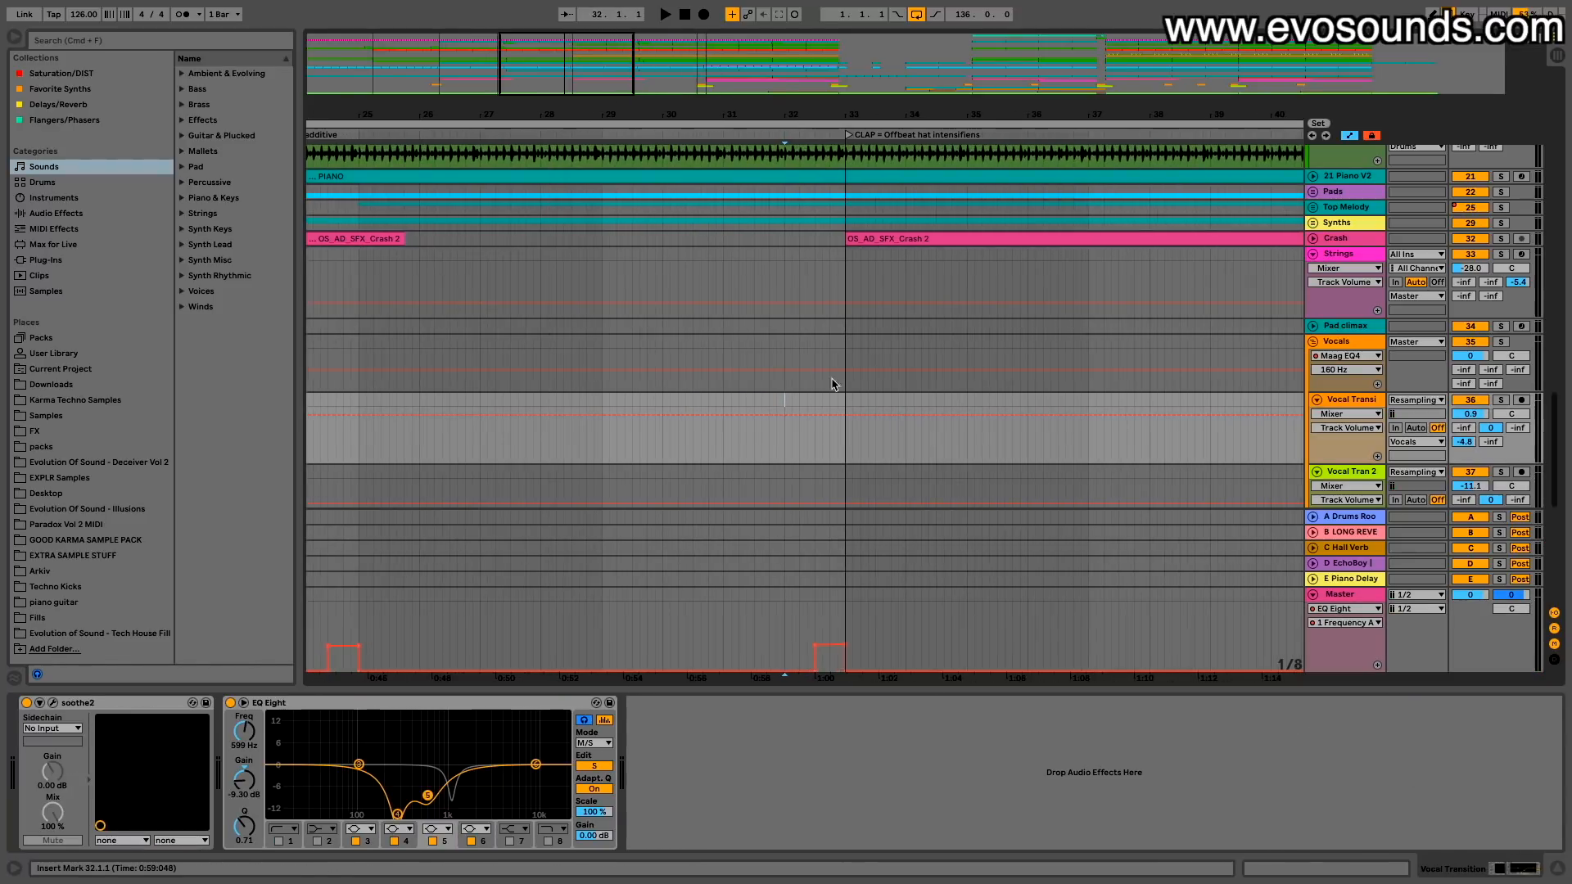
key("super+v")
Step: Play the vocal transition into the CLAP section from 31.4.1 and look over the tracks that enter there
left_click_drag(826, 399, 795, 410)
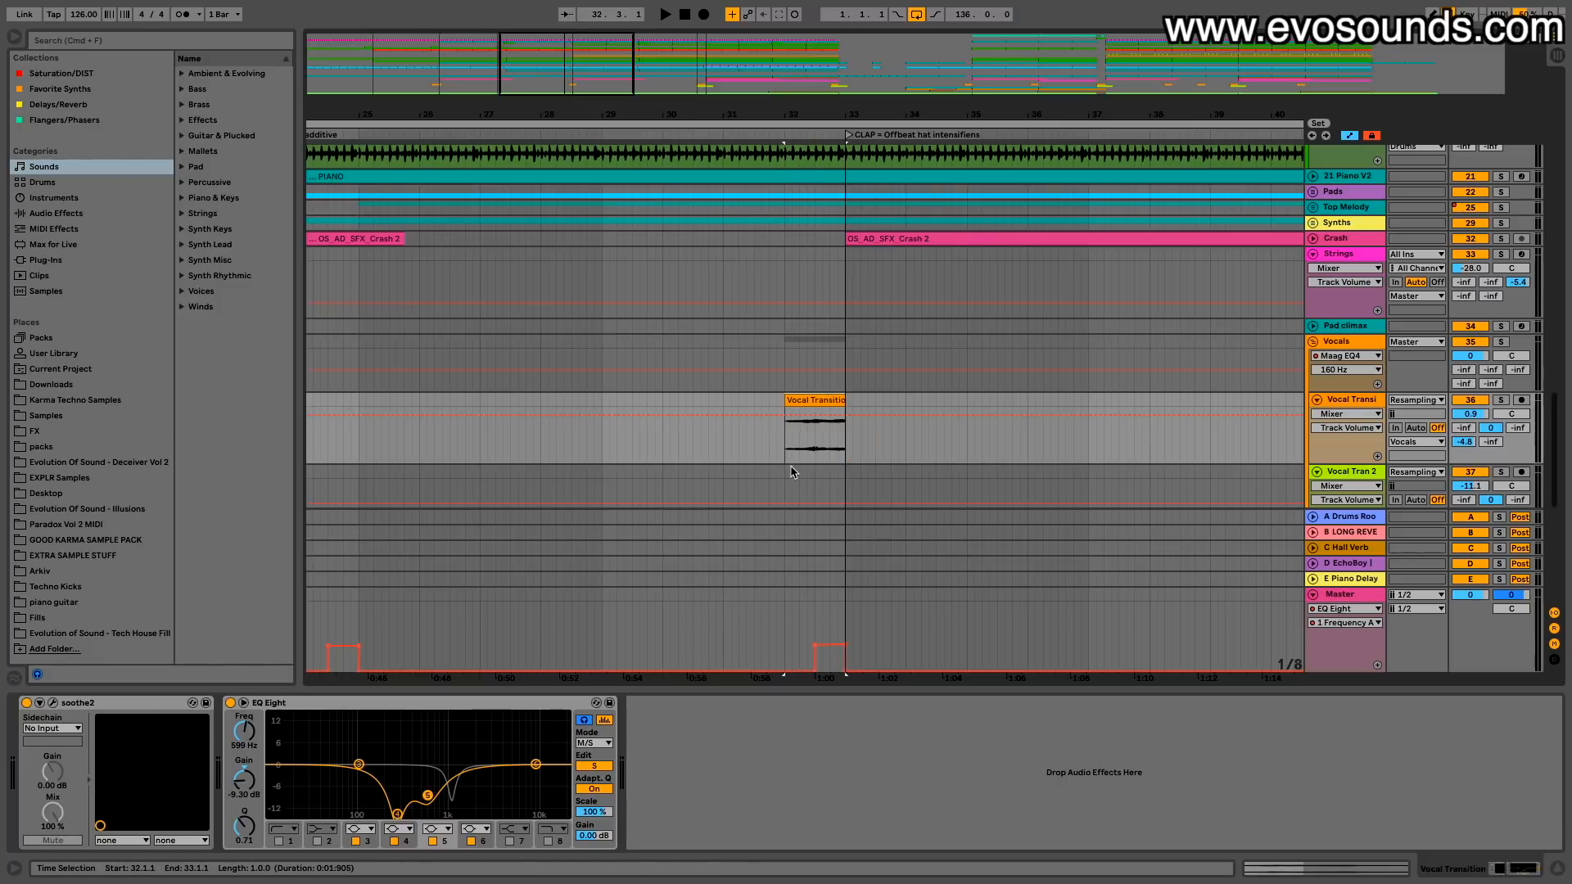
left_click(768, 390)
key("space")
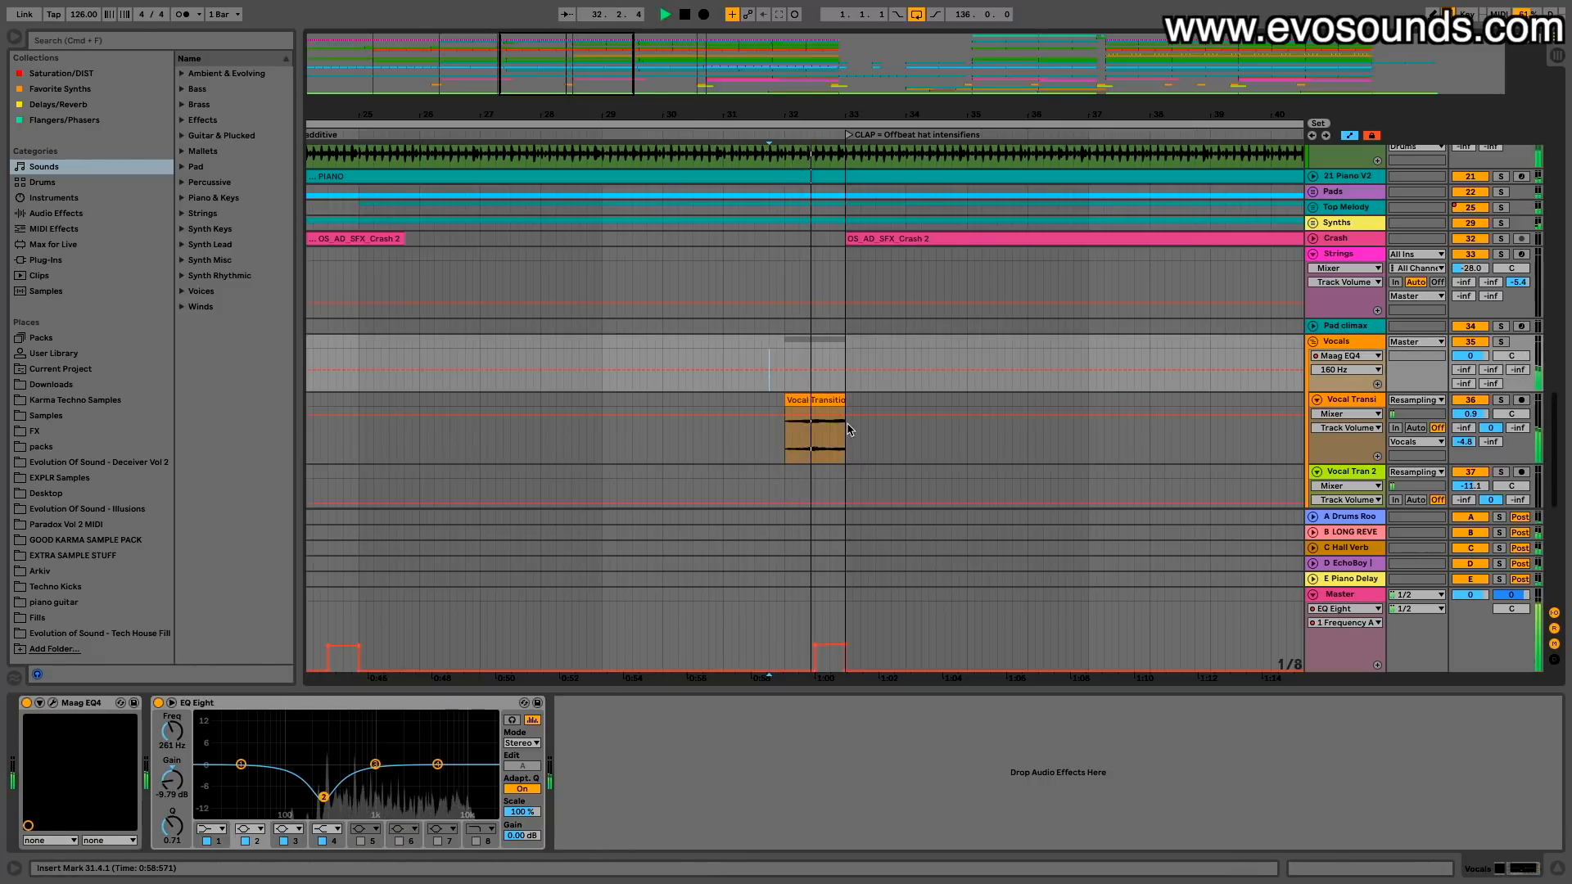
scroll(850, 427, "up", 10)
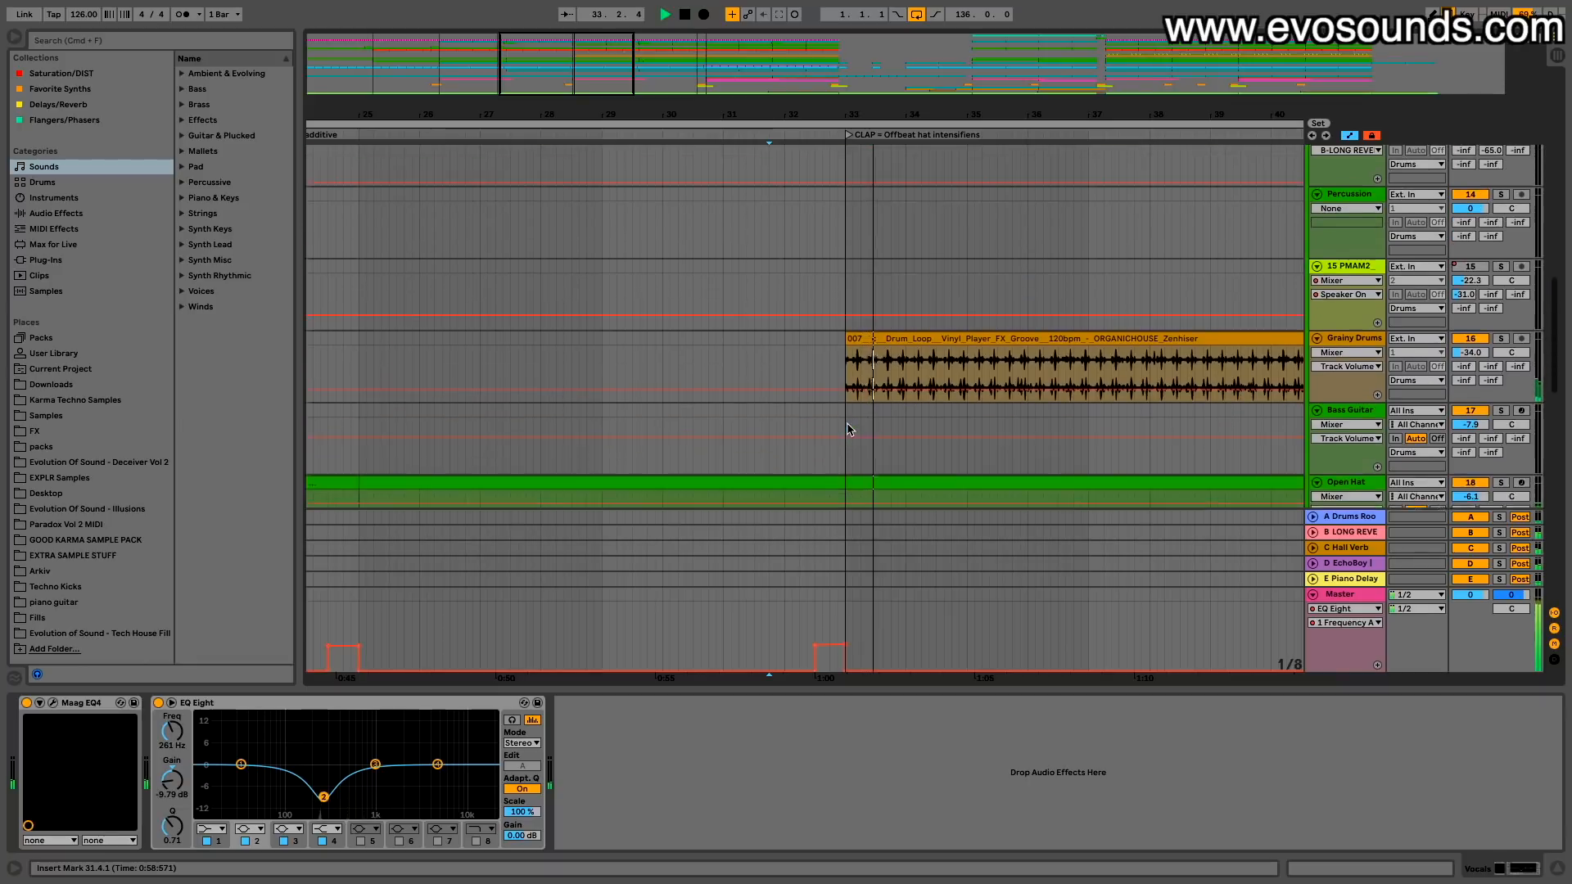
scroll(849, 427, "down", 10)
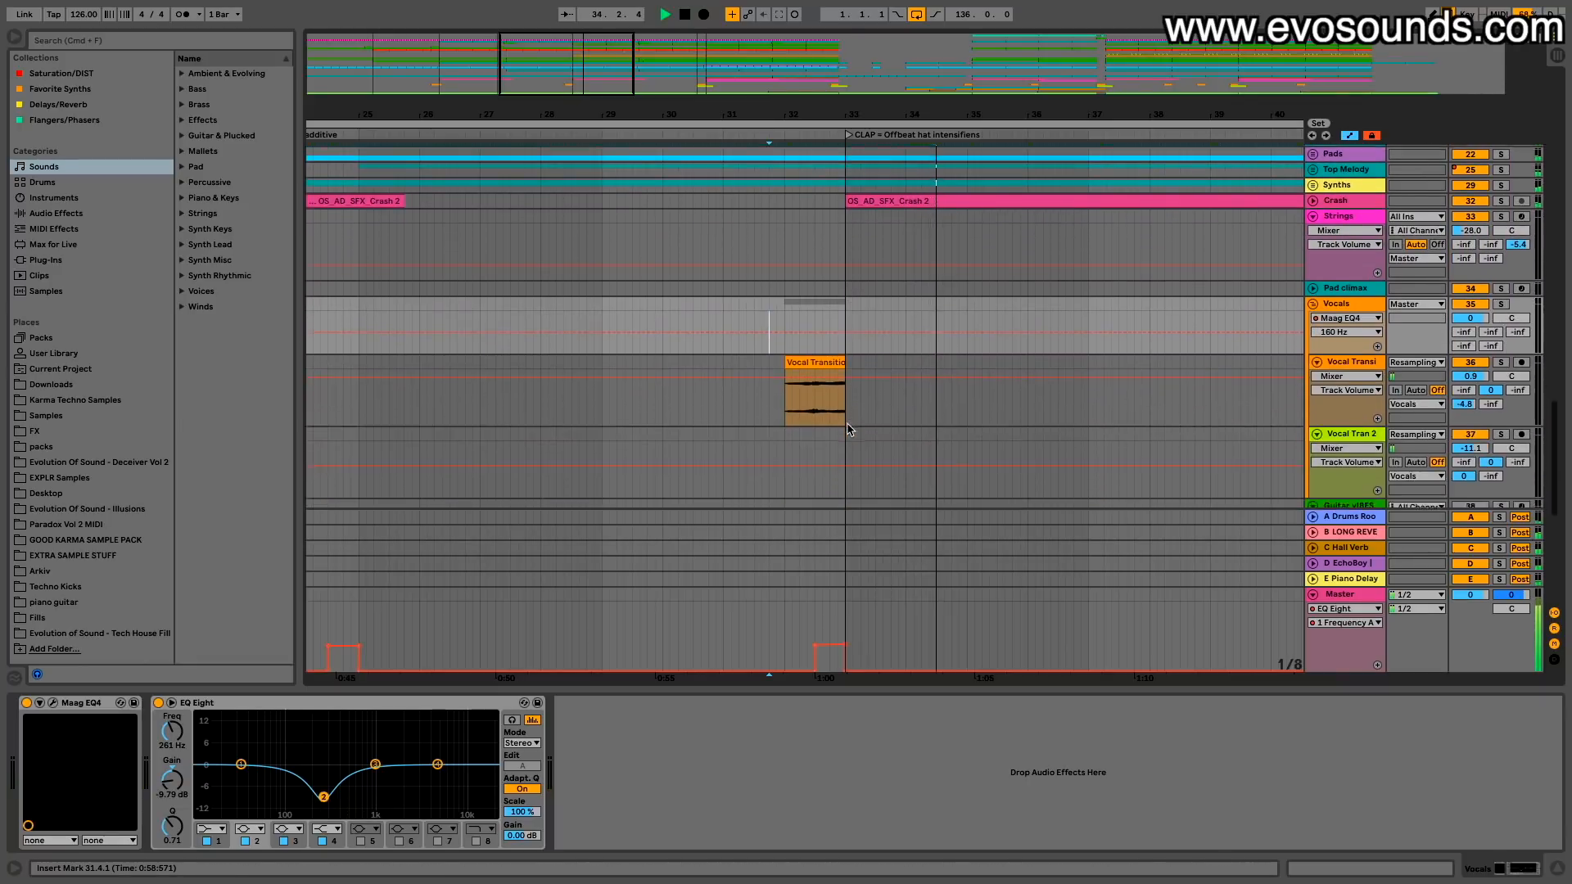
scroll(849, 429, "up", 2)
Step: Add an audio track below 21 Piano V2 and set its input to Resampling
left_click_drag(709, 115, 737, 58)
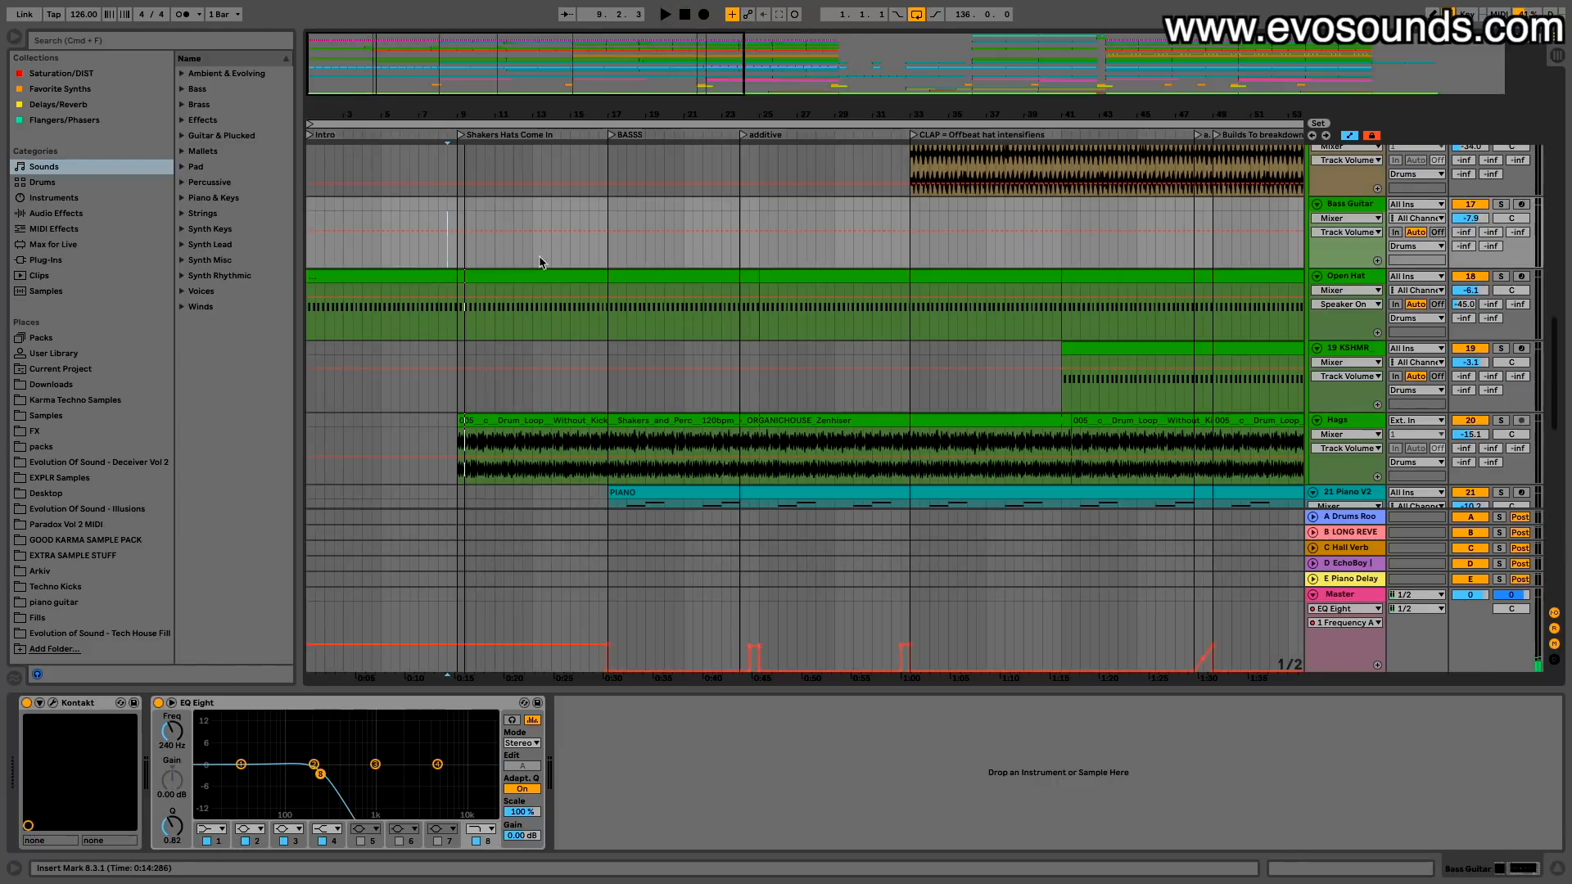
scroll(658, 348, "down", 5)
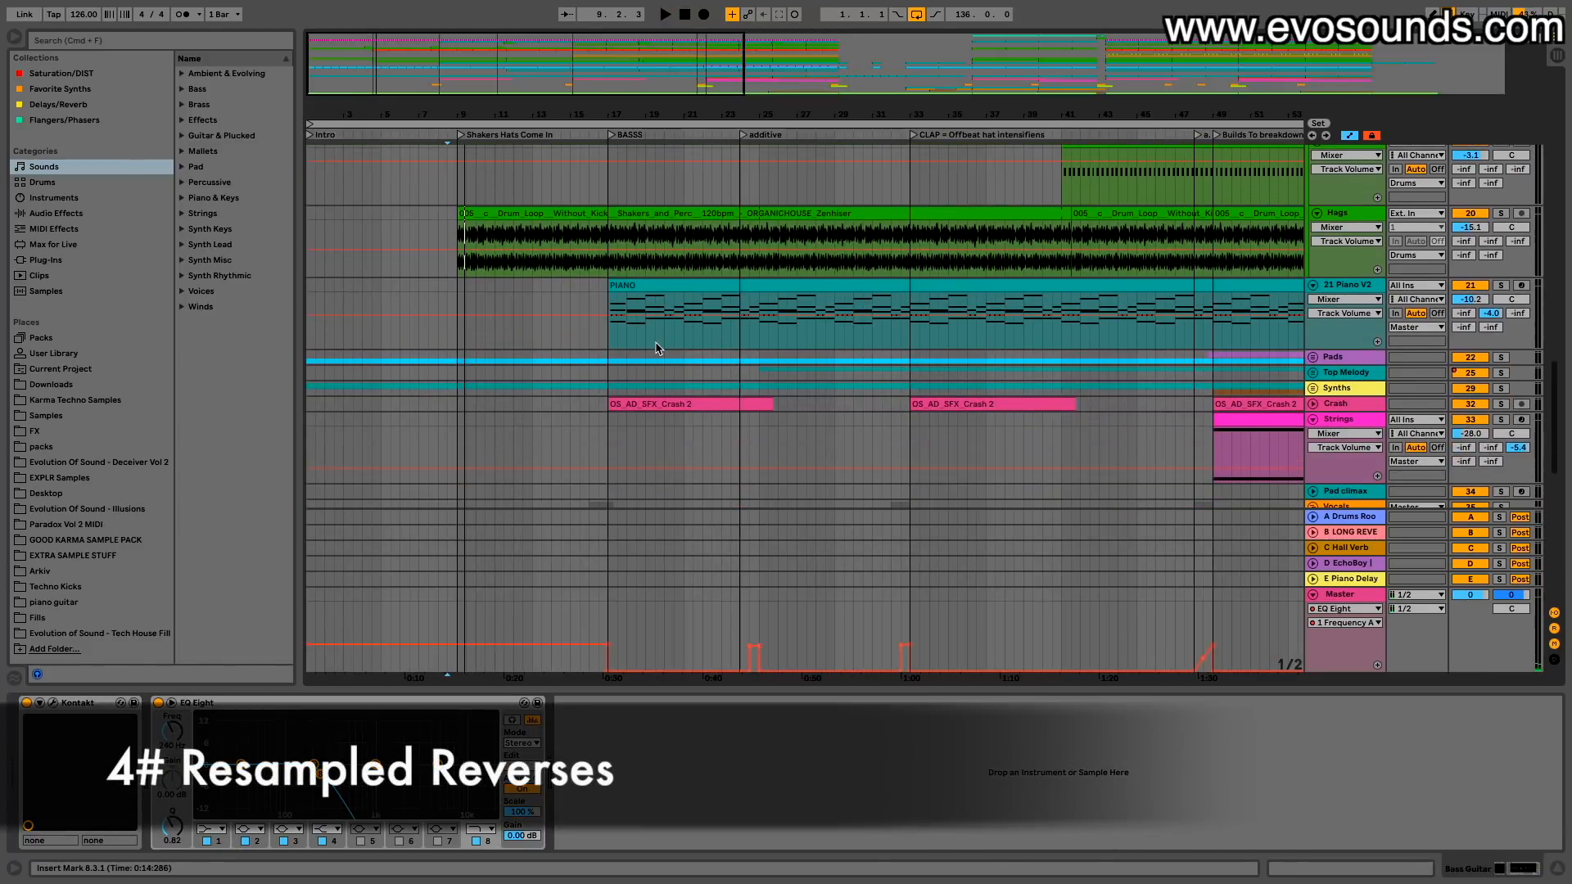
left_click_drag(417, 78, 418, 120)
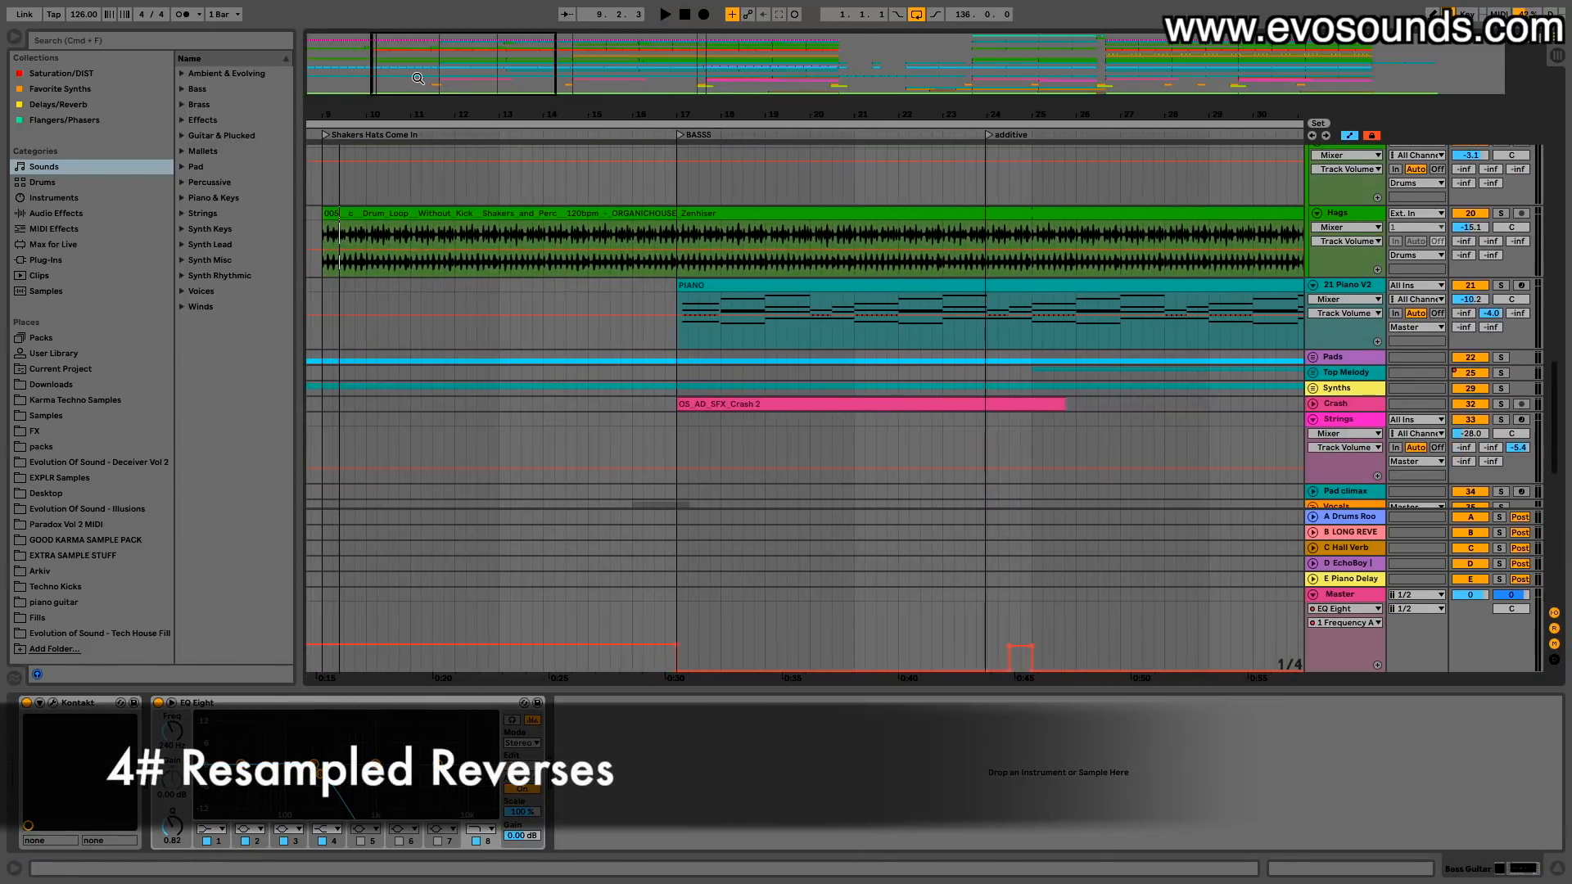
left_click(759, 282)
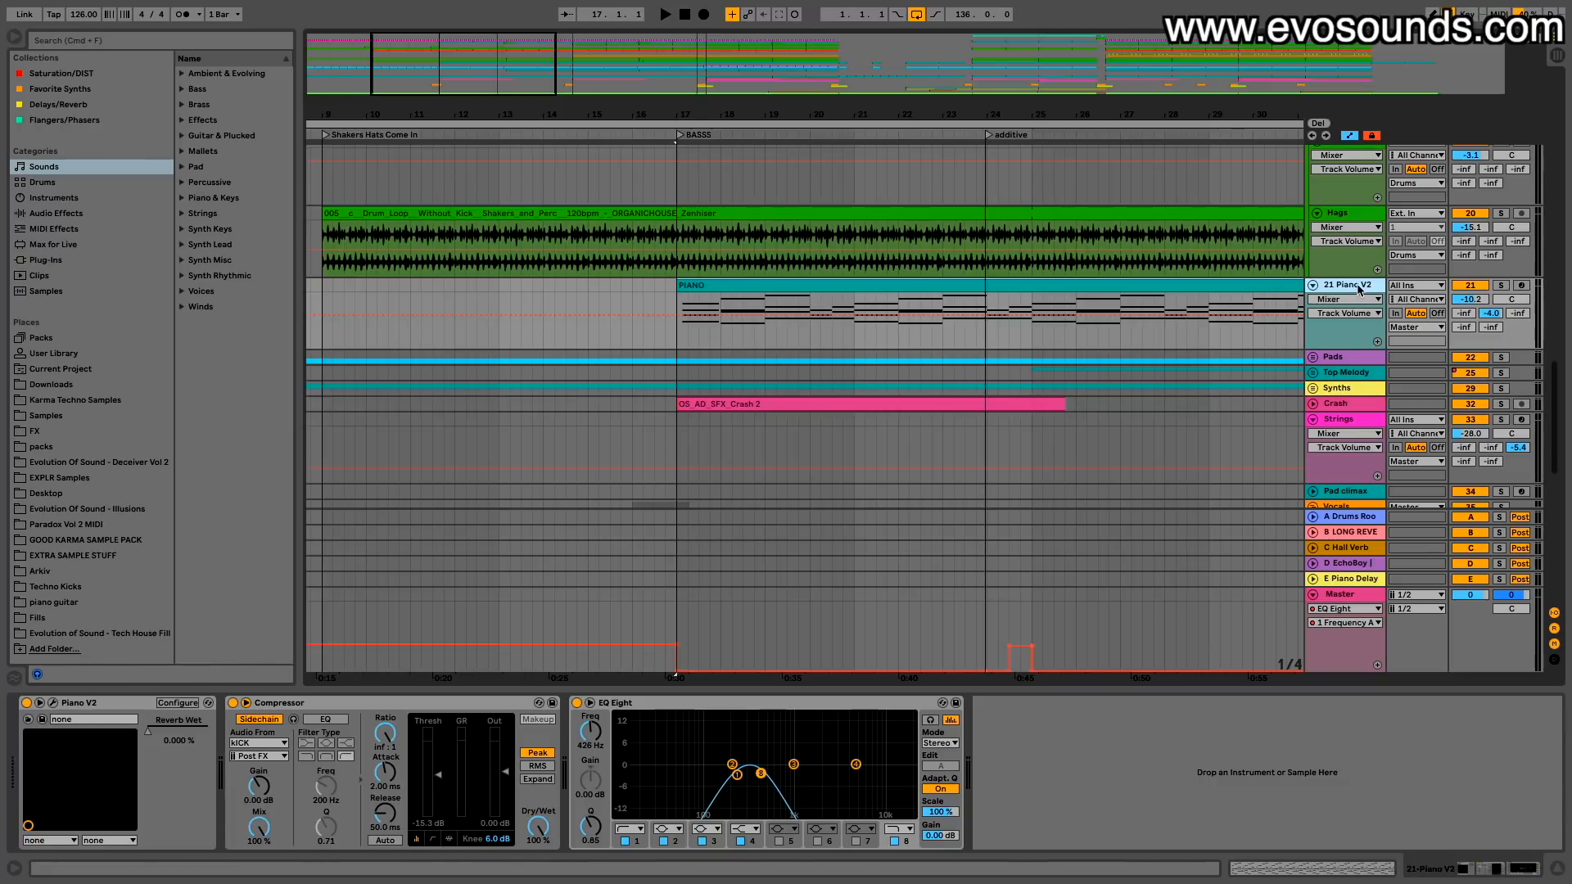
key("super+t")
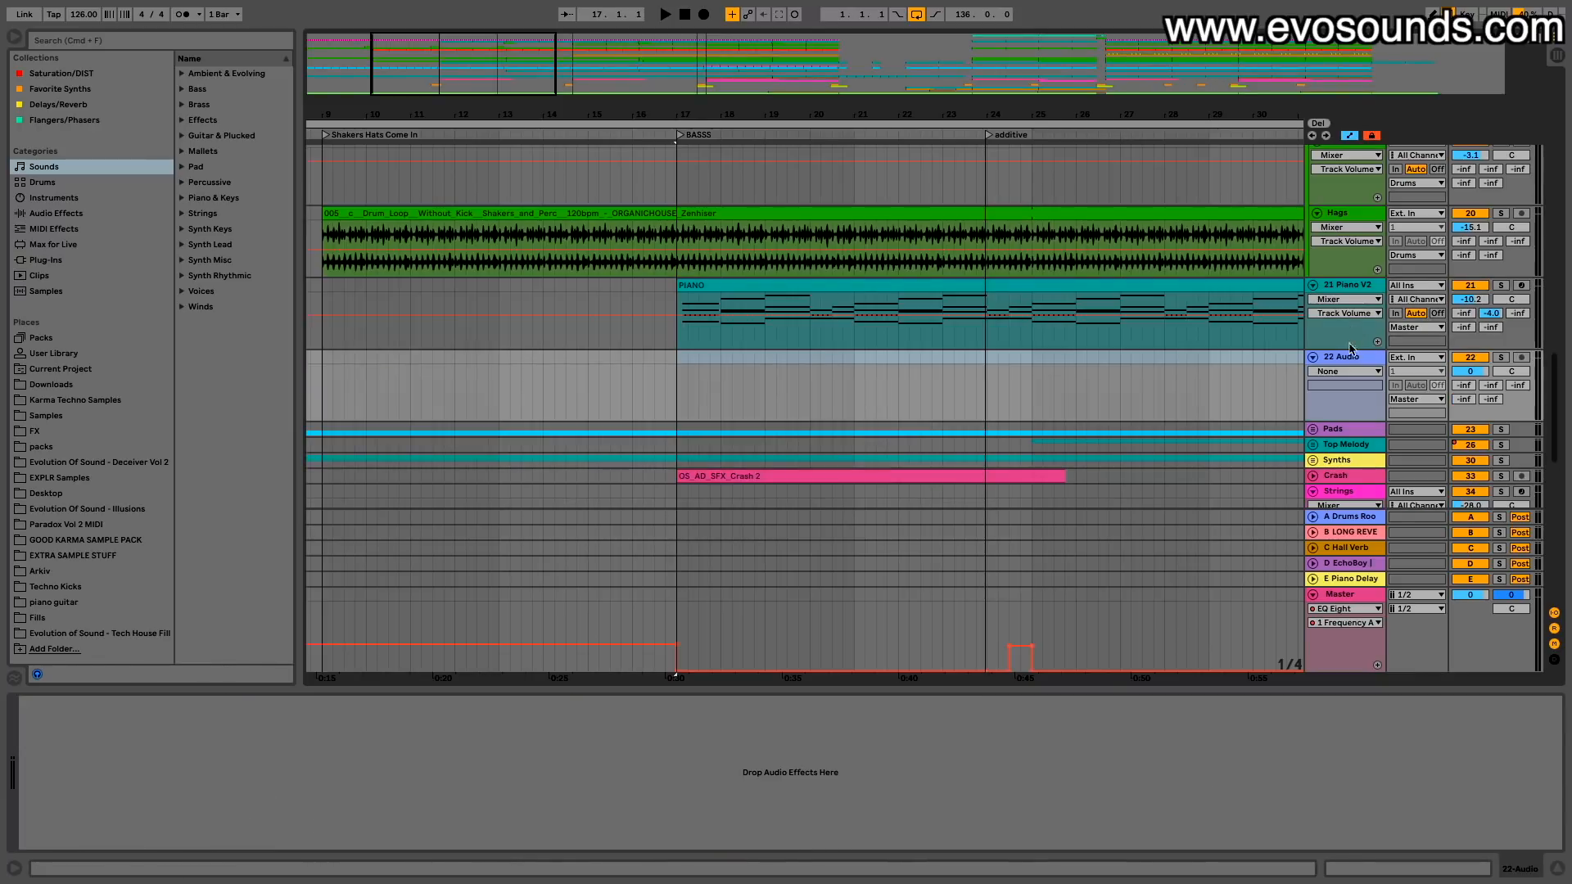
left_click(1422, 360)
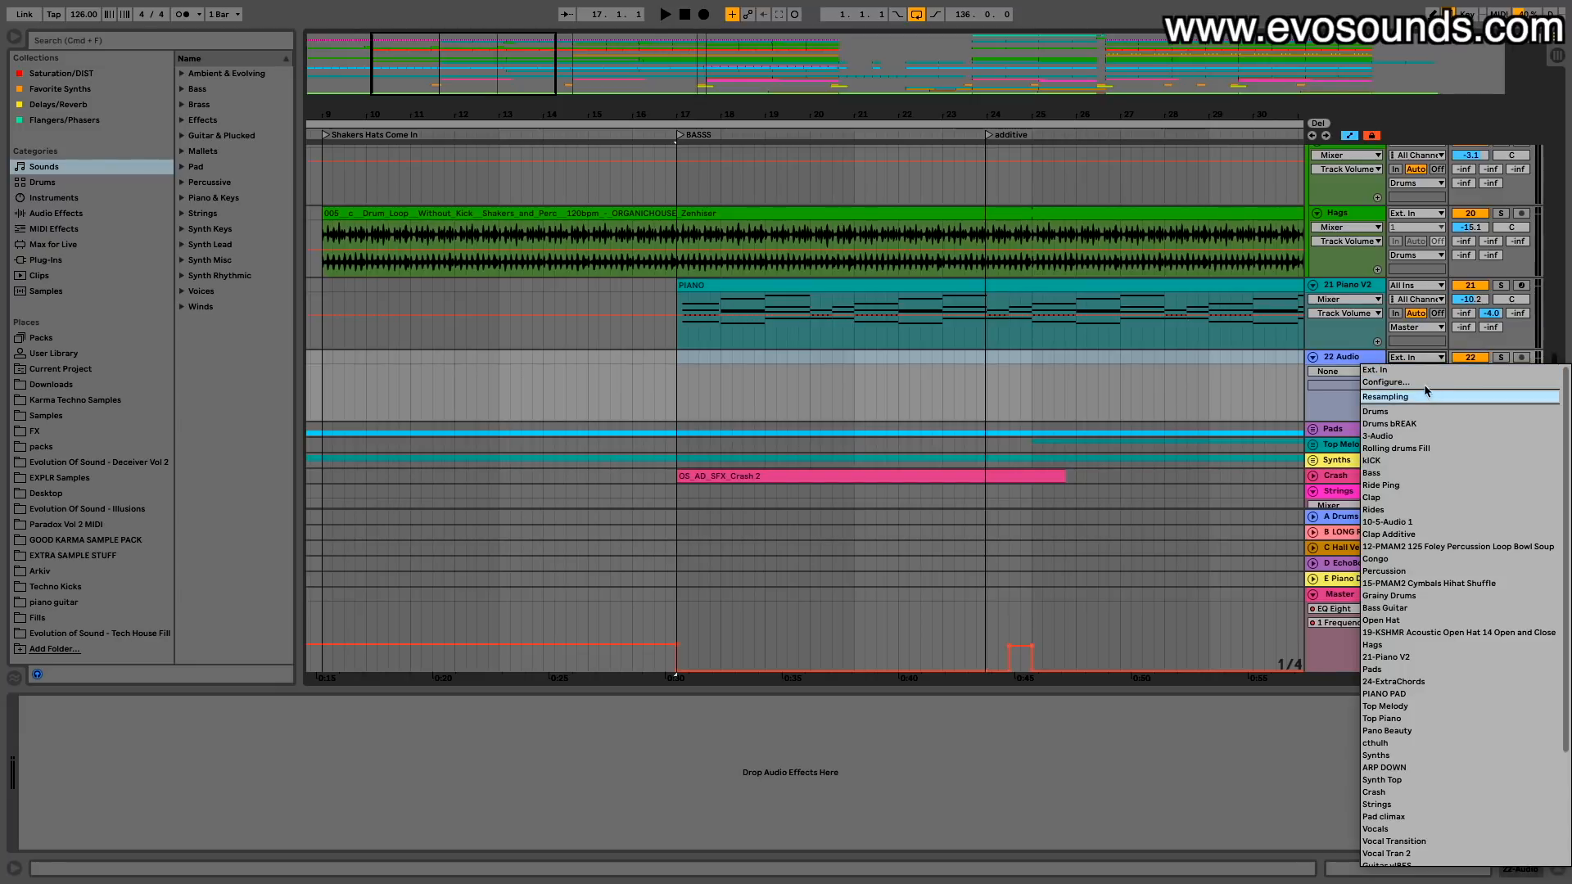
left_click(1426, 397)
Step: Select the part of the PIANO clip from bar 17 to bar 25 on the 21 Piano V2 track
left_click(993, 282)
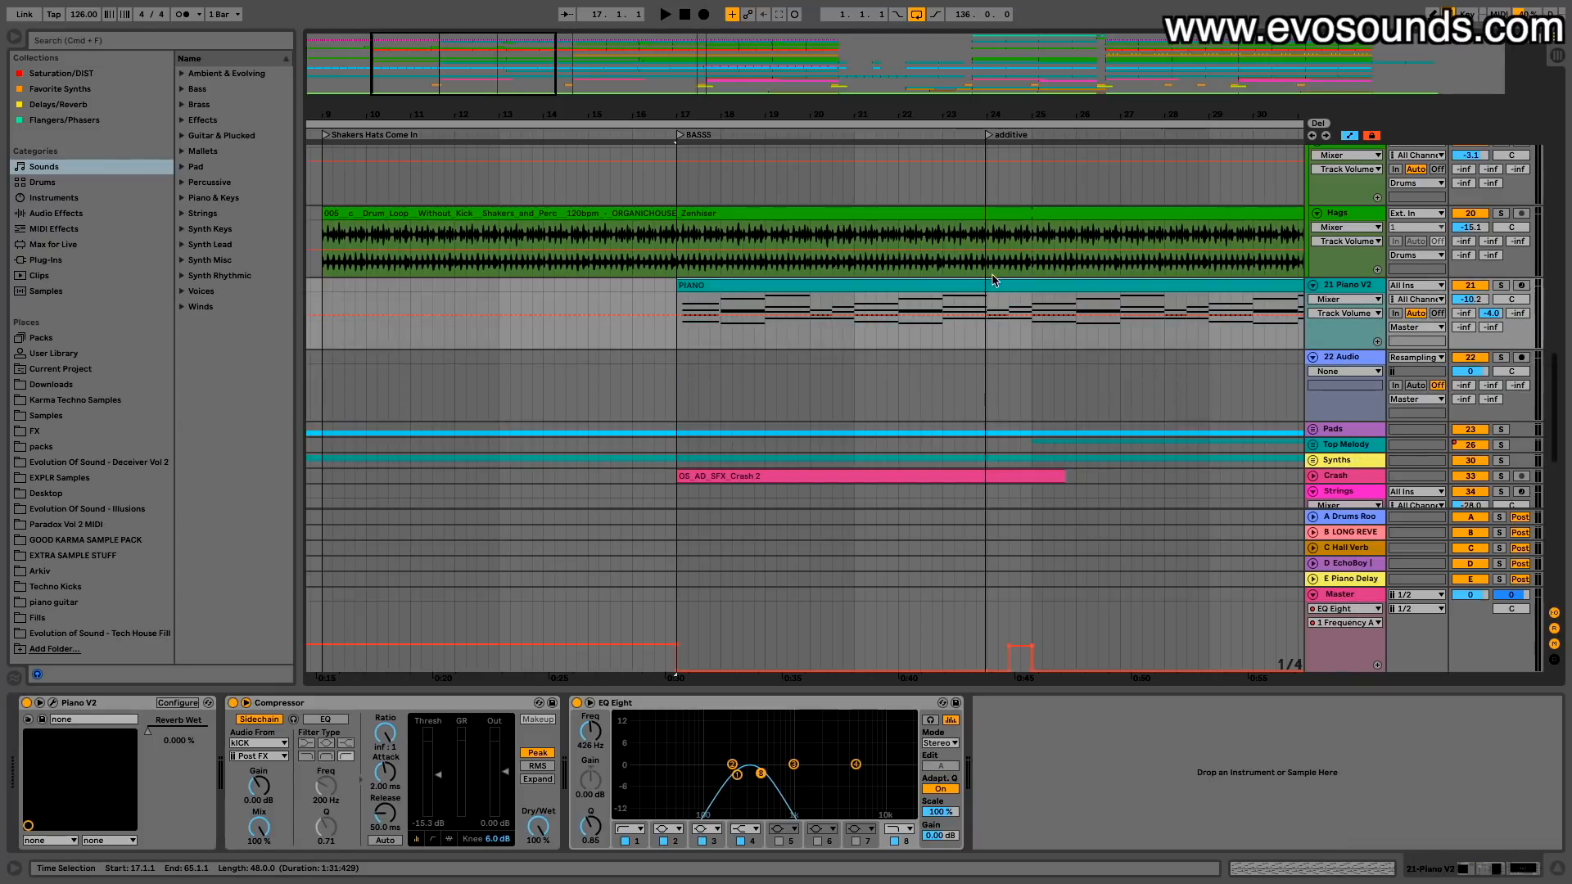
scroll(815, 318, "right", 5)
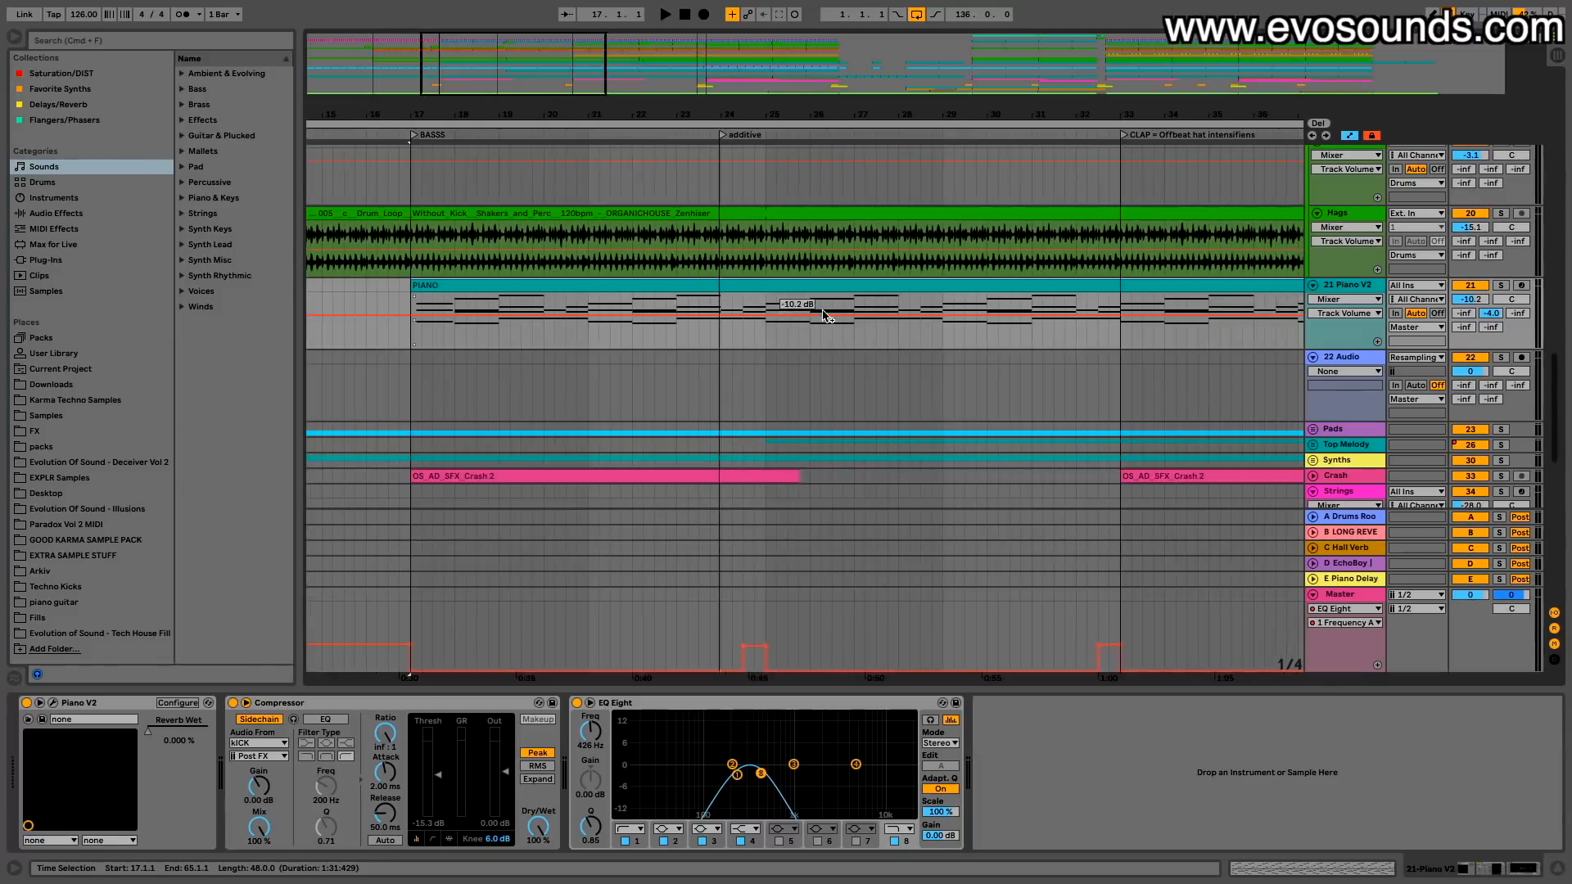
scroll(823, 318, "left", 10)
scroll(823, 317, "down", 5)
scroll(823, 318, "left", 1)
scroll(819, 307, "up", 4)
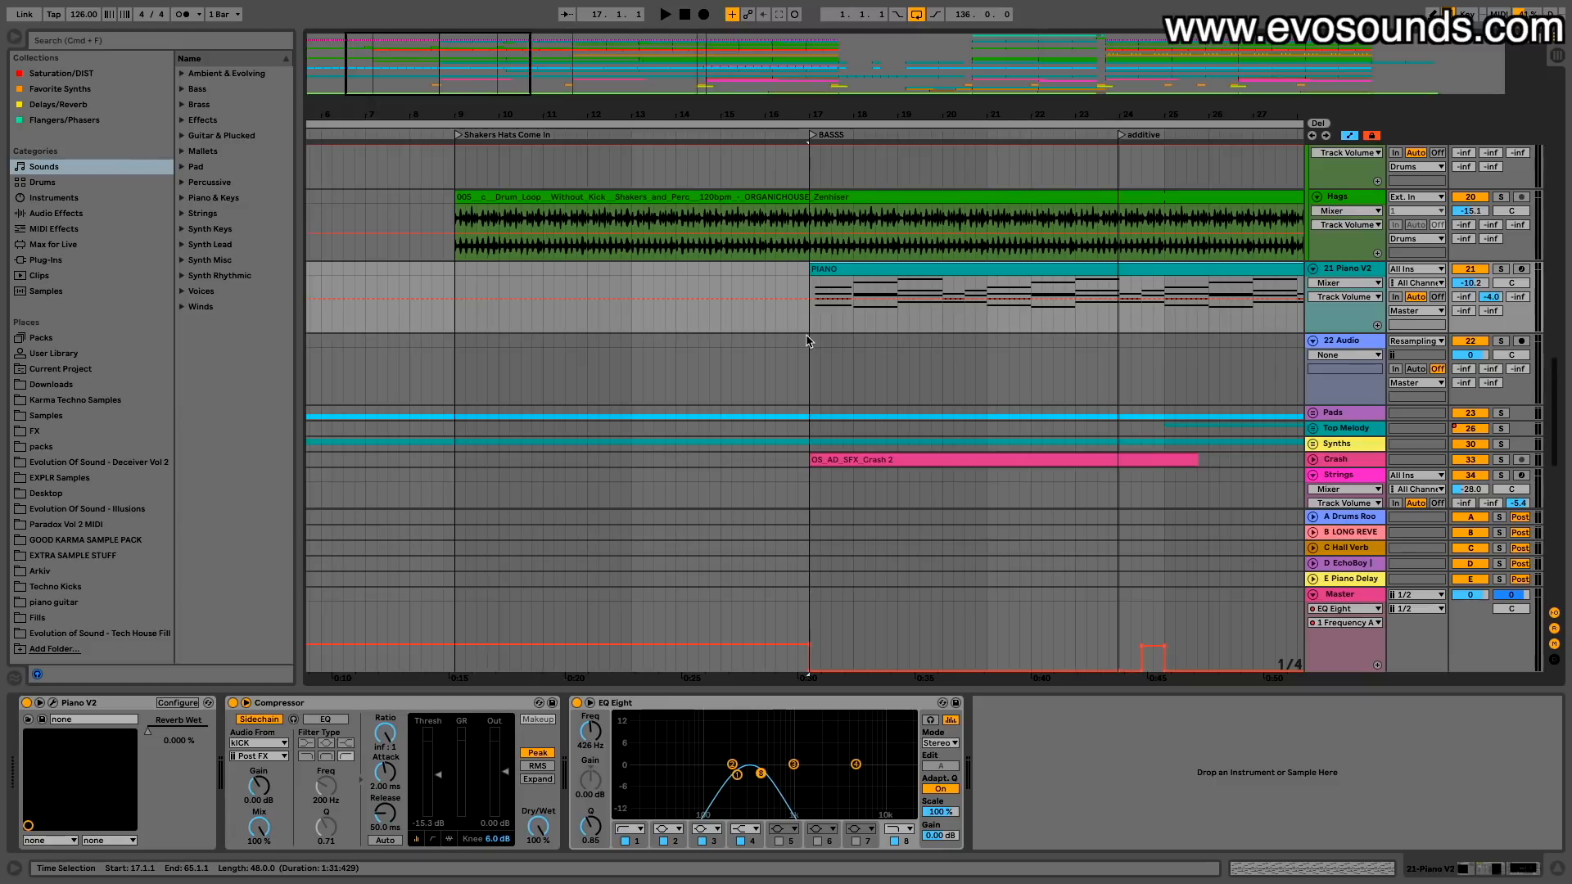
left_click_drag(813, 321, 1121, 274)
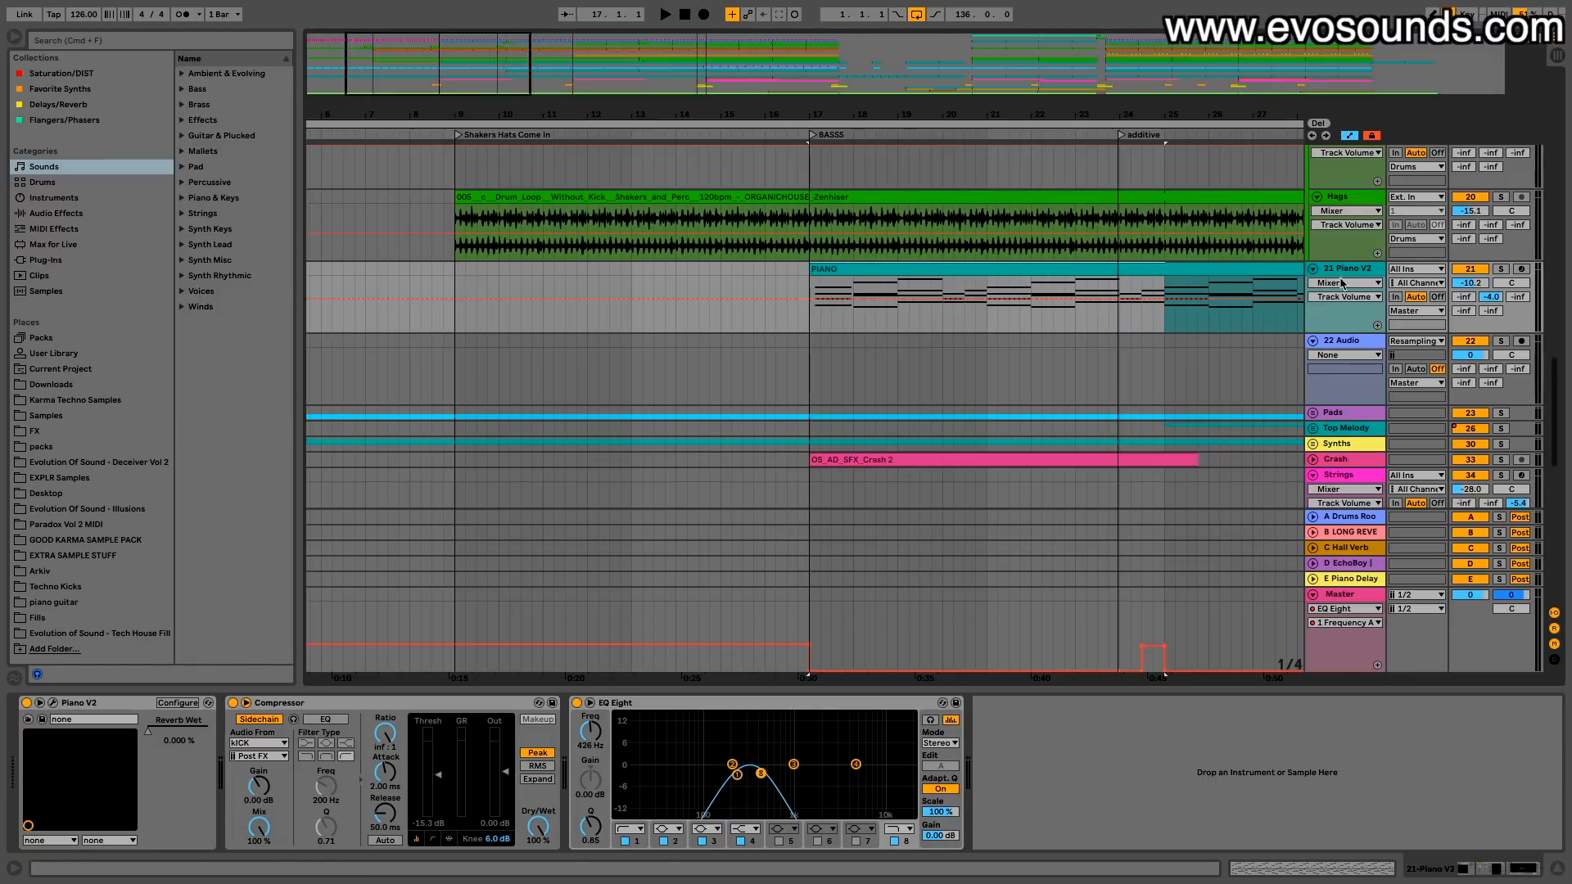
left_click_drag(521, 59, 502, 59)
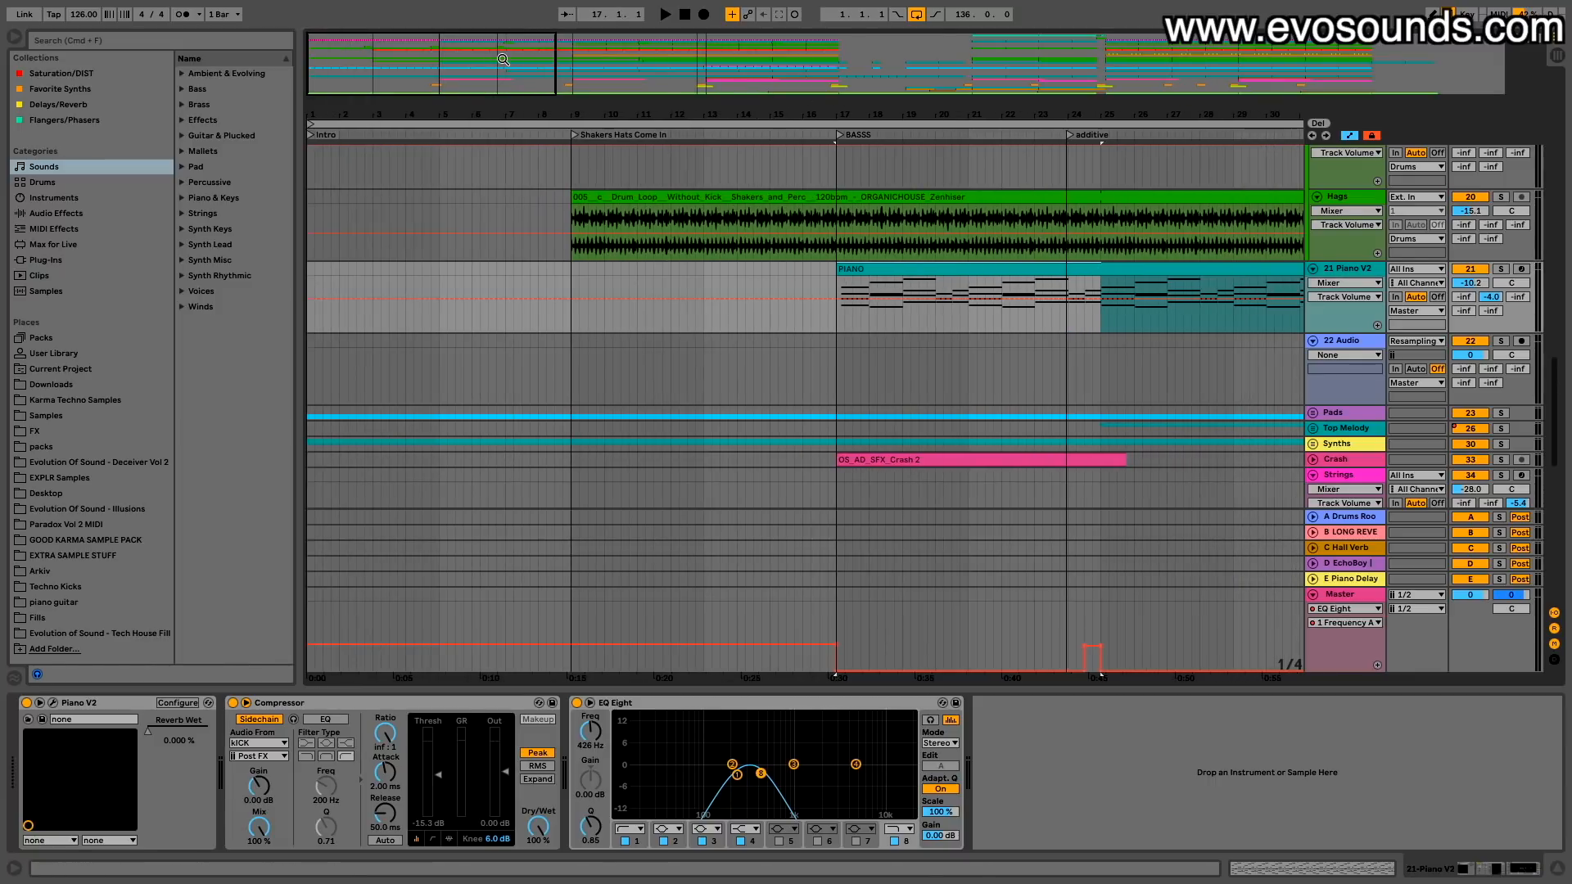
left_click_drag(504, 59, 506, 60)
Step: Solo the 21 Piano V2 track and open its PIANO clip in an enlarged note editor
left_click(1504, 268)
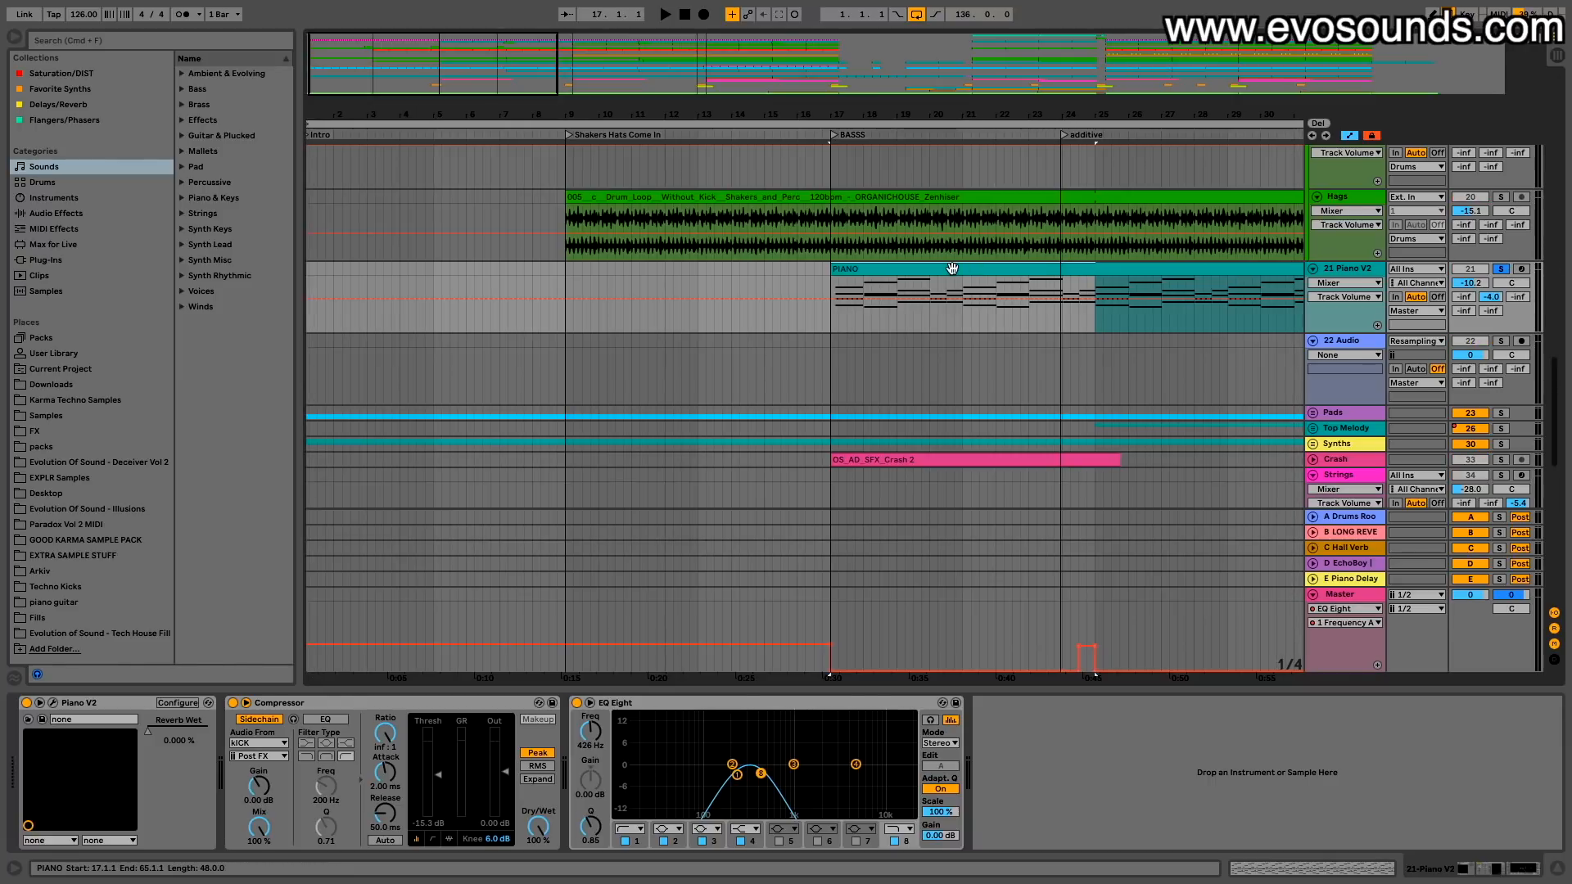
double_click(950, 269)
left_click_drag(517, 697, 517, 482)
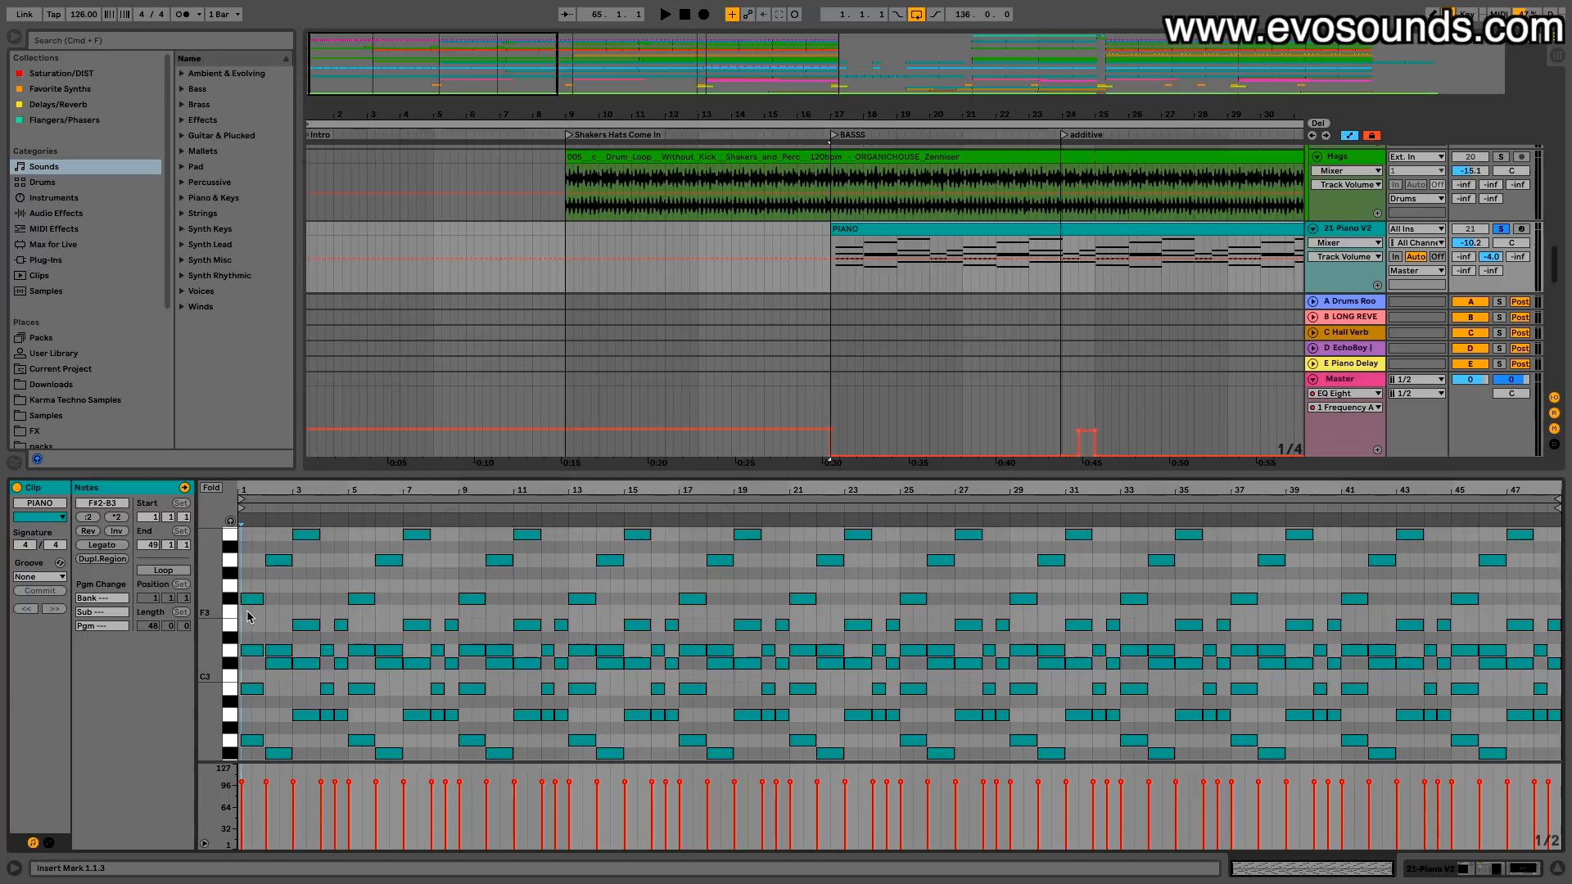
Step: Select the G2 to F#3 notes in the first bar of the PIANO clip
scroll(257, 630, "up", 5)
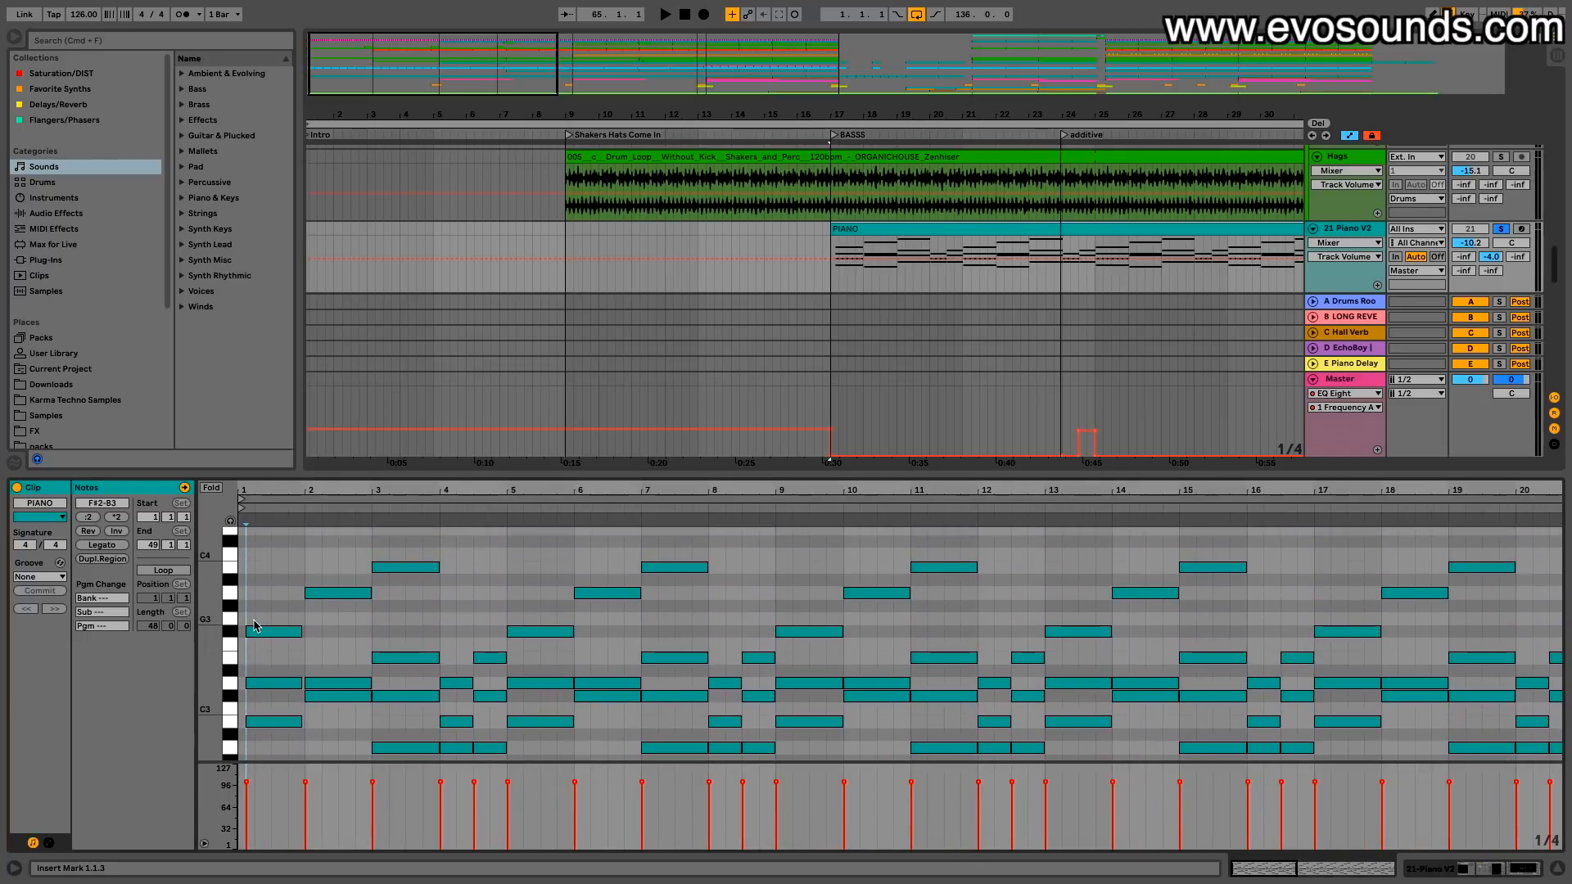
scroll(257, 630, "down", 5)
scroll(271, 668, "up", 4)
left_click_drag(276, 744, 239, 595)
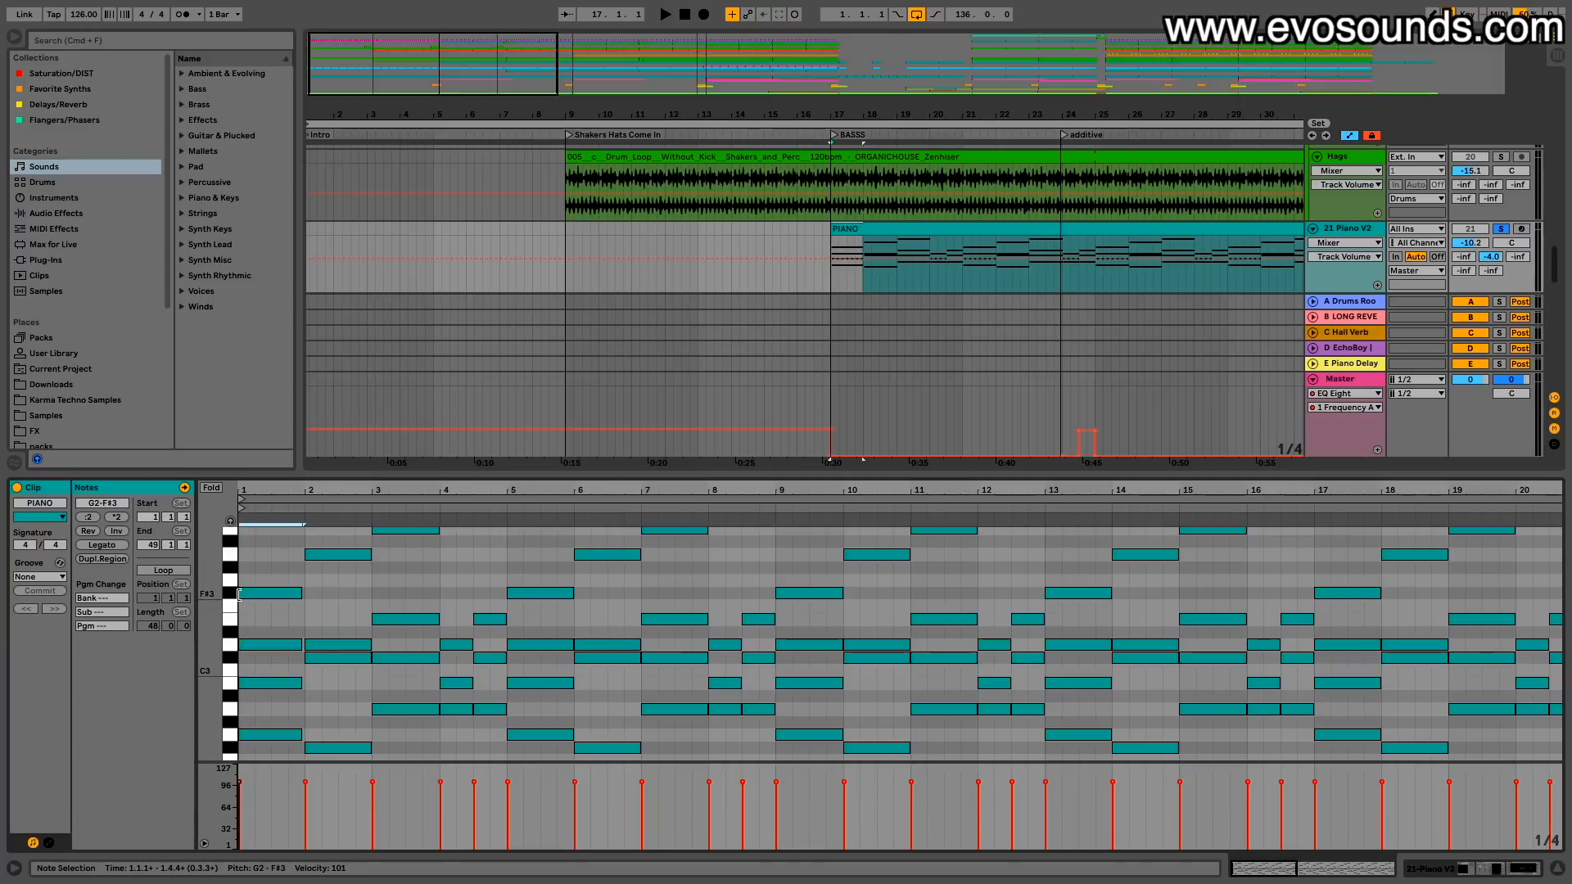
Step: Play the first piano chord and delete the PIANO clip's section from bar 18 to bar 24 on the 21 Piano V2 track
left_click(1501, 232)
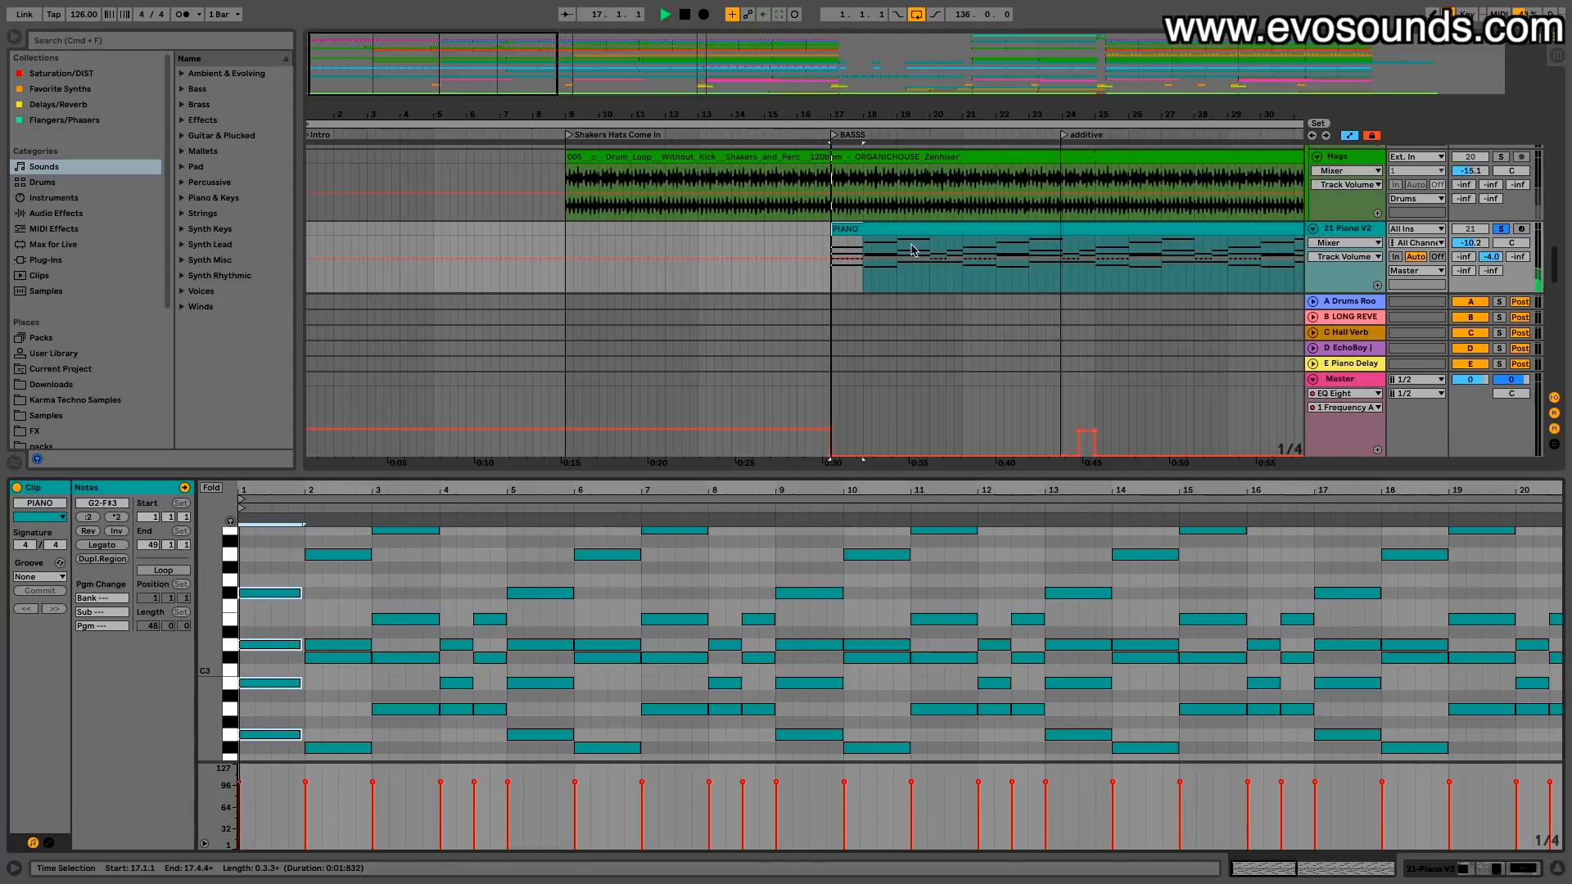
left_click_drag(864, 262, 1059, 231)
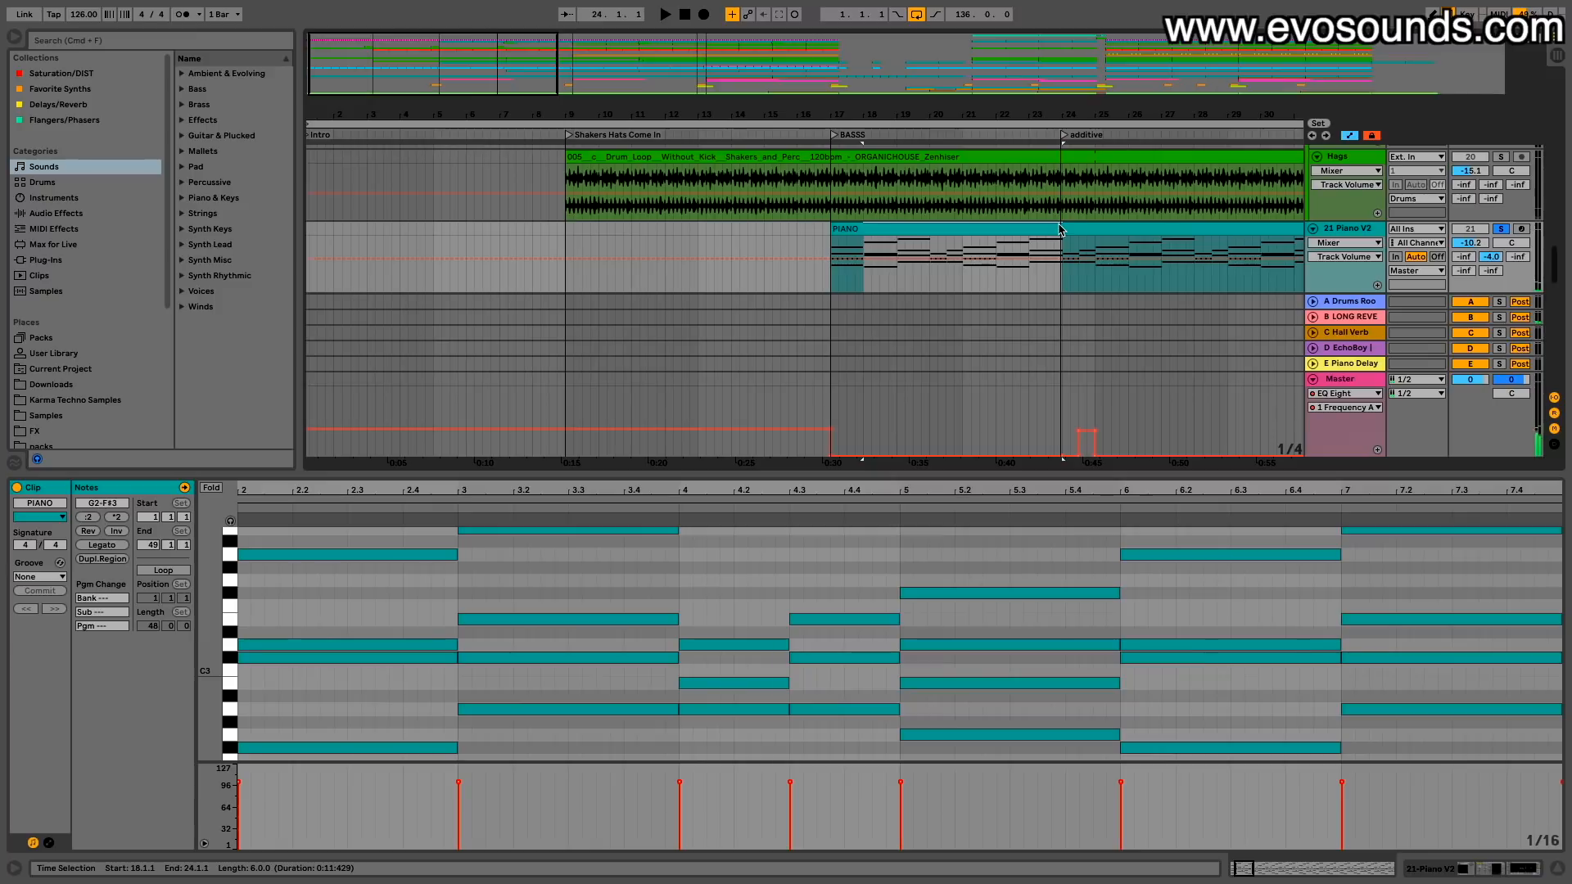
key("Delete")
scroll(1354, 239, "down", 1)
Step: Insert FabFilter Pro-R with the Cathedral 1 preset ahead of the Compressor on 21 Piano V2 and switch the Compressor off
left_click(1356, 225)
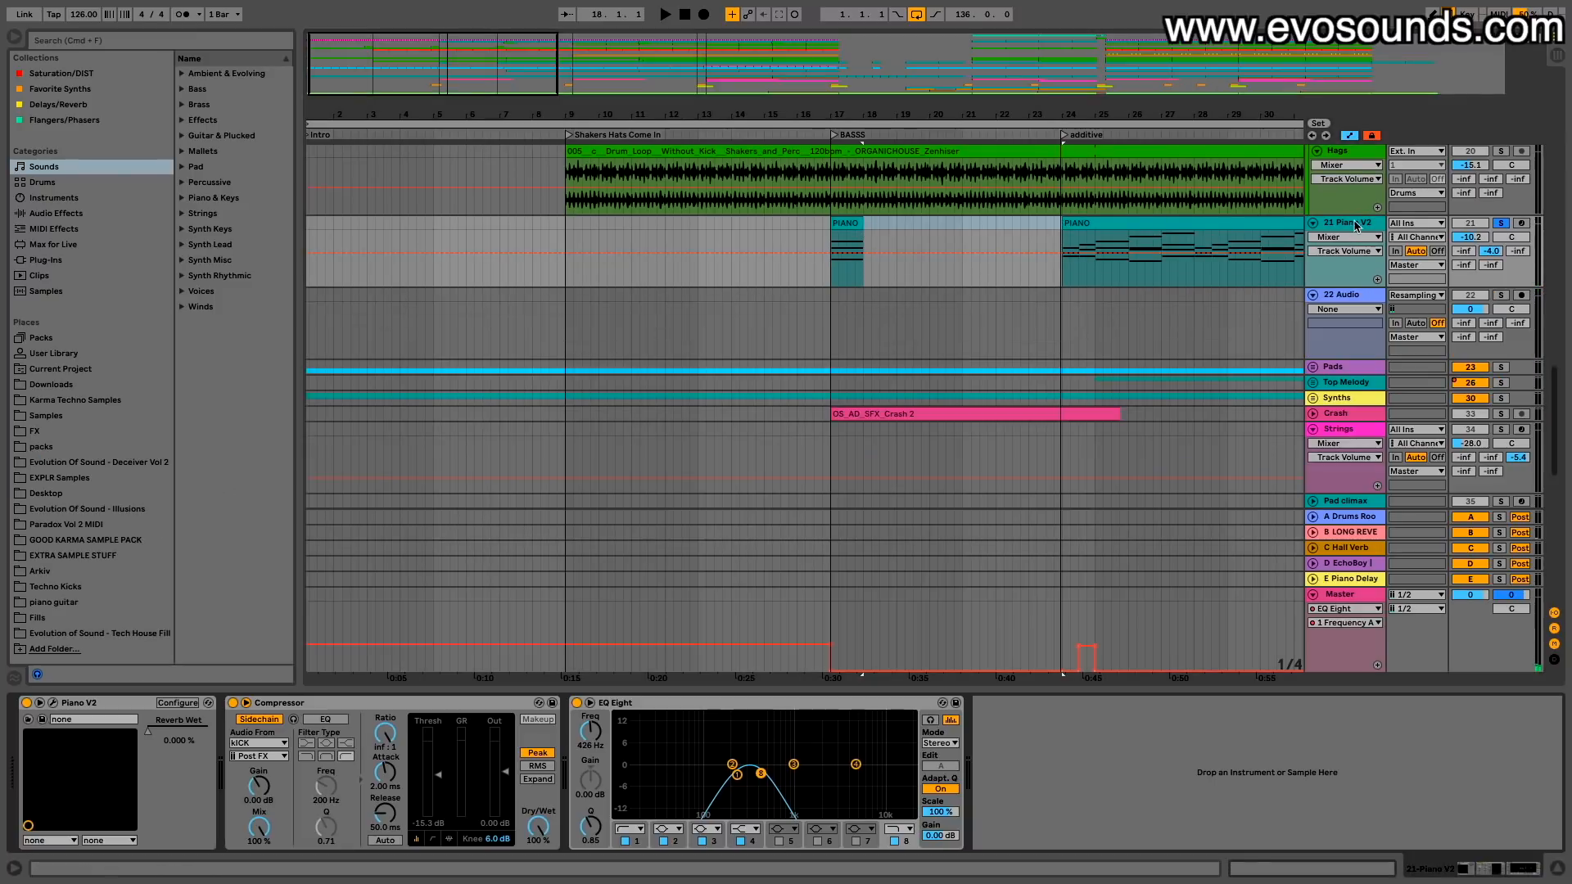
left_click(252, 41)
type("pro")
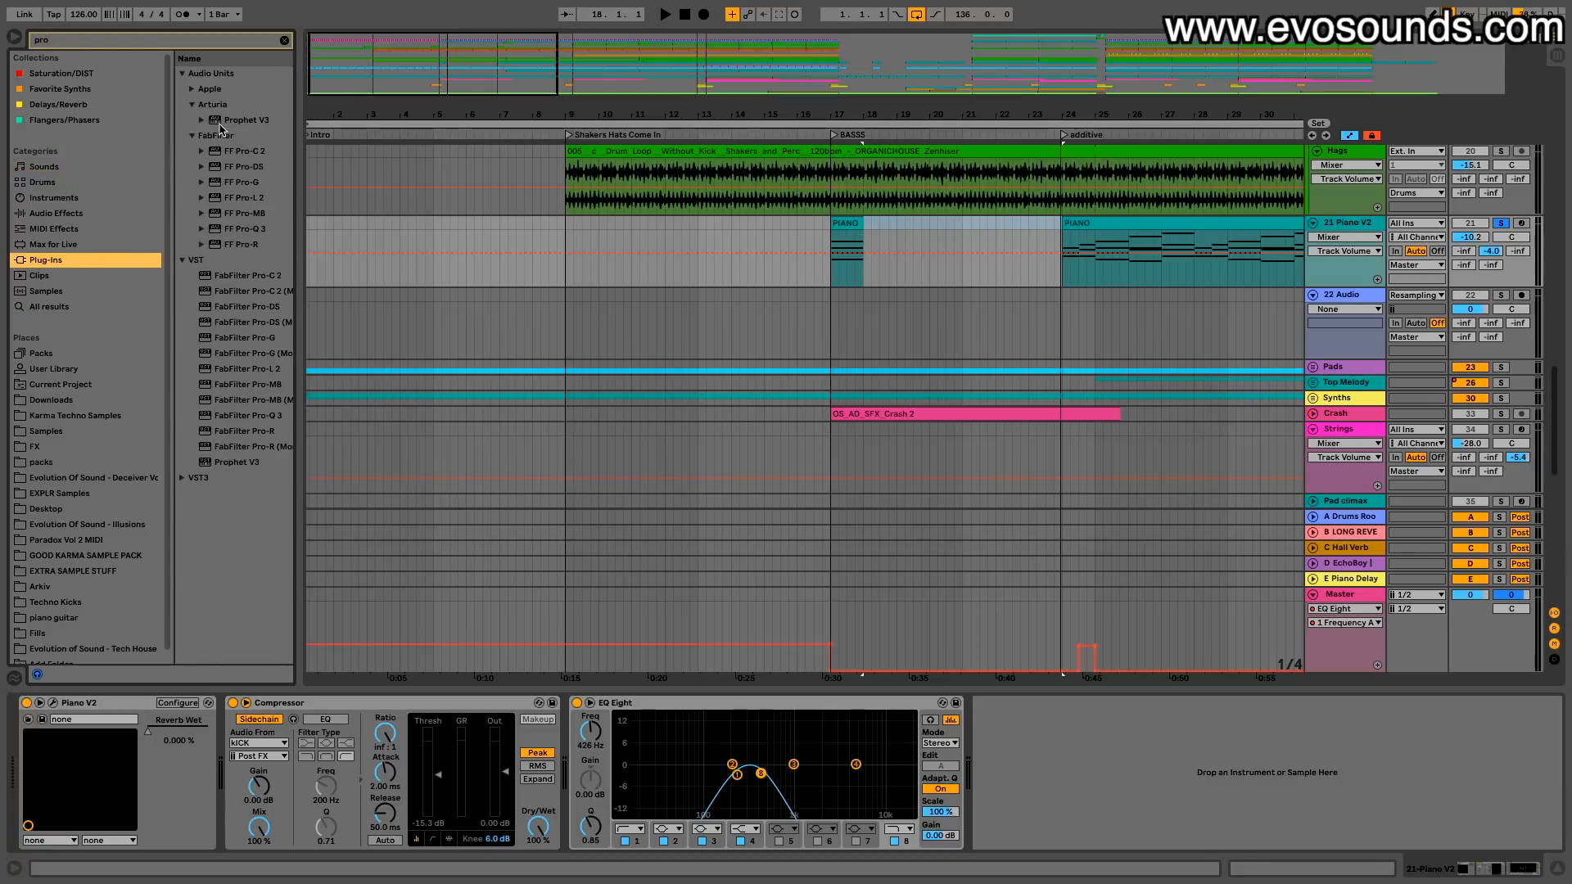
mouse_move(255, 430)
left_mouse_down()
mouse_move(248, 789)
mouse_move(312, 762)
left_mouse_up()
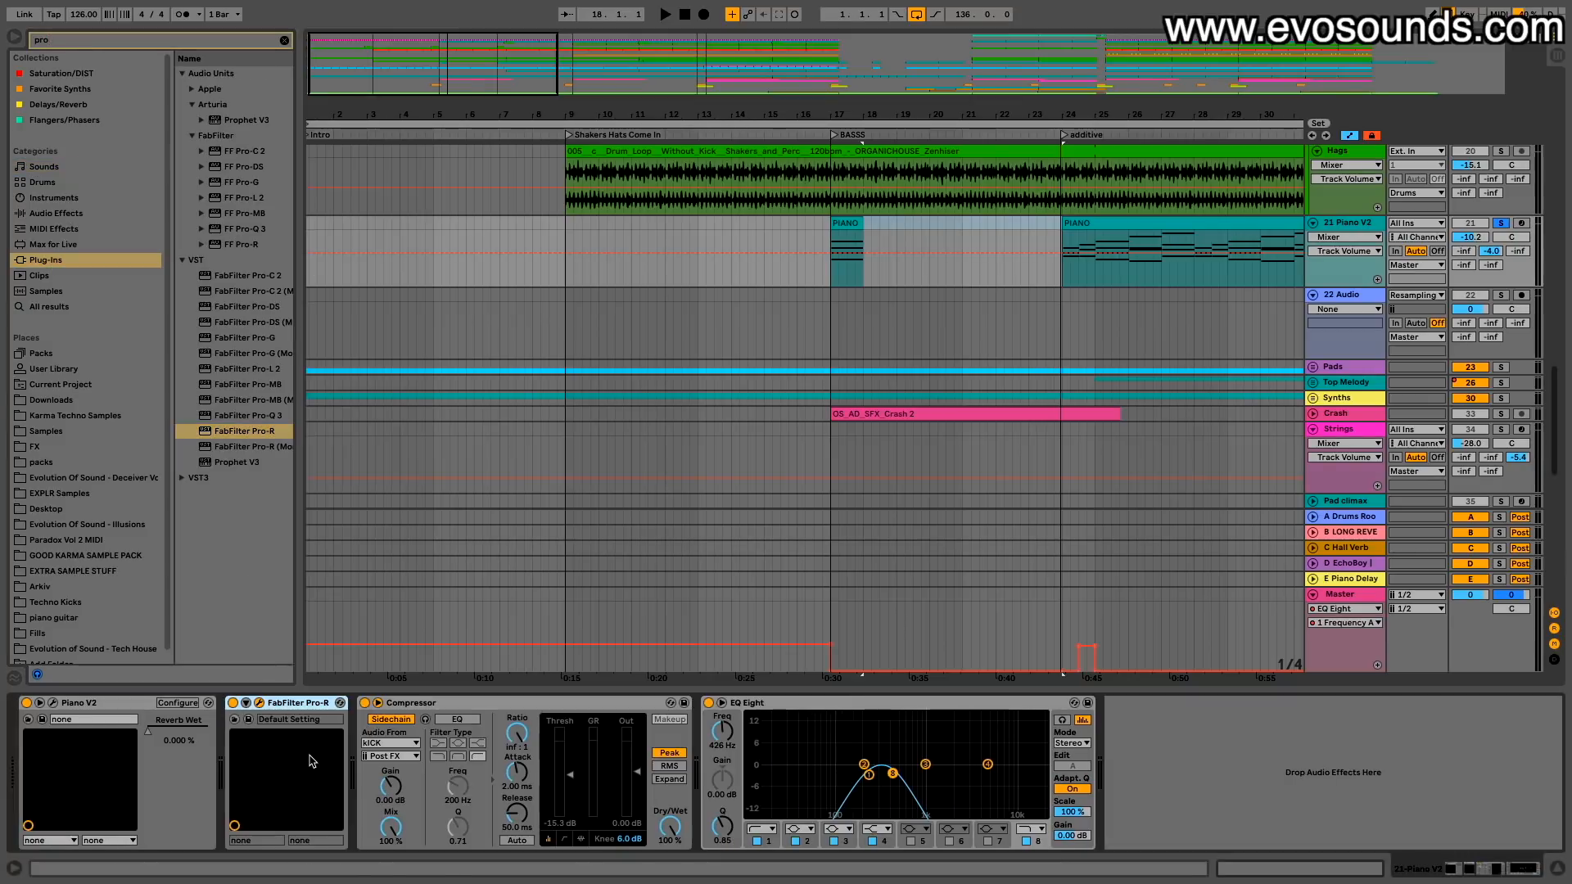
left_click(365, 703)
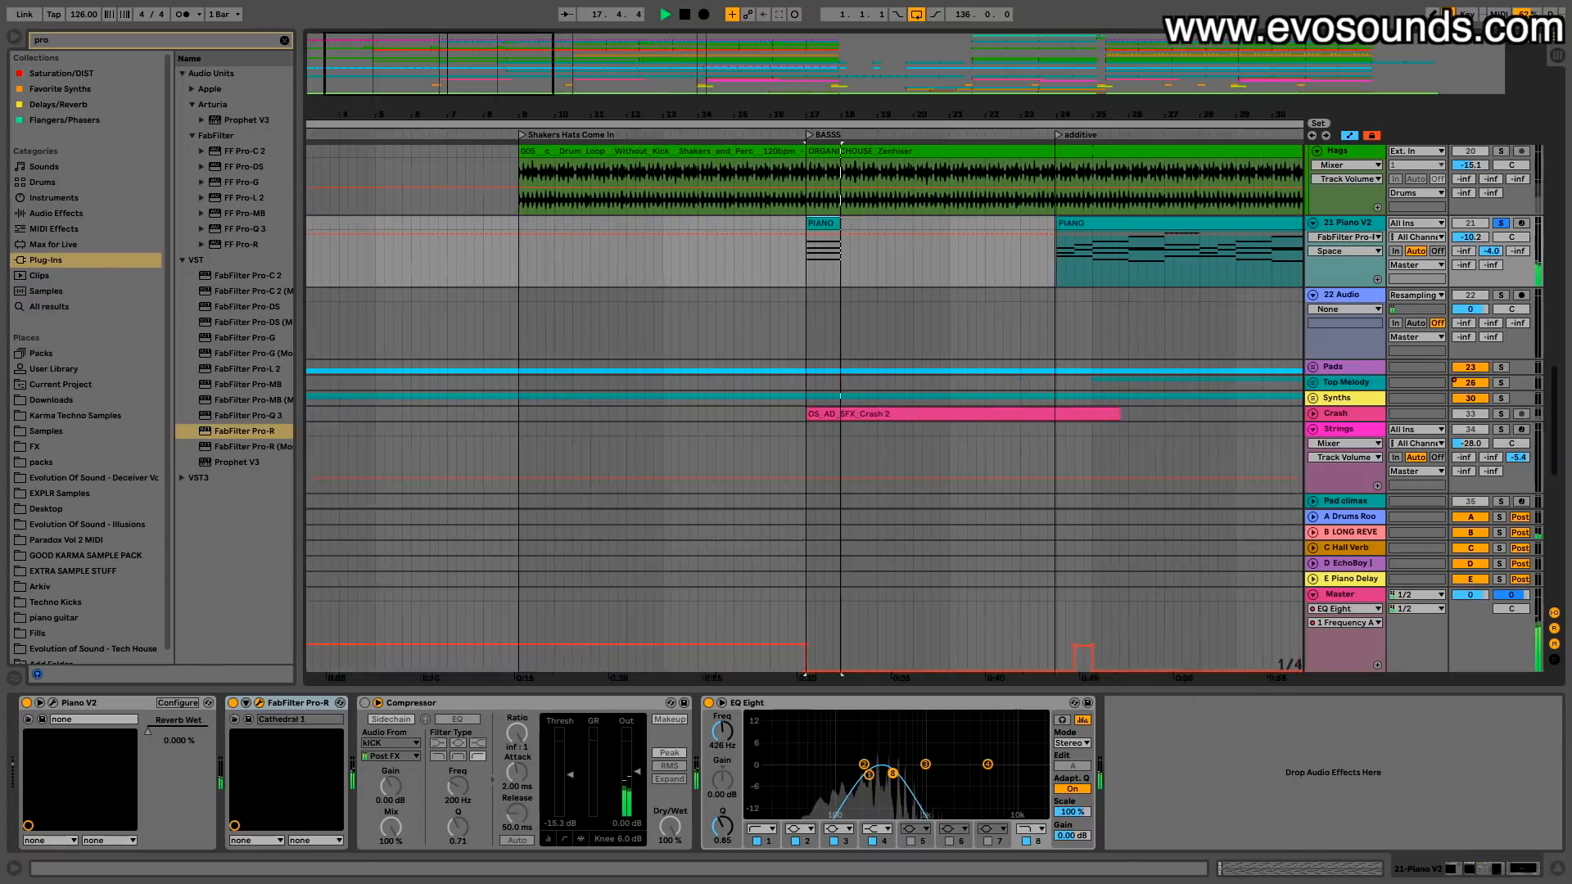
key("space")
Step: Arm the 22 Audio track with Resampling as its input and record the reverberated piano chord from bar 17 to about bar 22
scroll(840, 328, "up", 2)
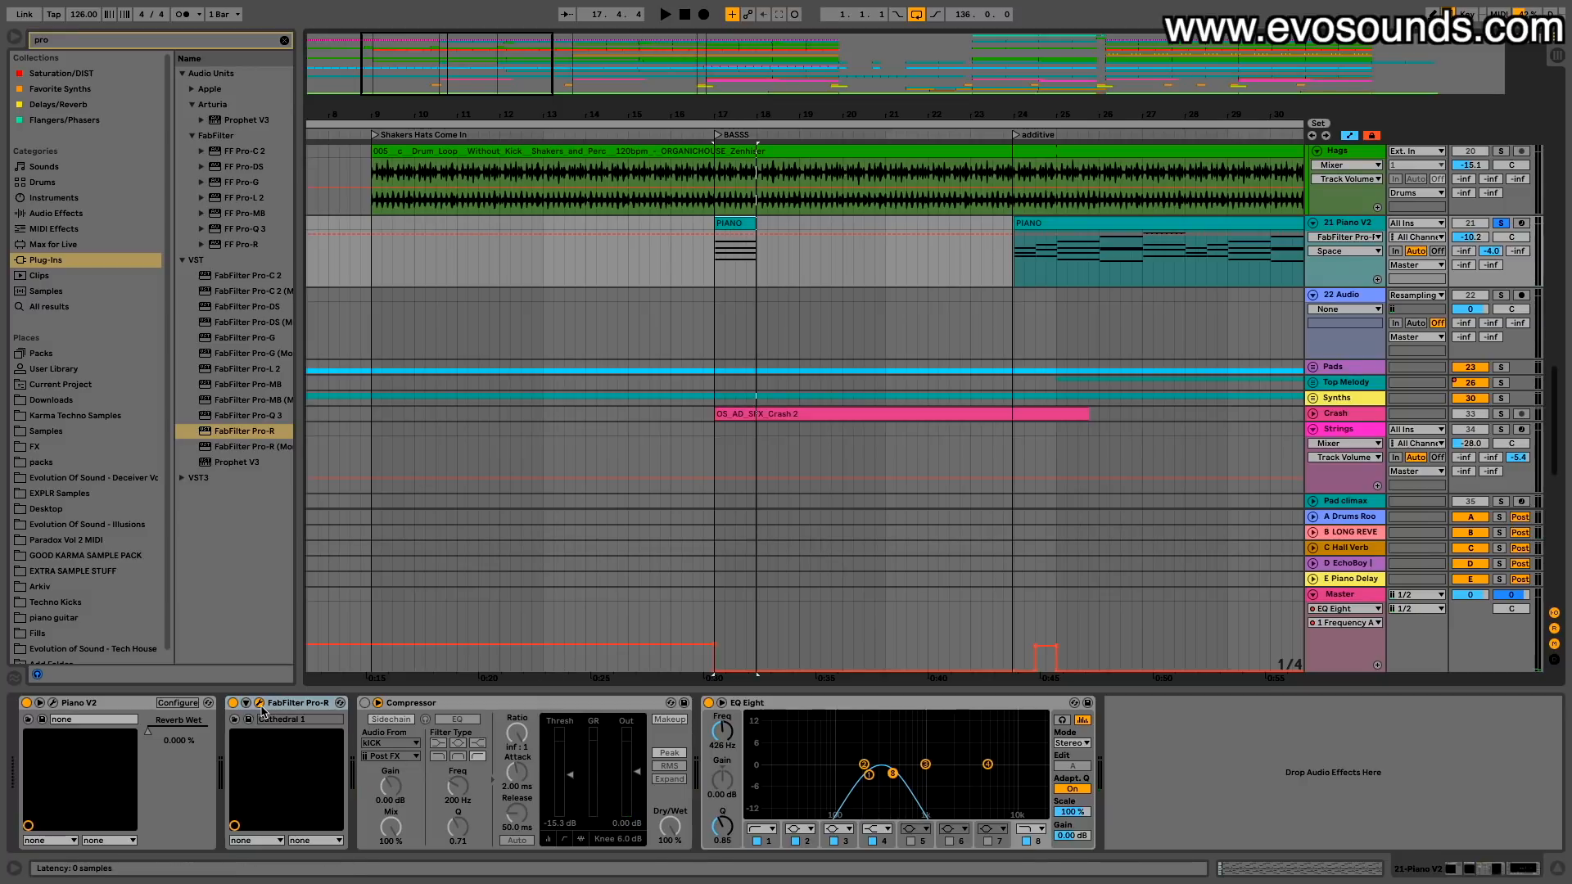
scroll(954, 311, "up", 1)
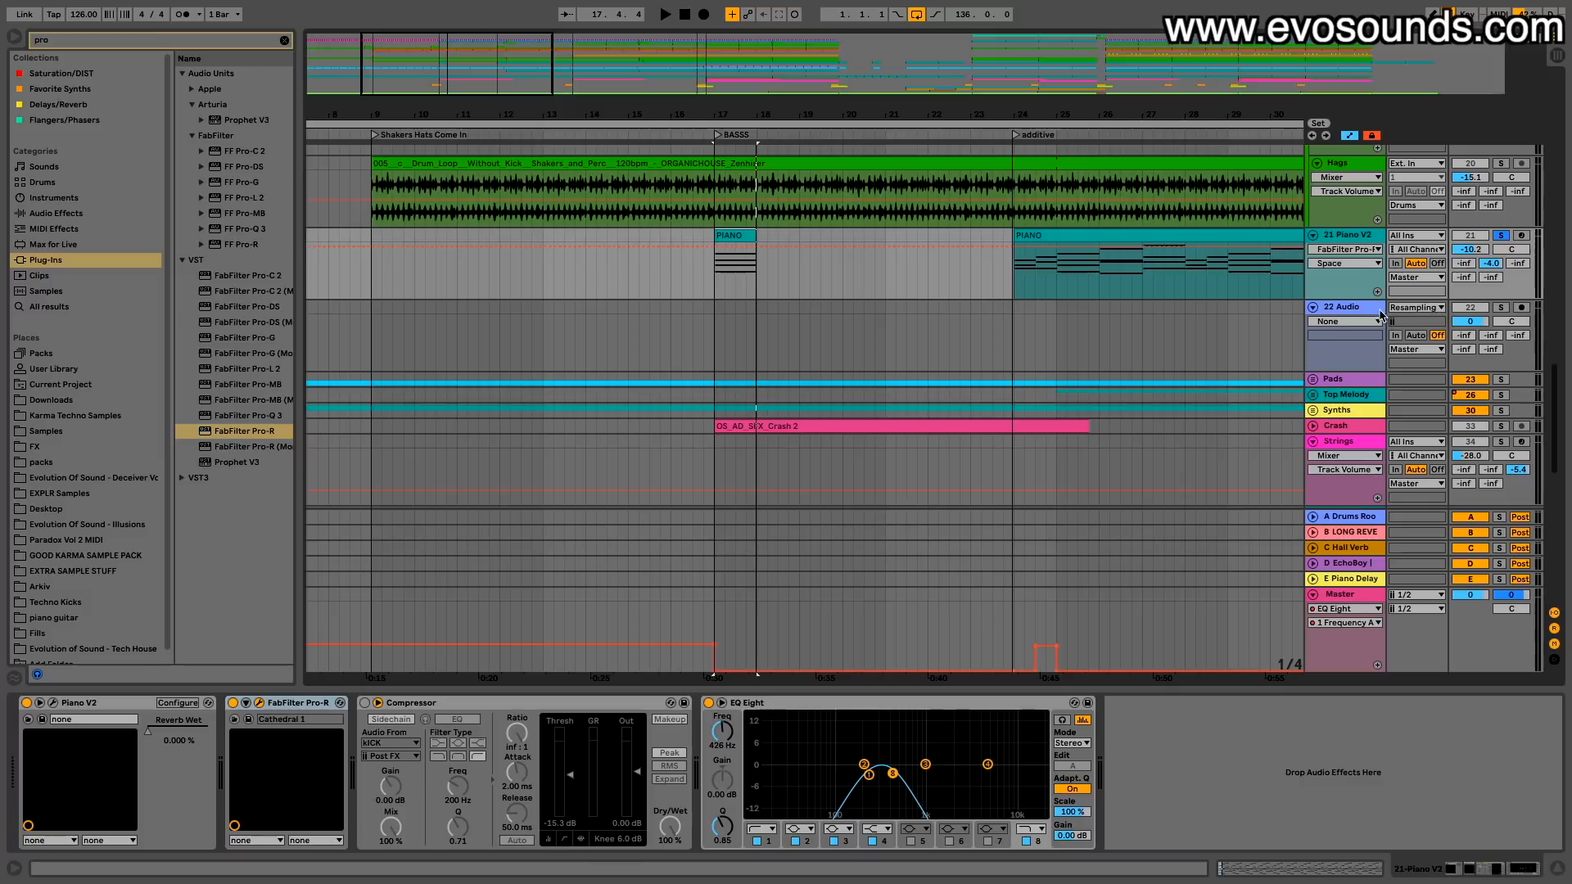
left_click(1490, 319)
left_click(737, 237)
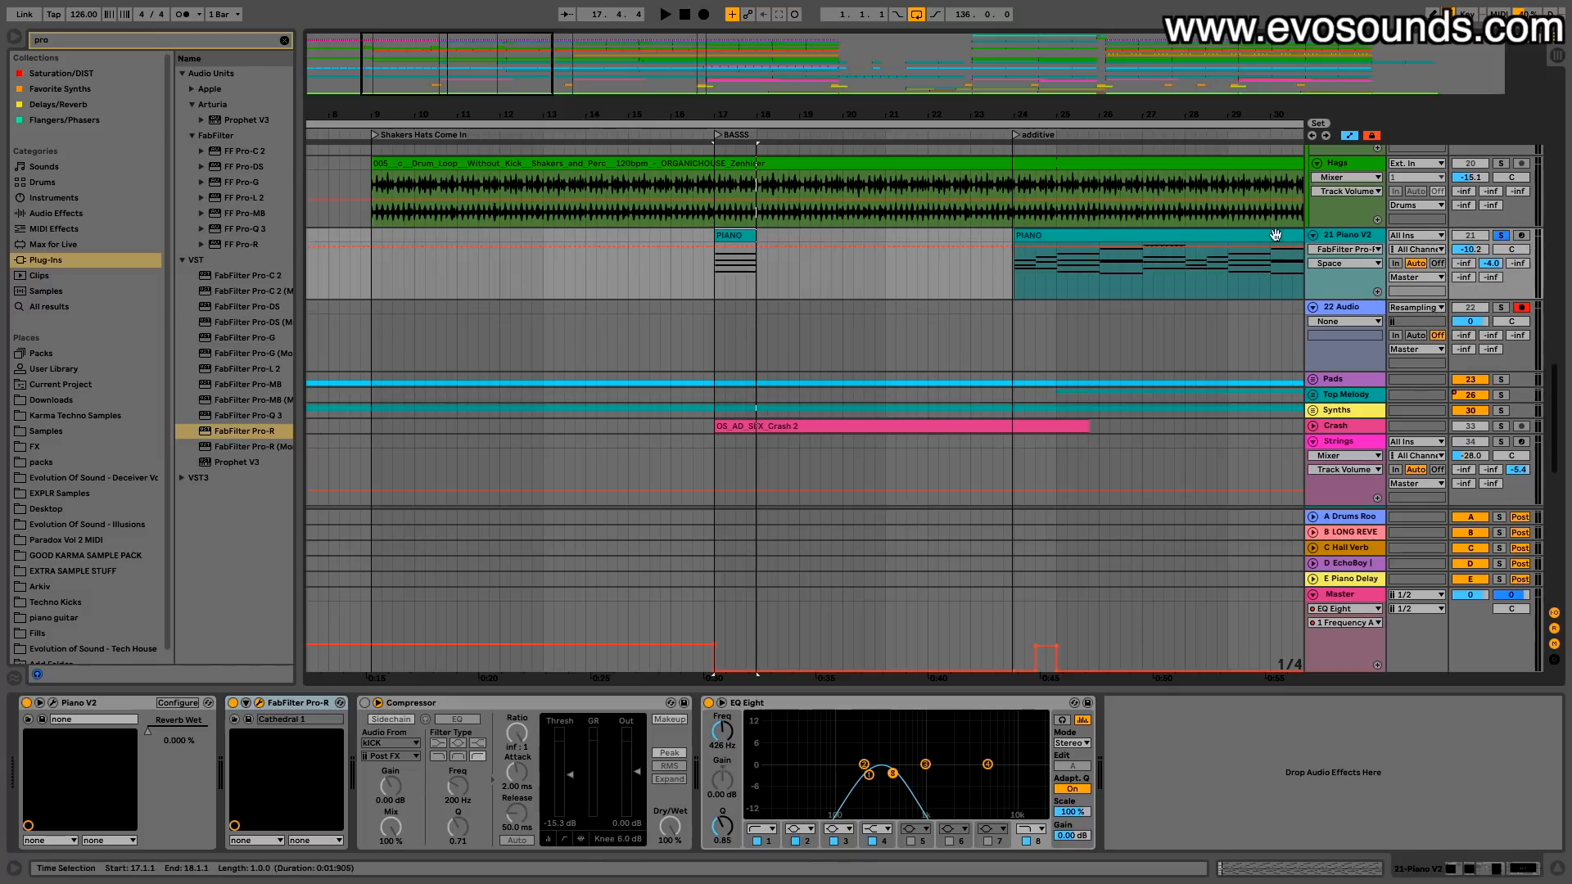
left_click(1424, 309)
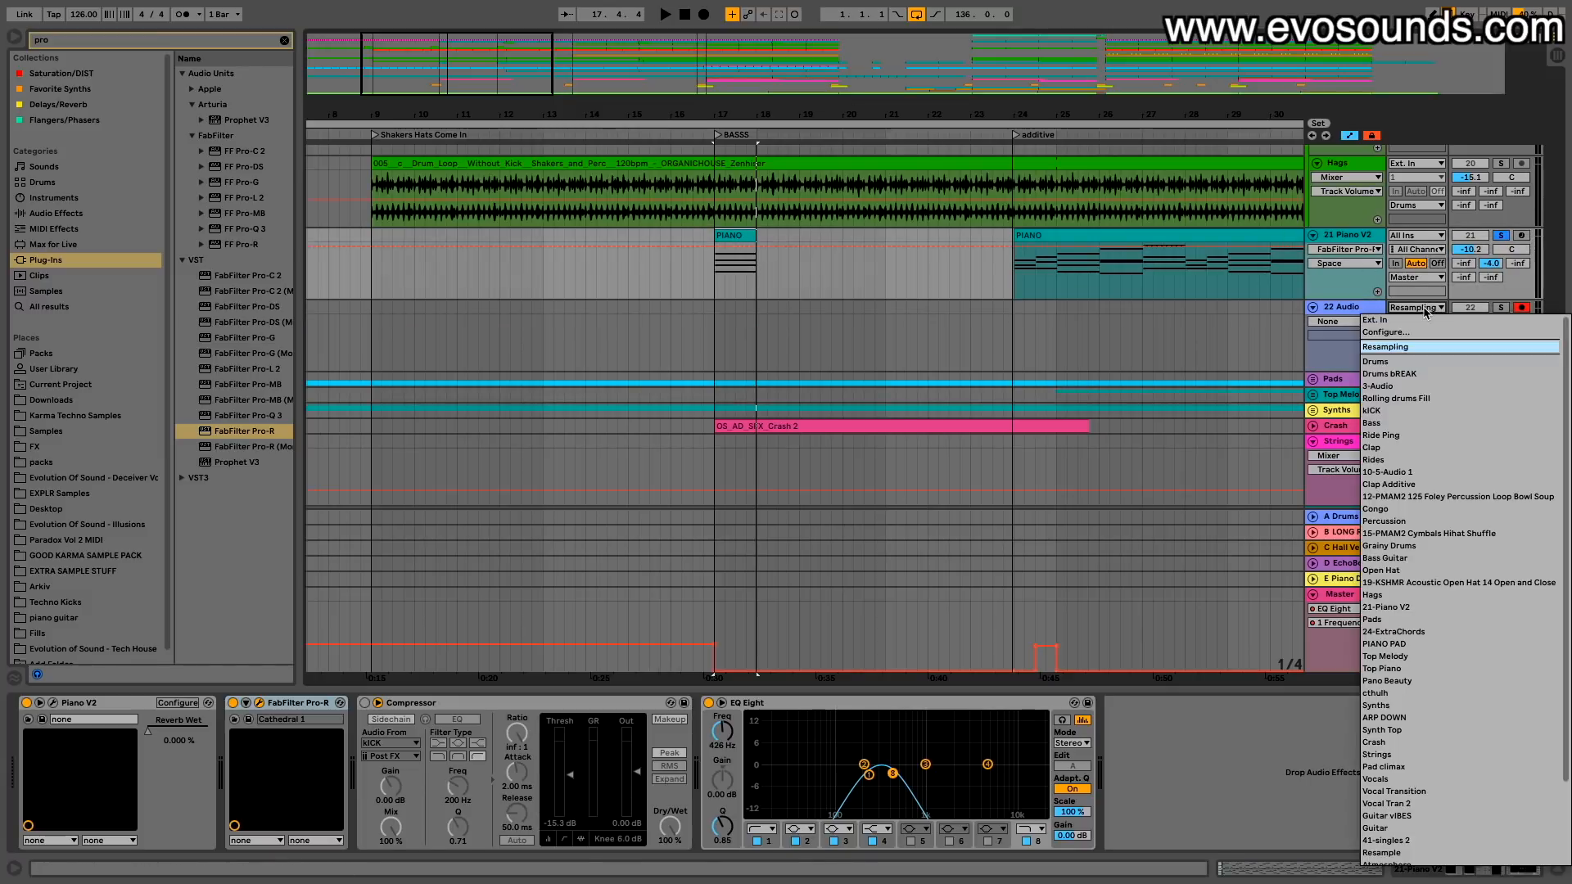
left_click(1425, 347)
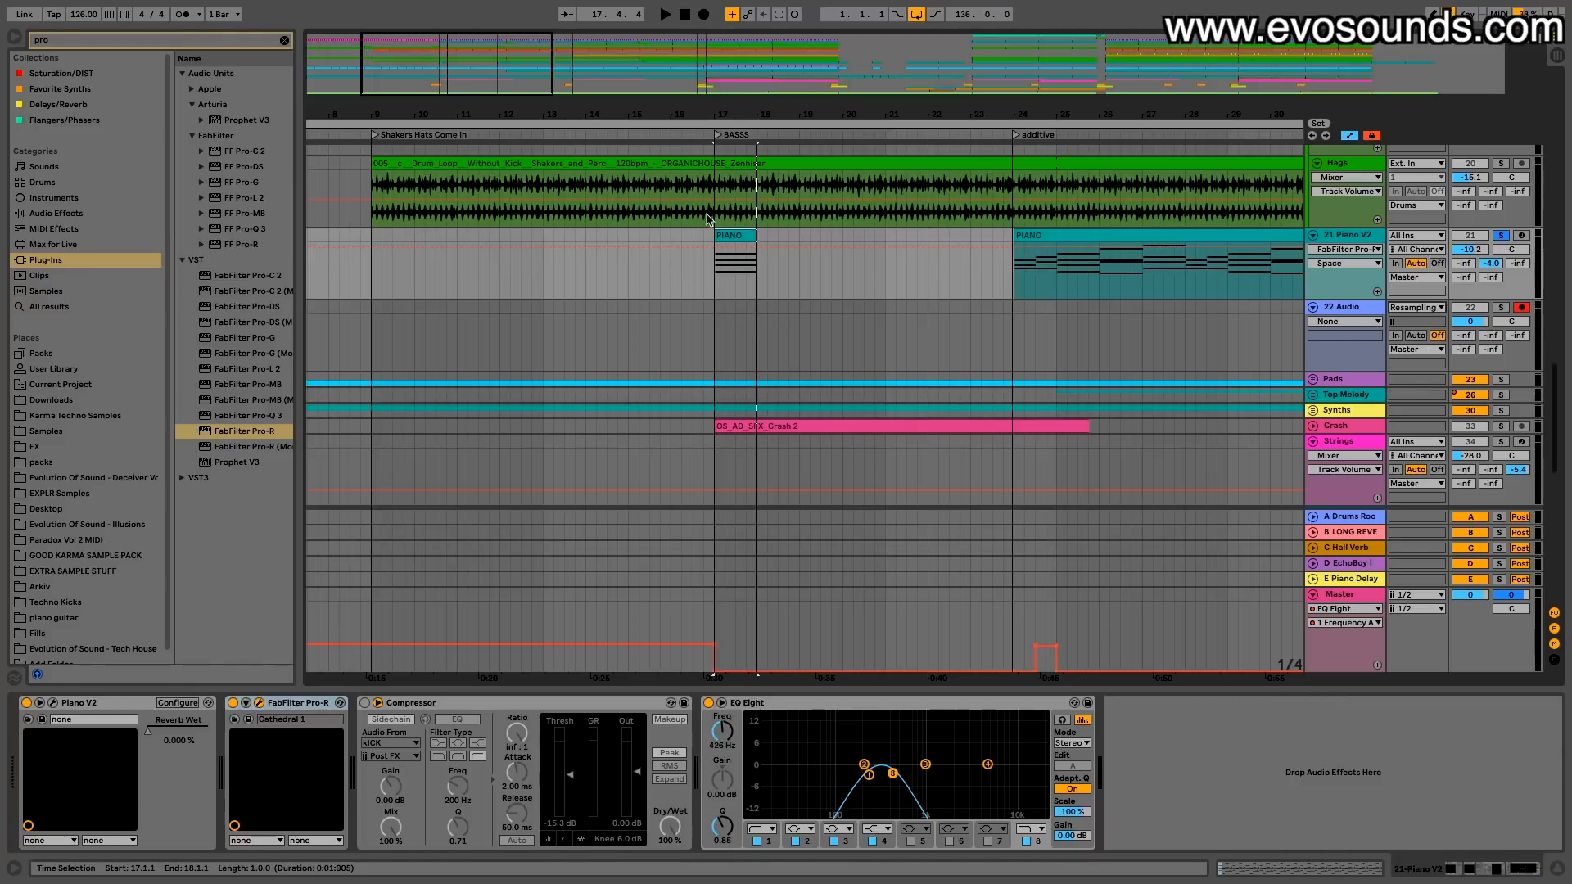
scroll(708, 219, "right", 3)
left_click(699, 13)
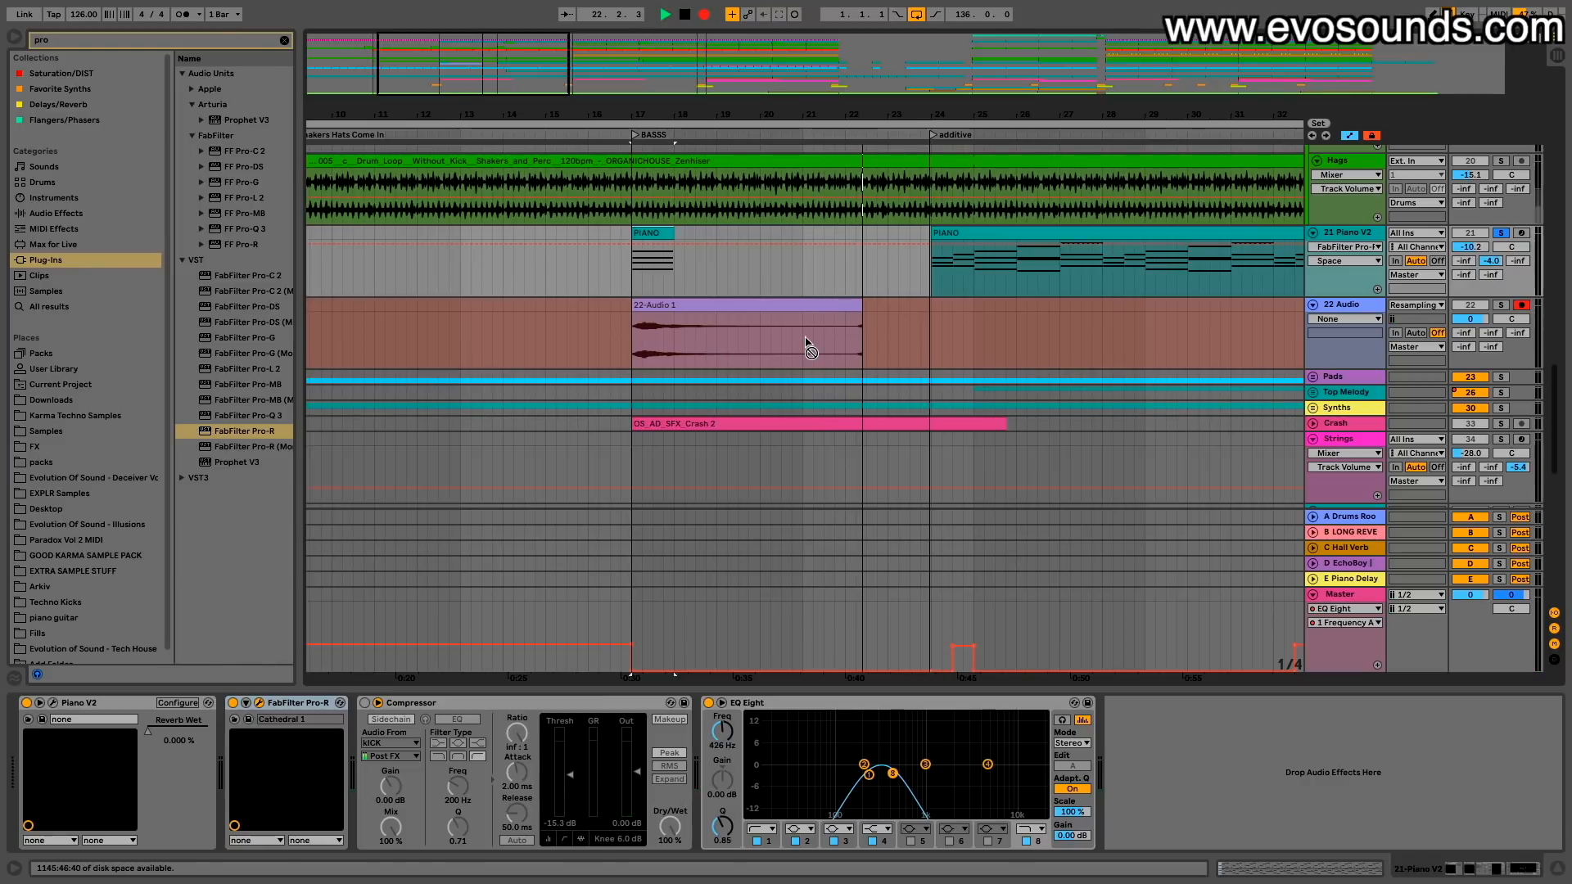
key("space")
Step: Turn off Warp for the recorded 22-Audio 1 clip and reverse it
left_click(741, 307)
double_click(741, 308)
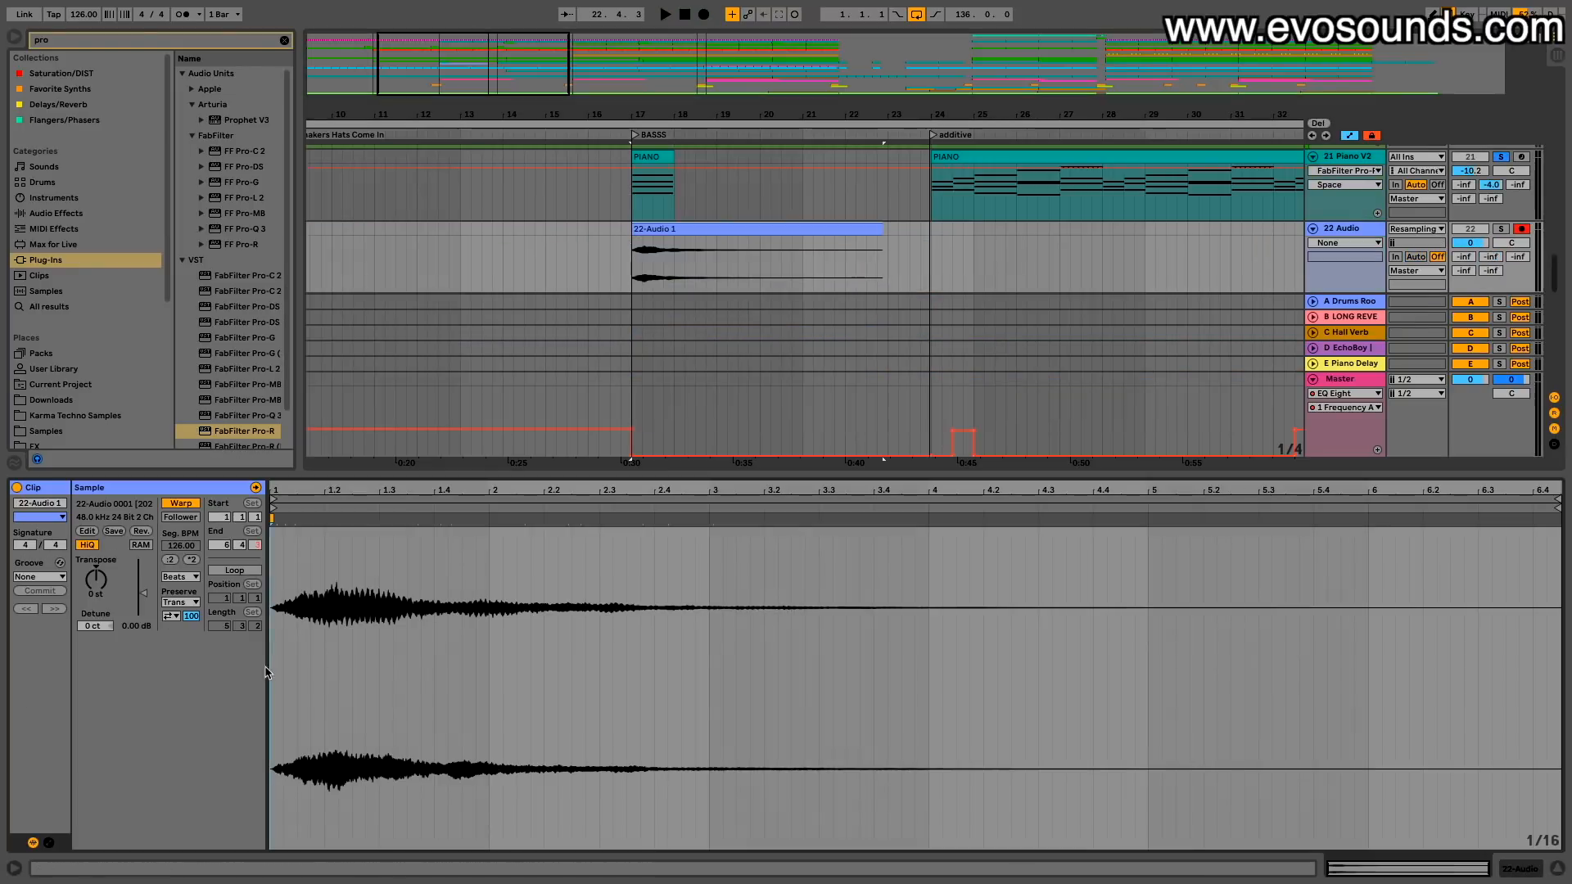
left_click(183, 504)
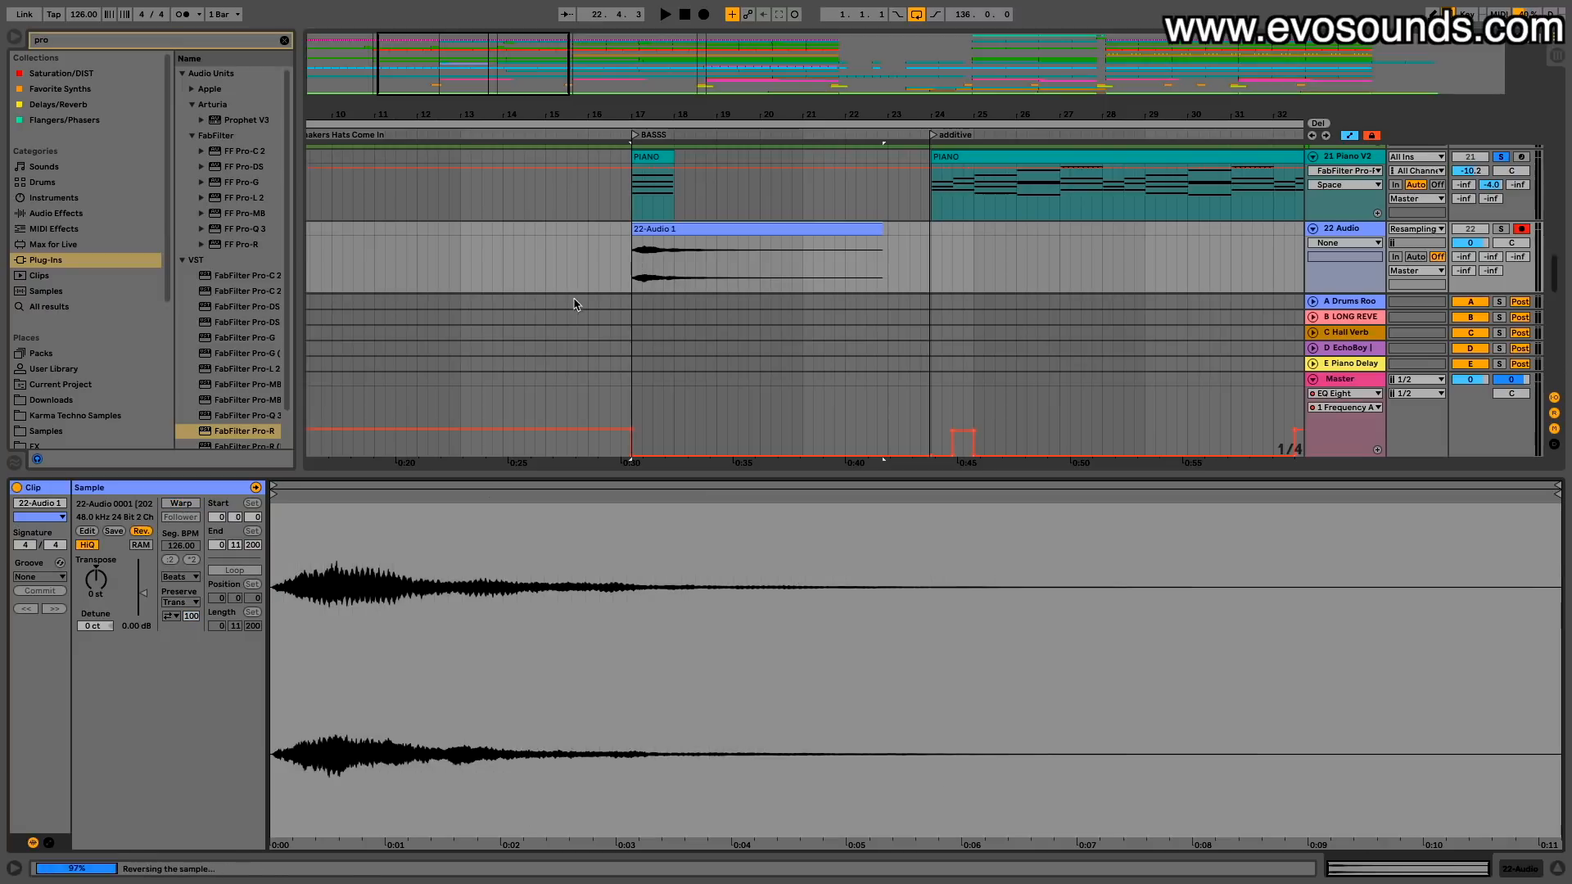
Step: Move the reversed 22-Audio 1 clip ahead of the piano chord and trim its end at bar 17
left_click_drag(800, 232, 633, 223)
scroll(769, 270, "up", 2)
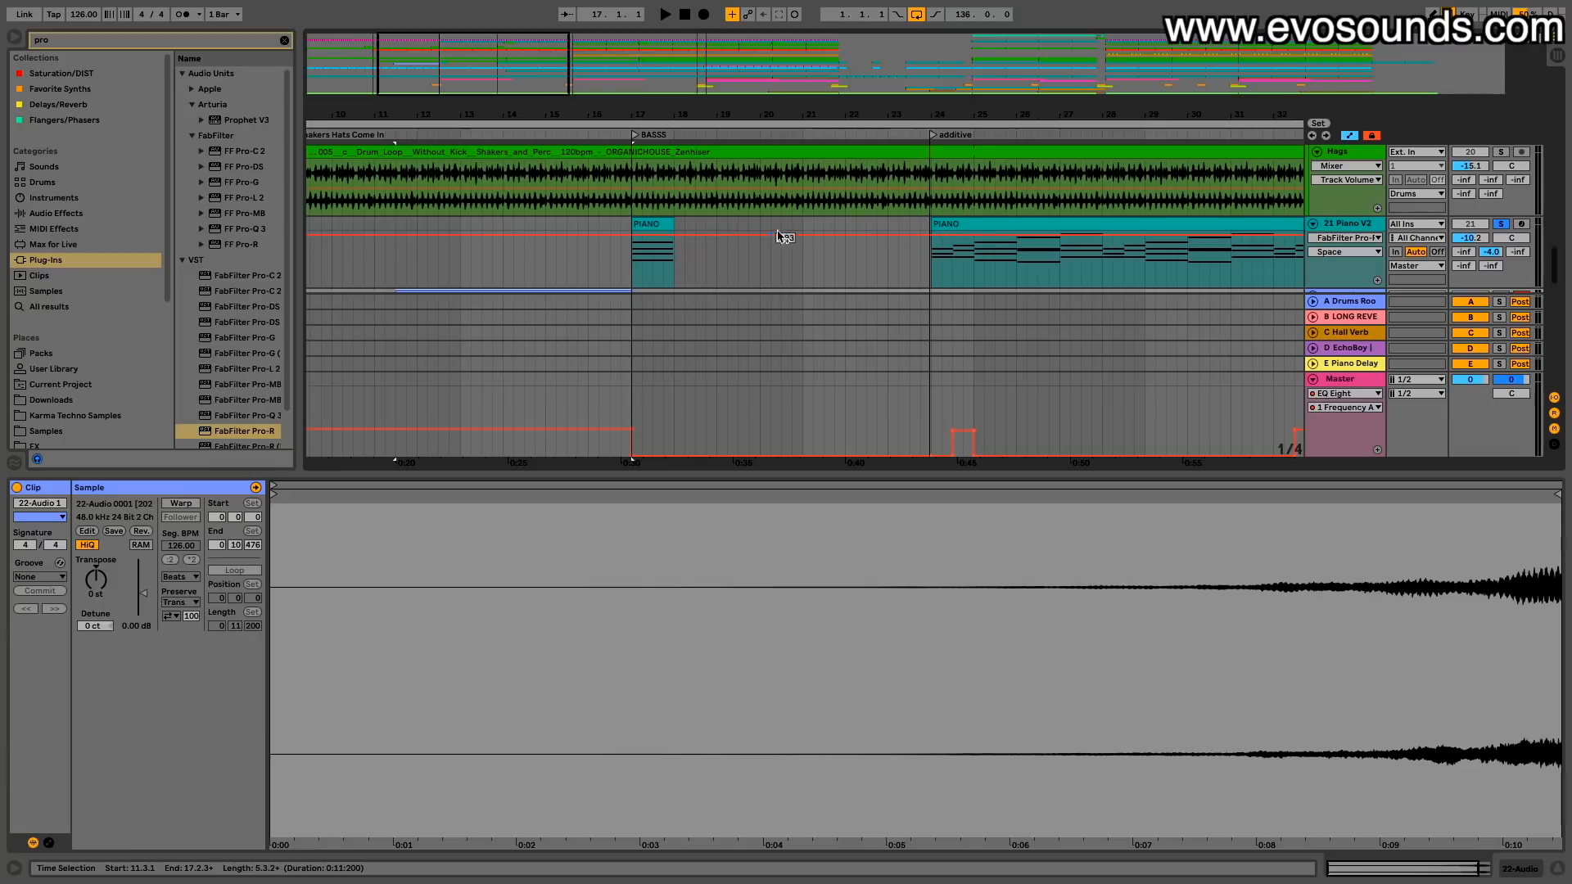
scroll(883, 249, "down", 1)
left_click_drag(631, 457, 784, 632)
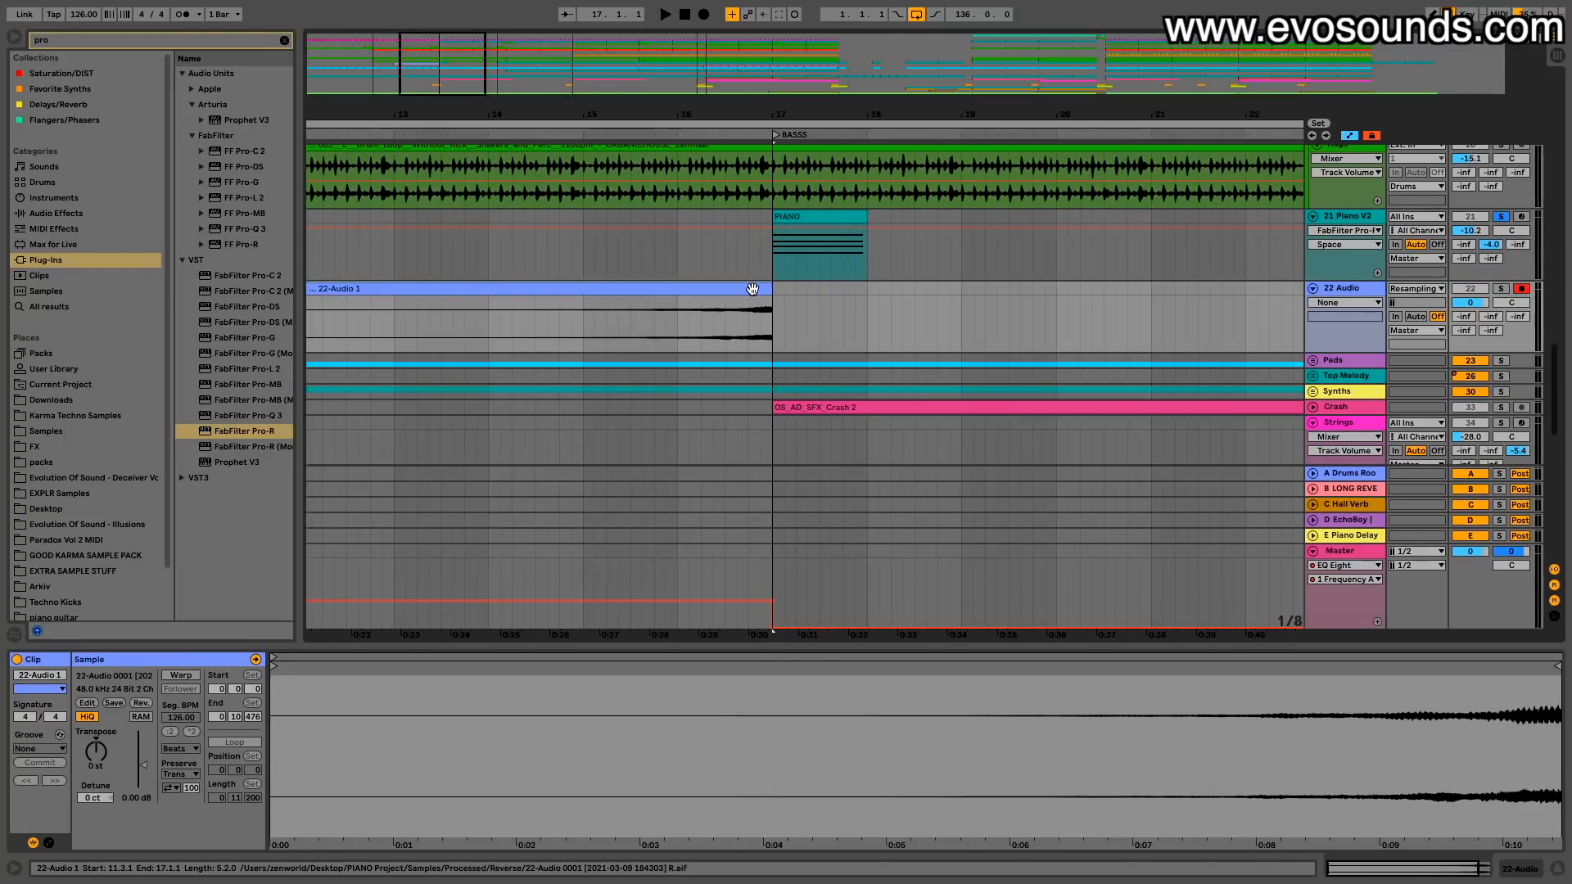
Step: Nudge the reversed clip to end at 17.1.2 and add a short fade-out at its end
left_click_drag(628, 116, 511, 164)
left_click_drag(695, 292, 703, 296)
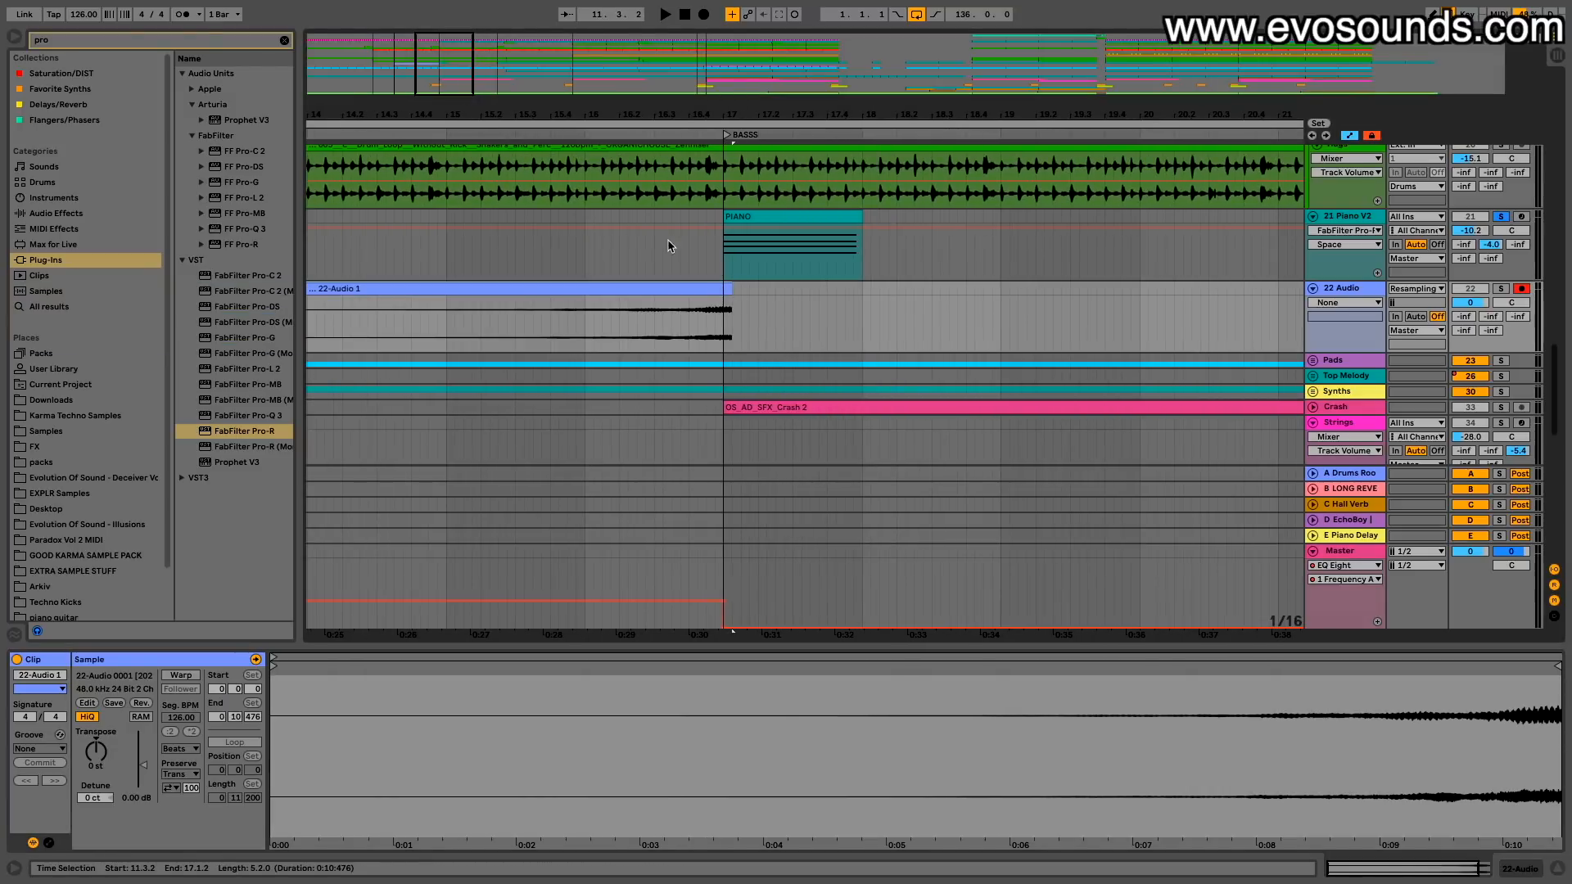
left_click_drag(647, 115, 505, 168)
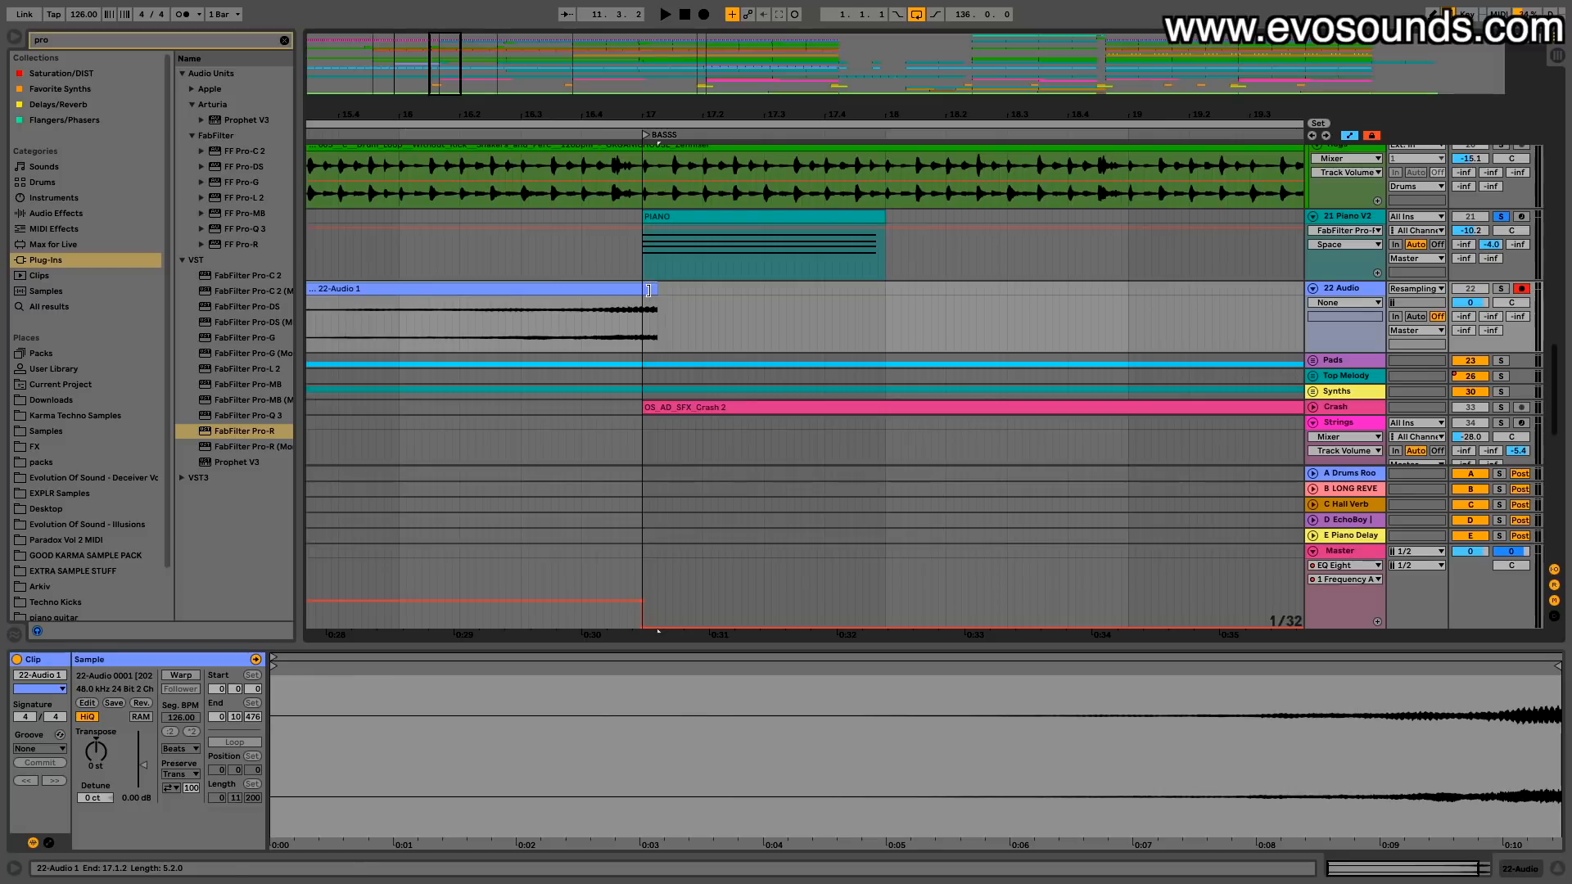
left_click(1349, 136)
left_click_drag(657, 302, 643, 299)
left_click_drag(457, 86, 460, 45)
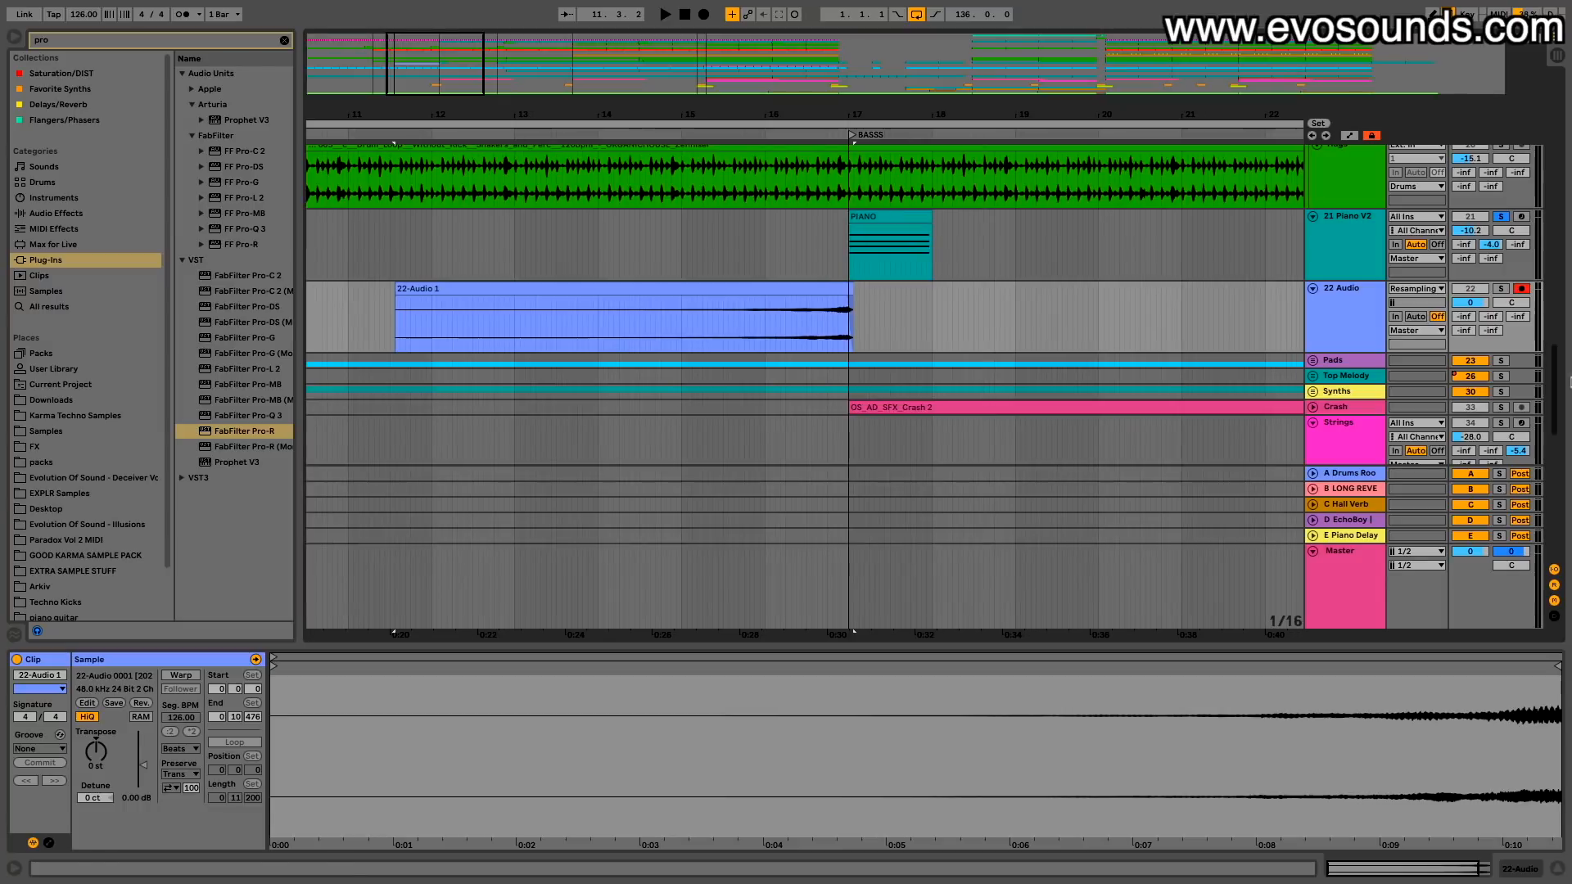
Step: Extend the second PIANO clip back to bar 17 and start playback ahead of the transition
left_click(912, 232)
left_click_drag(480, 76, 590, 43)
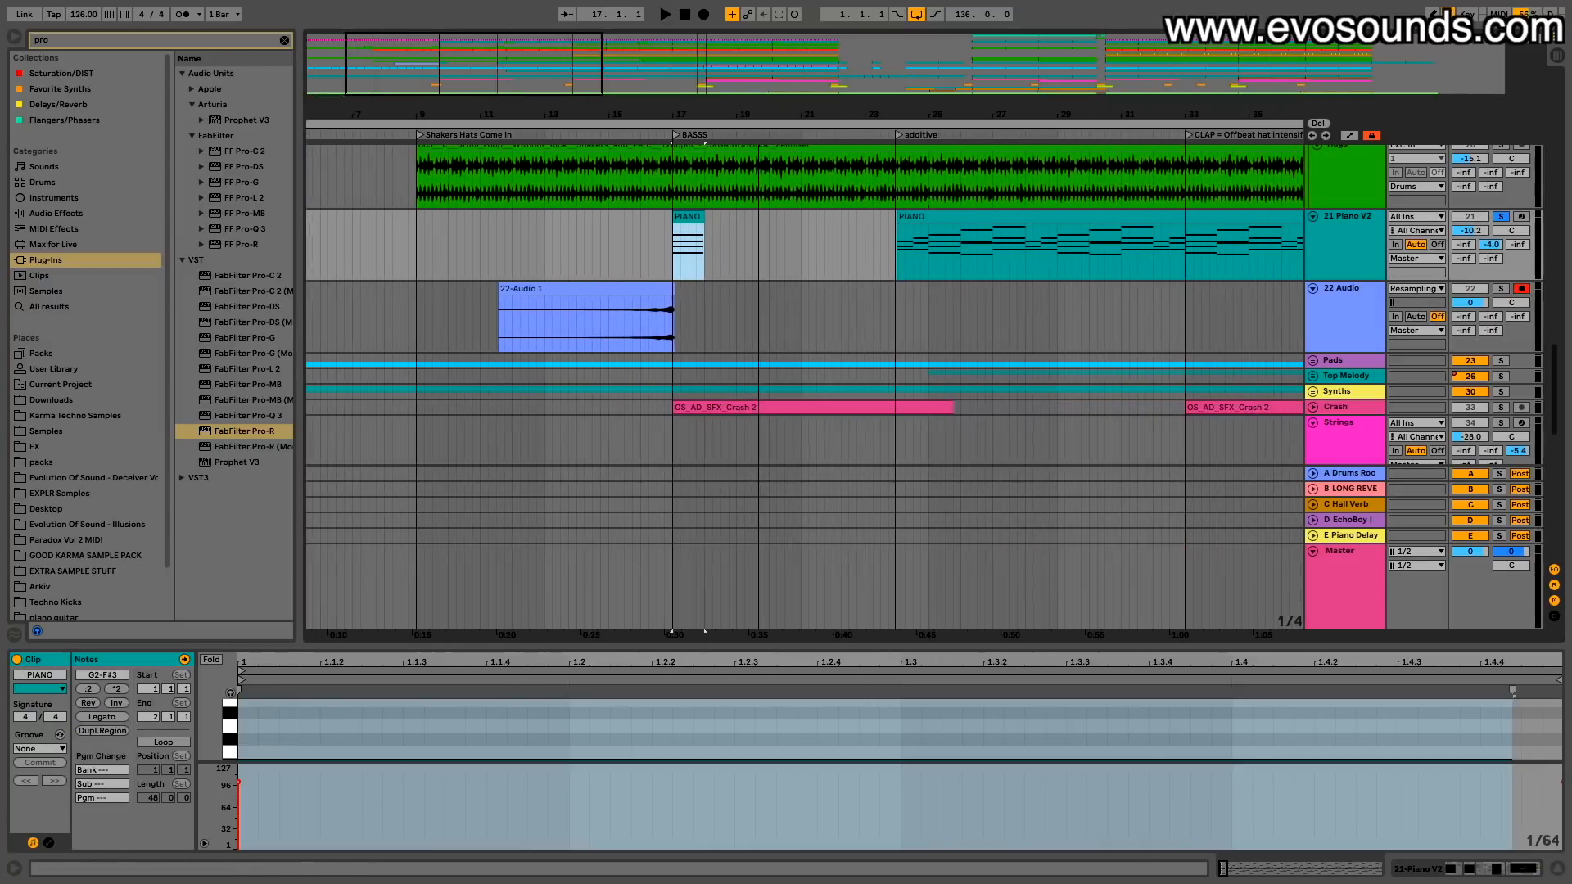
left_click_drag(899, 215, 673, 217)
left_click(561, 245)
key("space")
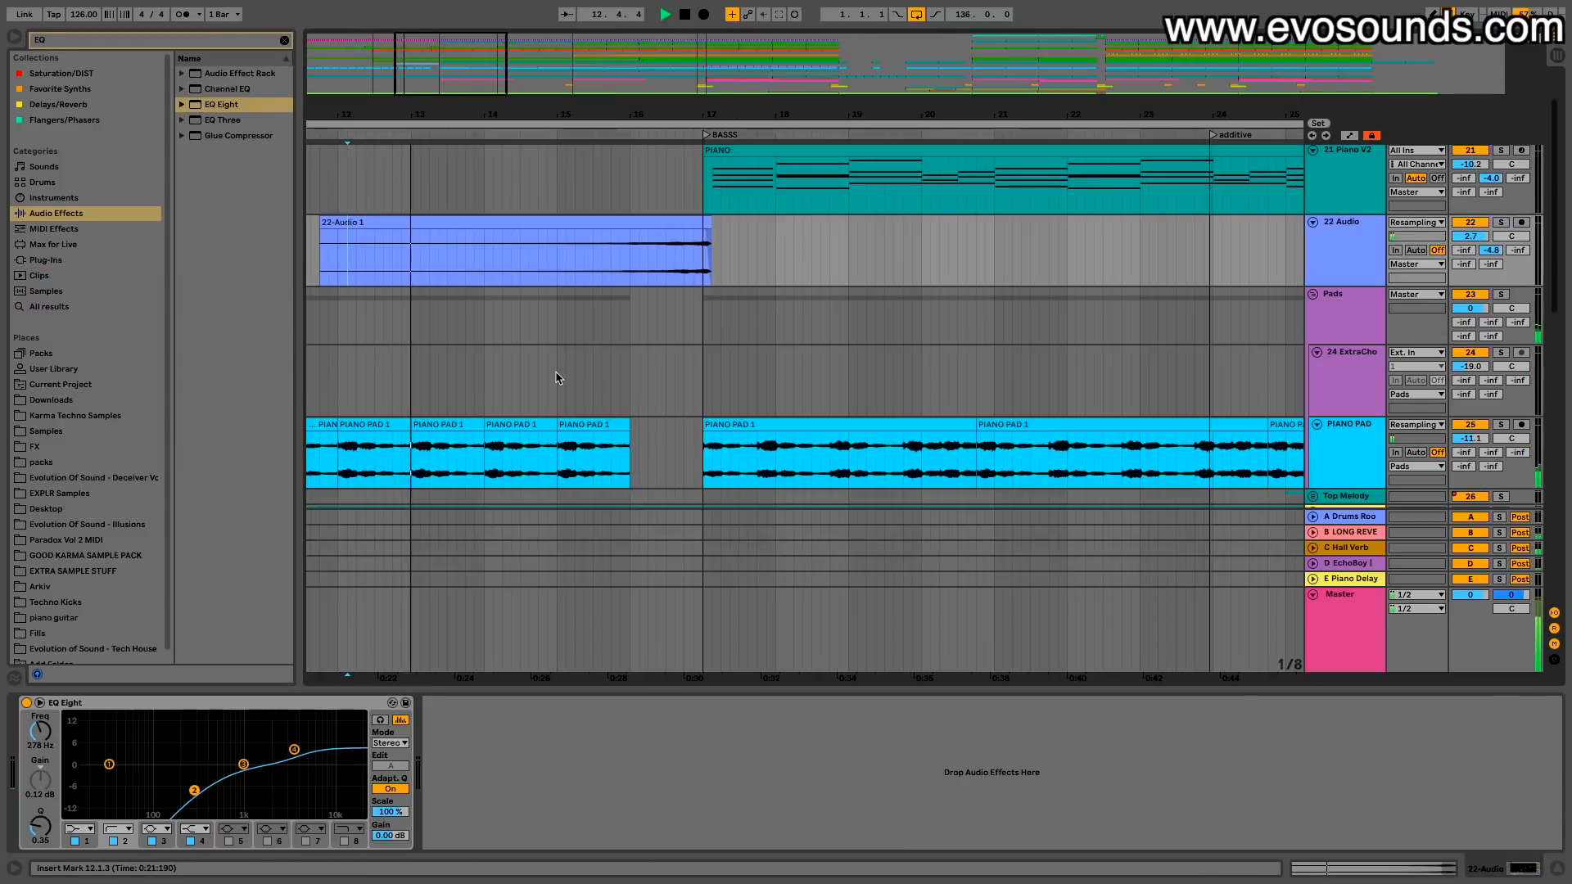
Step: Audition the reversed piano leading into bar 17 and lower the 22 Audio track's volume to -9.9 dB
left_click(556, 374)
scroll(629, 389, "up", 2)
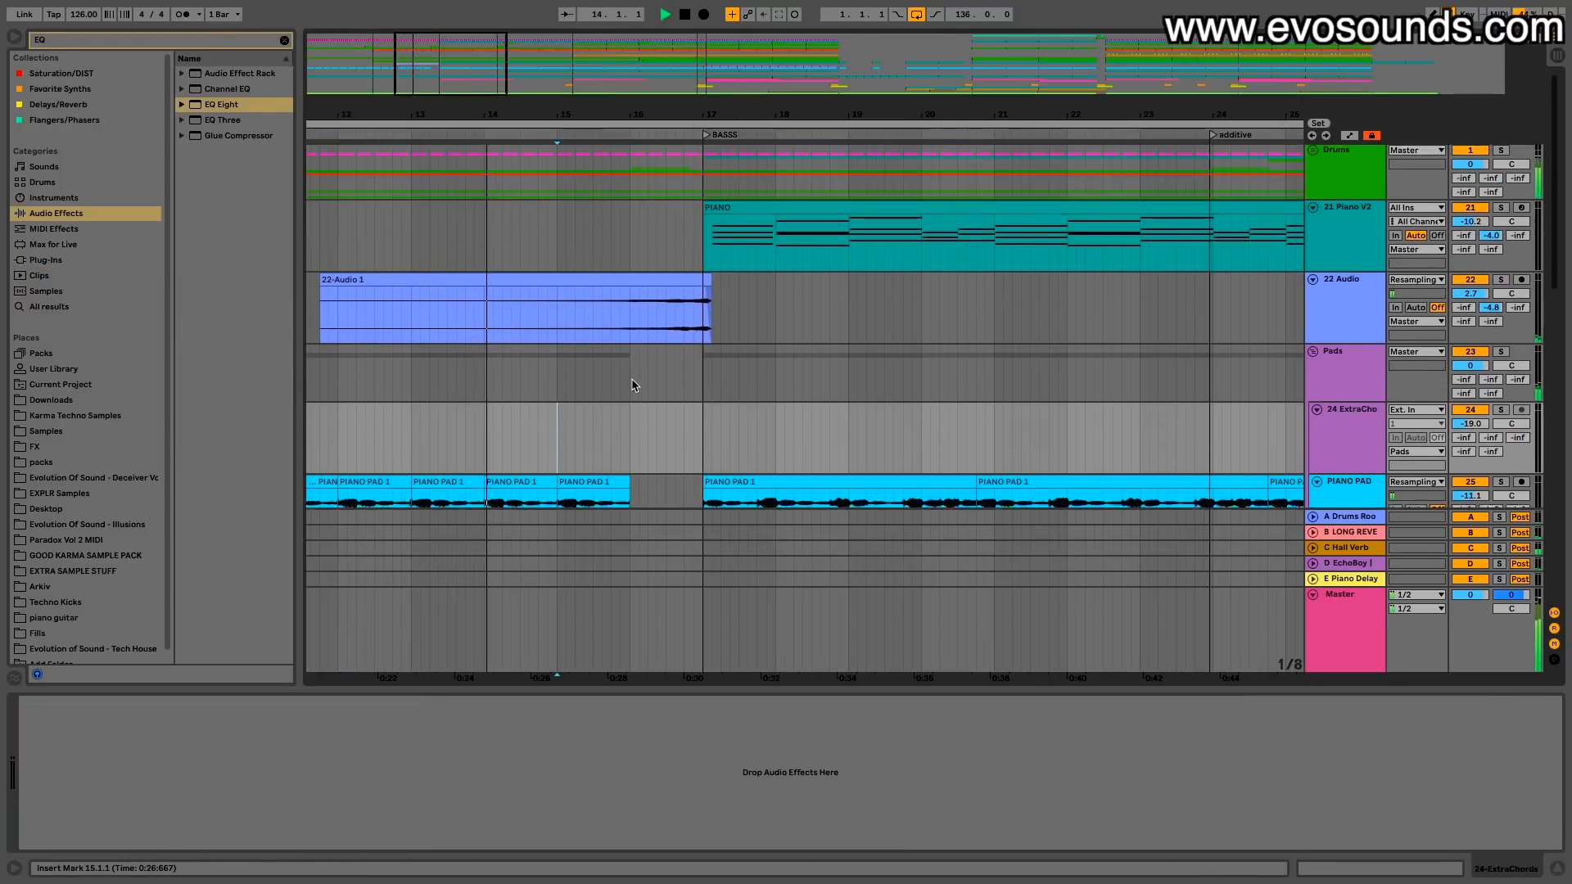
scroll(634, 383, "down", 2)
left_click_drag(1474, 243, 1473, 247)
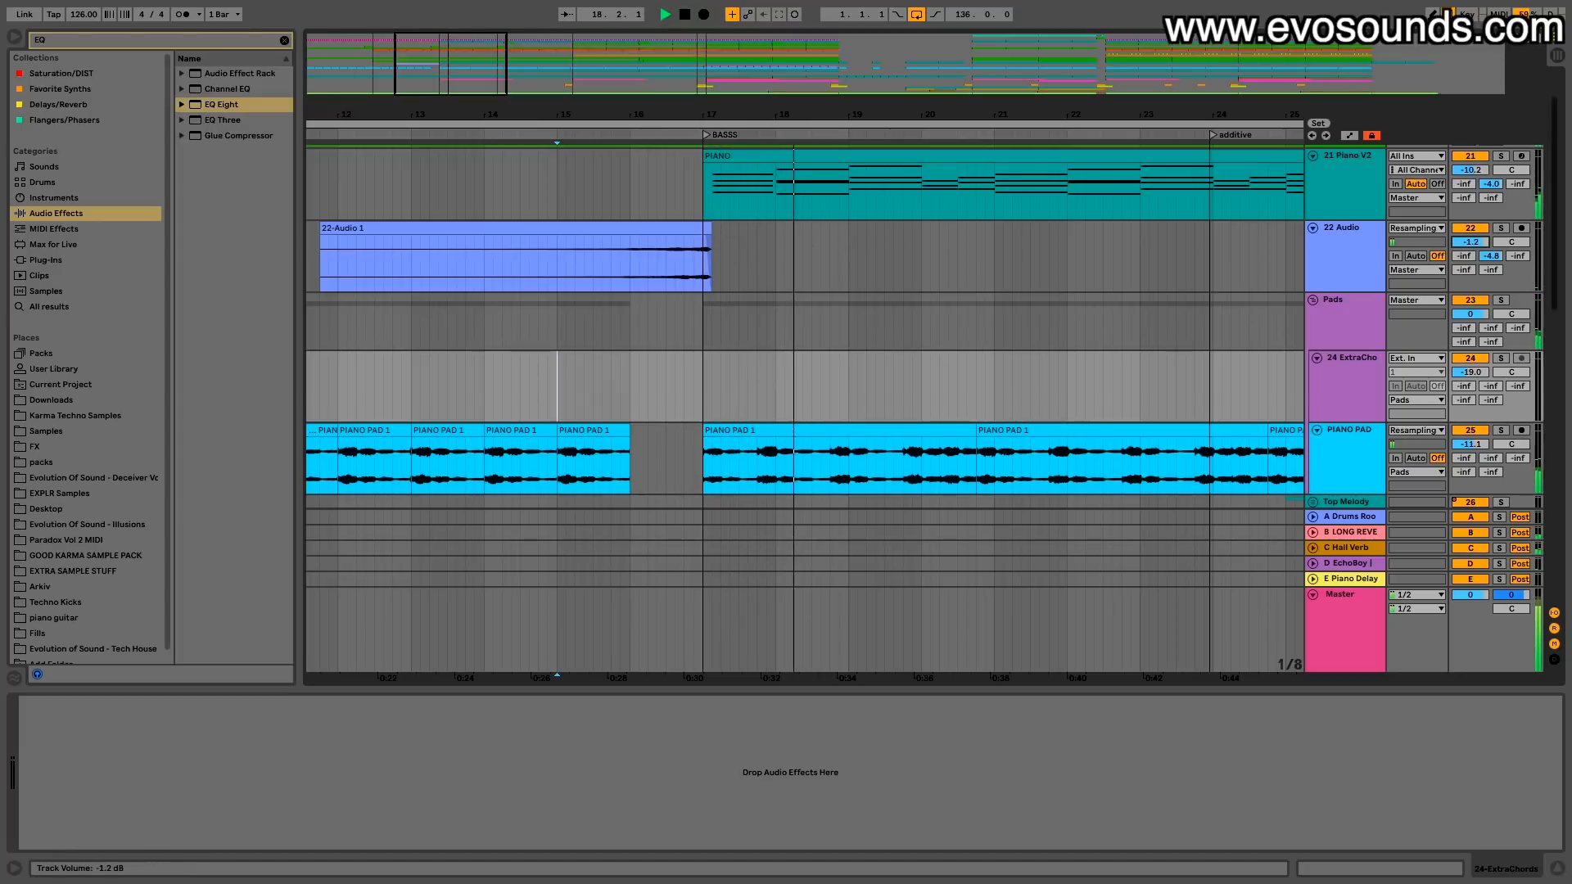
left_click(657, 270)
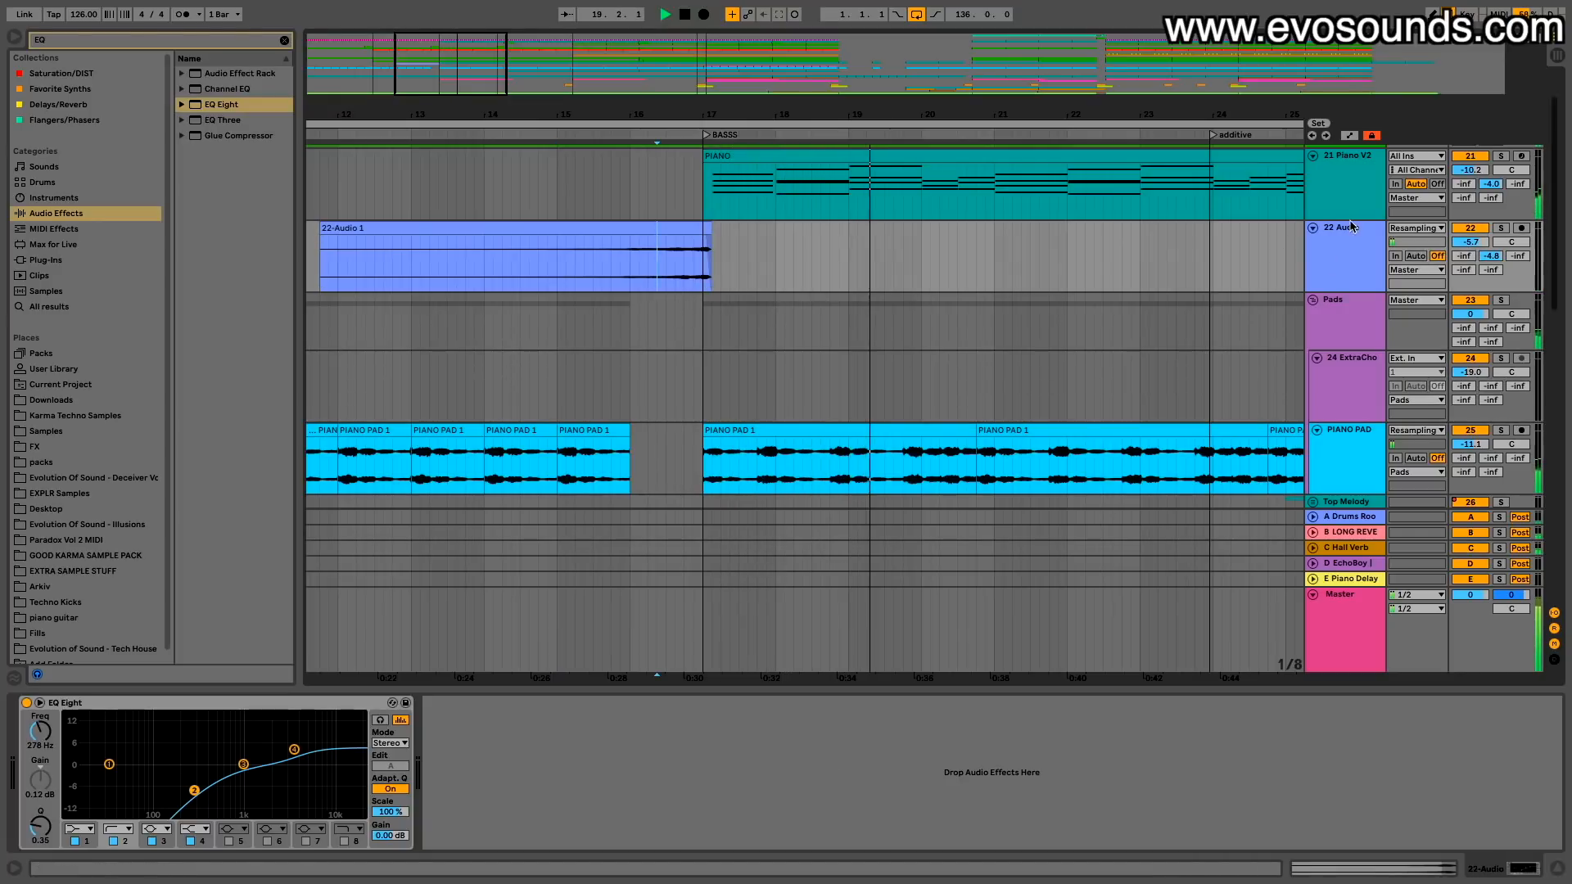
key("space")
key("space")
left_click_drag(1471, 242, 1182, 270)
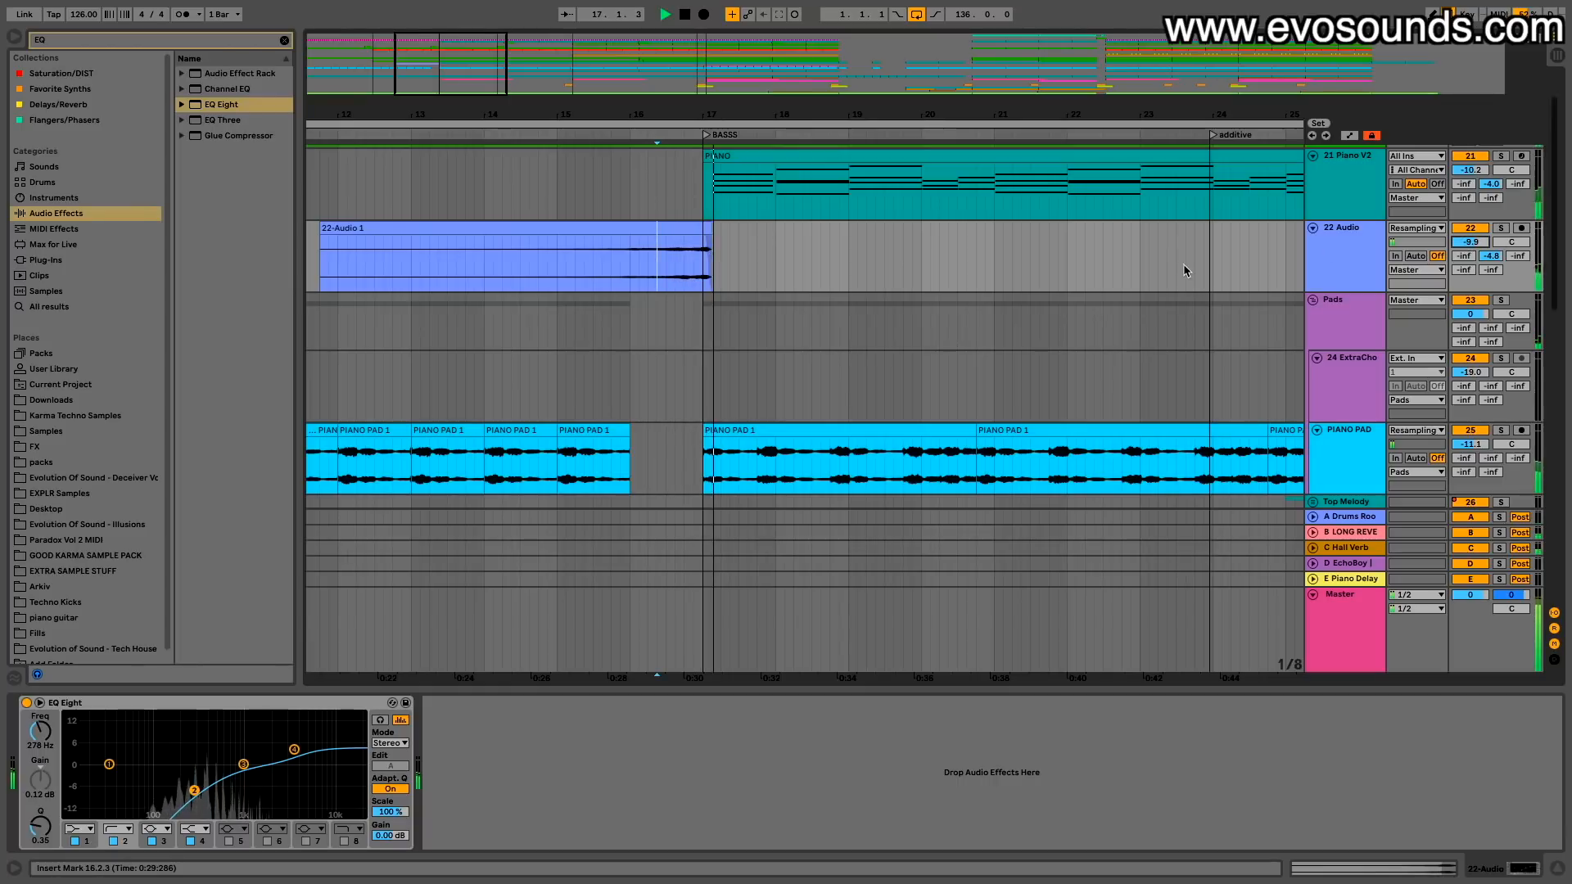
key("space")
Step: Select the reversed 22-Audio 1 clip and examine how it leads into the PIANO clip at bar 17
left_click(665, 232)
mouse_move(425, 73)
left_mouse_down()
mouse_move(425, 50)
mouse_move(424, 66)
left_mouse_up()
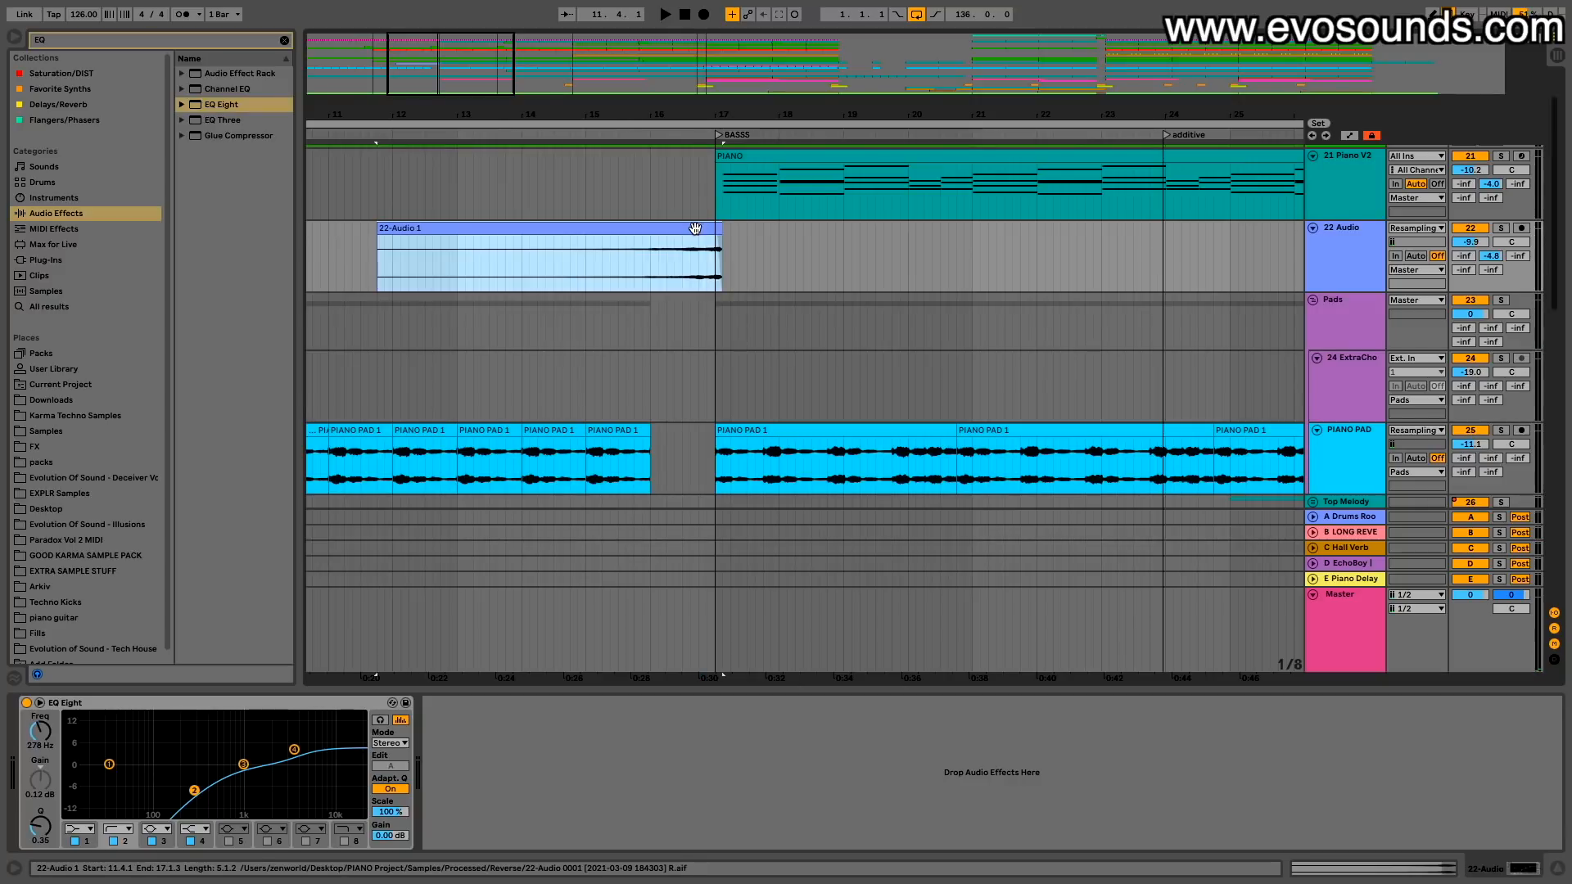
scroll(729, 268, "up", 1)
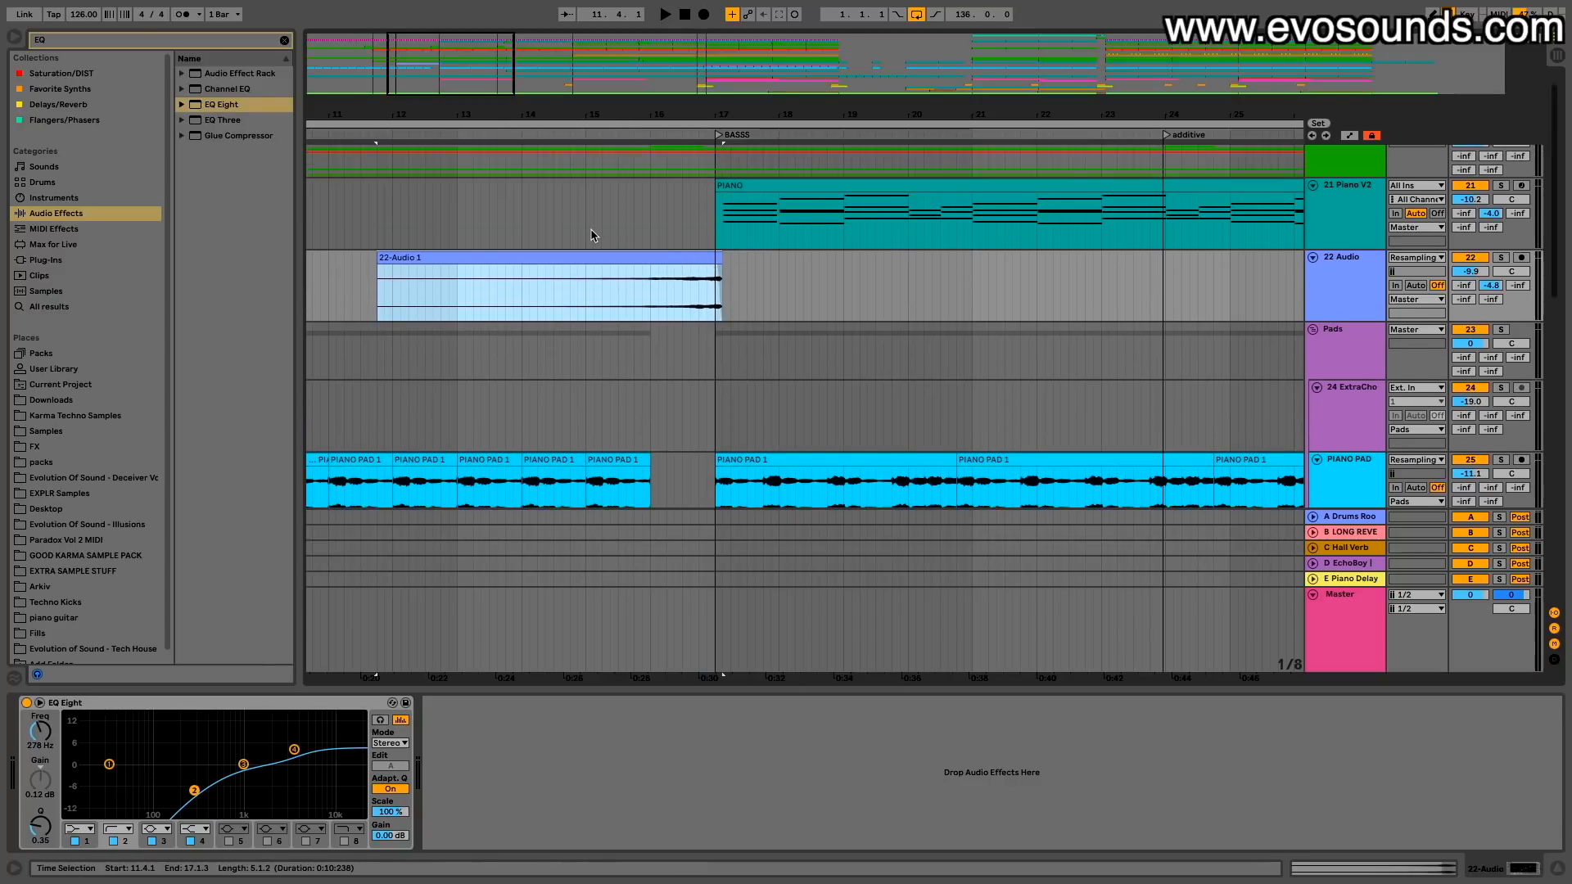
left_click_drag(449, 85, 449, 75)
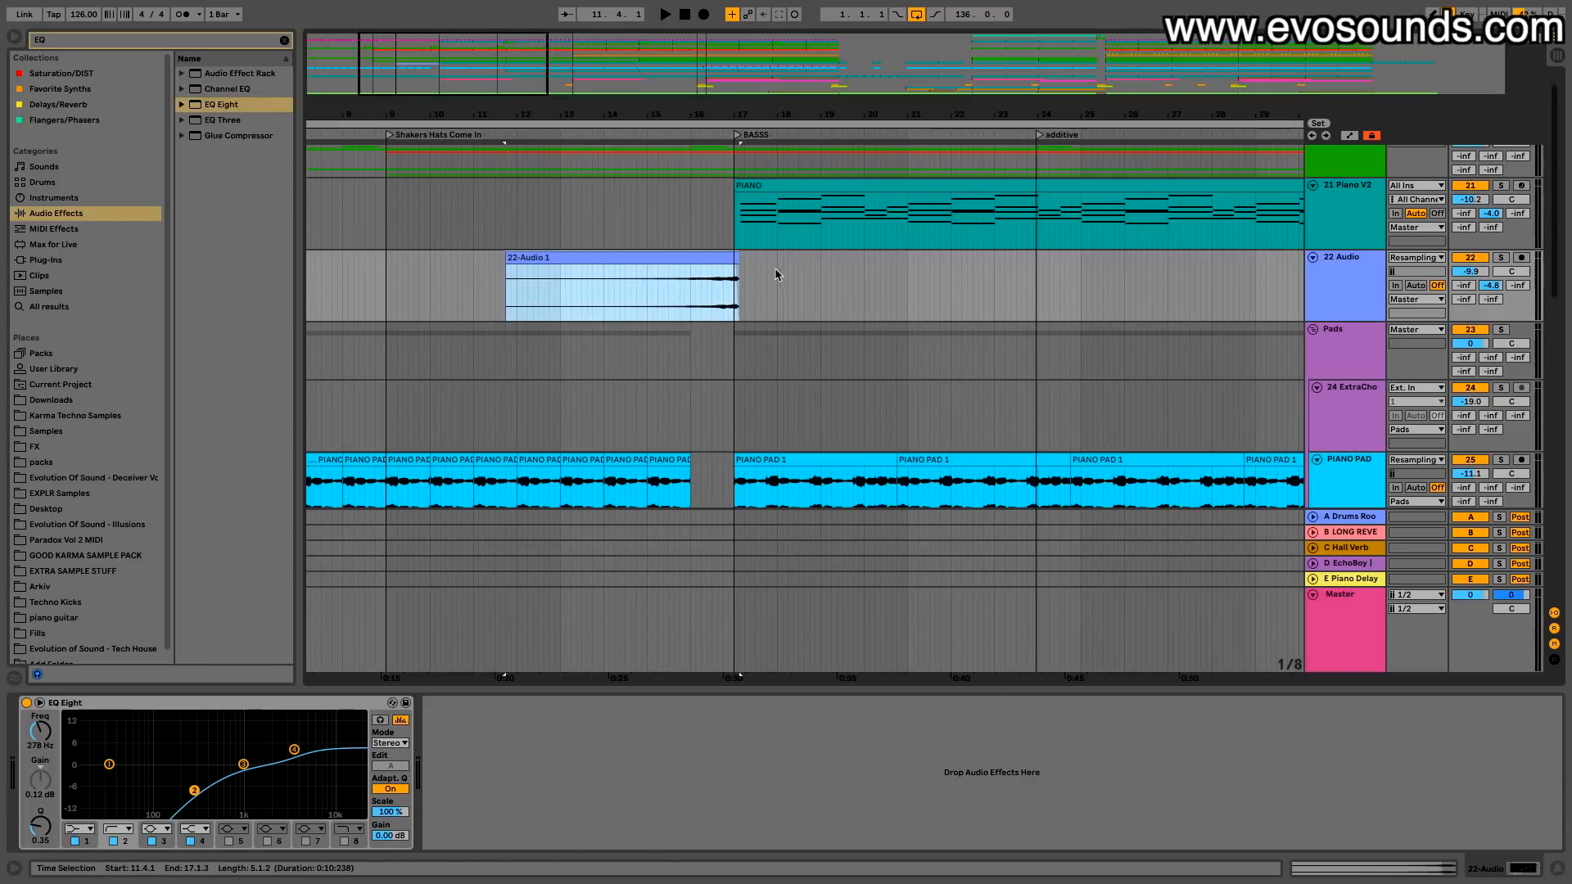
Step: Play the soloed 21 Piano V2 track from bar 17 and try moving one of its EQ Eight bands
left_click(757, 233)
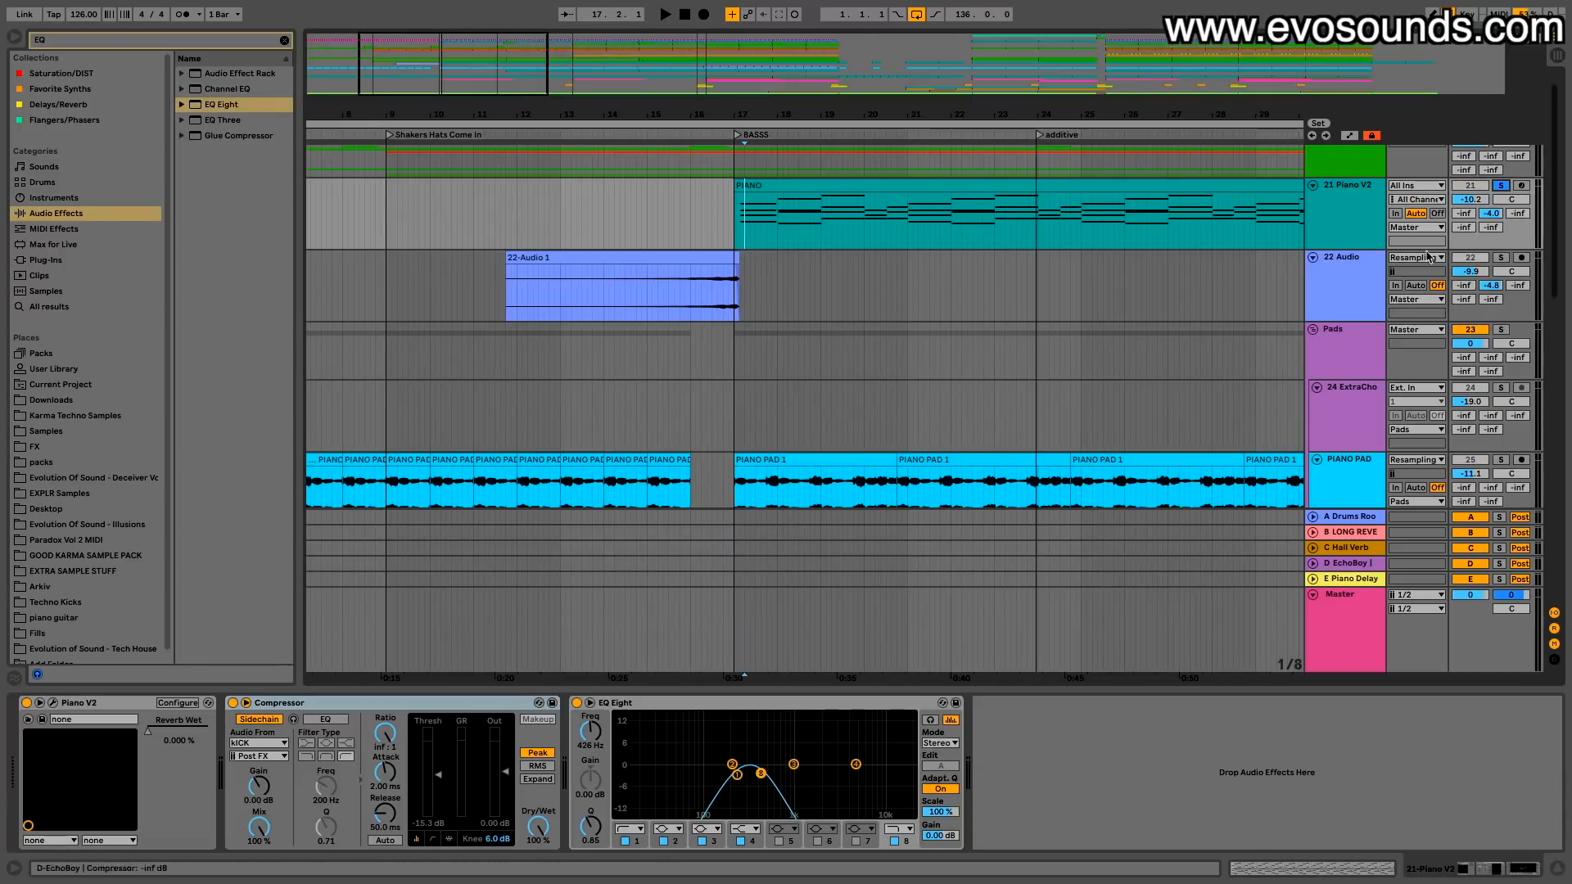
key("space")
left_click_drag(761, 774, 875, 789)
key("ctrl+z")
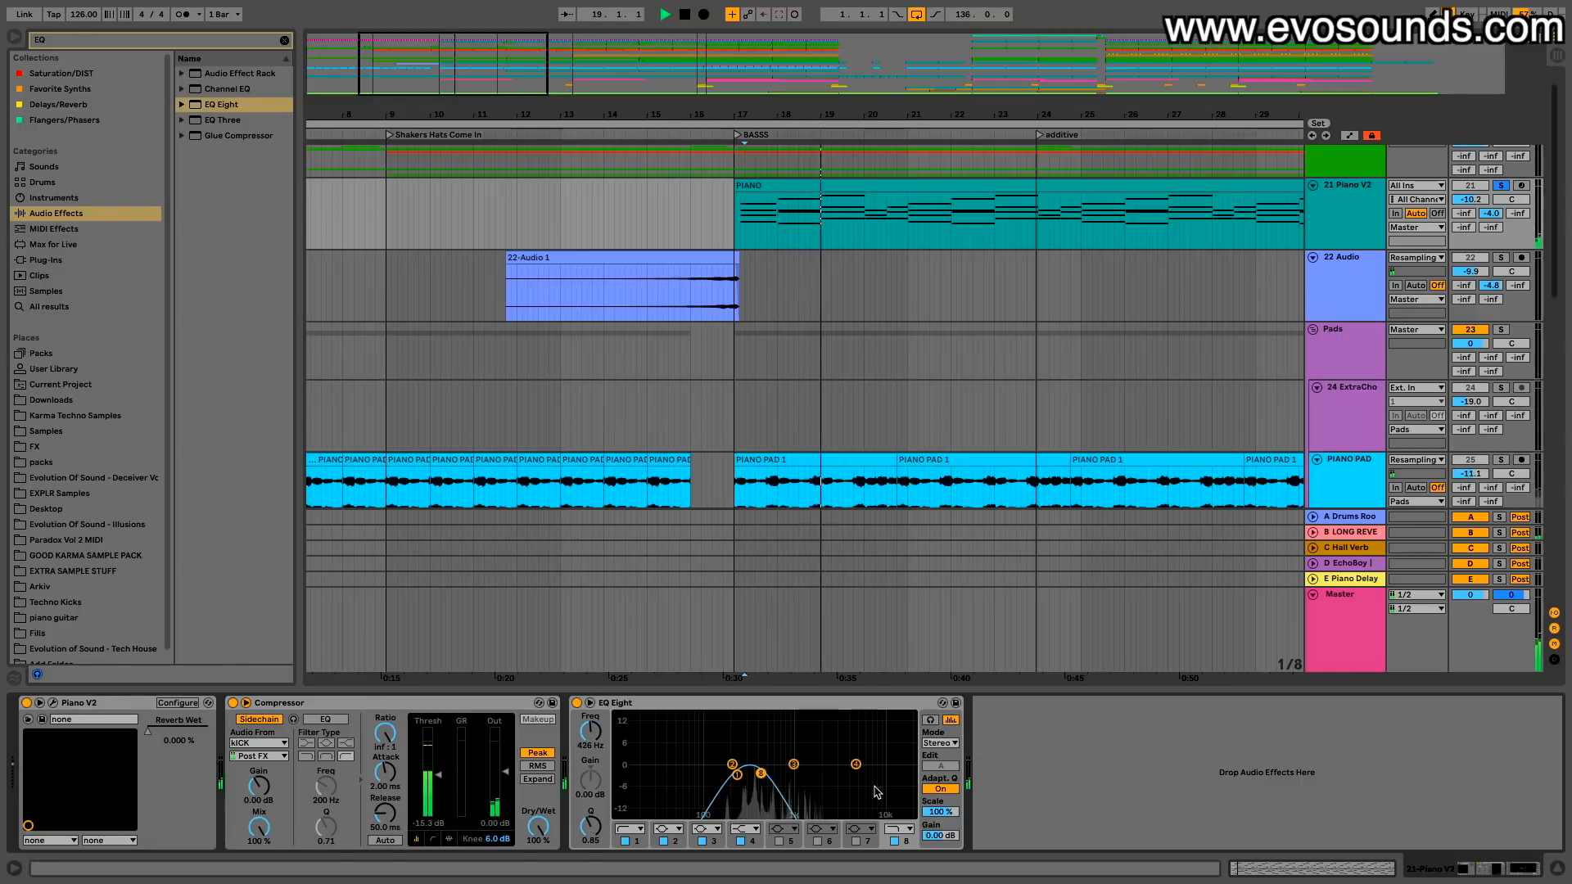
key("space")
left_click(1500, 186)
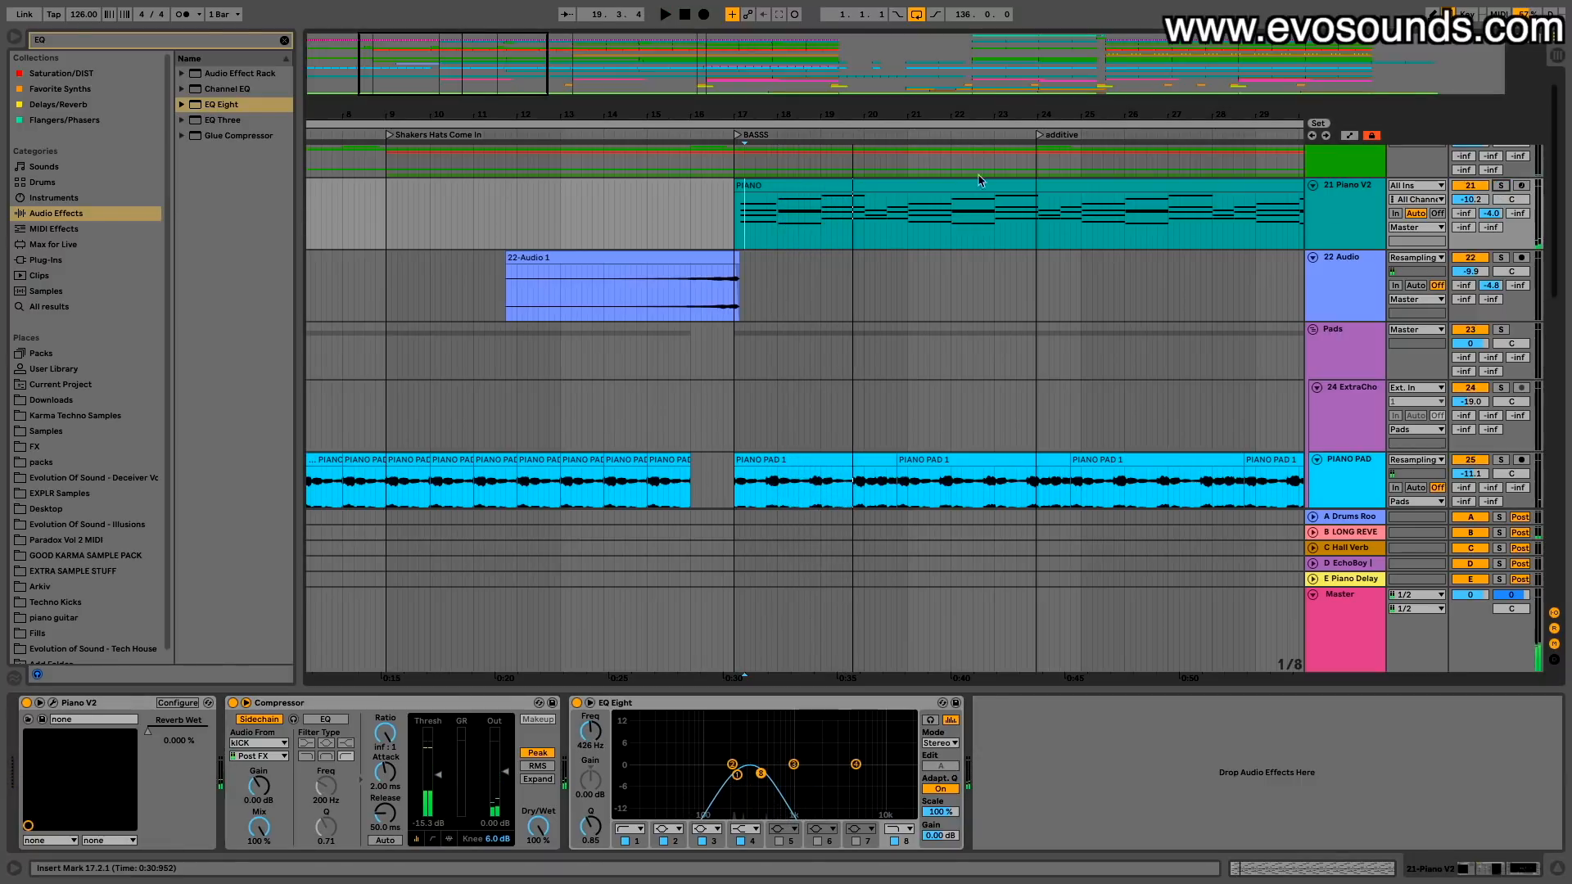
left_click(655, 254)
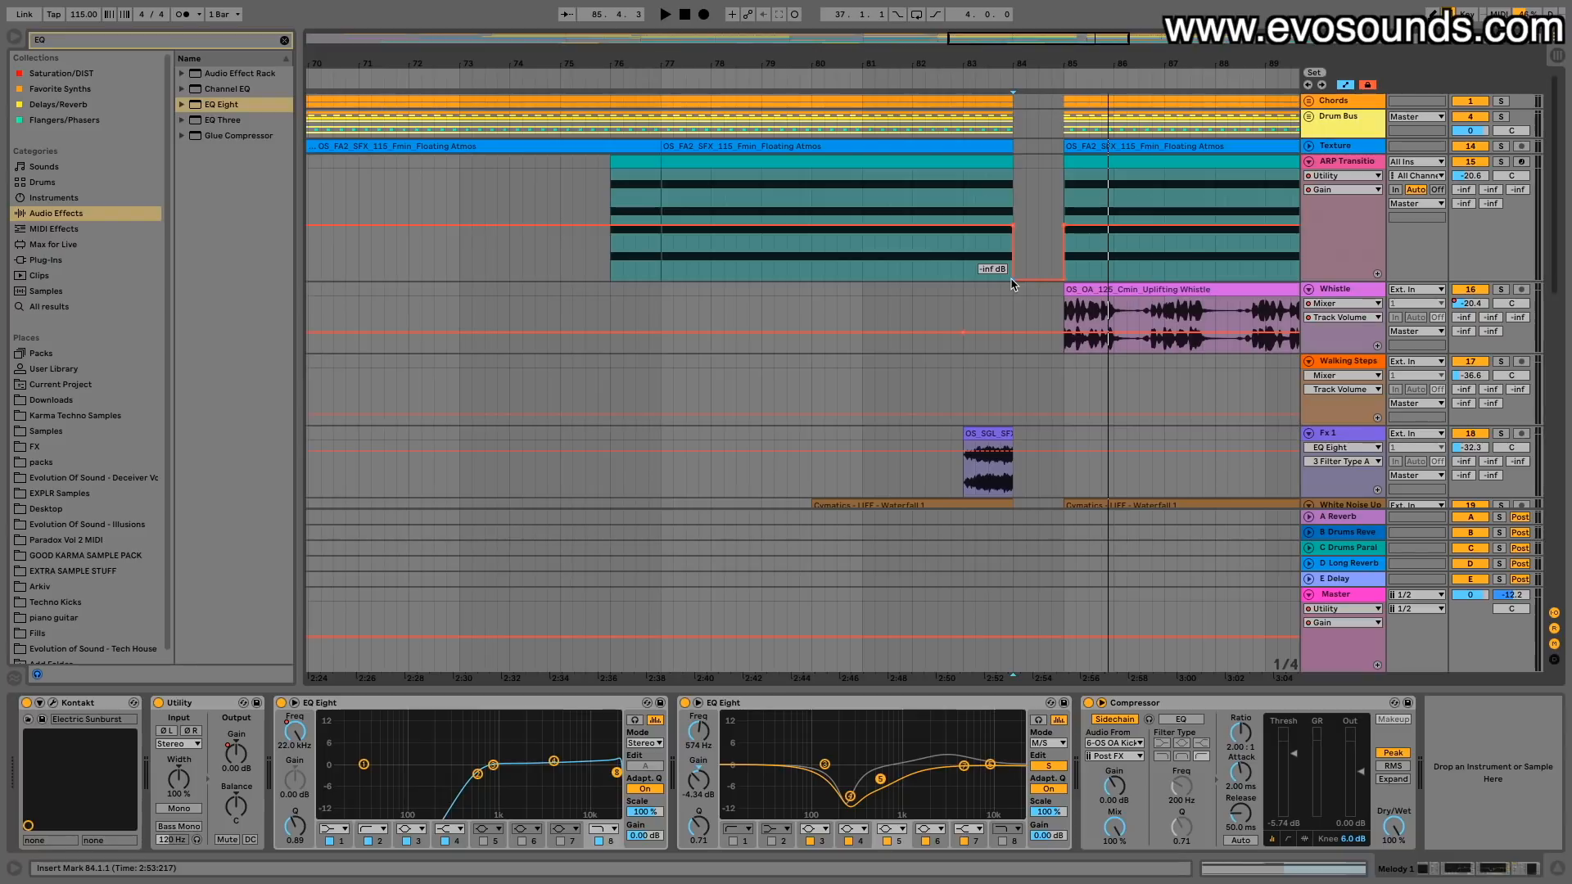
Step: Examine the gap at bar 84 across the tracks of the 115 BPM project, down to the vocal chops
scroll(1015, 284, "down", 15)
scroll(1024, 284, "right", 5)
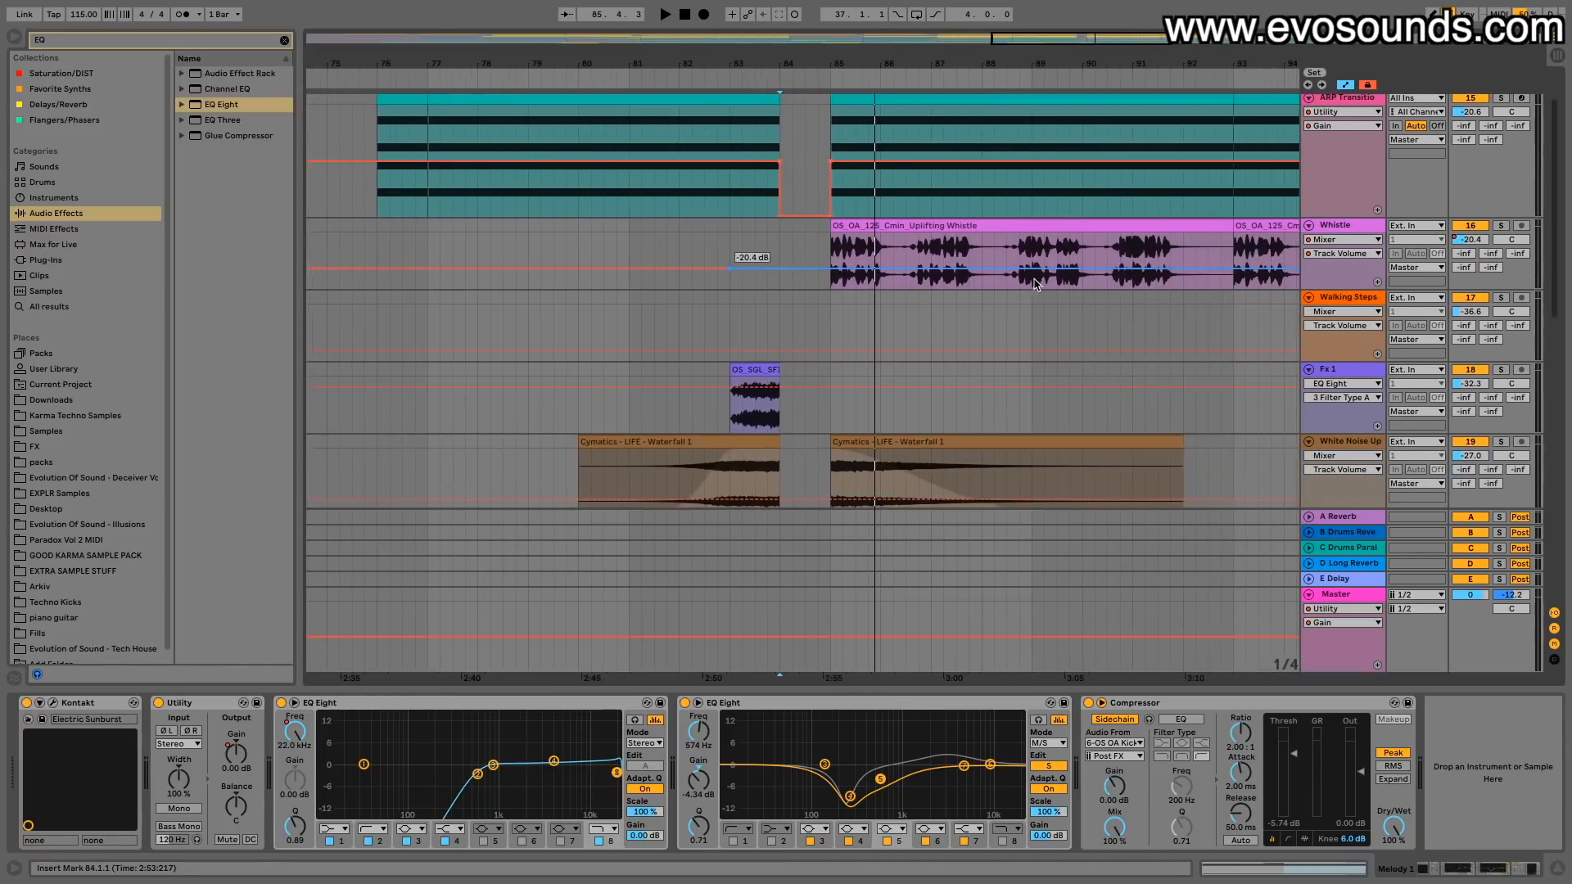
scroll(1035, 283, "down", 1)
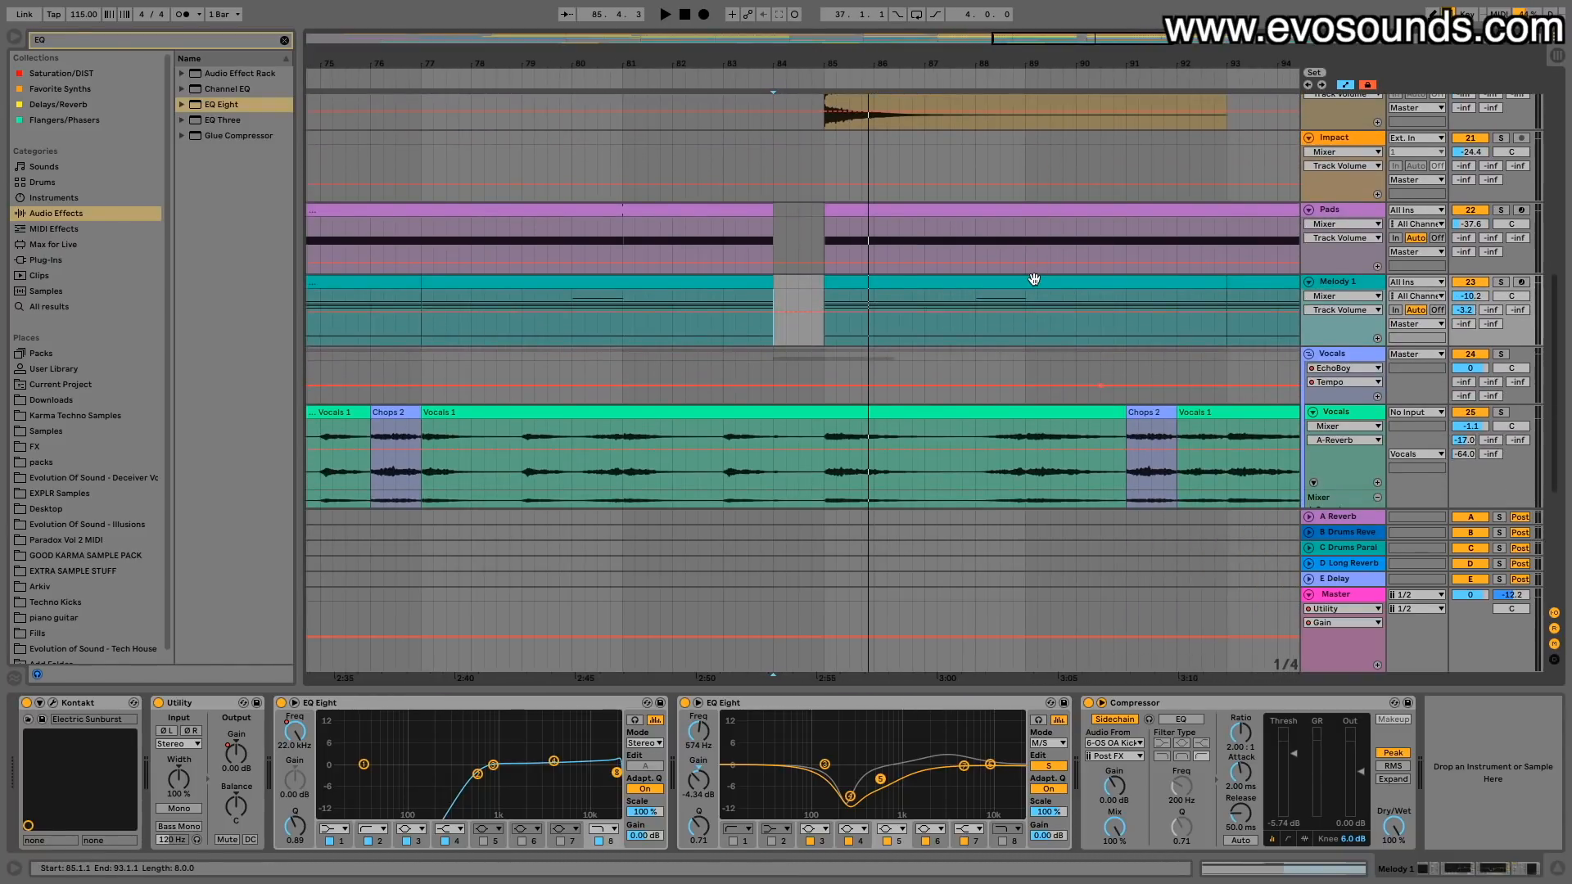
scroll(745, 399, "down", 5)
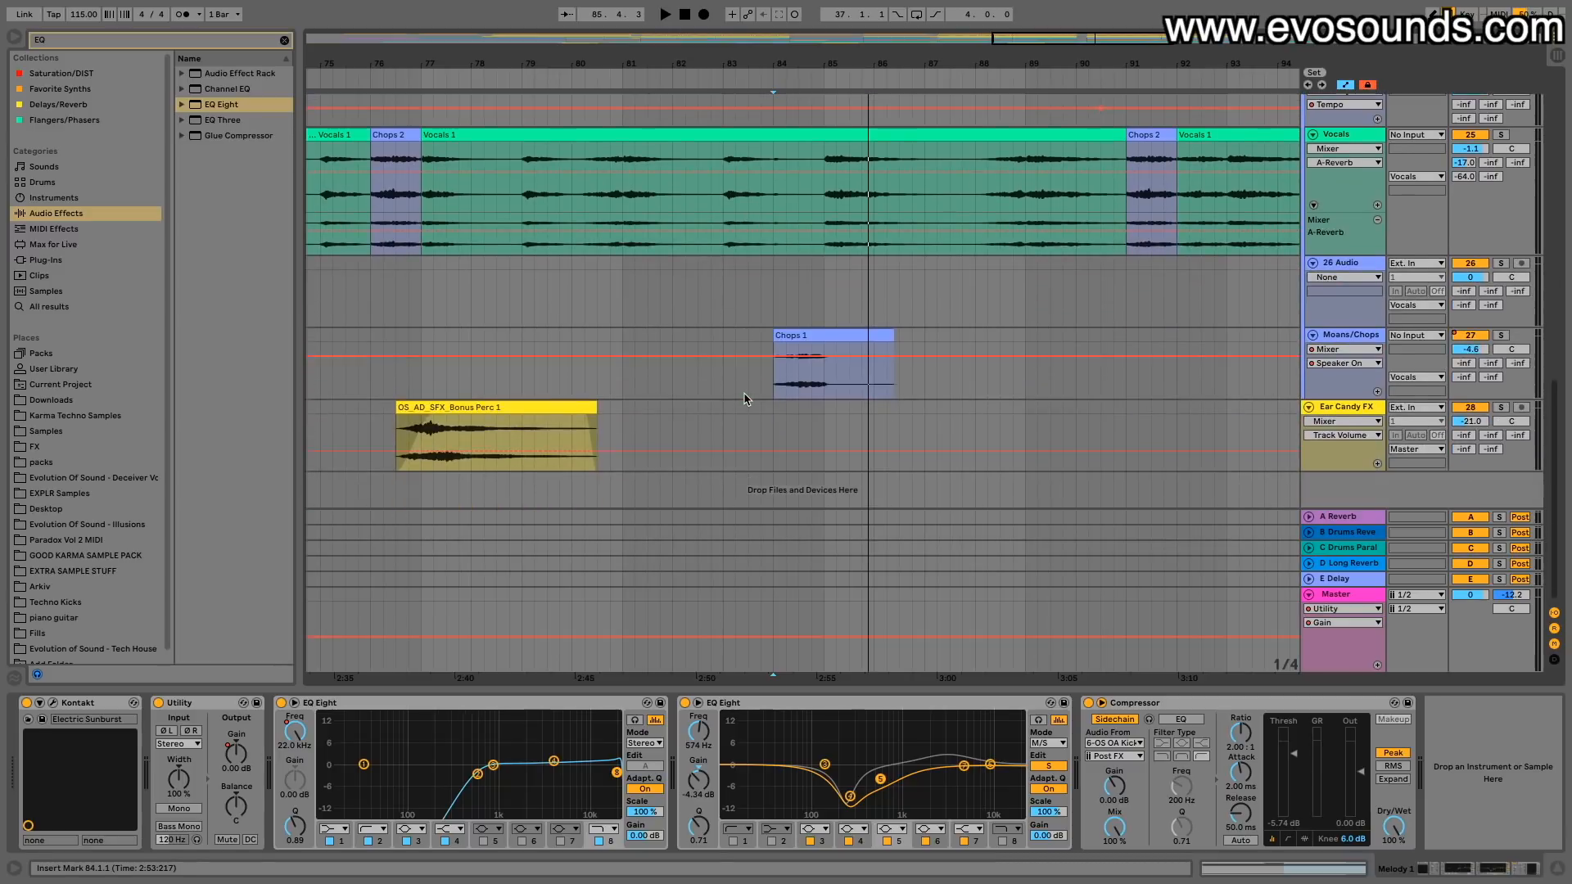
Step: Shorten the Chops 1 clip on the Moans/Chops track so it ends at 85.2.1
left_click(851, 336)
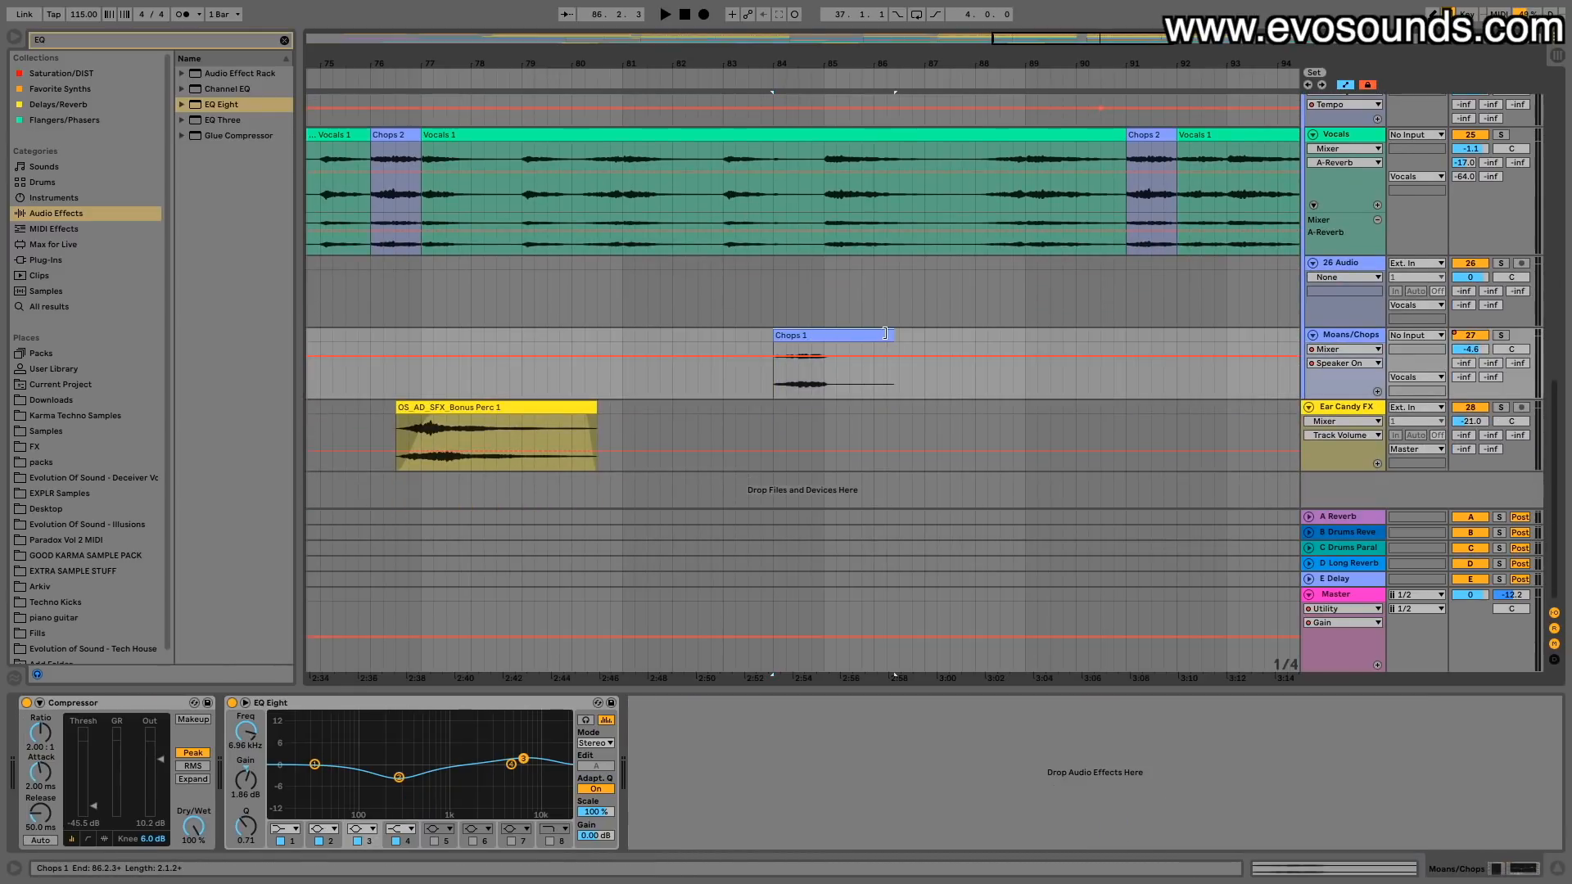
left_click_drag(885, 333, 835, 337)
left_click(1500, 336)
Step: Play from 83.2.1 through the gap at bar 84 and examine how the whistle, effects and noise tracks behave around it
scroll(869, 316, "up", 15)
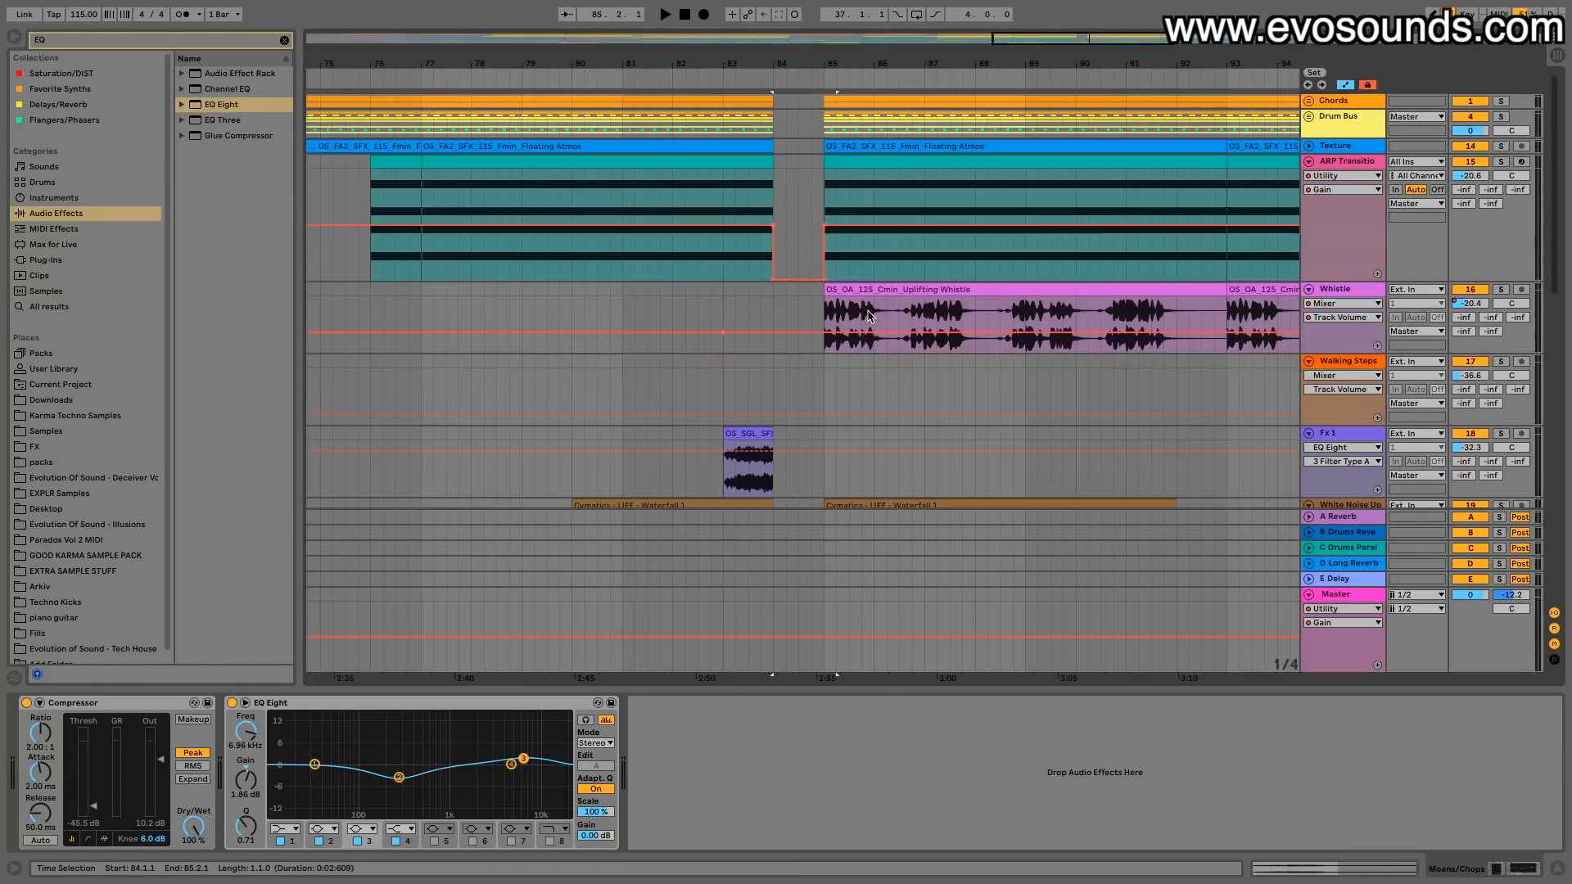
left_click(726, 288)
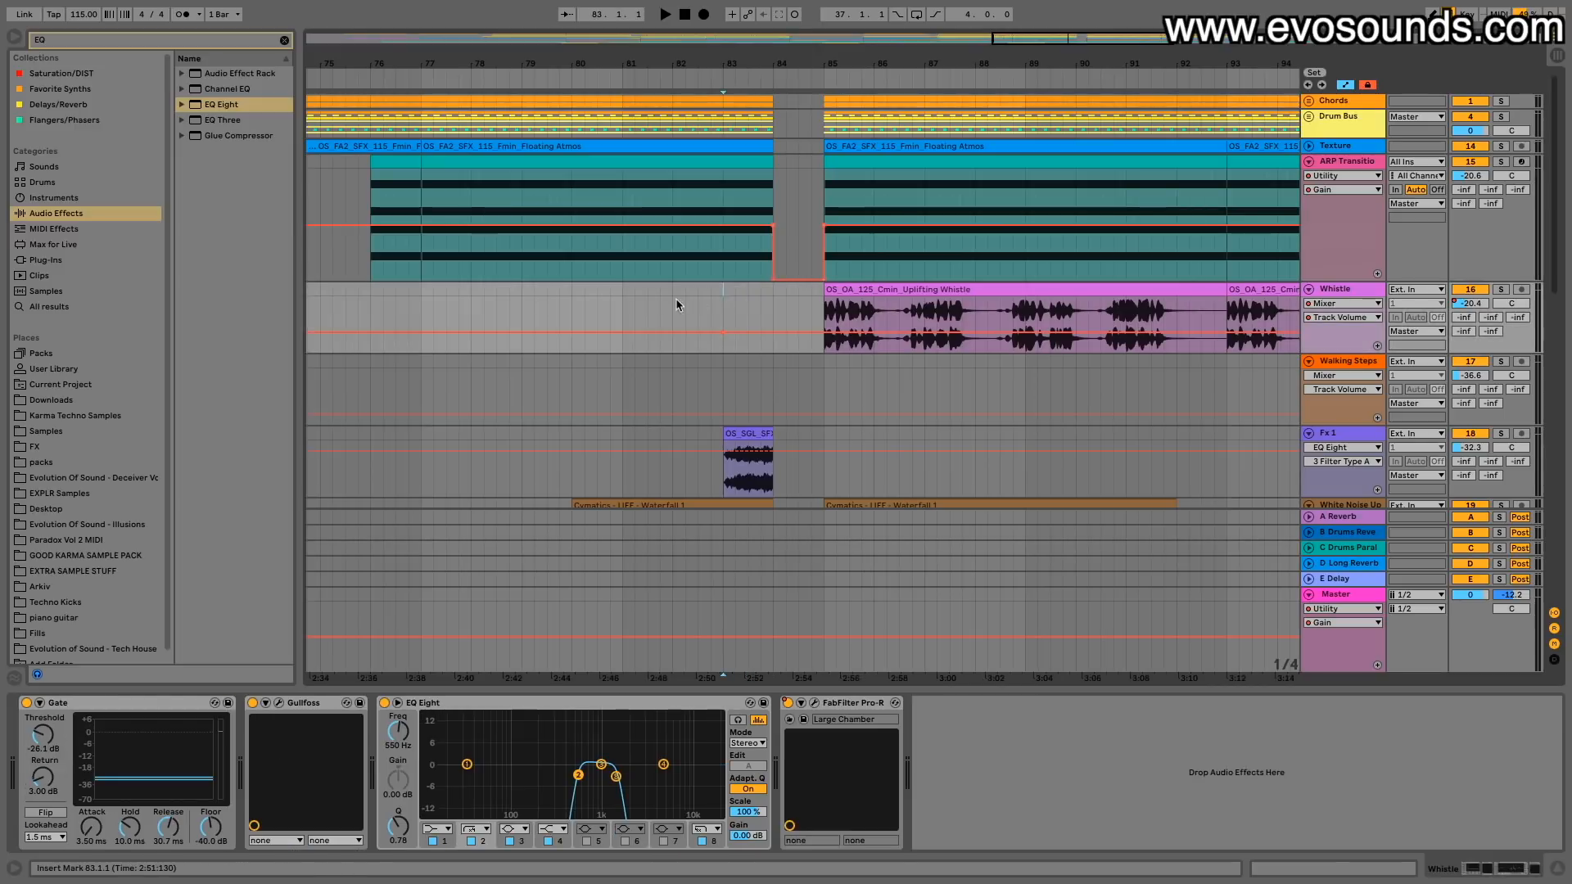
left_click(719, 285)
scroll(784, 339, "down", 10)
left_click(631, 287)
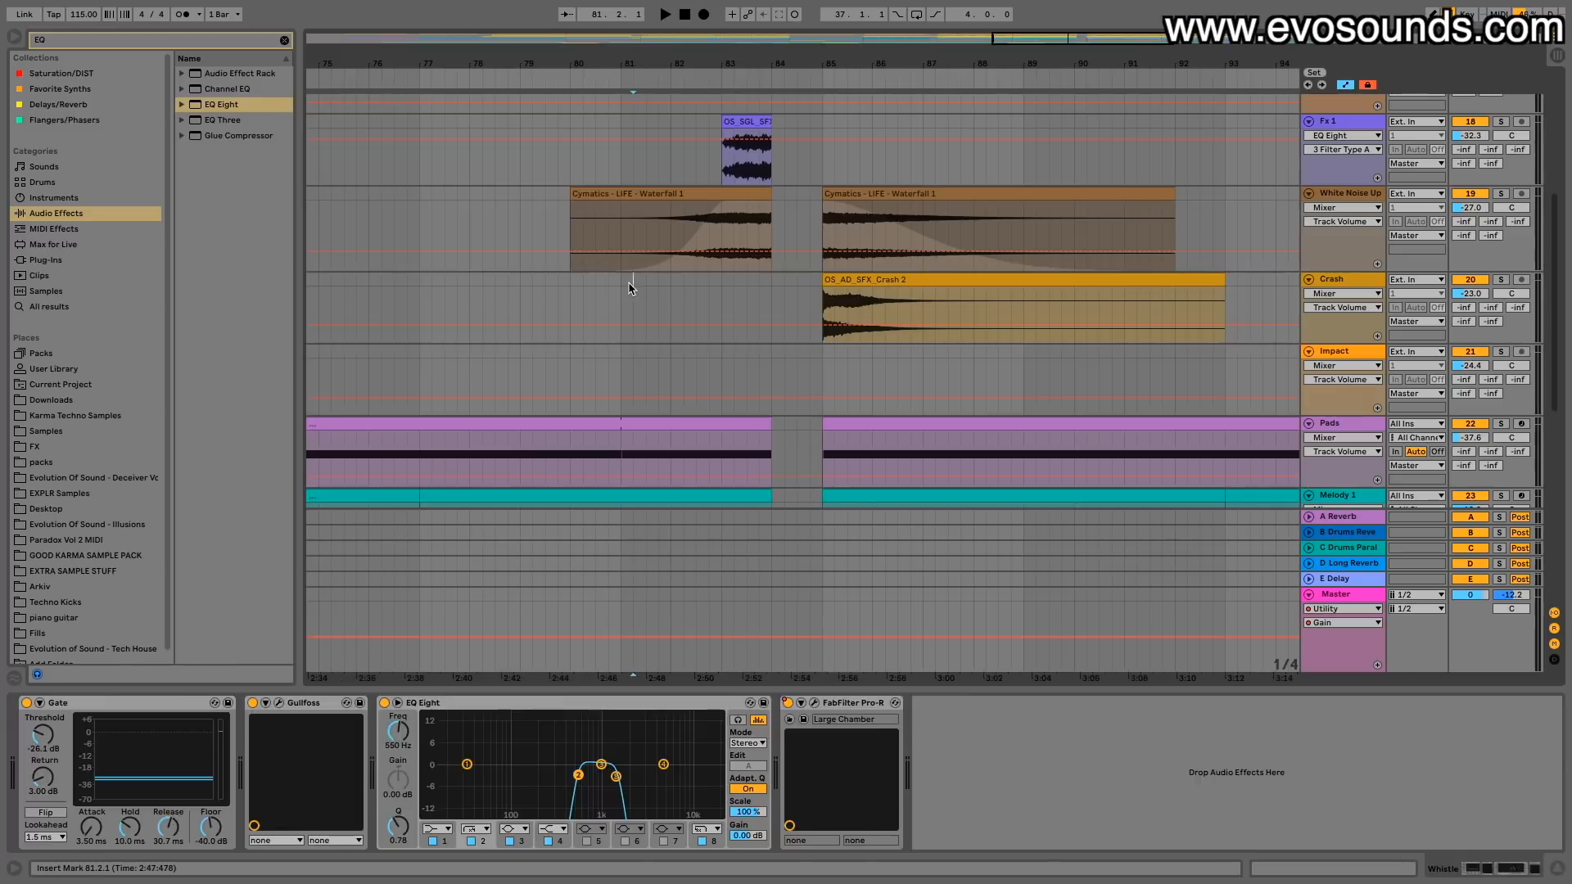
key("space")
left_click(734, 285)
scroll(780, 269, "up", 5)
scroll(781, 268, "up", 2)
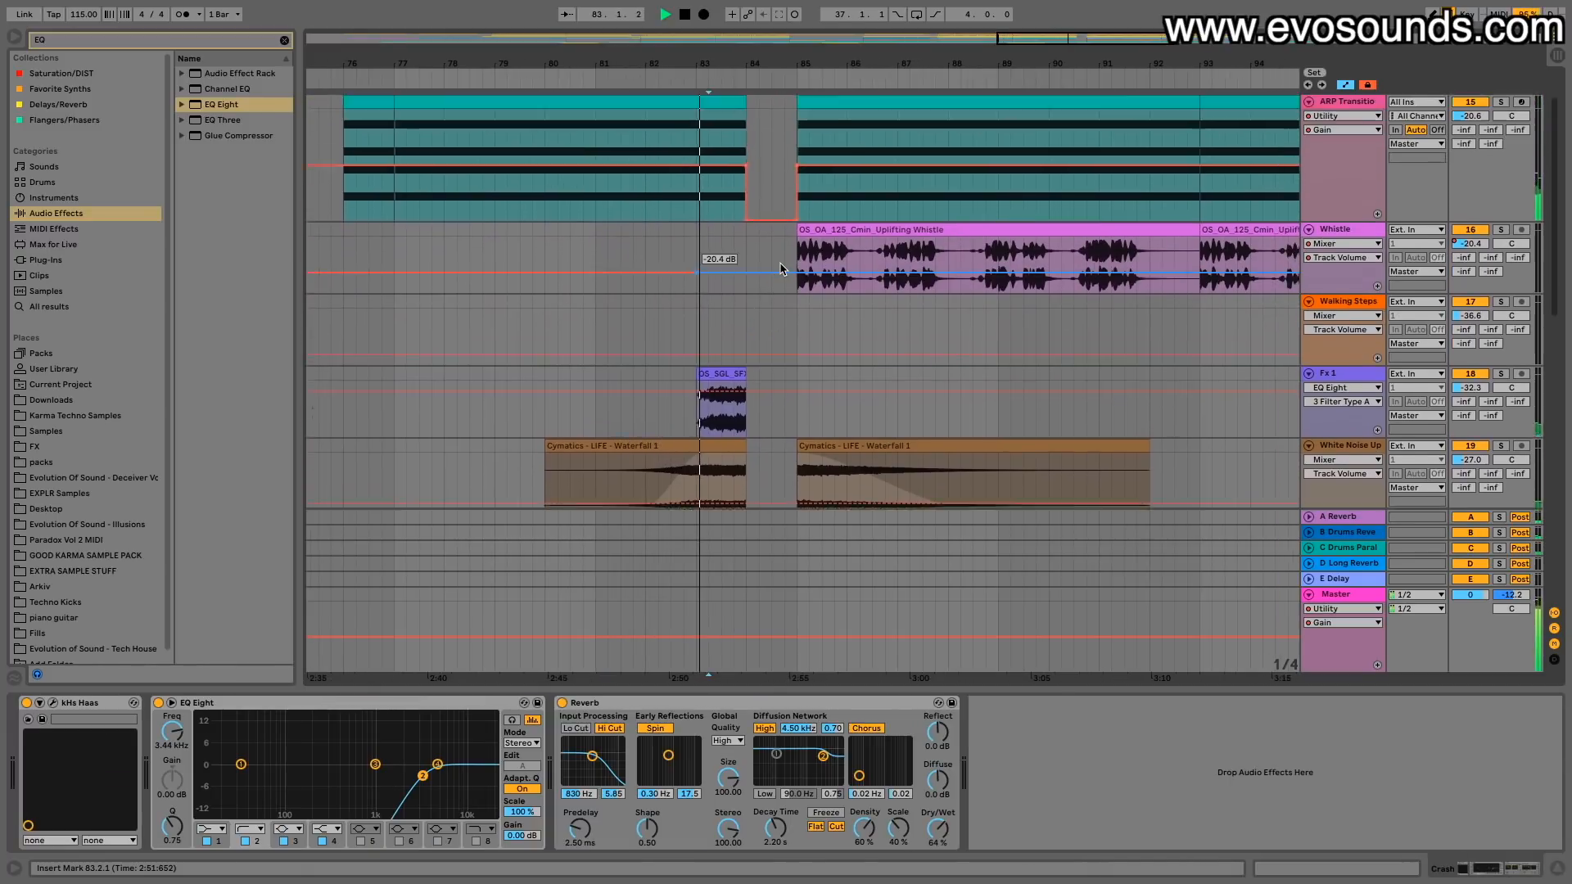
scroll(783, 269, "up", 3)
left_click_drag(640, 64, 482, 93)
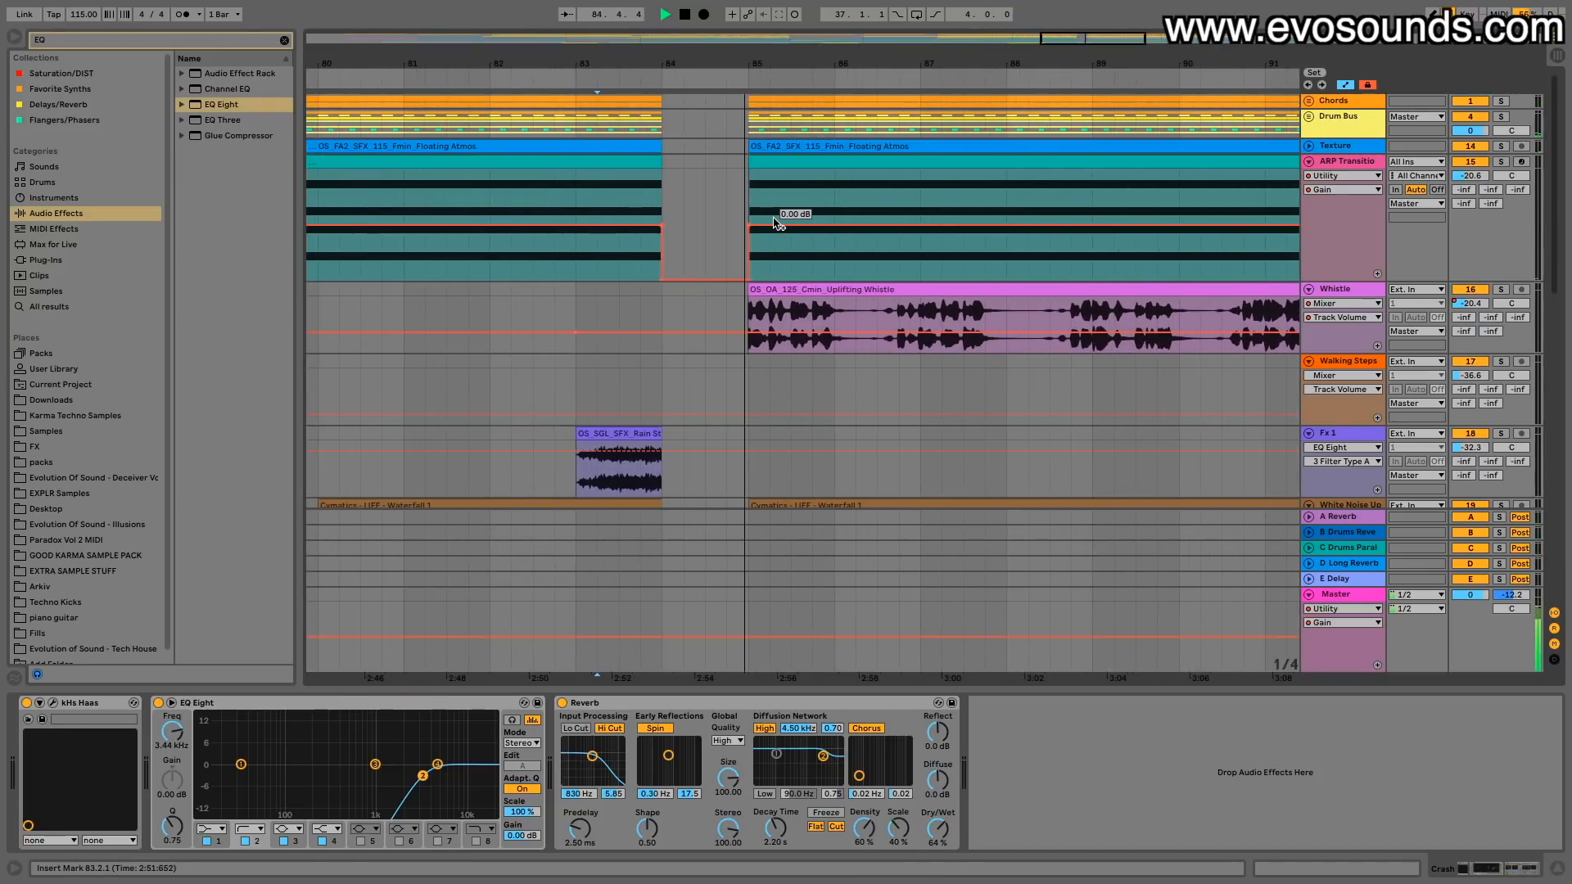
Step: Stop playback at bar 83 and examine the ARP Transitions track's Utility gain automation in the gap at bar 84
left_click(615, 302)
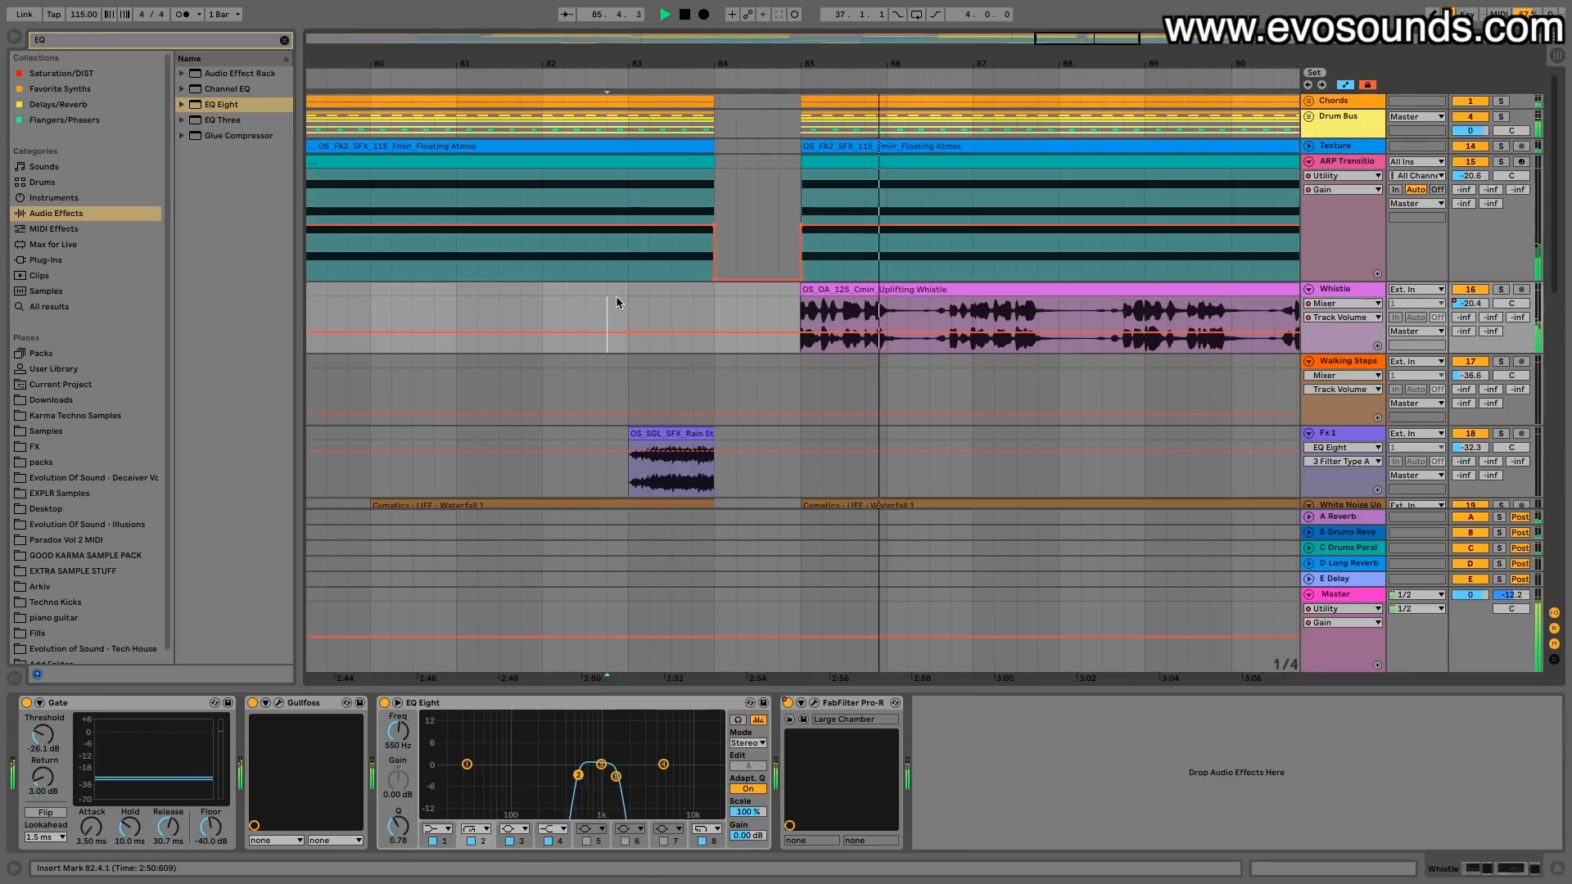
left_click(626, 308)
key("space")
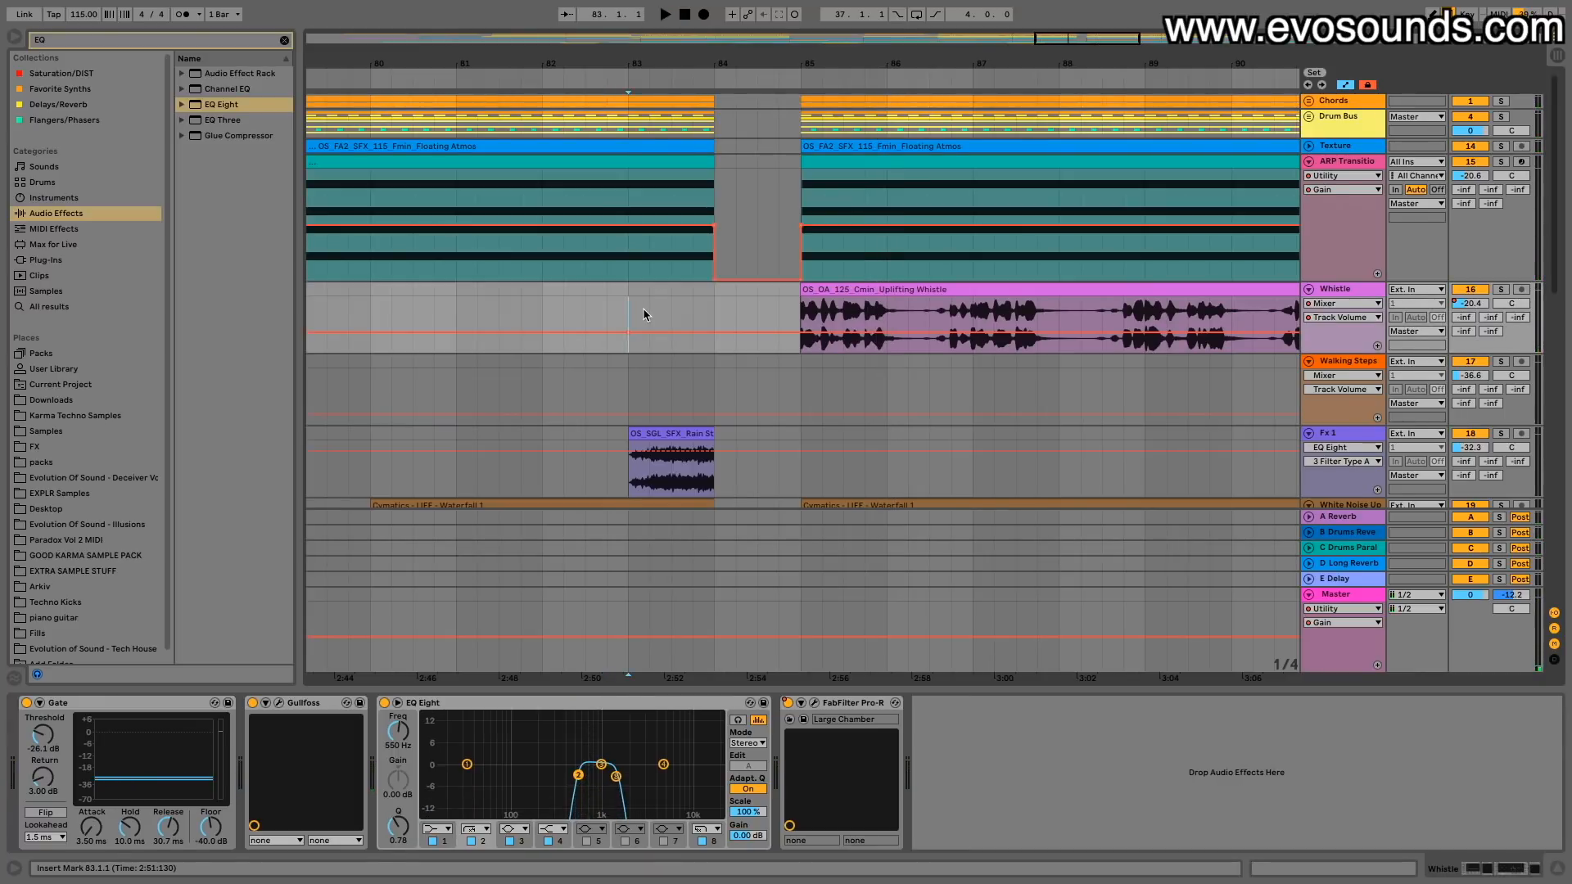
scroll(642, 308, "down", 1)
scroll(642, 308, "up", 1)
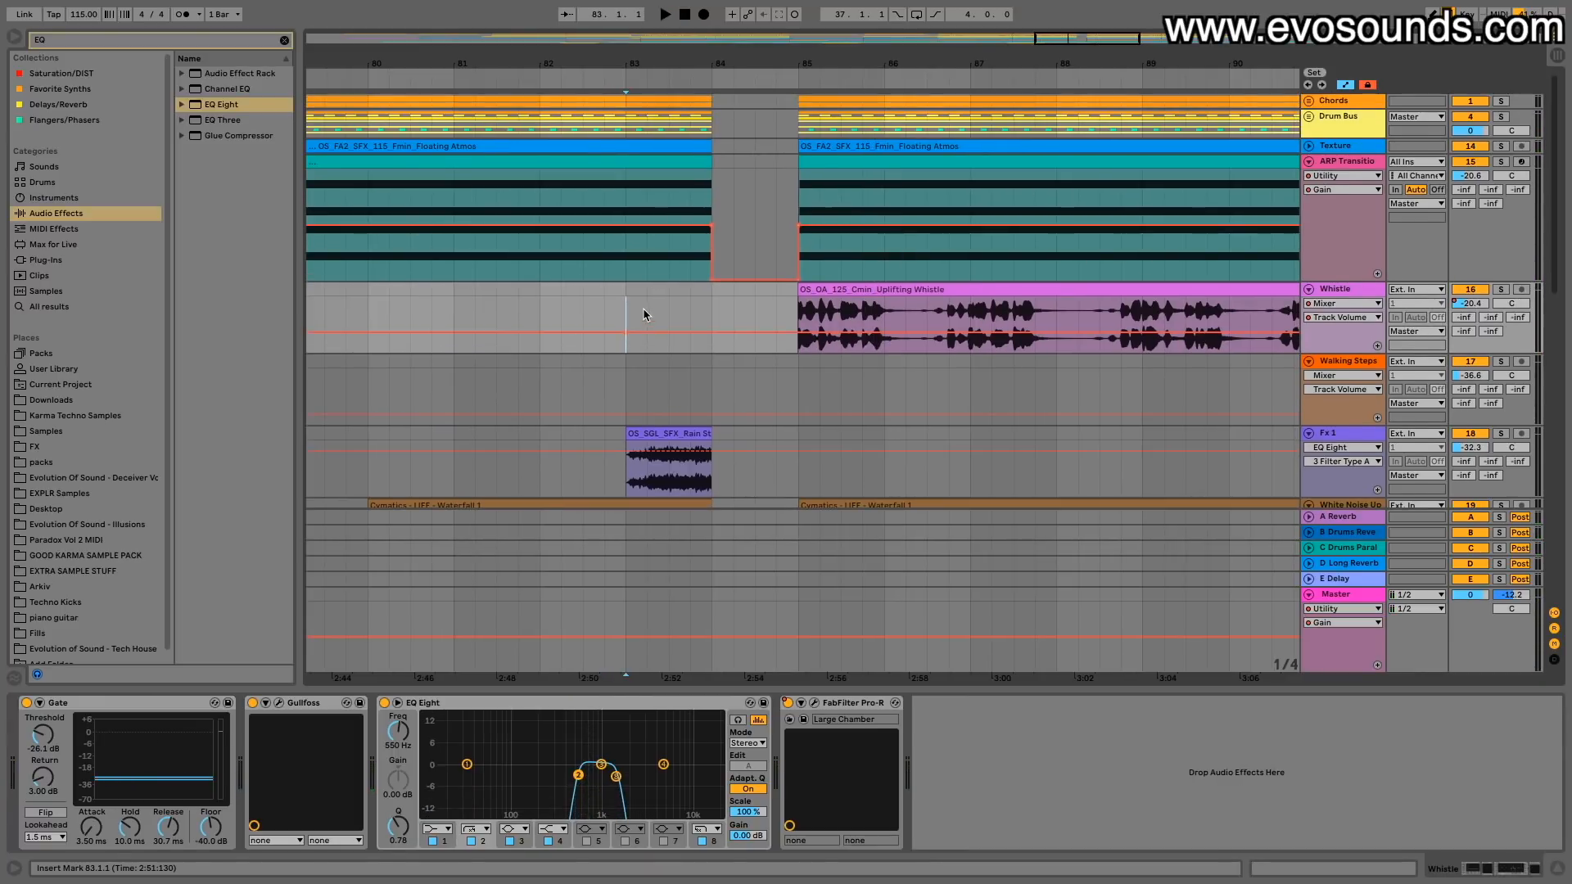
left_click(709, 283)
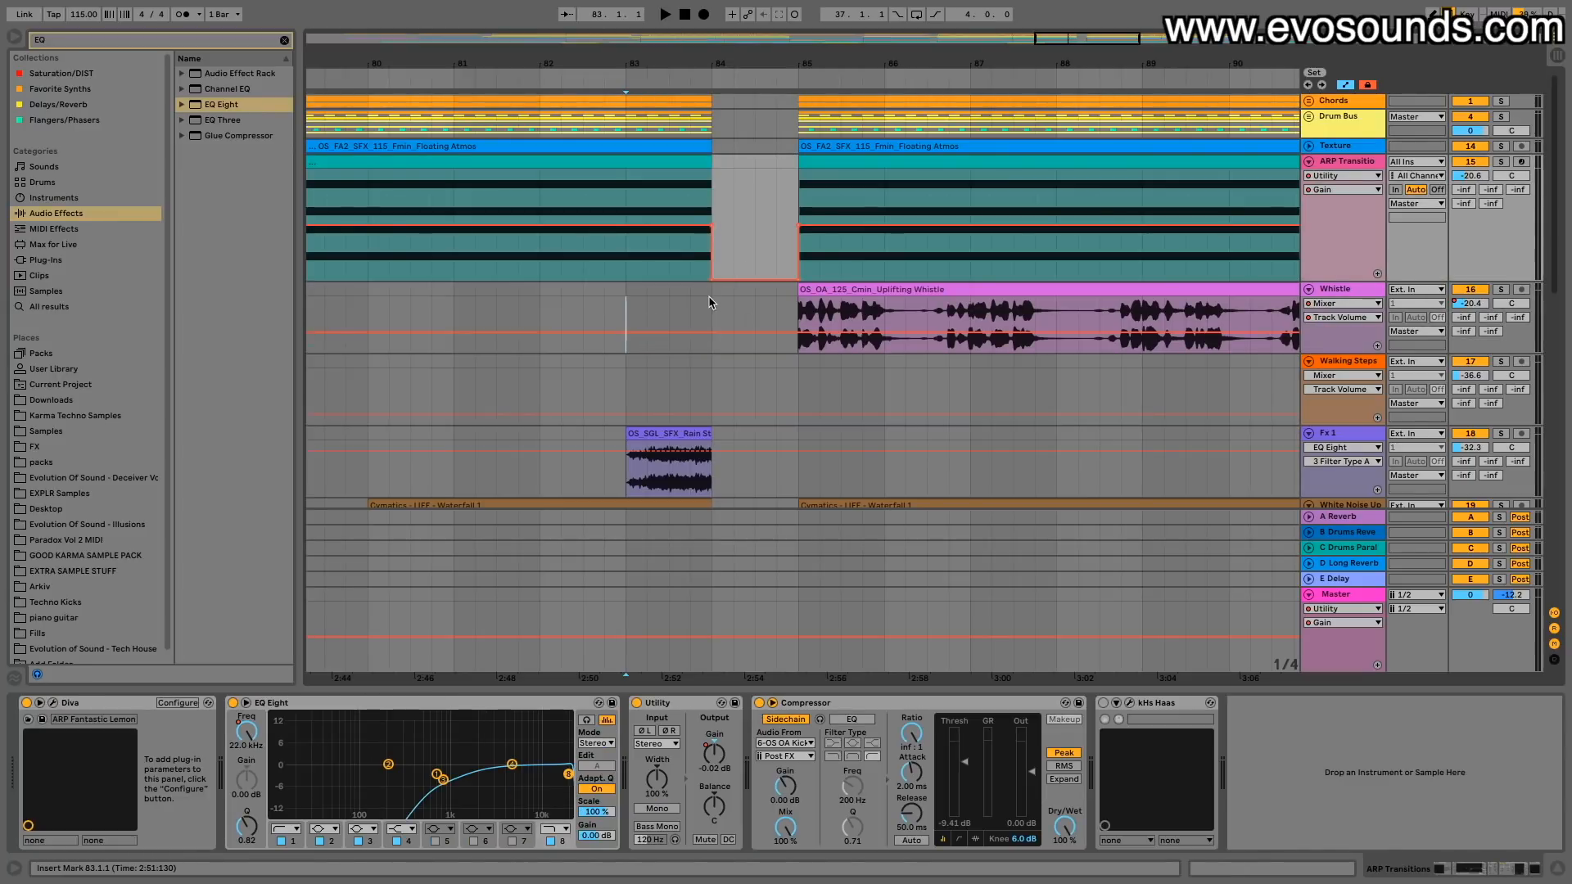
left_click(717, 209)
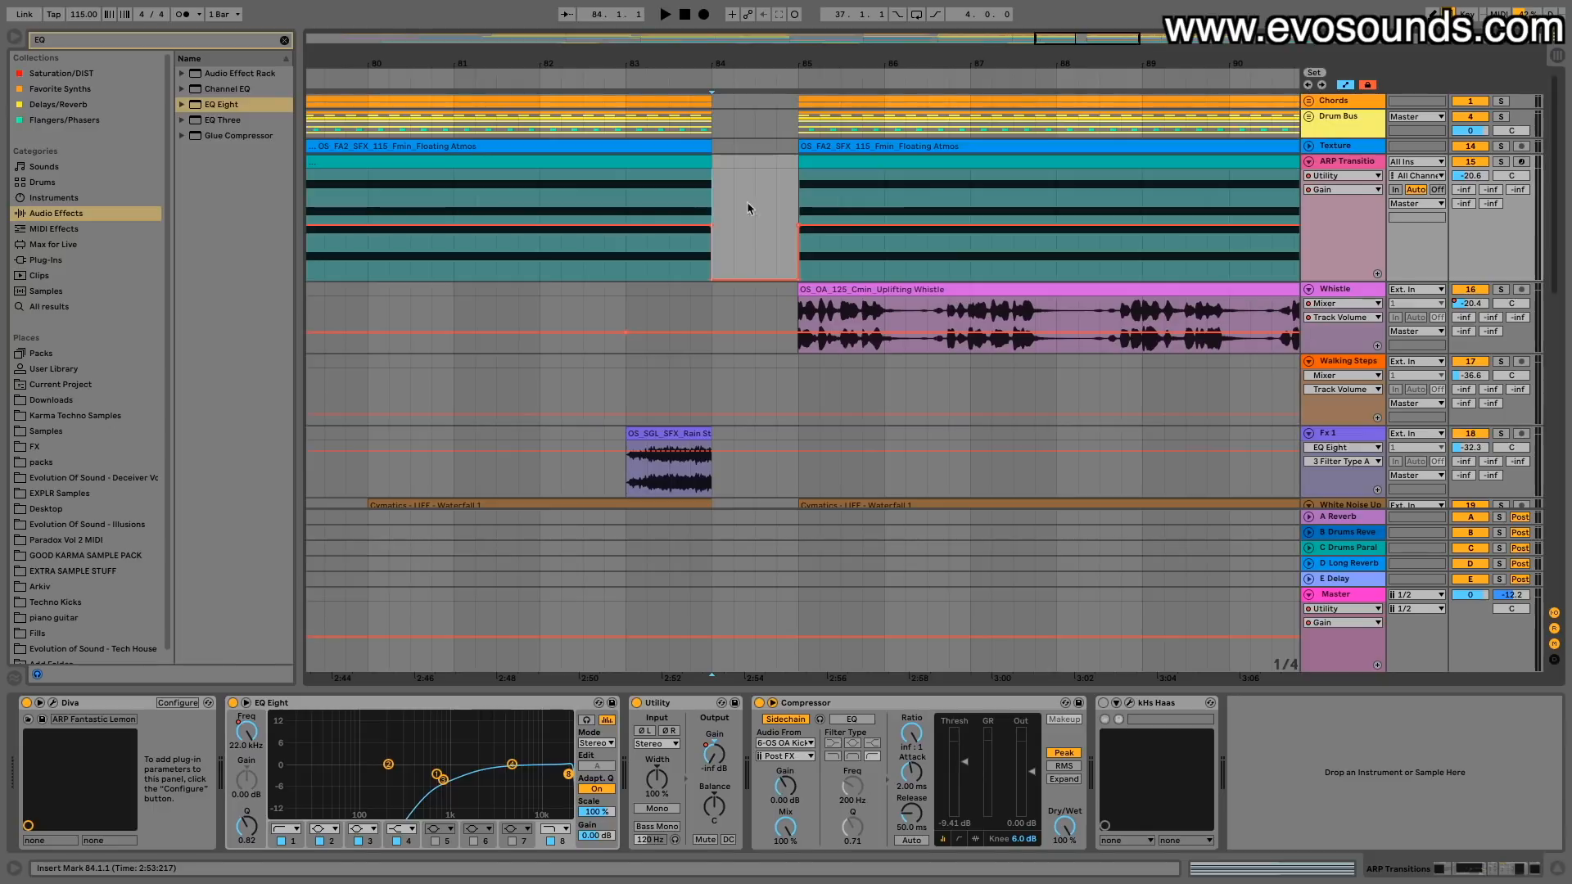
key("Tab")
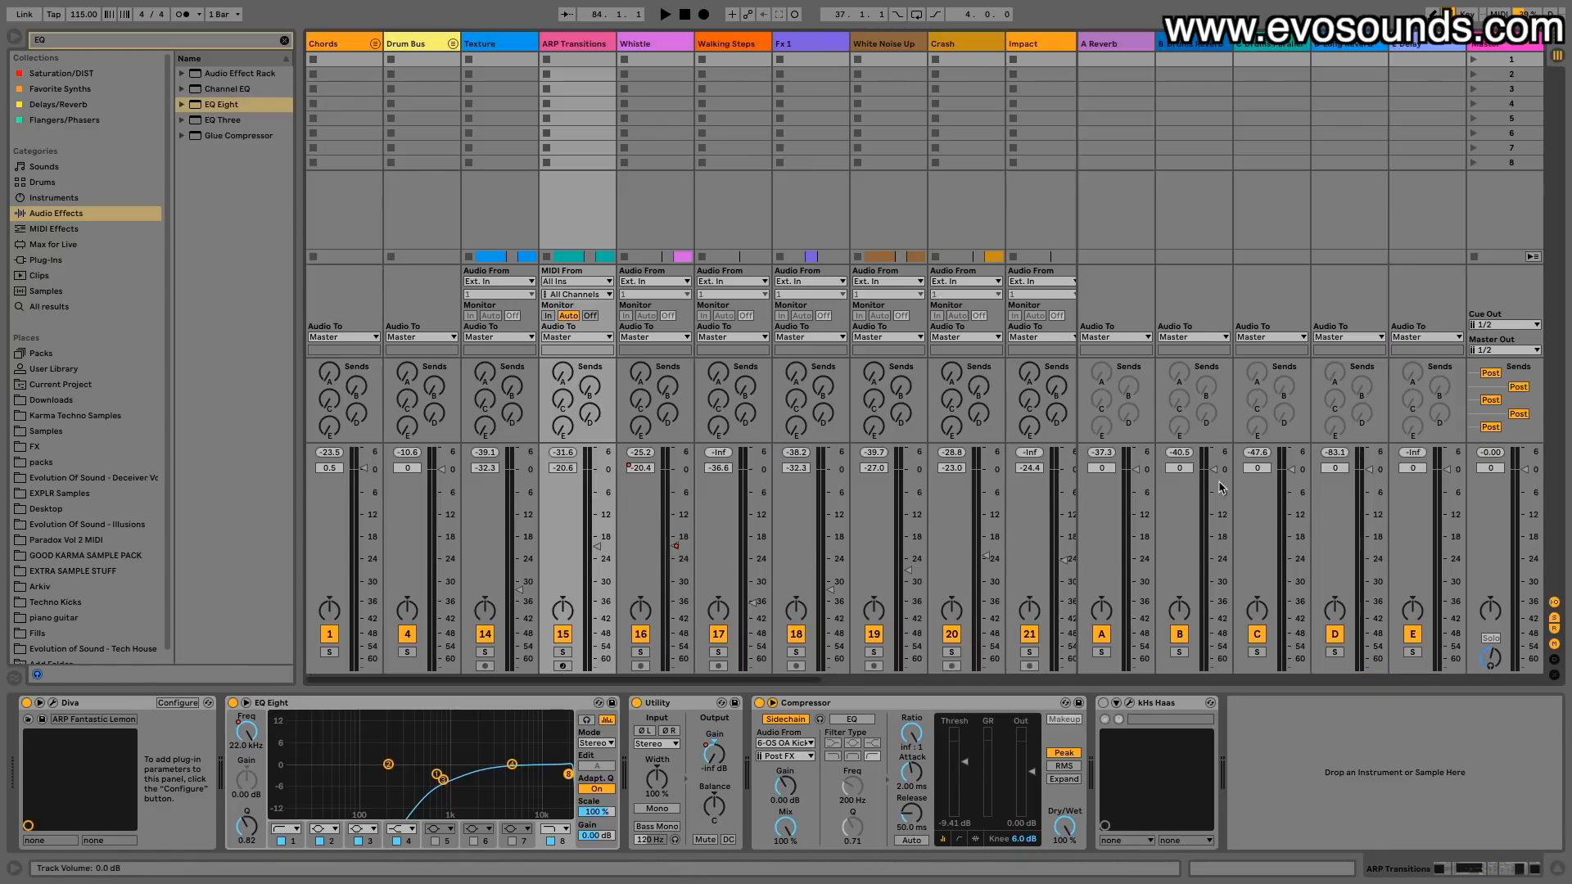
key("Tab")
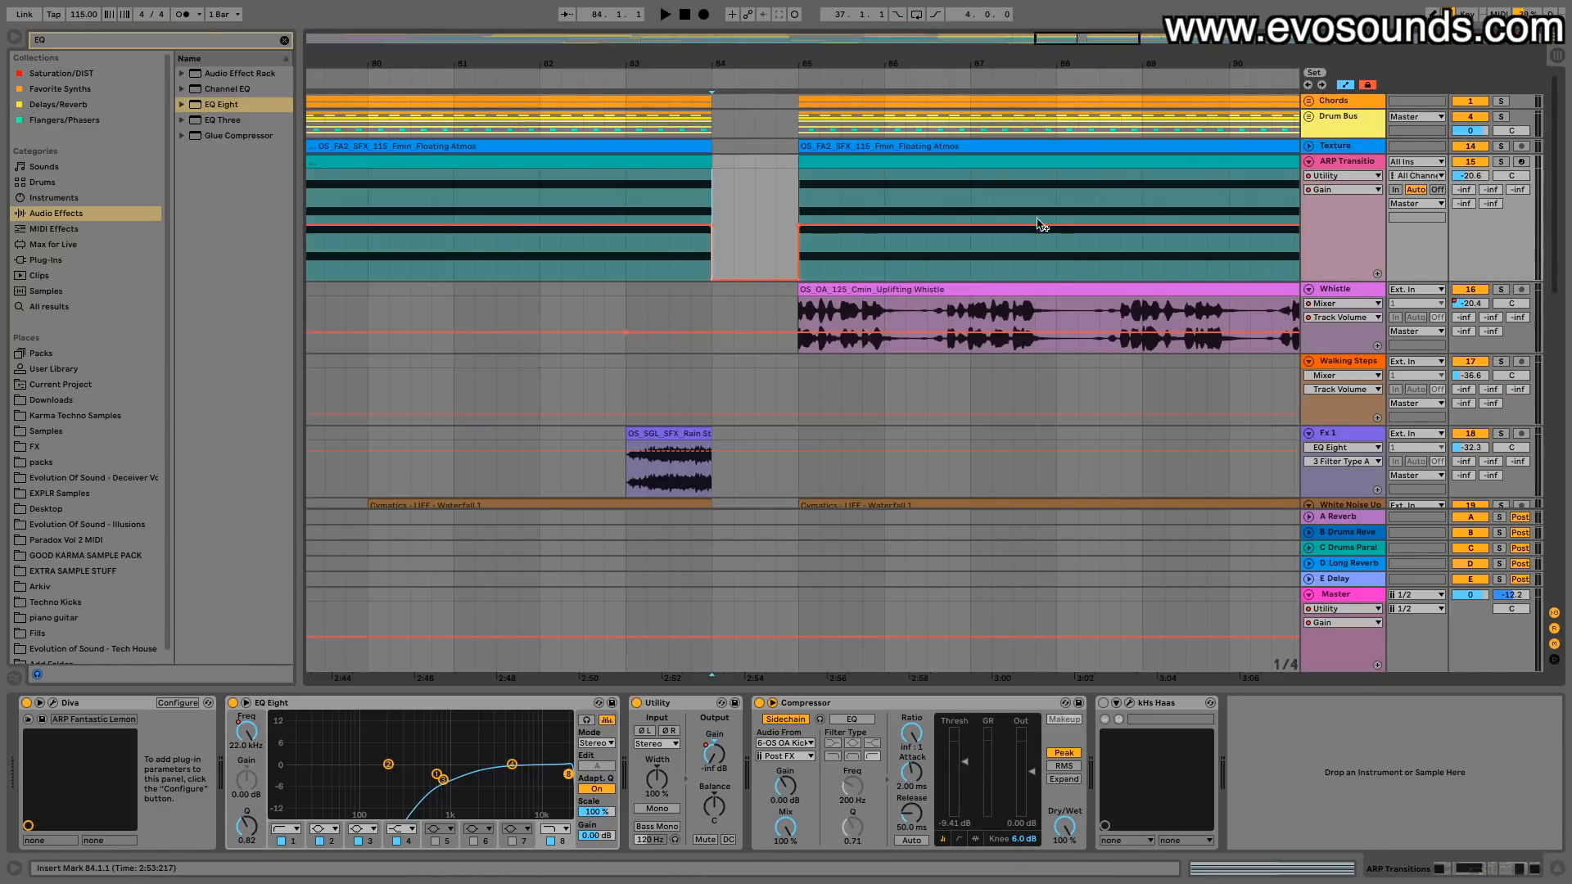
Step: Play from 83.4.1 on the Whistle track into the gap at bar 84, and stop playback
scroll(1089, 273, "down", 2)
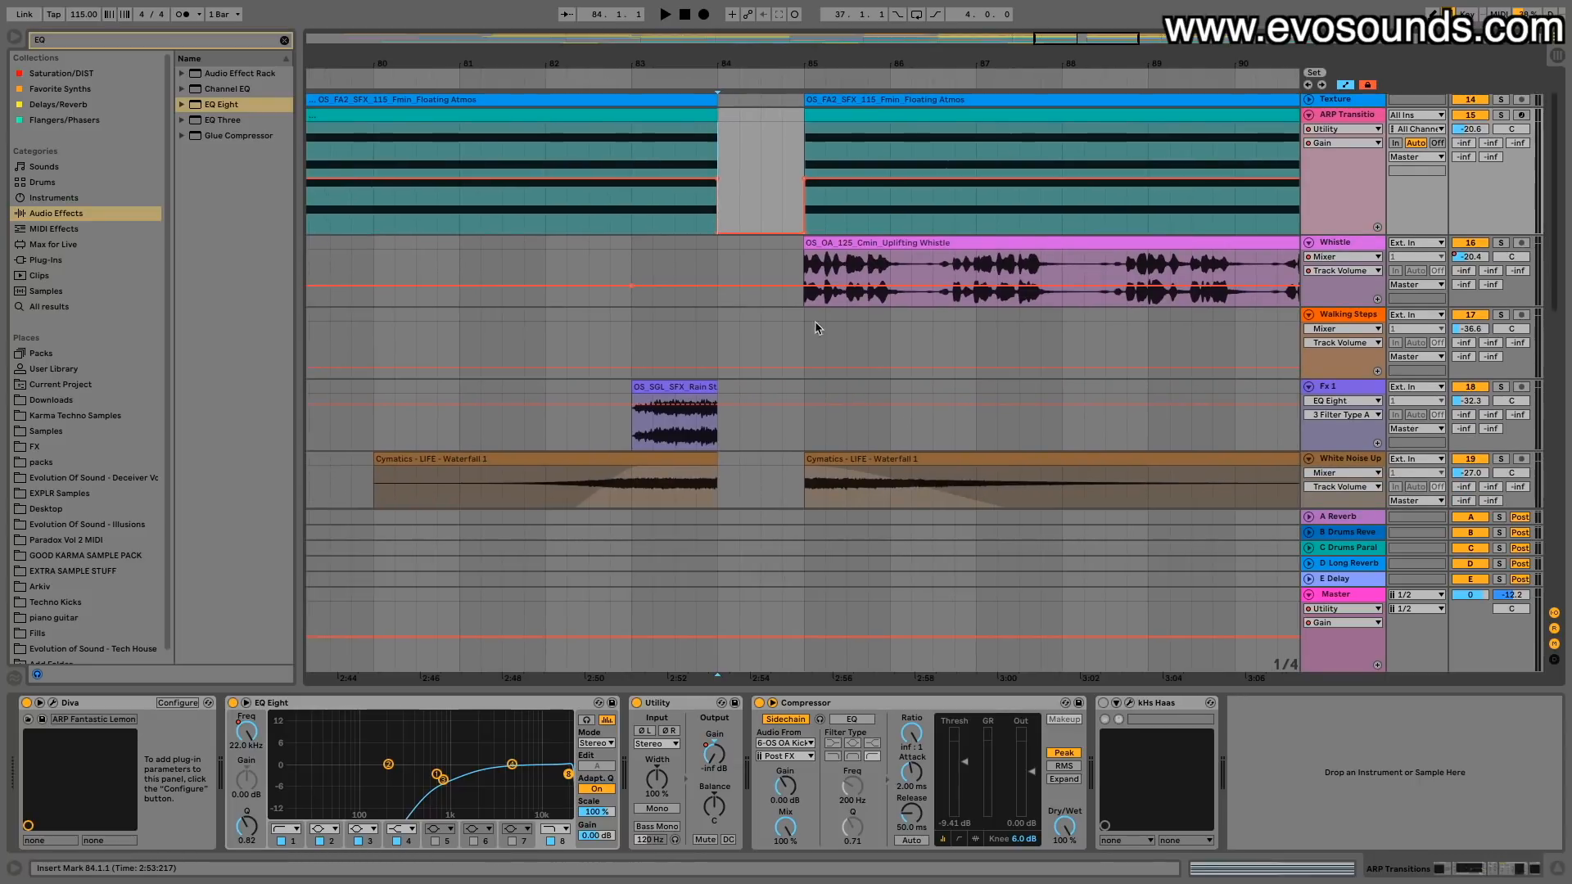
left_click_drag(694, 263, 640, 267)
left_click(681, 242)
key("space")
scroll(741, 267, "down", 1)
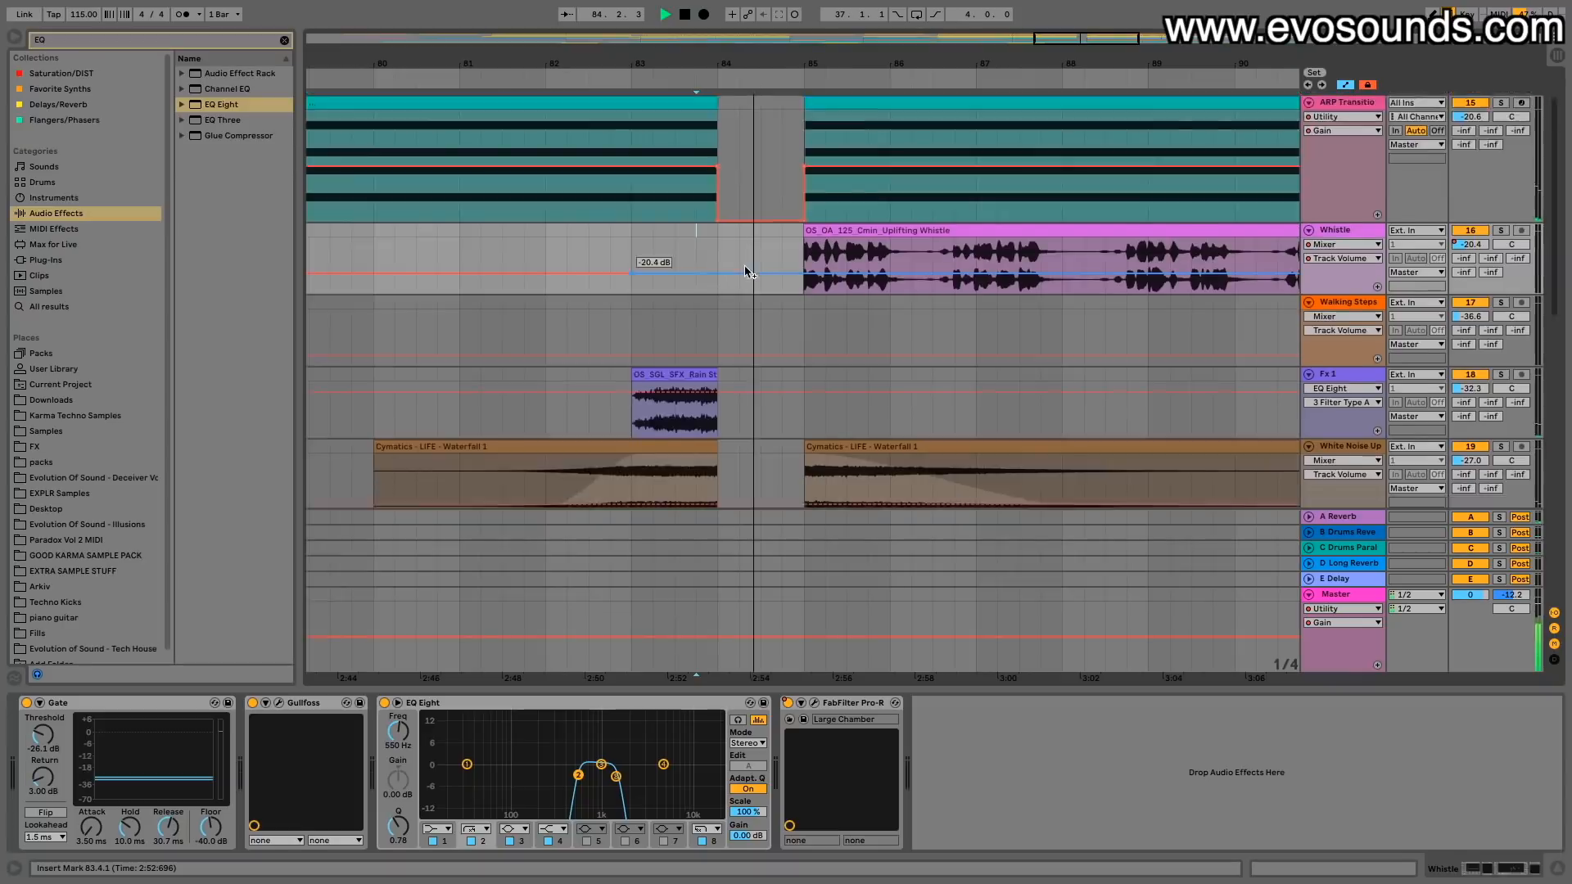
key("space")
Step: Select and examine the Chops 1 vocal clip on the Moans/Chops track at bar 84
scroll(770, 344, "down", 10)
left_click(750, 354)
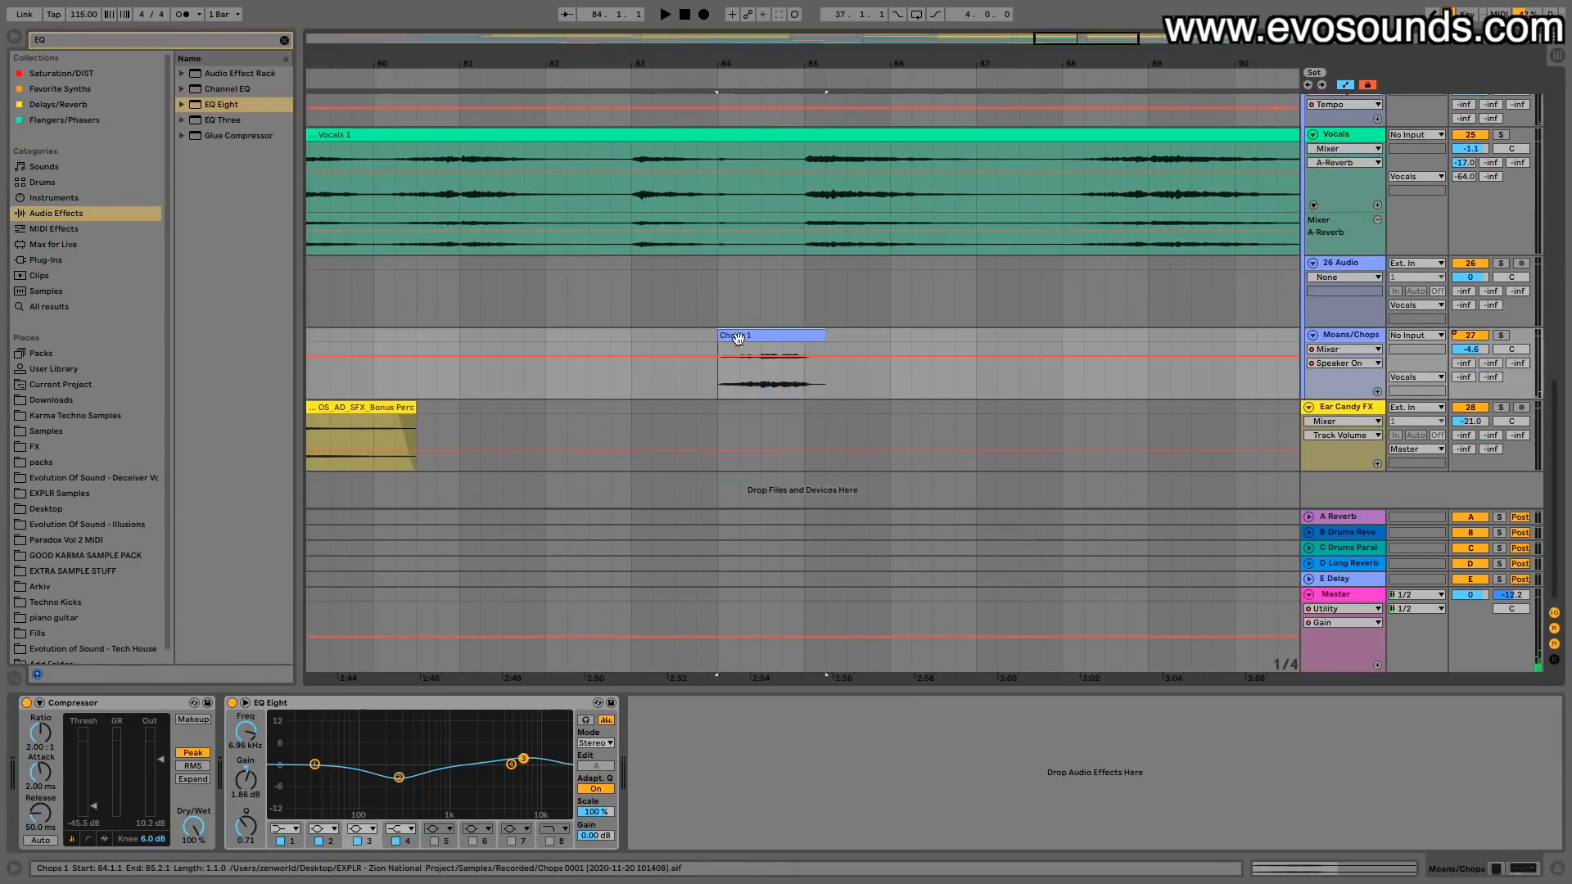
left_click(644, 286)
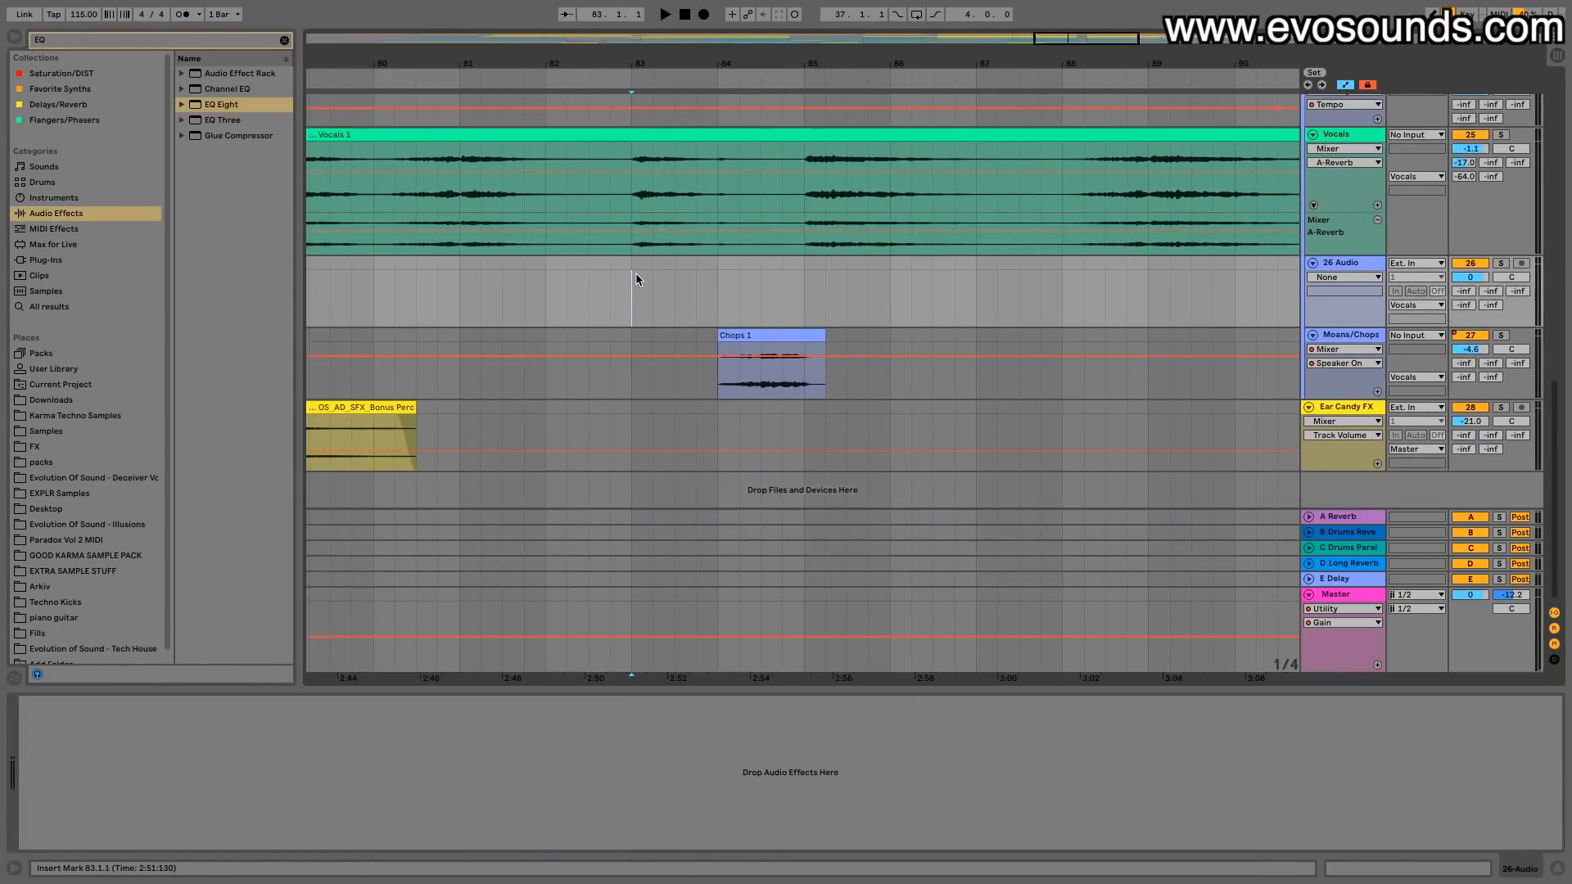
left_click(781, 335)
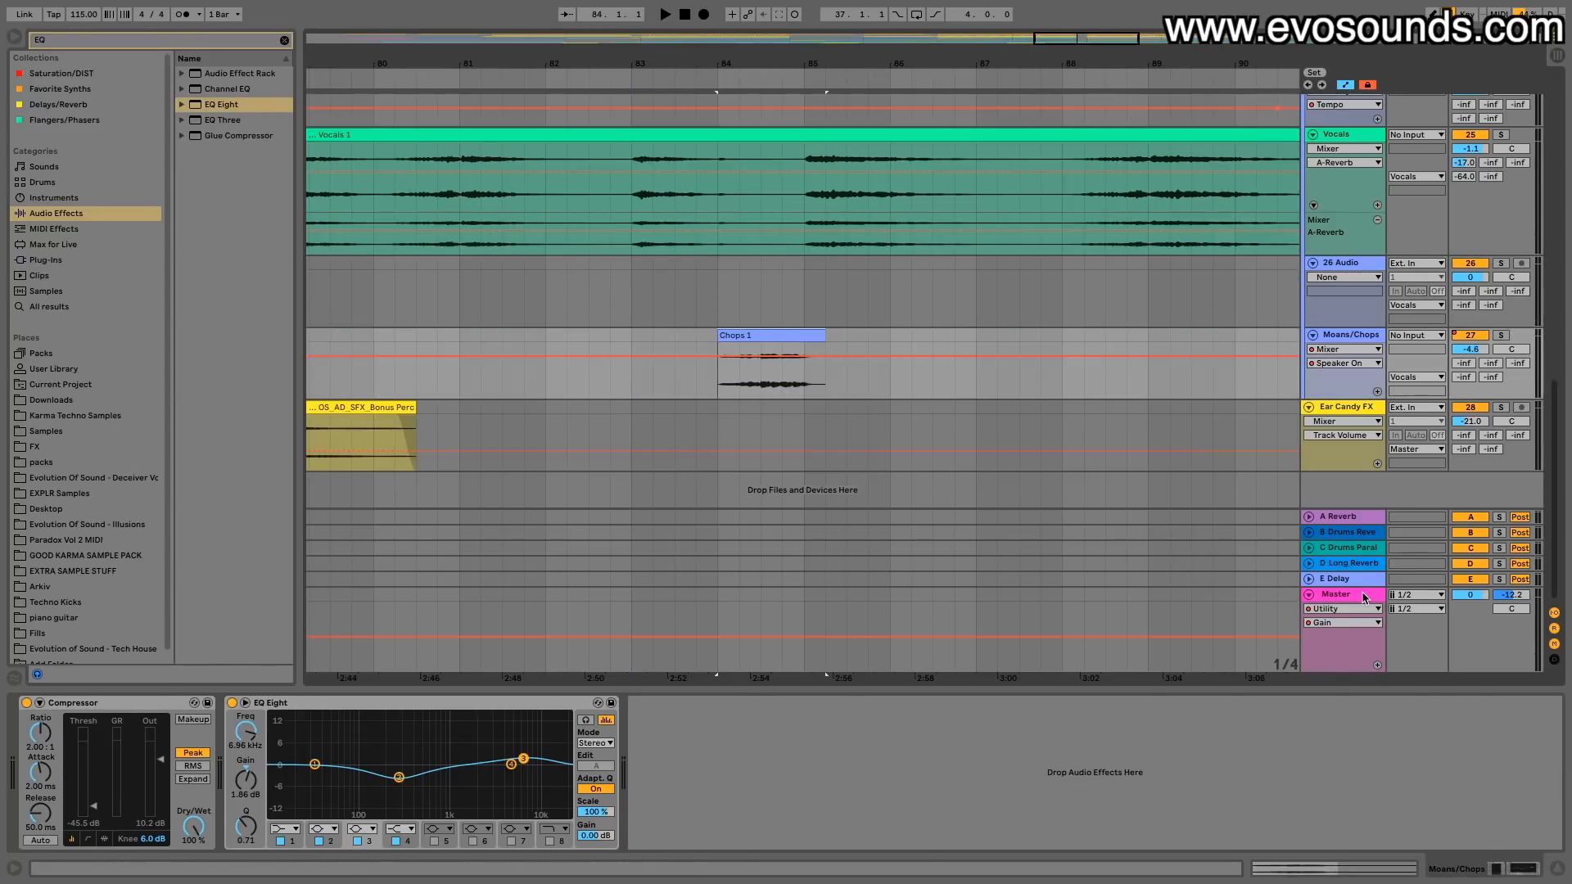
Step: While playing from 82.2.1, automate the Master's Utility gain to drop at bar 84 and ramp up to -15.0 dB at bar 85
left_click(1365, 597)
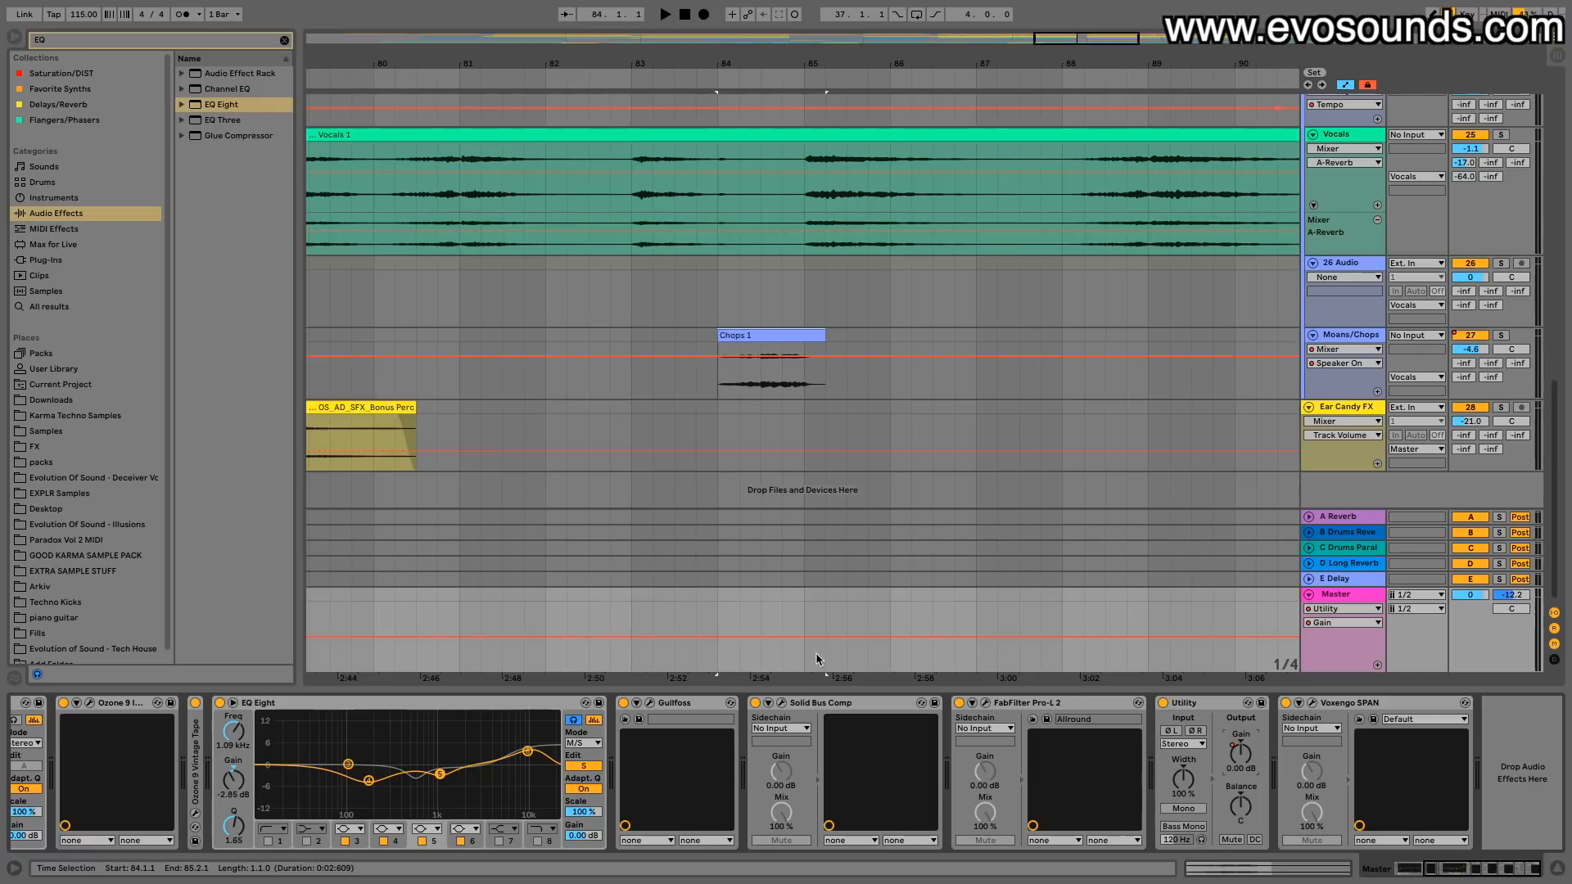
left_click(569, 605)
key("space")
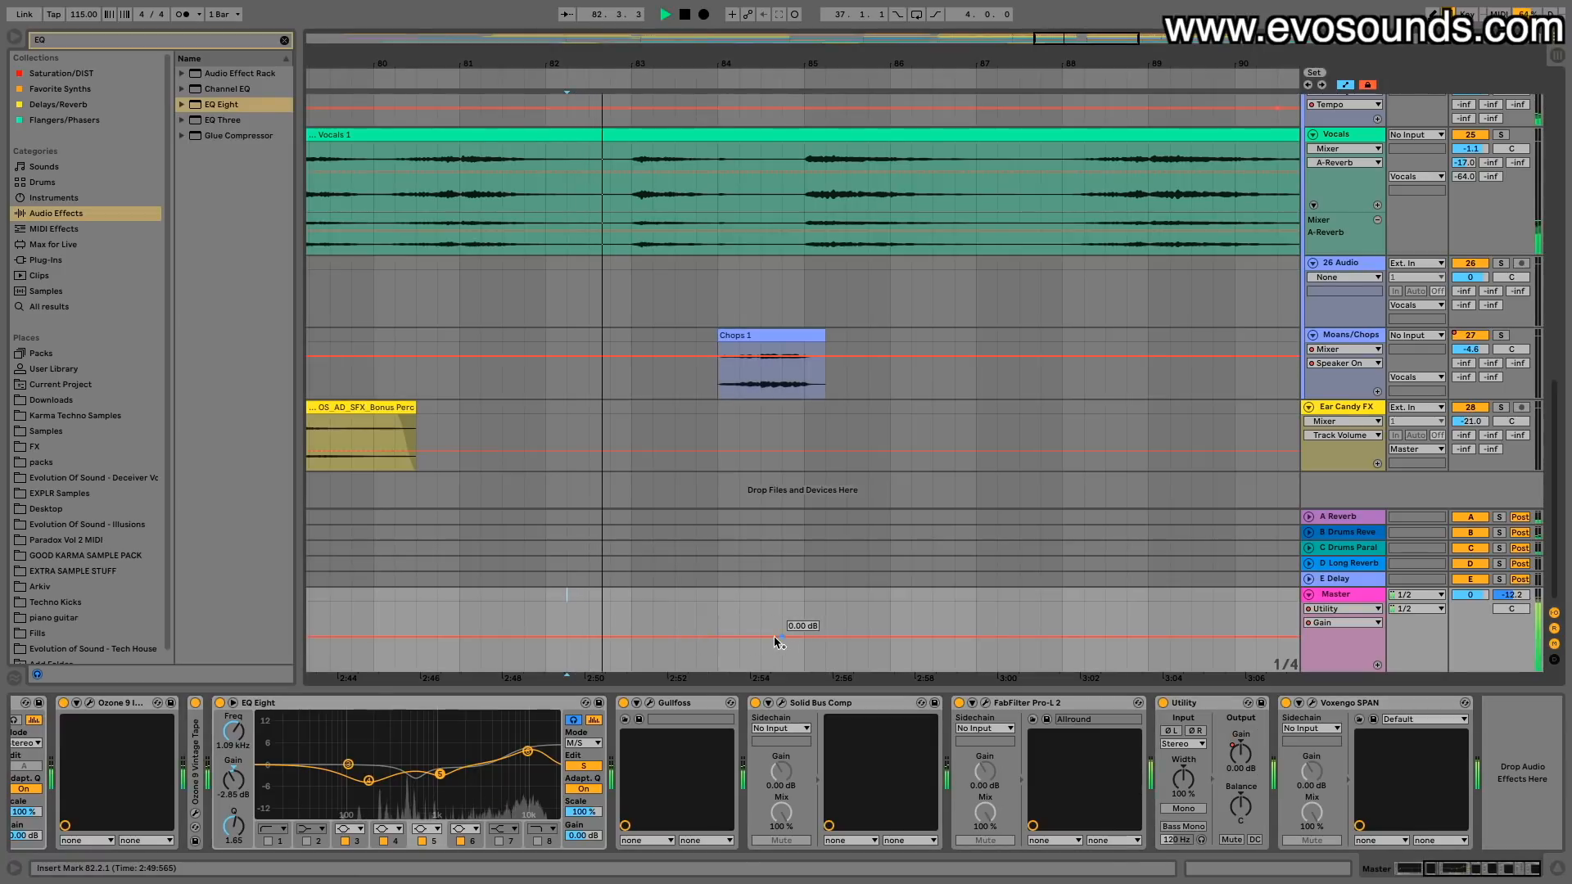
left_click_drag(786, 637, 787, 670)
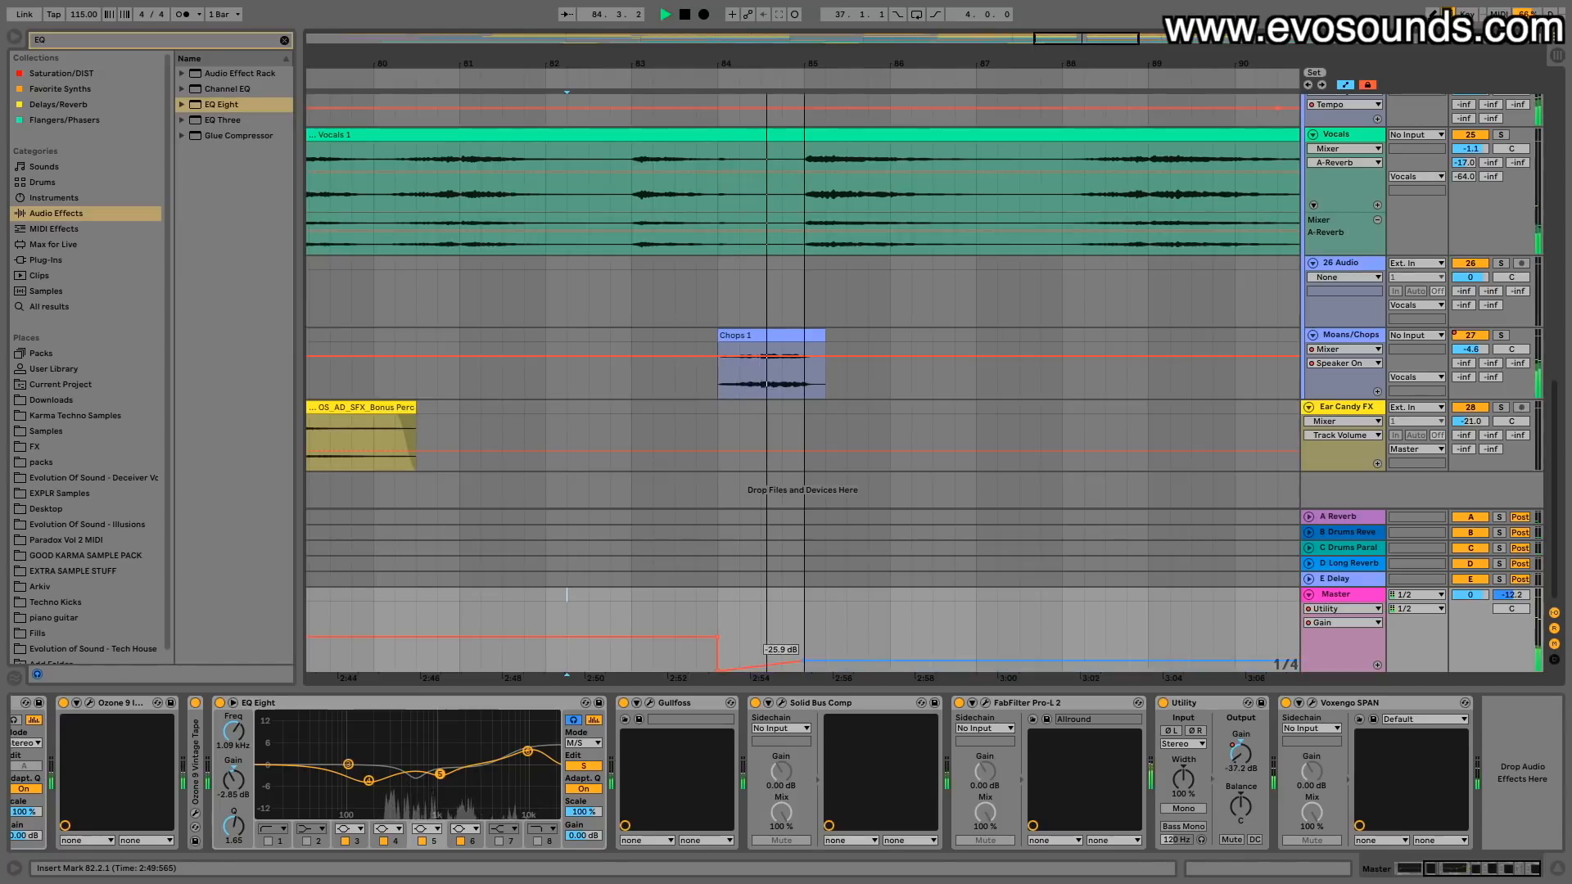
left_click_drag(833, 667, 833, 651)
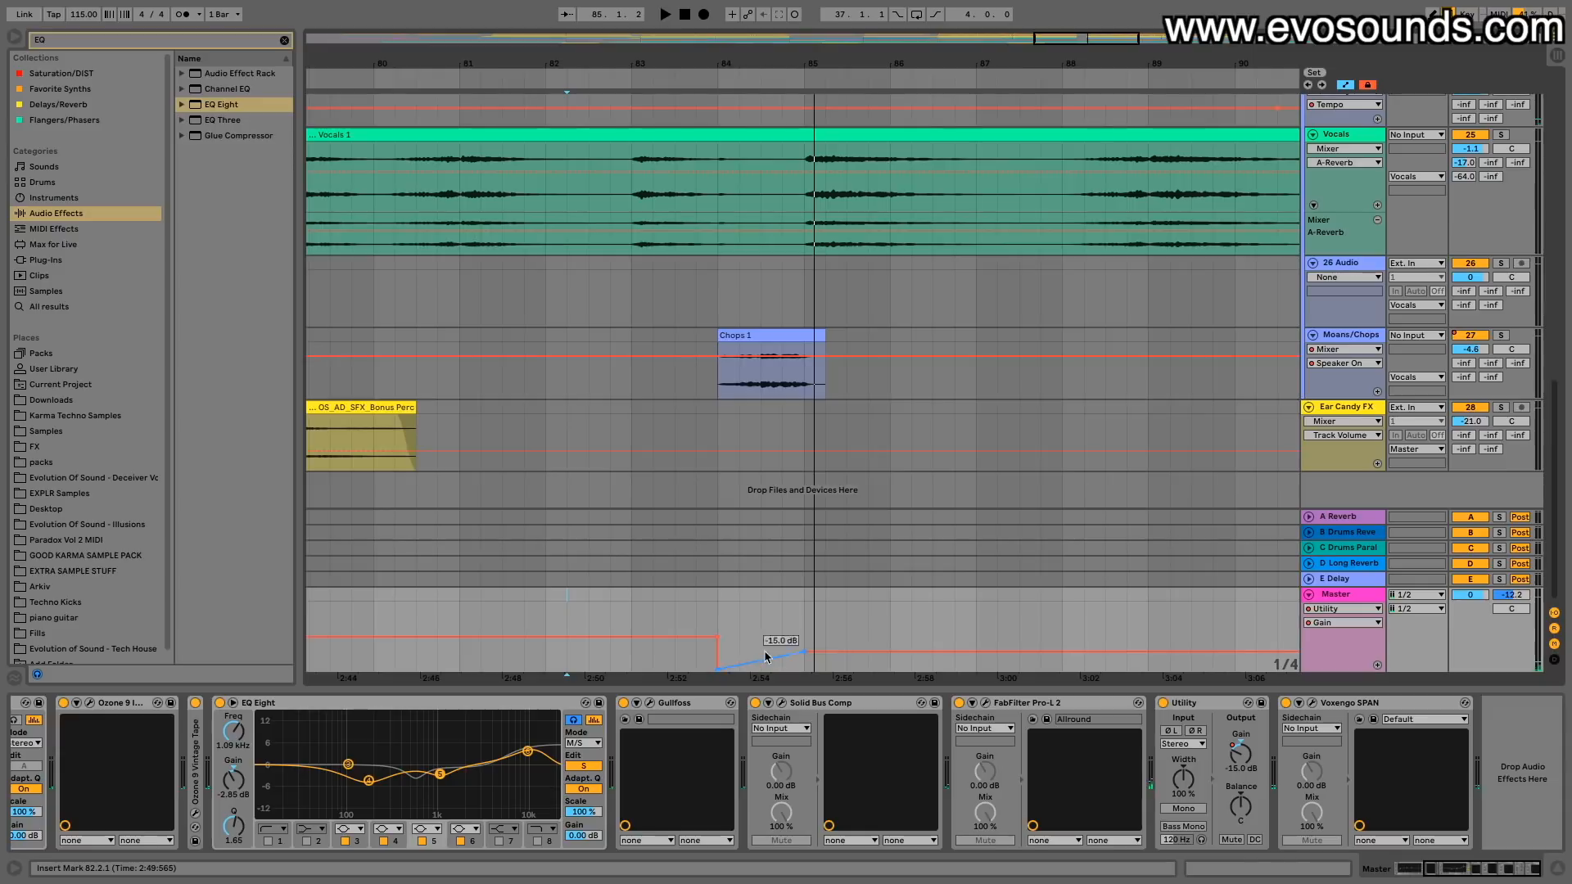
Step: Redraw the Master gain dip to -inf dB from 84.4.1 until bar 85, returning to 0.83 dB, and audition it from 83.3.1
left_click_drag(782, 644, 808, 671)
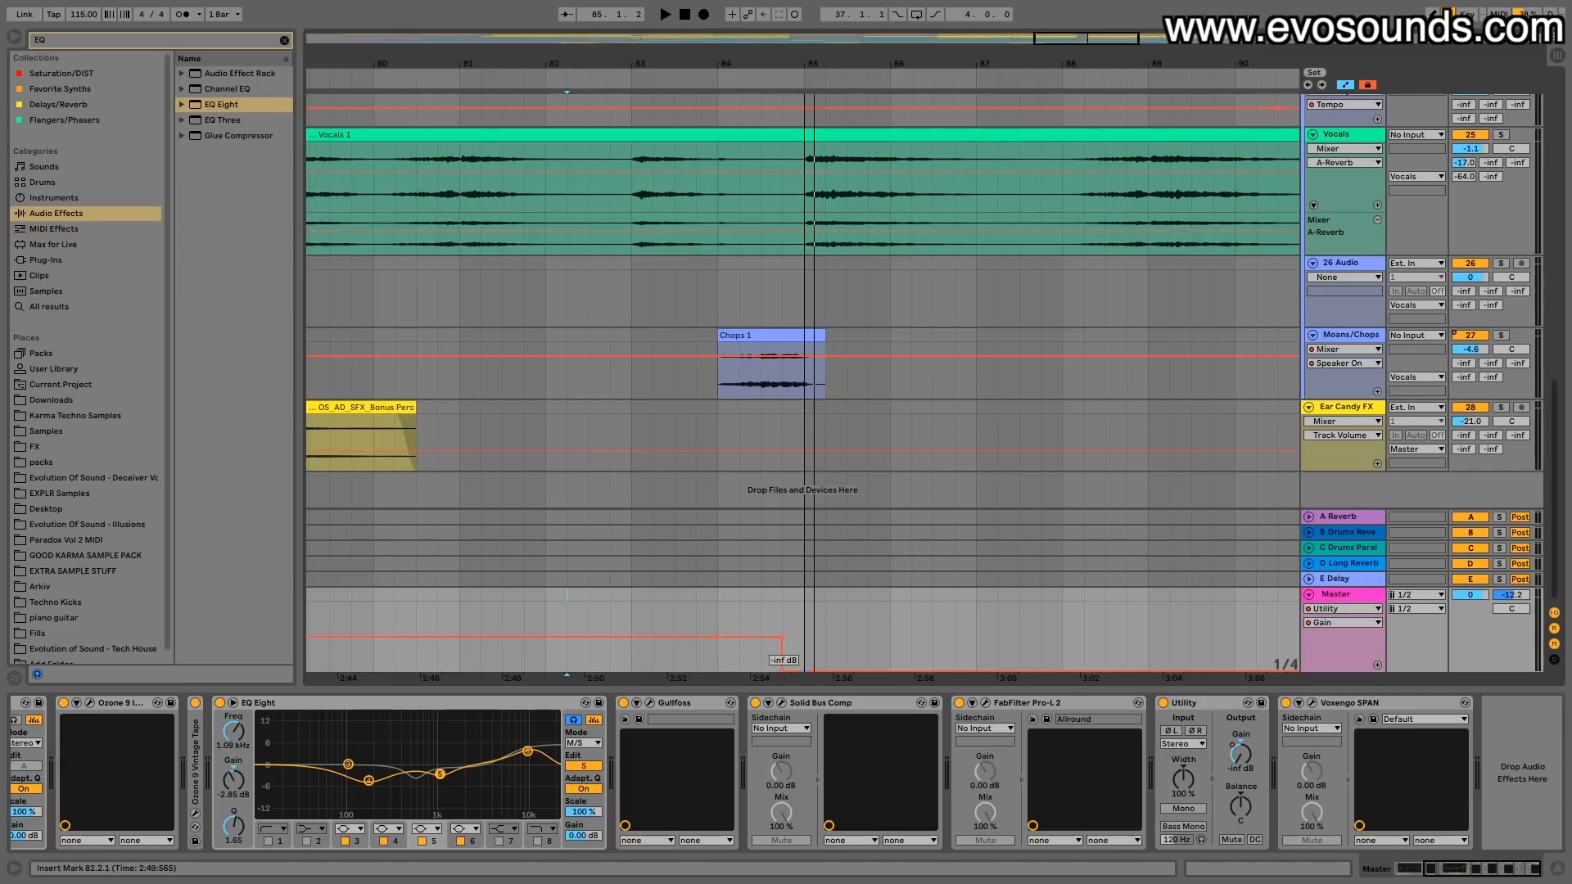
left_click_drag(814, 670, 807, 637)
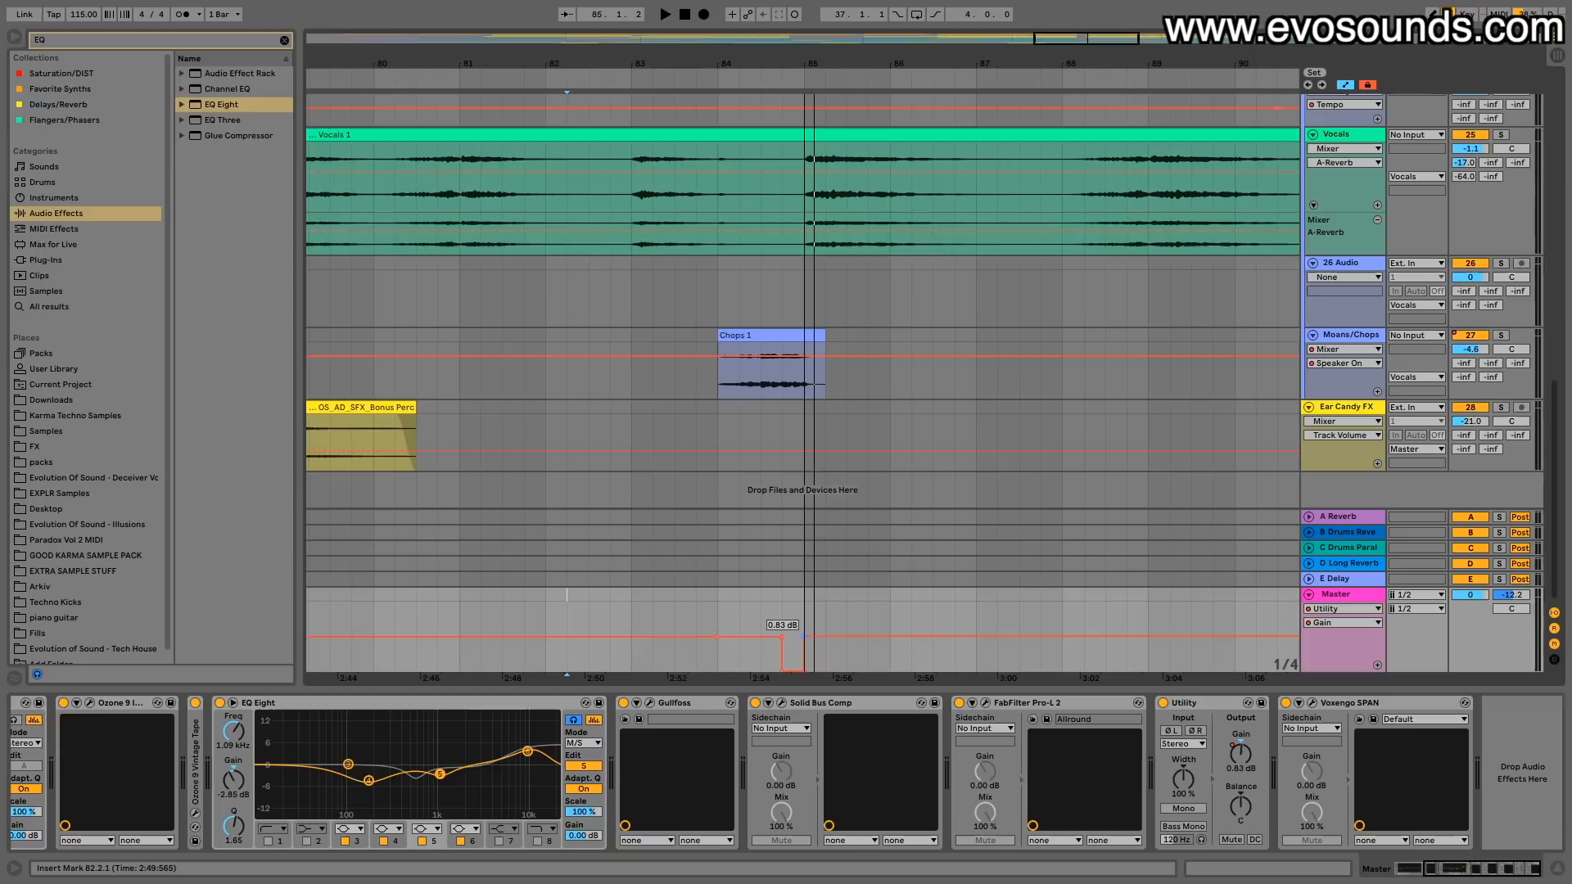
left_click(675, 516)
key("space")
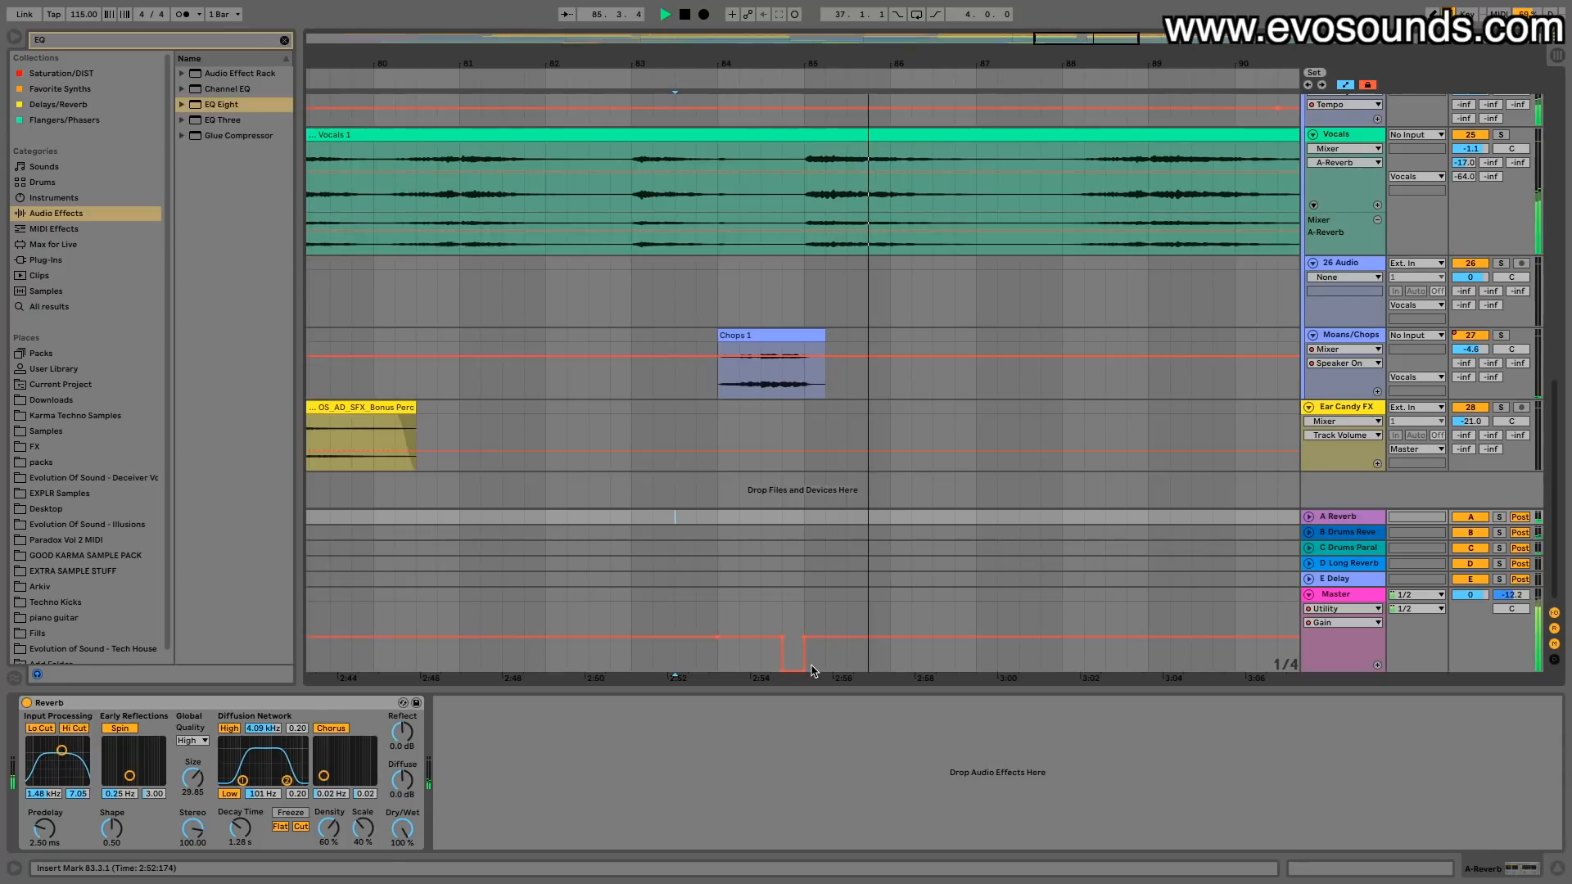
key("space")
Step: Shorten the Chops 1 clip to end at 84.4.1, where the Master dip begins, and play the transition from 83.4.1
left_click_drag(816, 334, 773, 334)
left_click(697, 295)
key("space")
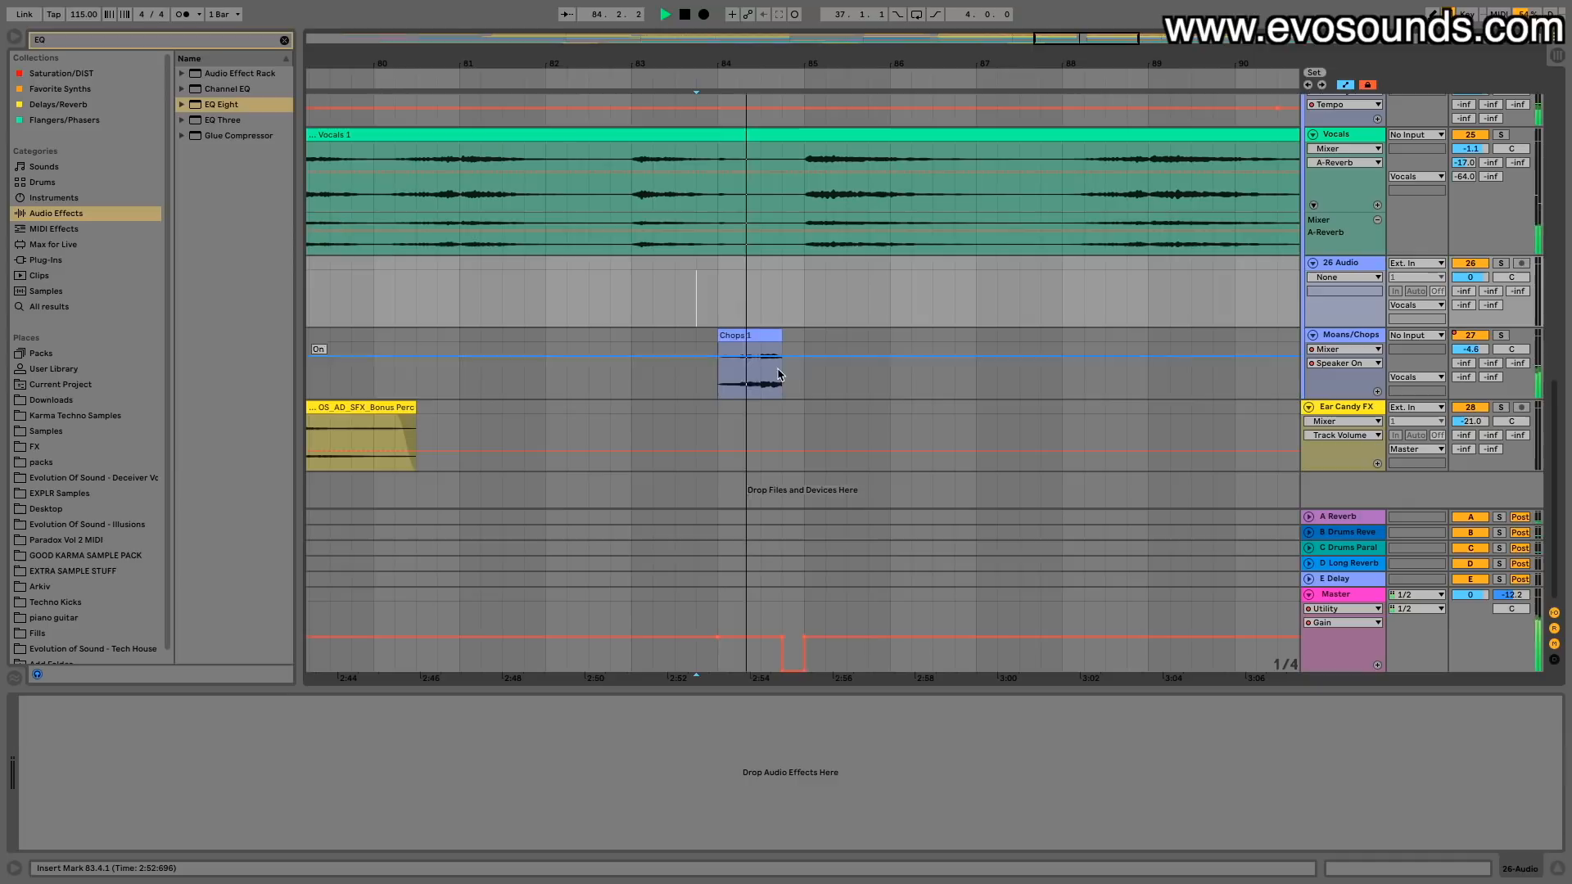
scroll(779, 379, "up", 5)
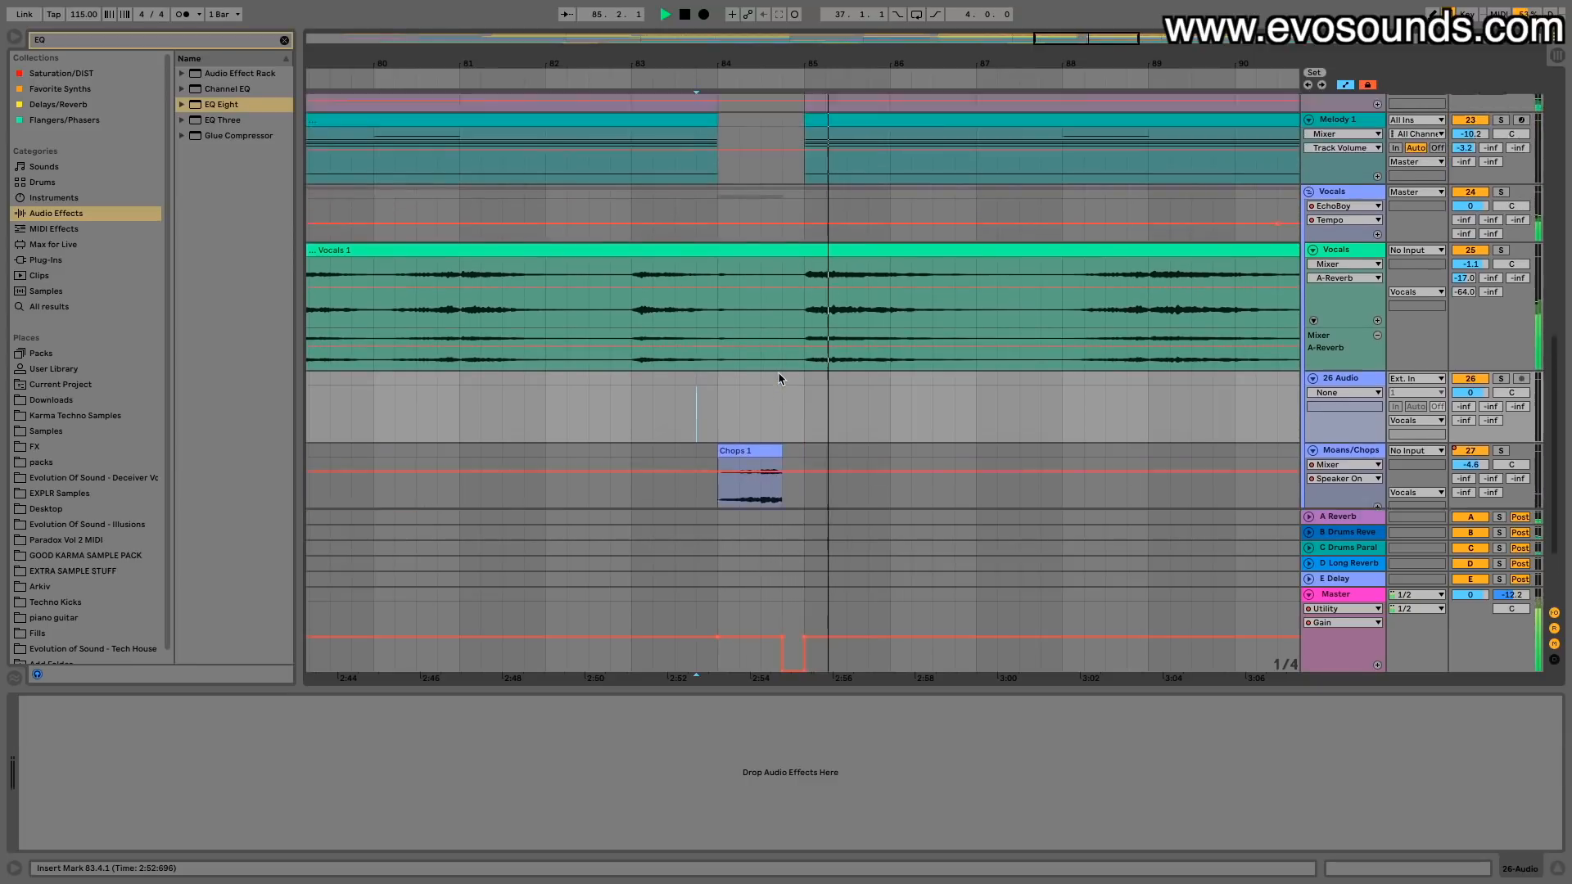
scroll(779, 379, "down", 5)
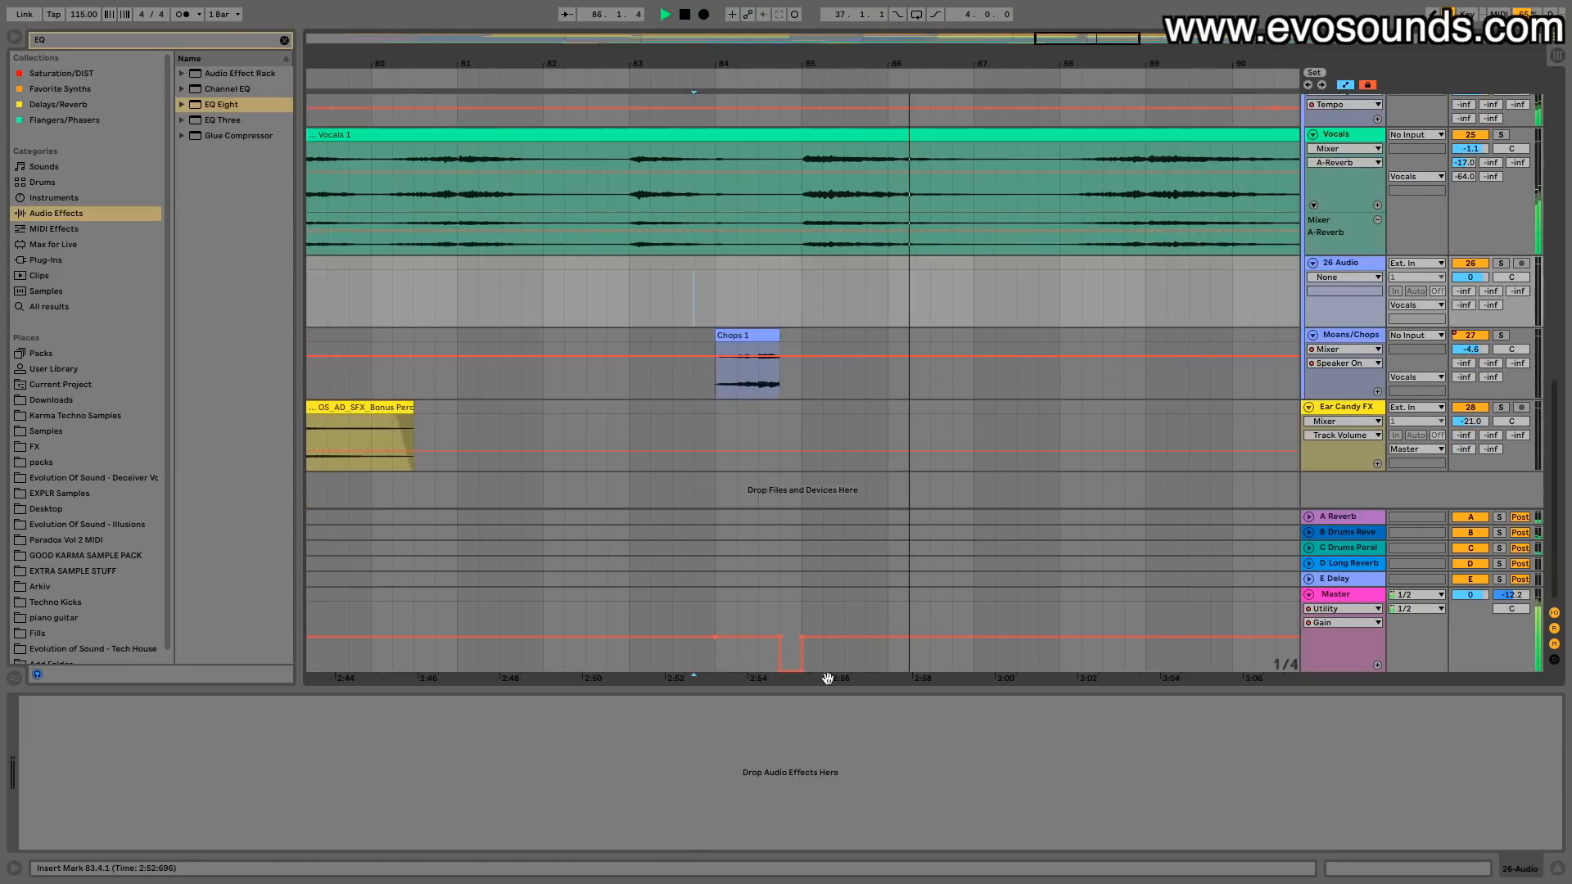
key("space")
Step: Remove the gain automation dip before bar 85 on the Master and look over the whole arrangement down to the vocal chops
left_click(801, 670)
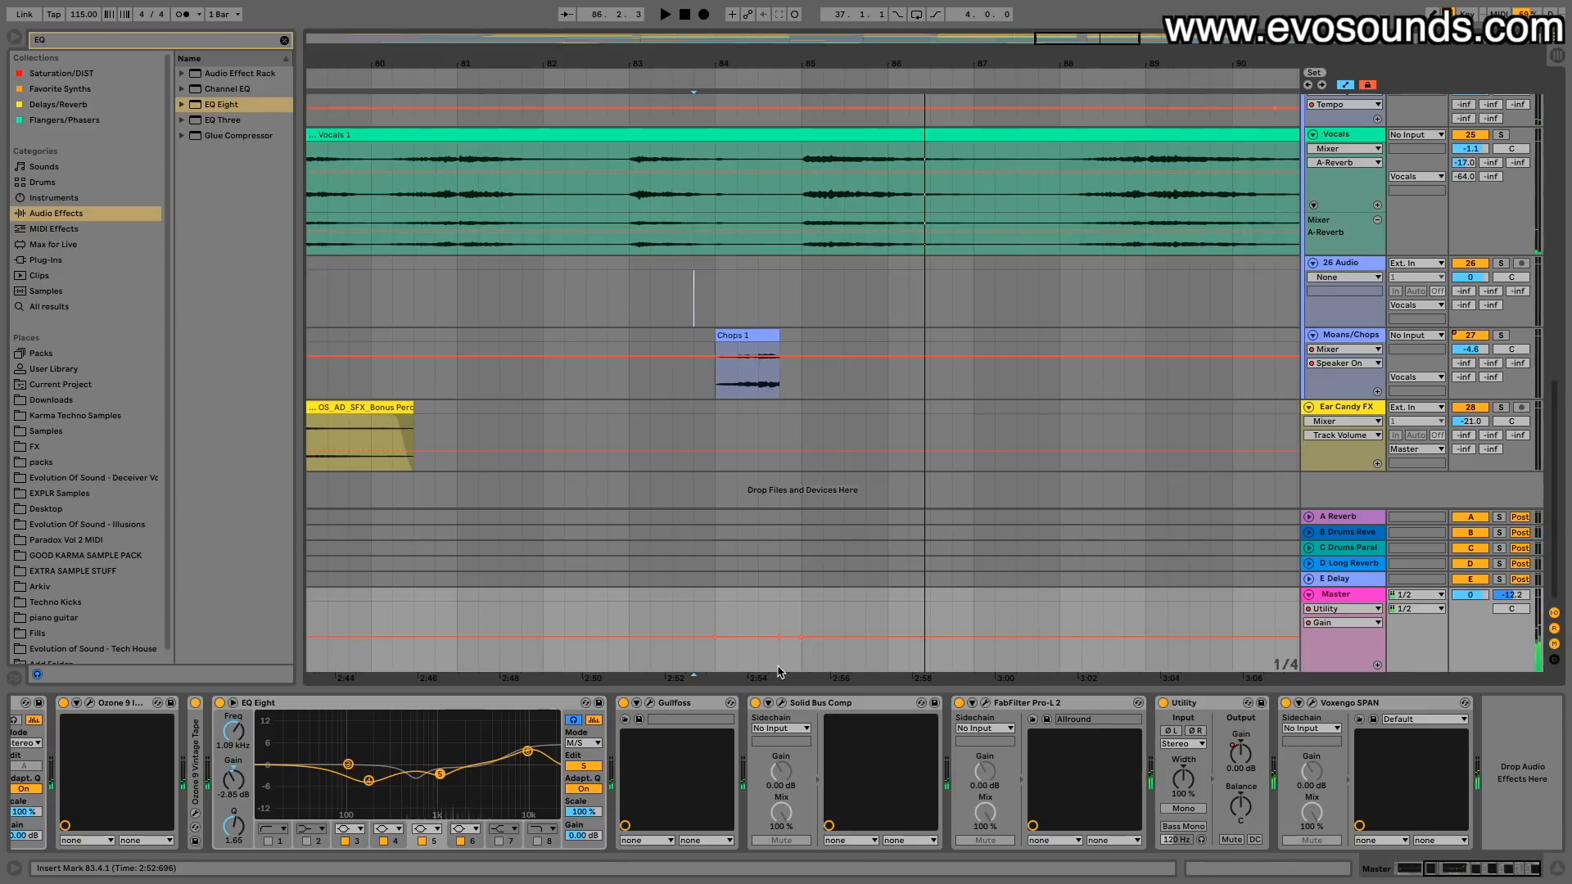
left_click_drag(1109, 37, 1104, 3)
scroll(826, 444, "up", 3)
scroll(825, 444, "up", 8)
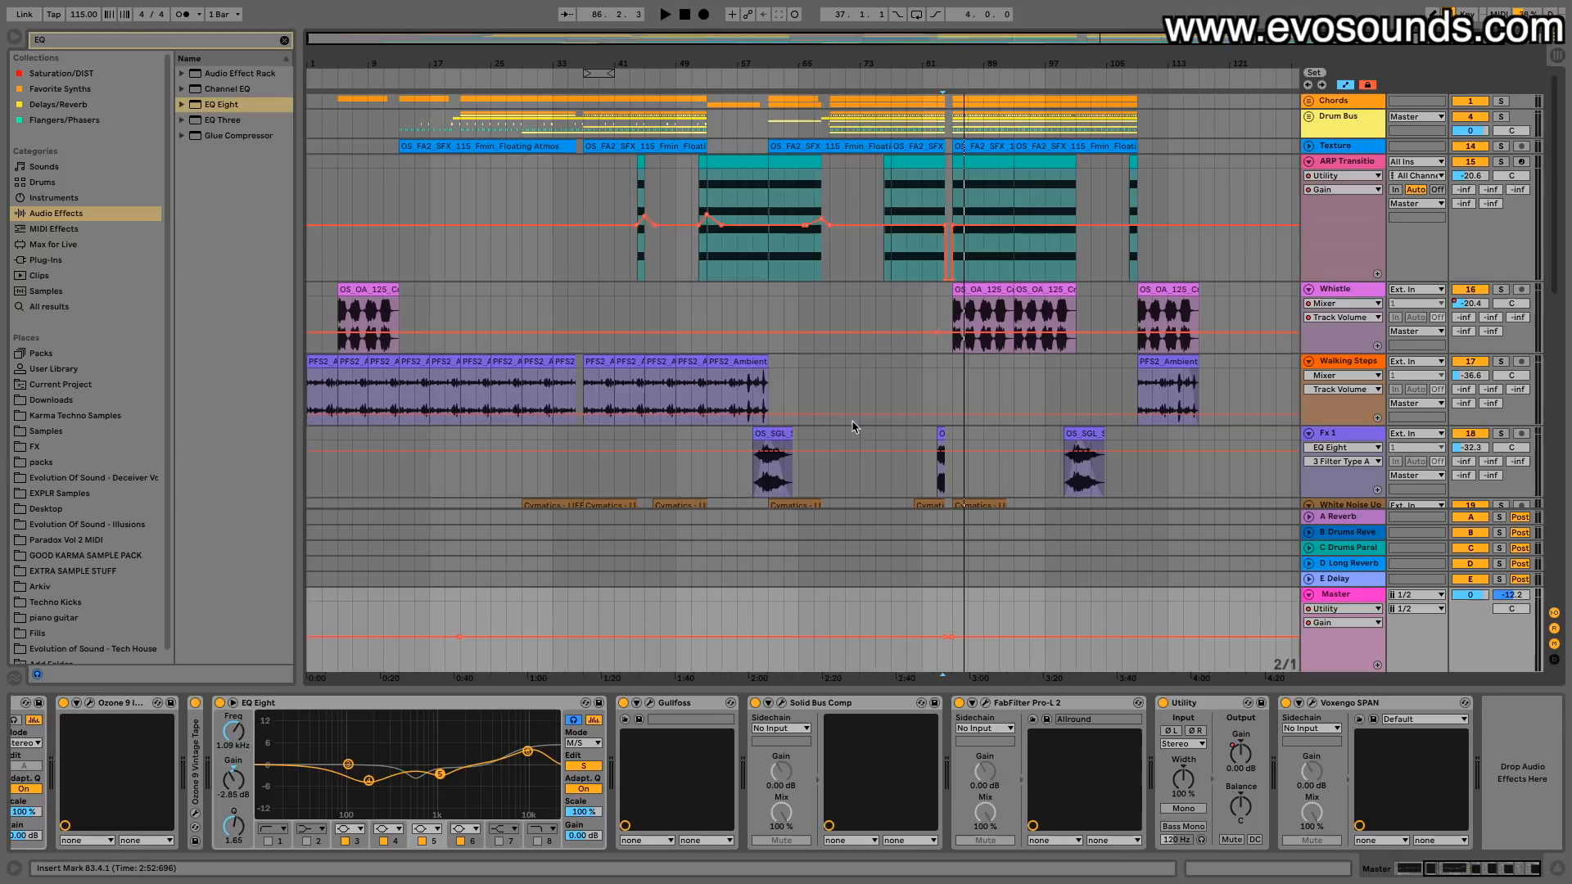
scroll(1105, 303, "down", 8)
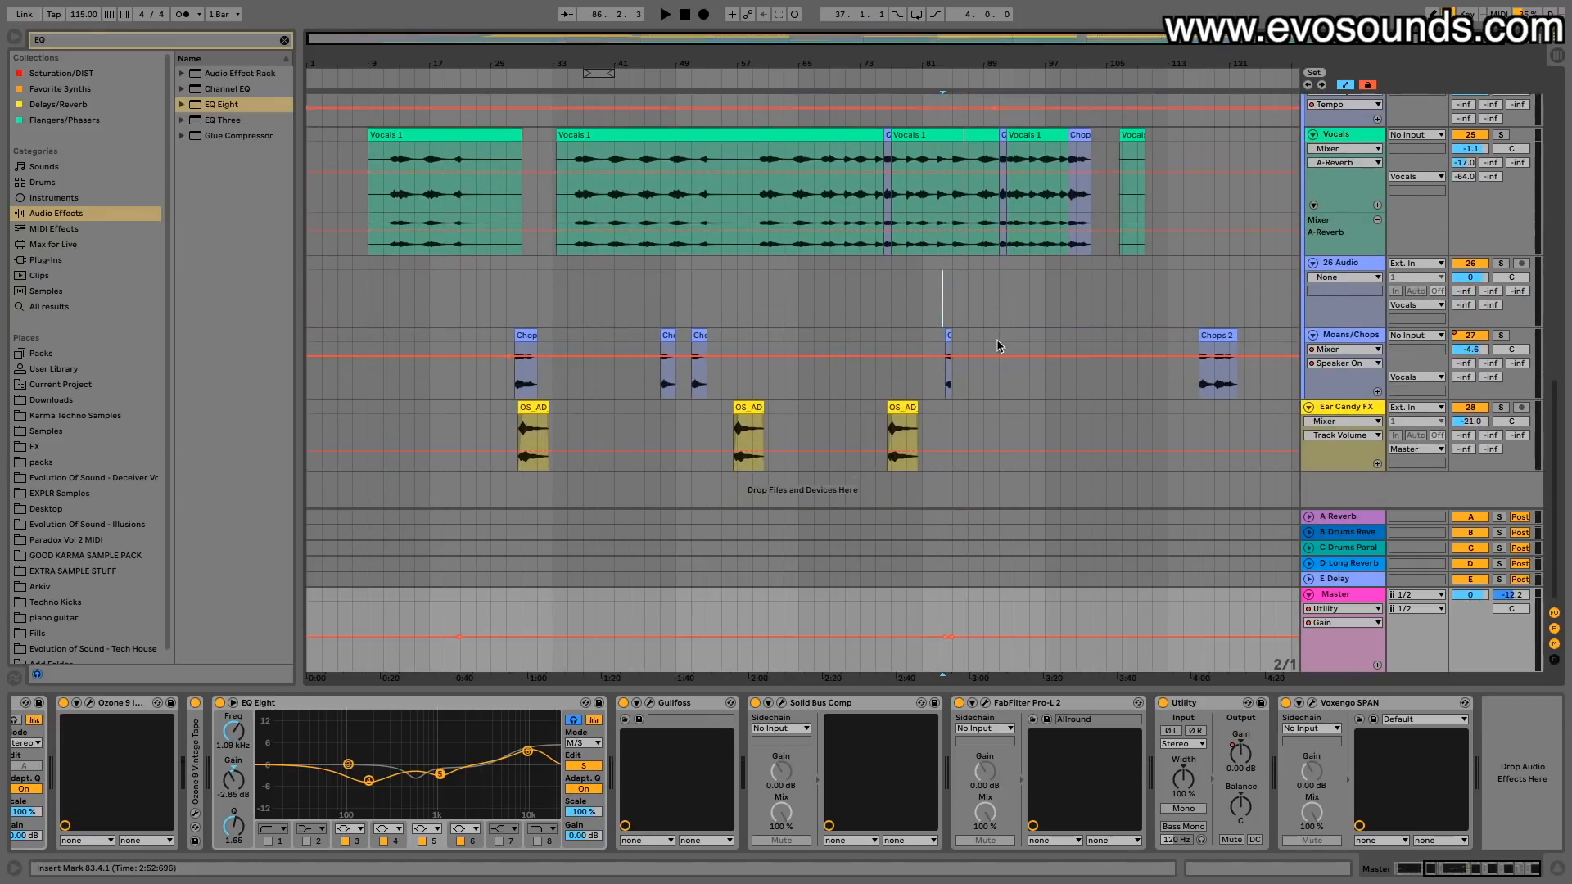